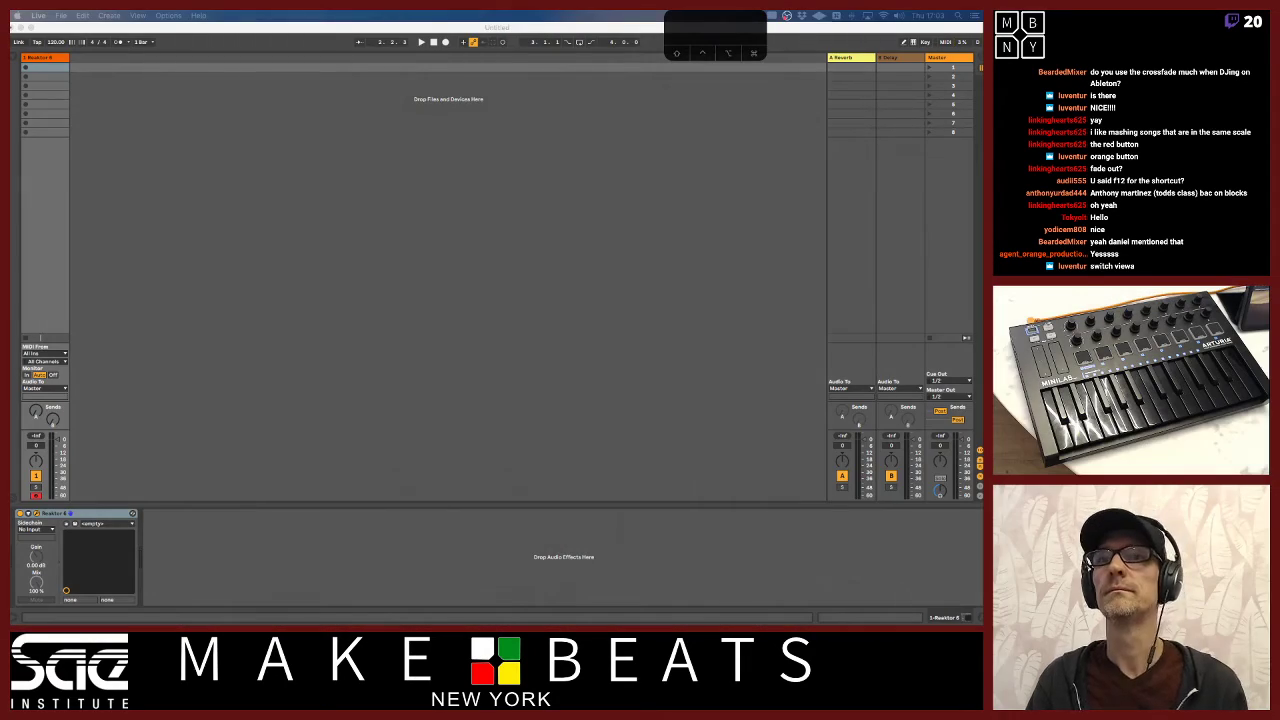
Lower the Reaktor track's volume slightly, then reposition and enlarge the Reaktor window to cover most of the Live set
{"action": "left_click", "coordinate": [336, 321]}
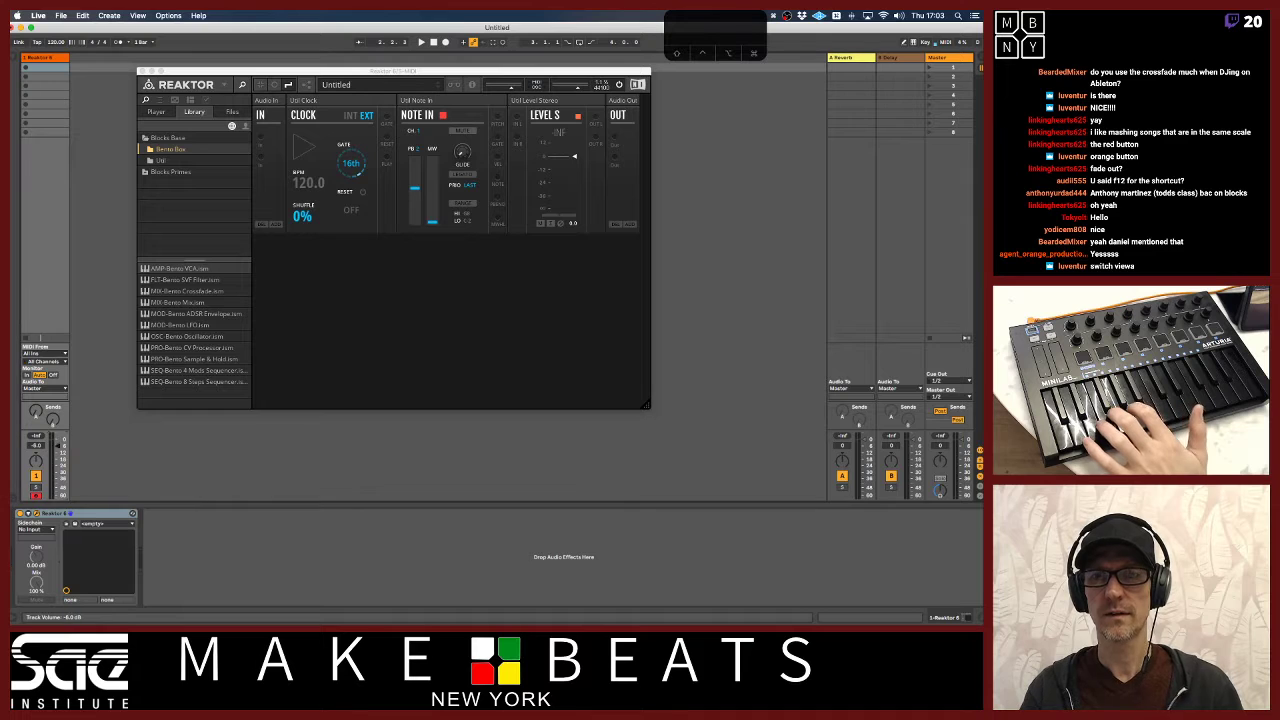
{"action": "left_click_drag", "start_coordinate": [57, 446], "coordinate": [58, 453]}
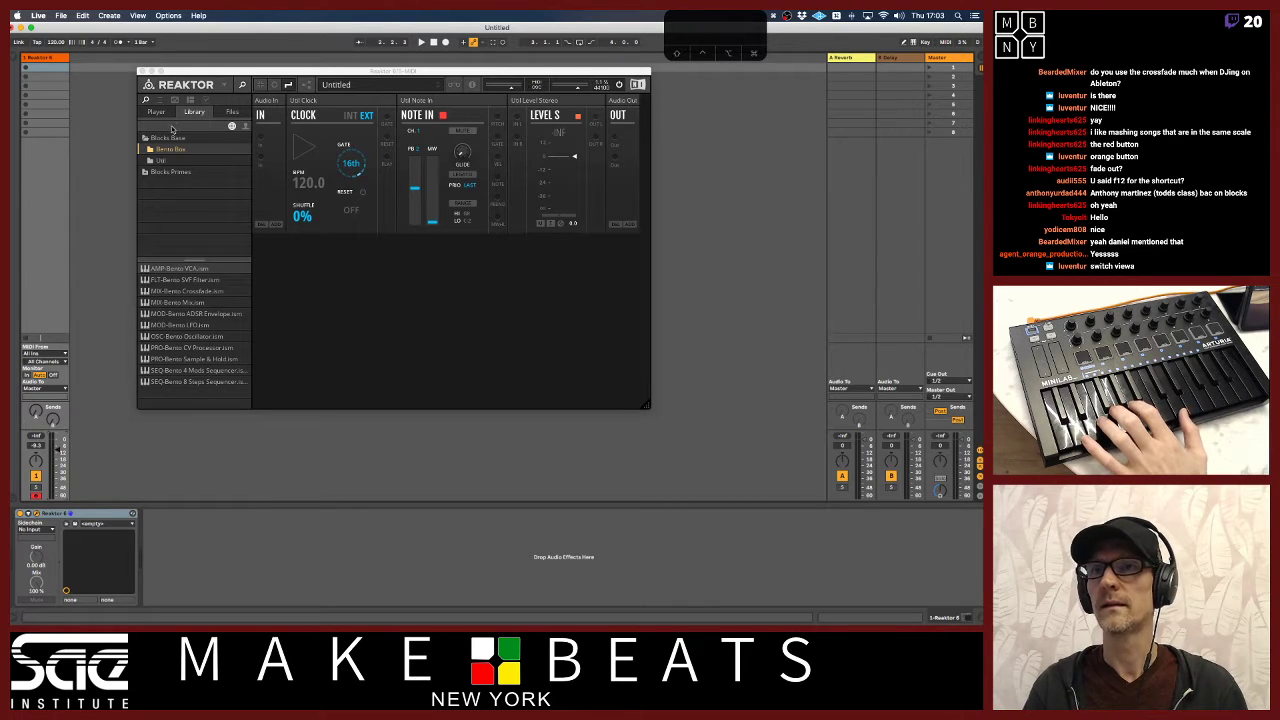
{"action": "left_click_drag", "start_coordinate": [181, 76], "coordinate": [119, 58]}
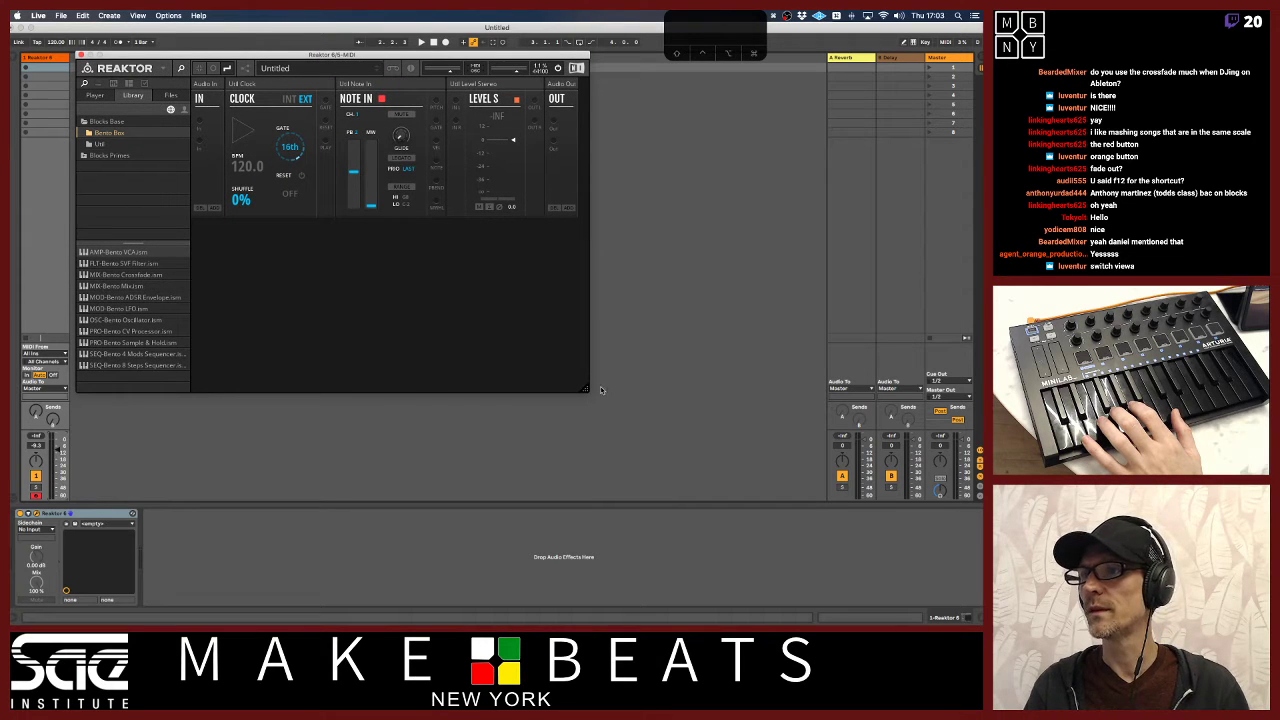
{"action": "left_click_drag", "start_coordinate": [587, 389], "coordinate": [935, 588]}
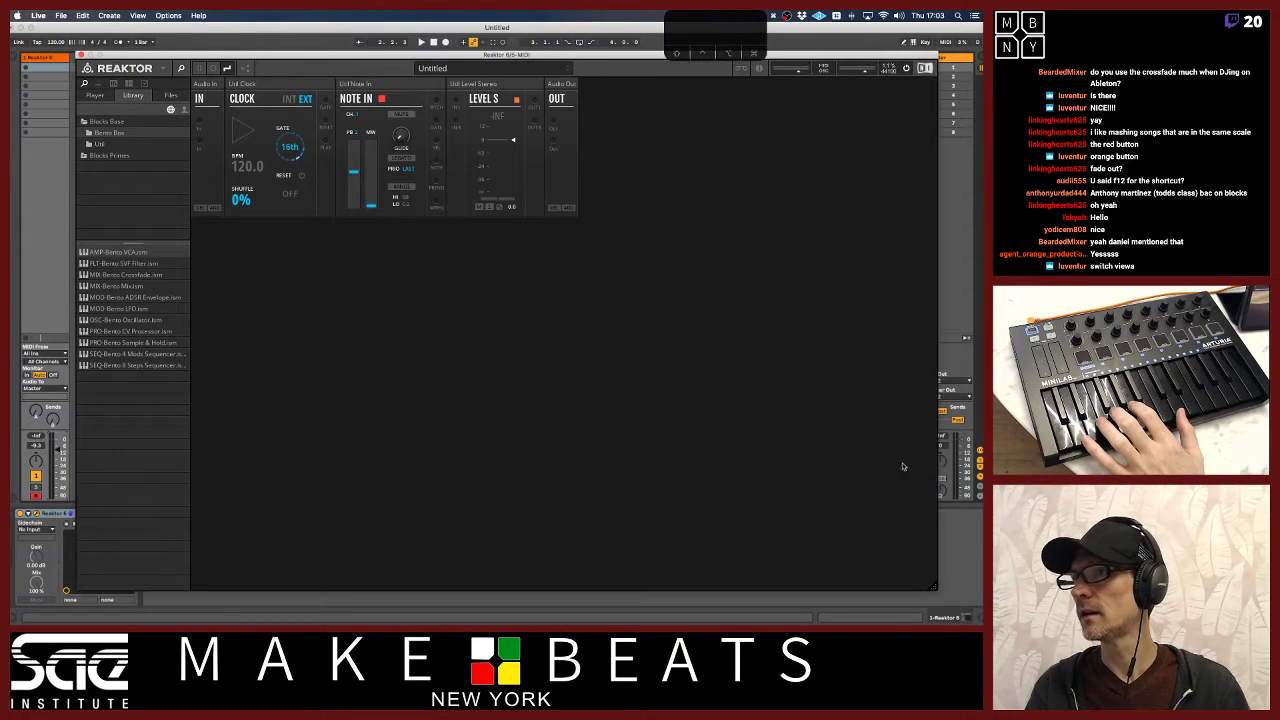
{"action": "mouse_move", "coordinate": [828, 58]}
{"action": "left_mouse_down"}
{"action": "mouse_move", "coordinate": [803, 70]}
{"action": "mouse_move", "coordinate": [820, 73]}
{"action": "left_mouse_up"}
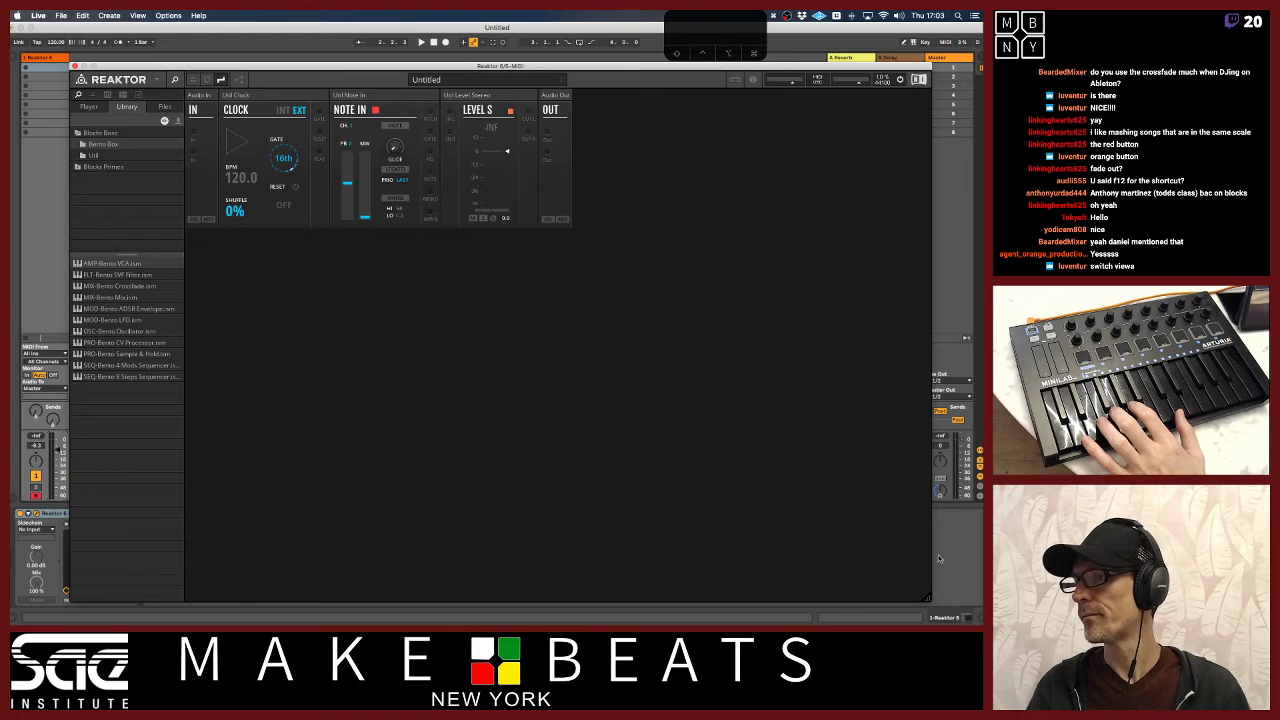
{"action": "left_click_drag", "start_coordinate": [925, 601], "coordinate": [979, 604]}
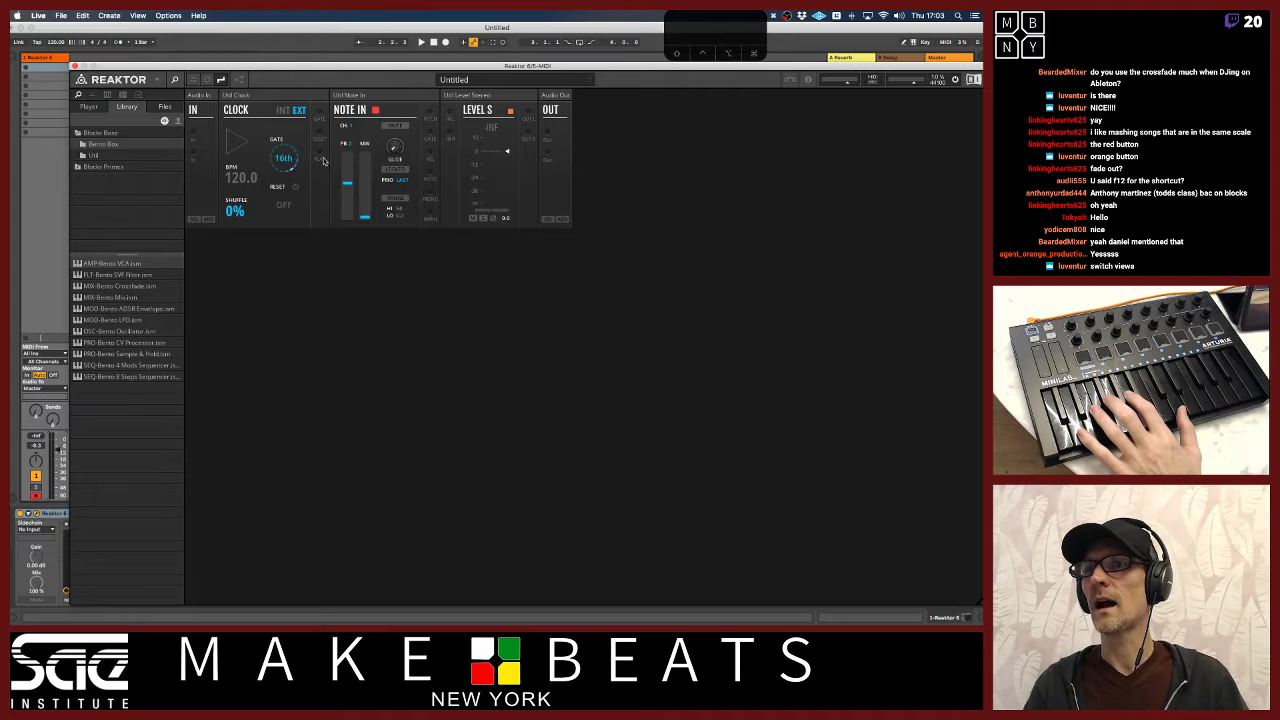
Delete the Util Level Stereo block from the rack and select the Audio Out block
{"action": "left_click", "coordinate": [511, 95]}
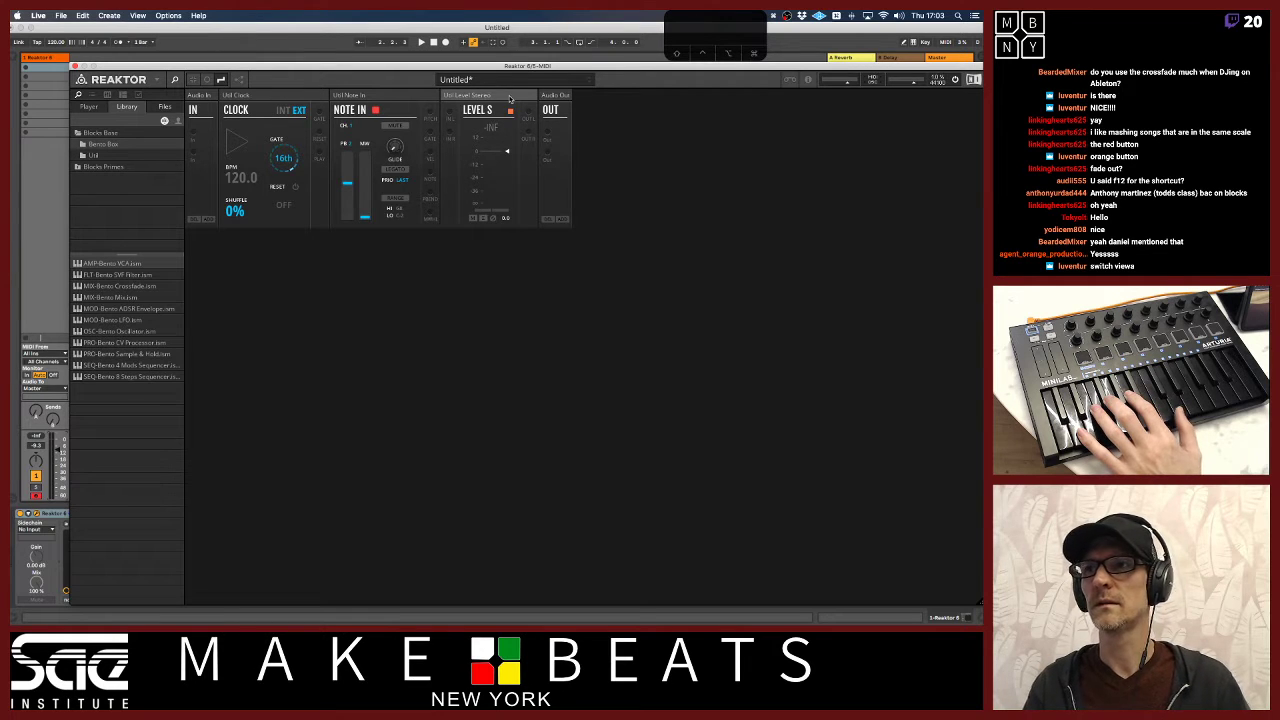
{"action": "key", "text": "Delete"}
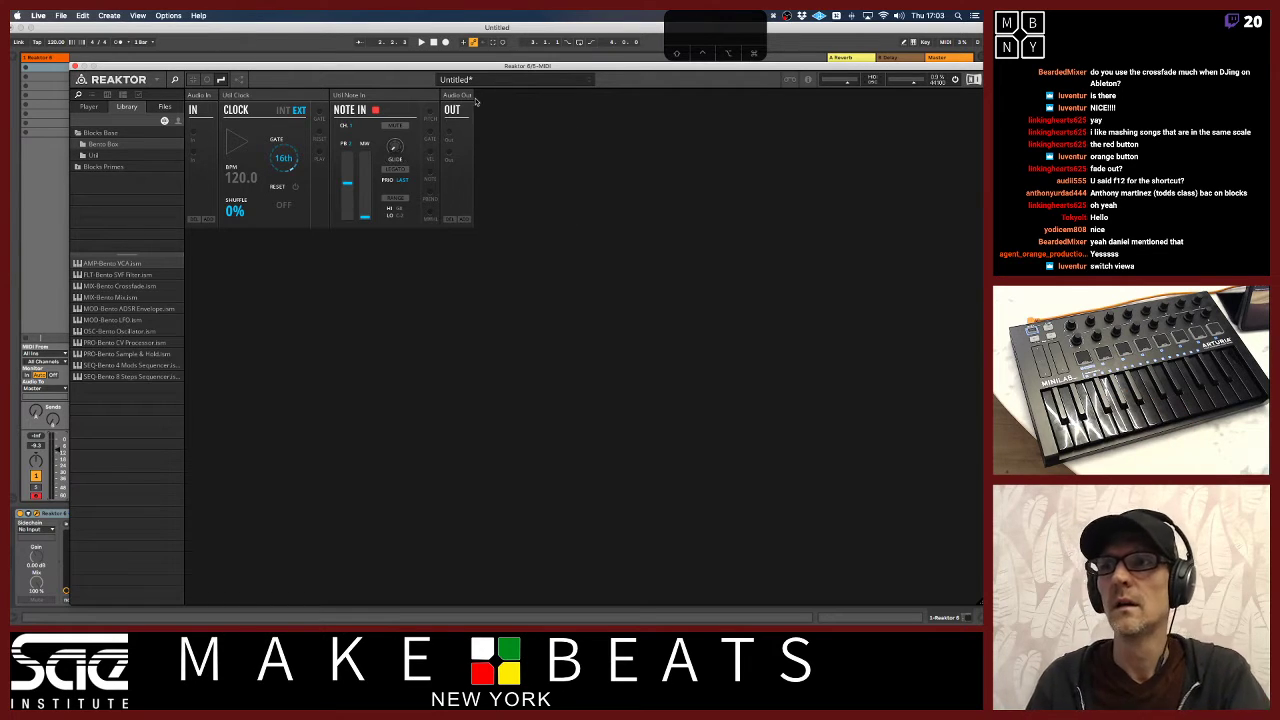
{"action": "left_click", "coordinate": [458, 95]}
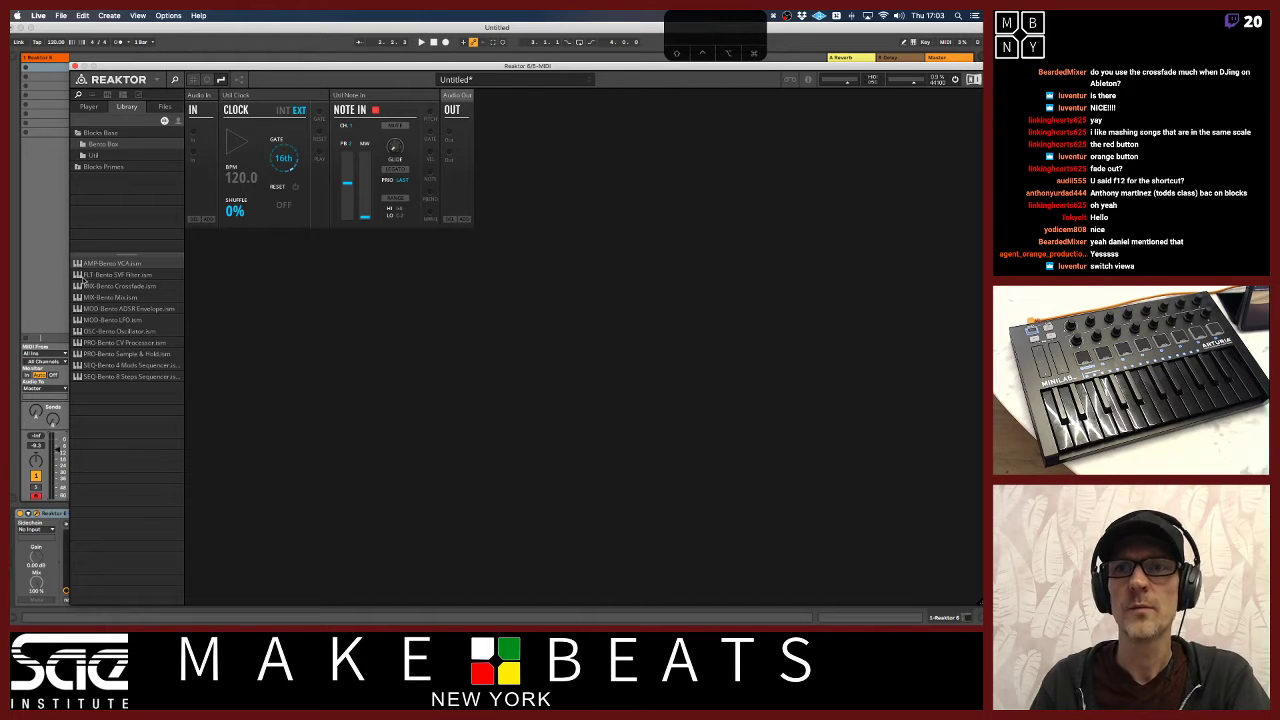
Expand the Blocks Primes library, enlarge the folder list and examine the blocks in its folders from Boutique to West Coast
{"action": "left_click", "coordinate": [79, 167]}
{"action": "left_click_drag", "start_coordinate": [126, 256], "coordinate": [130, 310]}
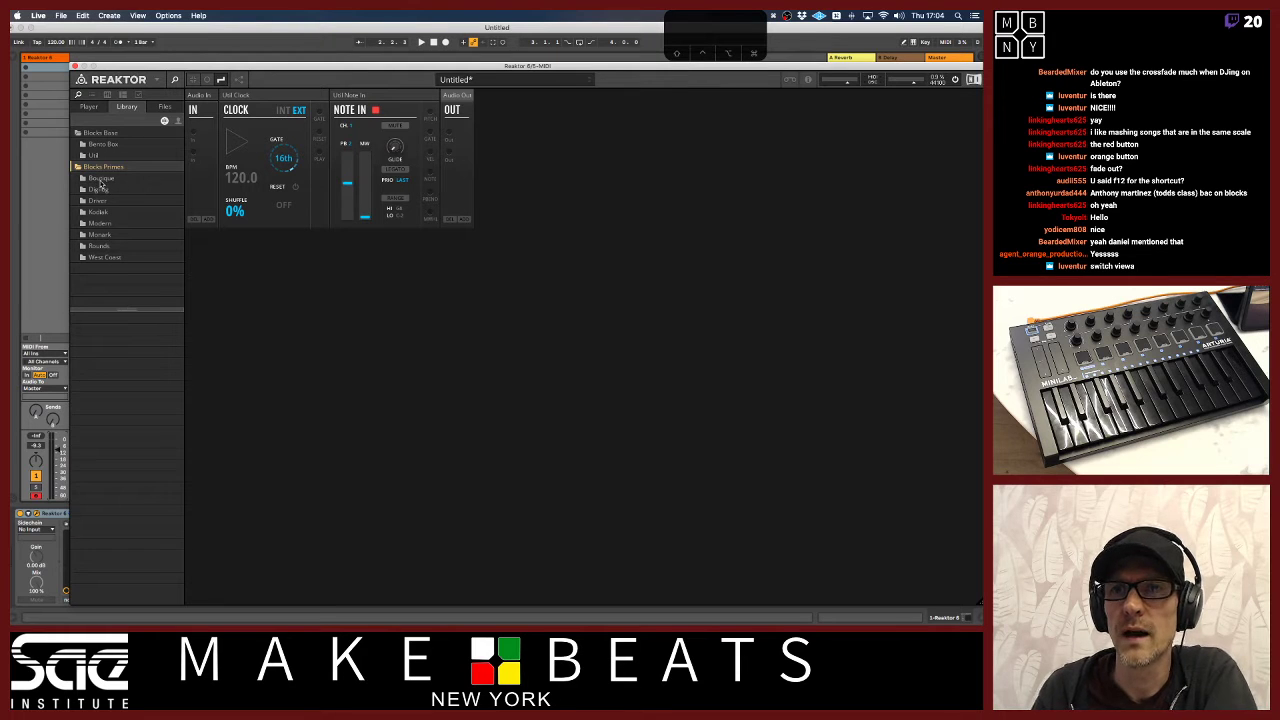
{"action": "left_click", "coordinate": [101, 179]}
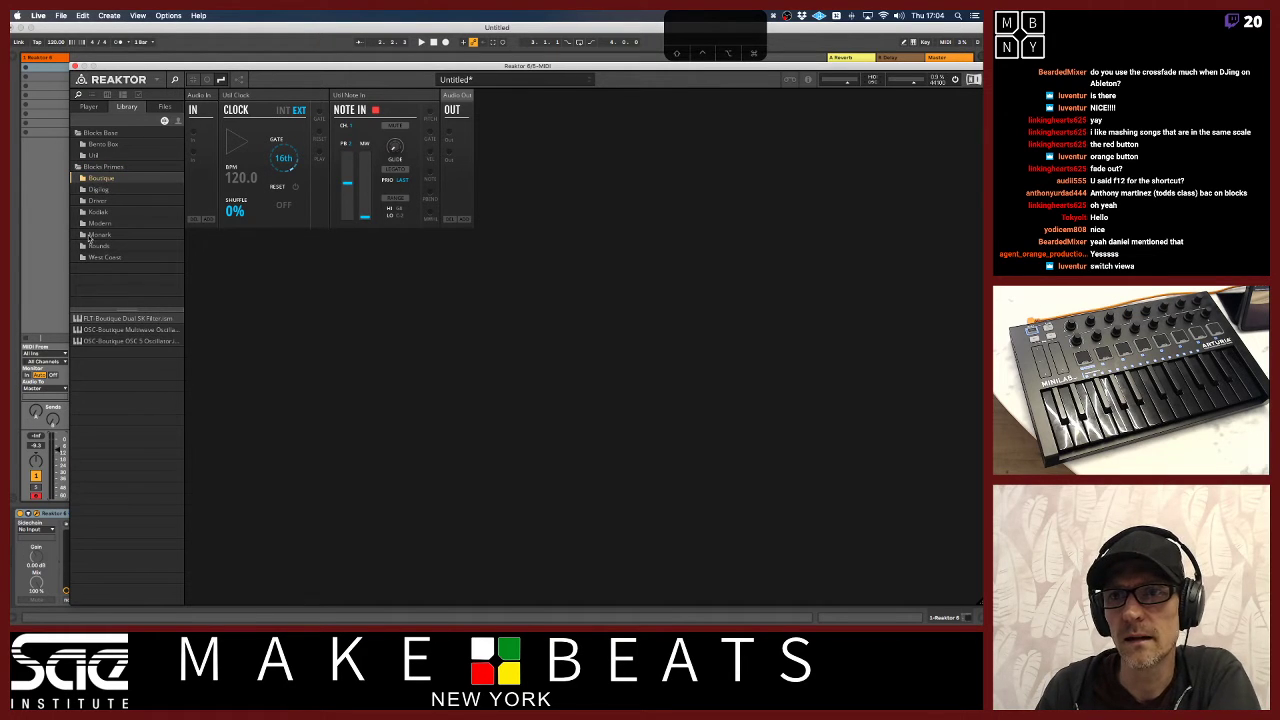
{"action": "left_click", "coordinate": [92, 190]}
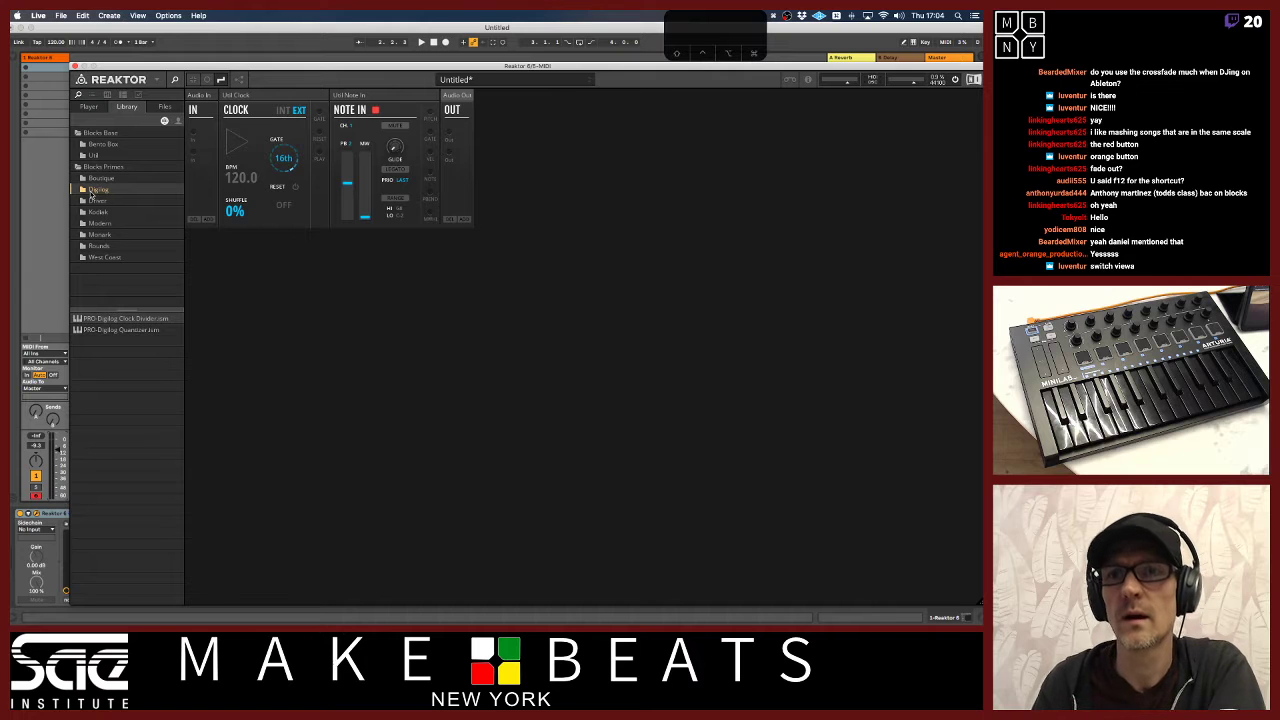
{"action": "left_click", "coordinate": [90, 201]}
{"action": "left_click", "coordinate": [88, 214]}
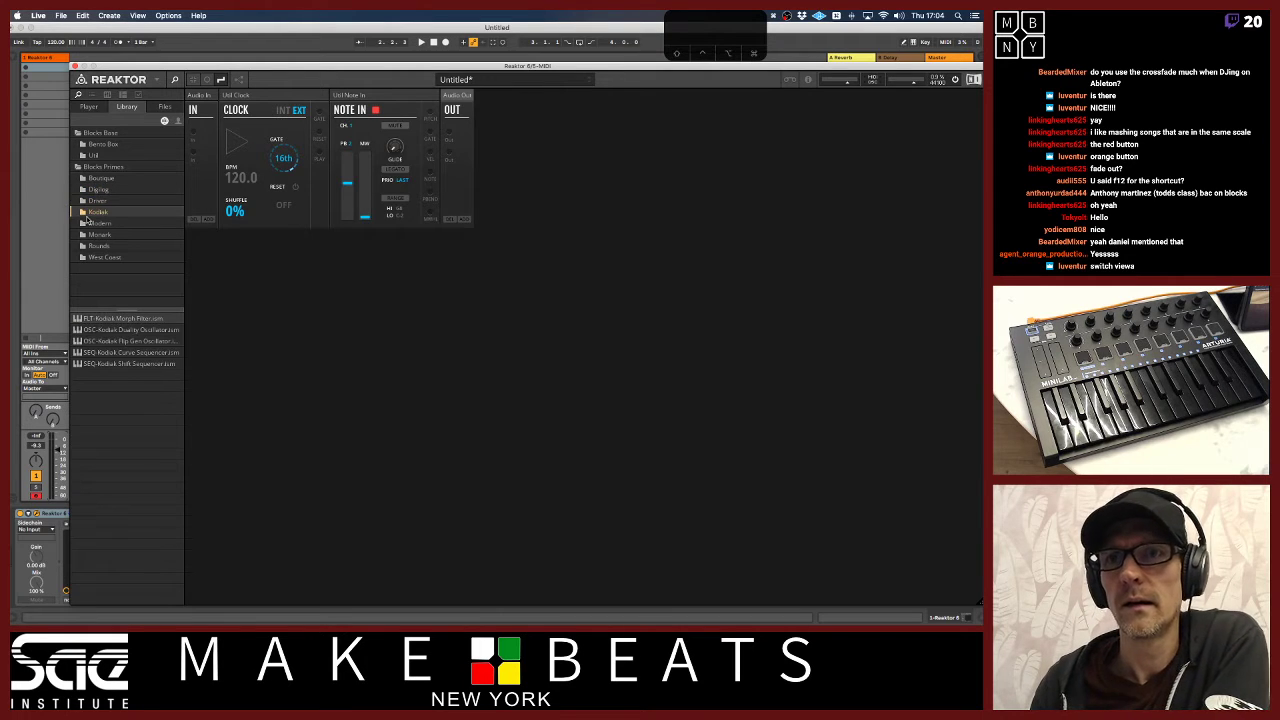
{"action": "left_click", "coordinate": [100, 224]}
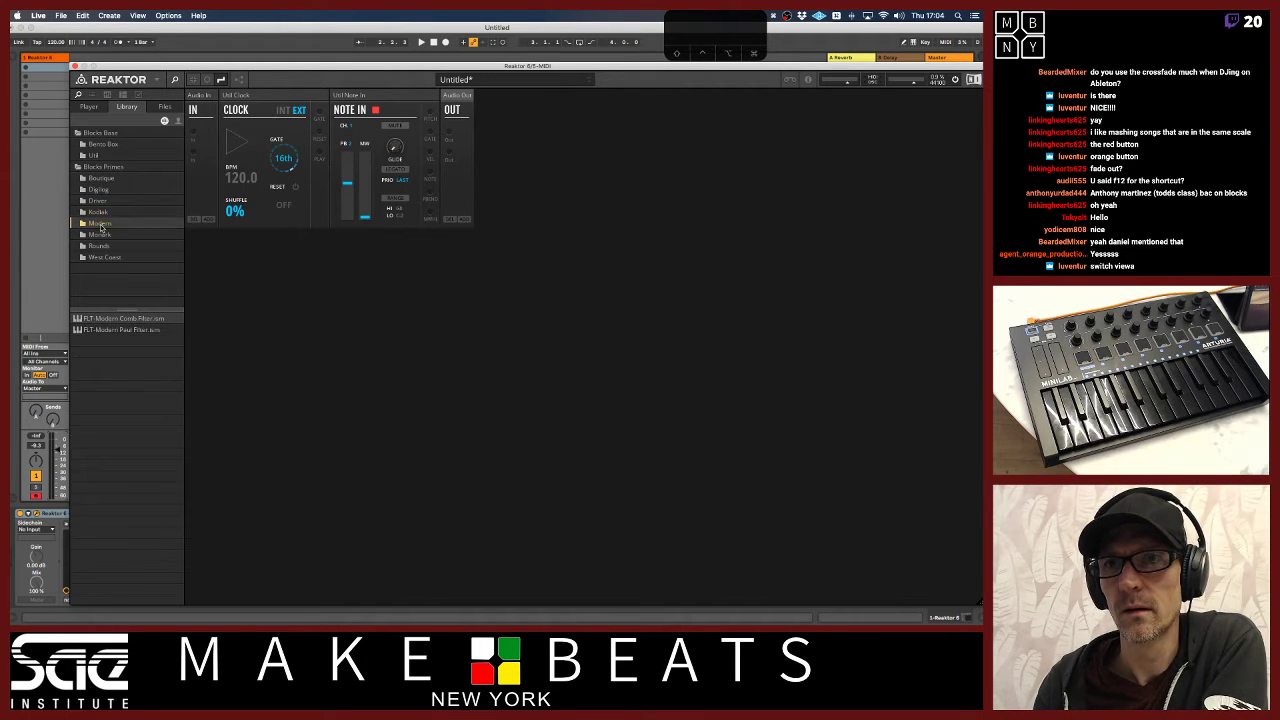
{"action": "left_click", "coordinate": [100, 234]}
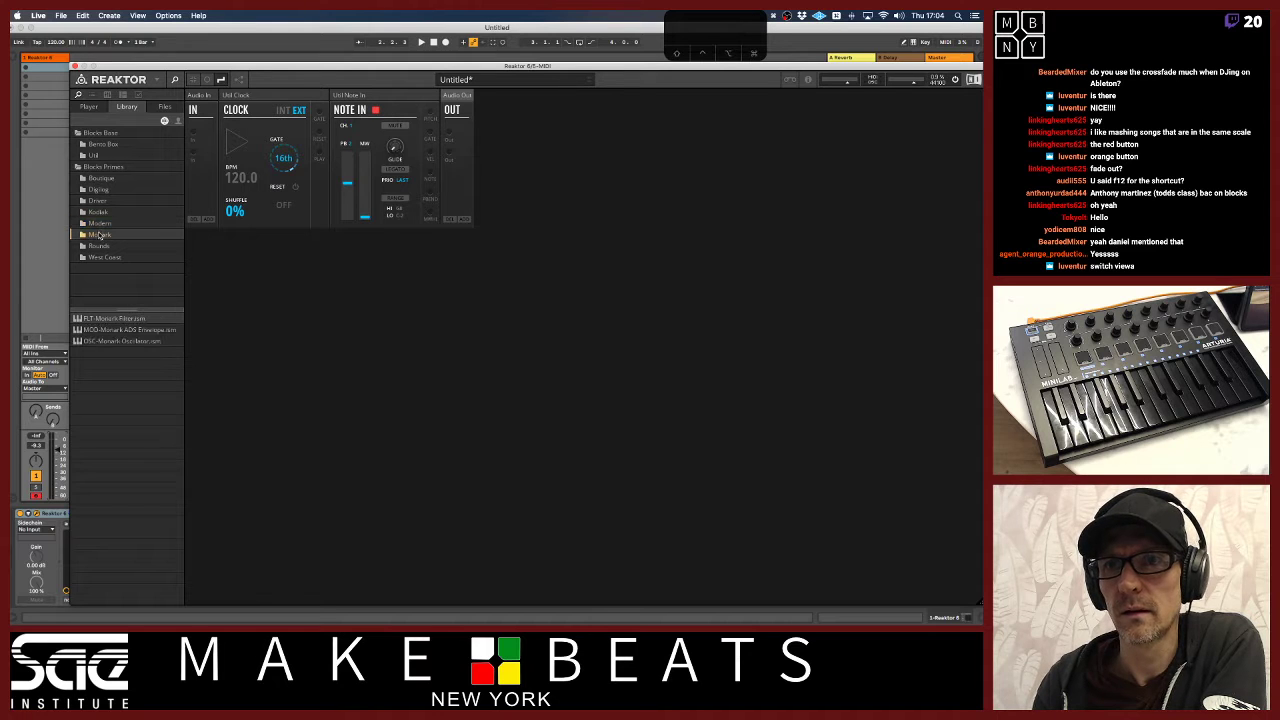
{"action": "left_click", "coordinate": [98, 246]}
{"action": "left_click", "coordinate": [96, 258]}
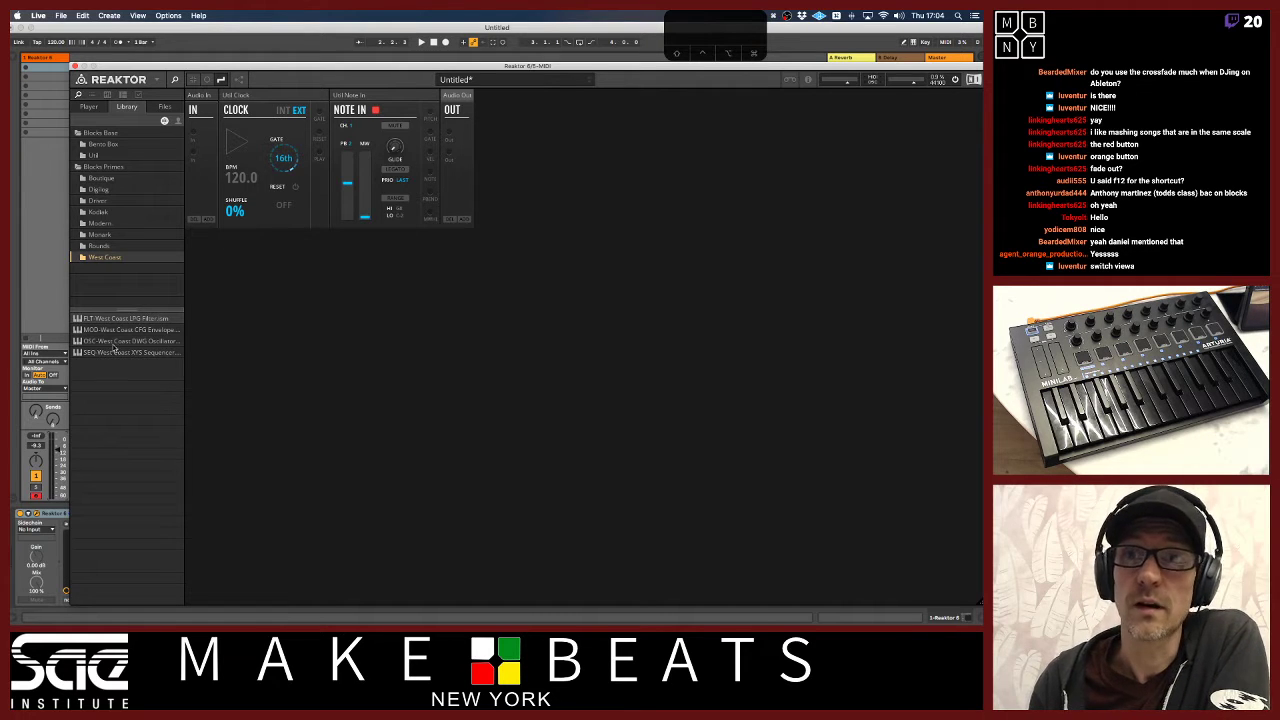
Find the OSC-Boutique OSC 5 Oscillator in the Blocks Primes folders and add it to the rack in a new row below the Clock
{"action": "left_click", "coordinate": [103, 245]}
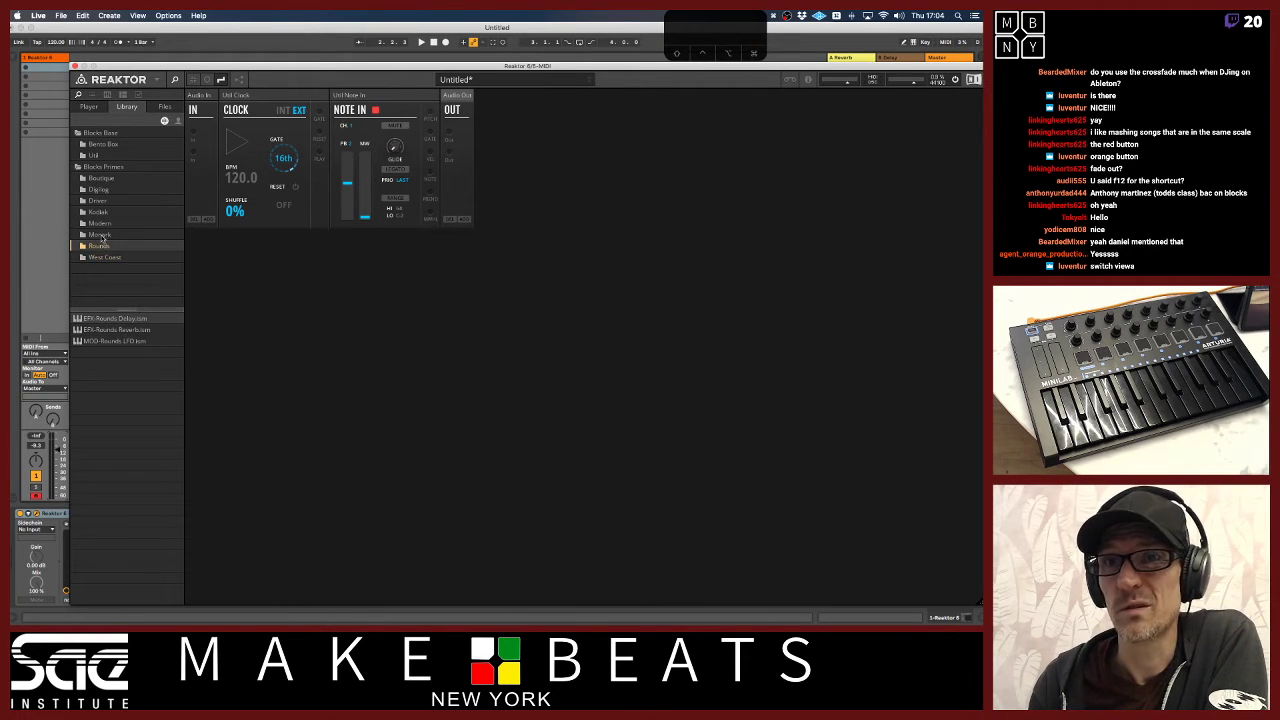
{"action": "left_click", "coordinate": [102, 235]}
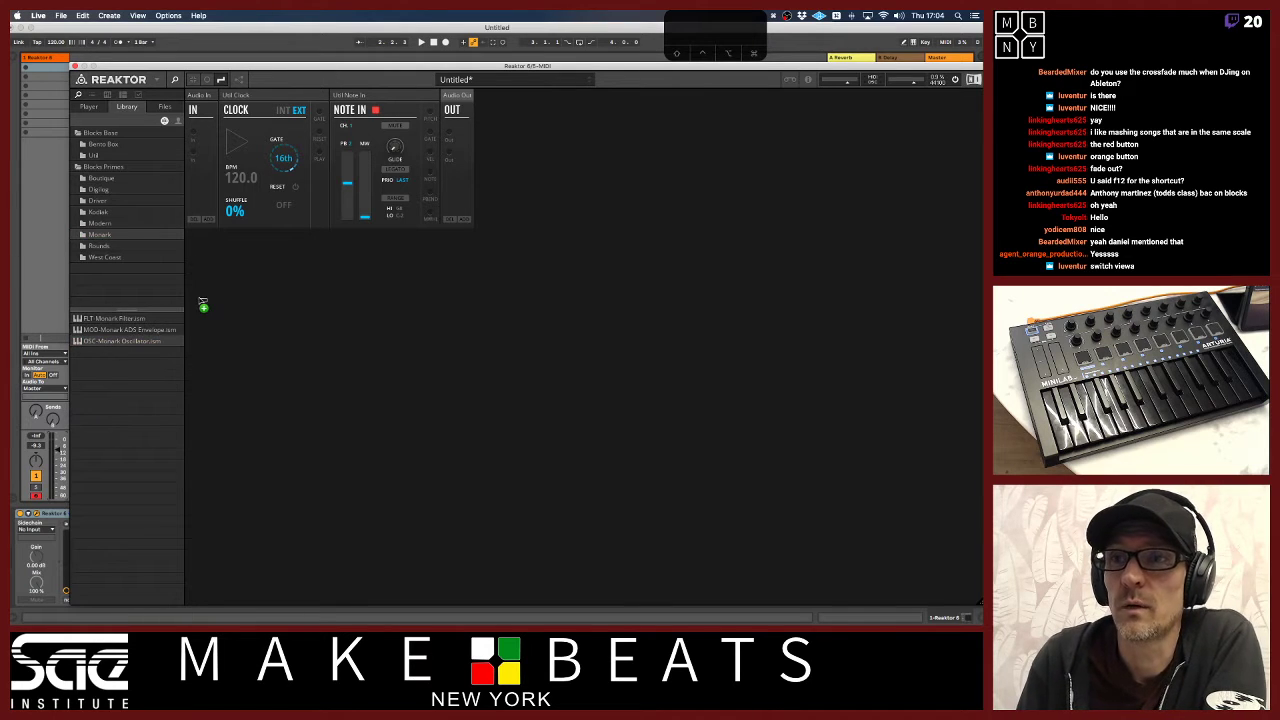
{"action": "left_click", "coordinate": [104, 224]}
{"action": "left_click", "coordinate": [100, 213]}
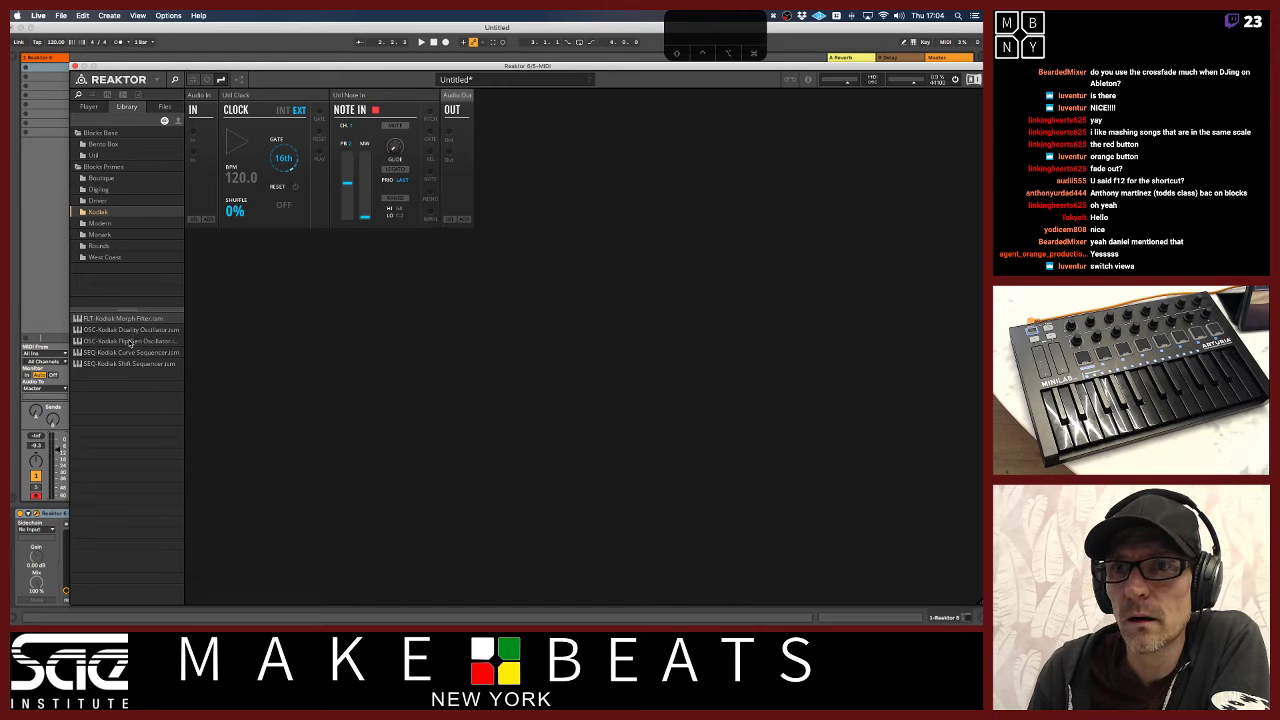
{"action": "left_click", "coordinate": [97, 189]}
{"action": "left_click", "coordinate": [99, 178]}
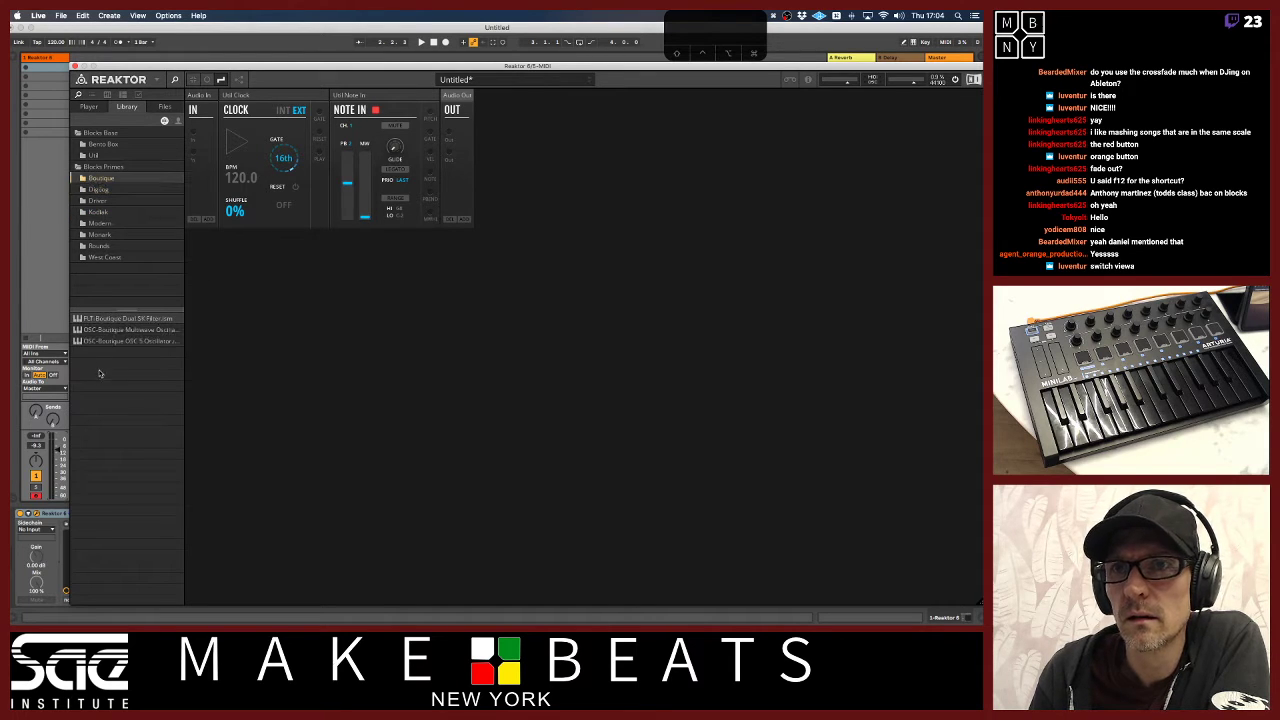
{"action": "left_click_drag", "start_coordinate": [106, 343], "coordinate": [215, 326]}
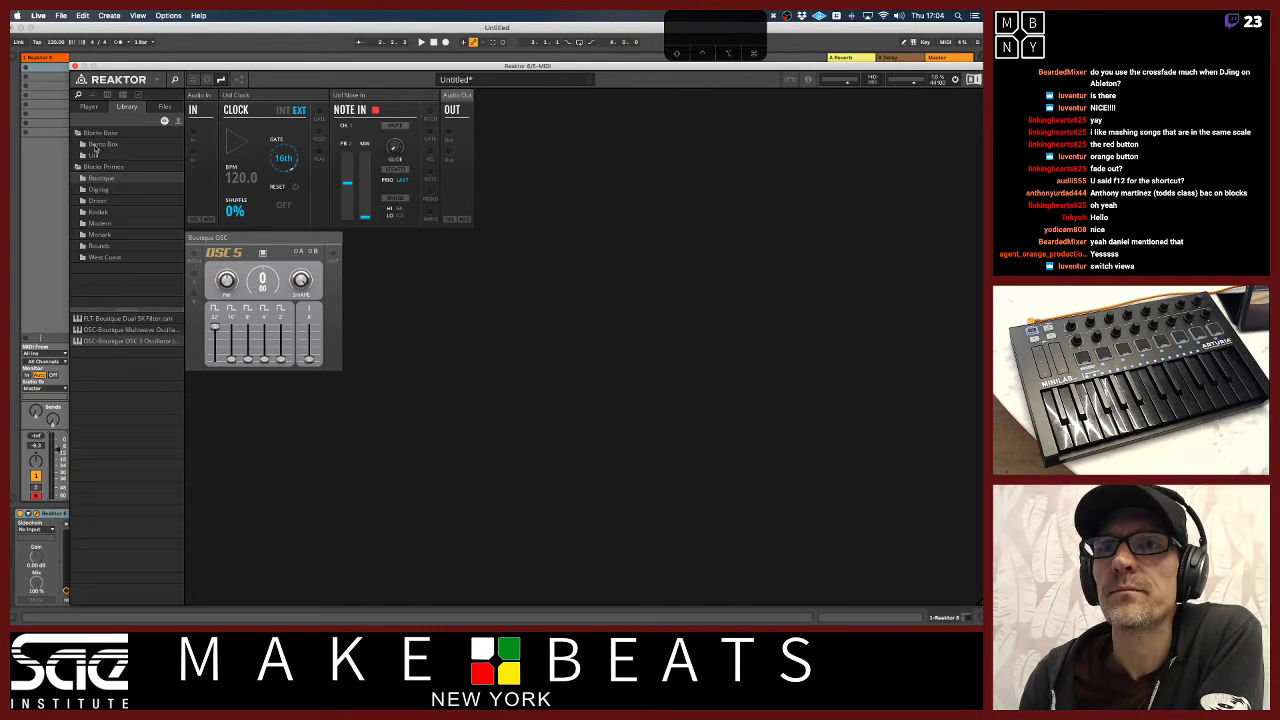
Find the FLT-Boutique Dual SK Filter in the Blocks Primes folders and add it directly after the OSC 5 oscillator
{"action": "left_click", "coordinate": [97, 212]}
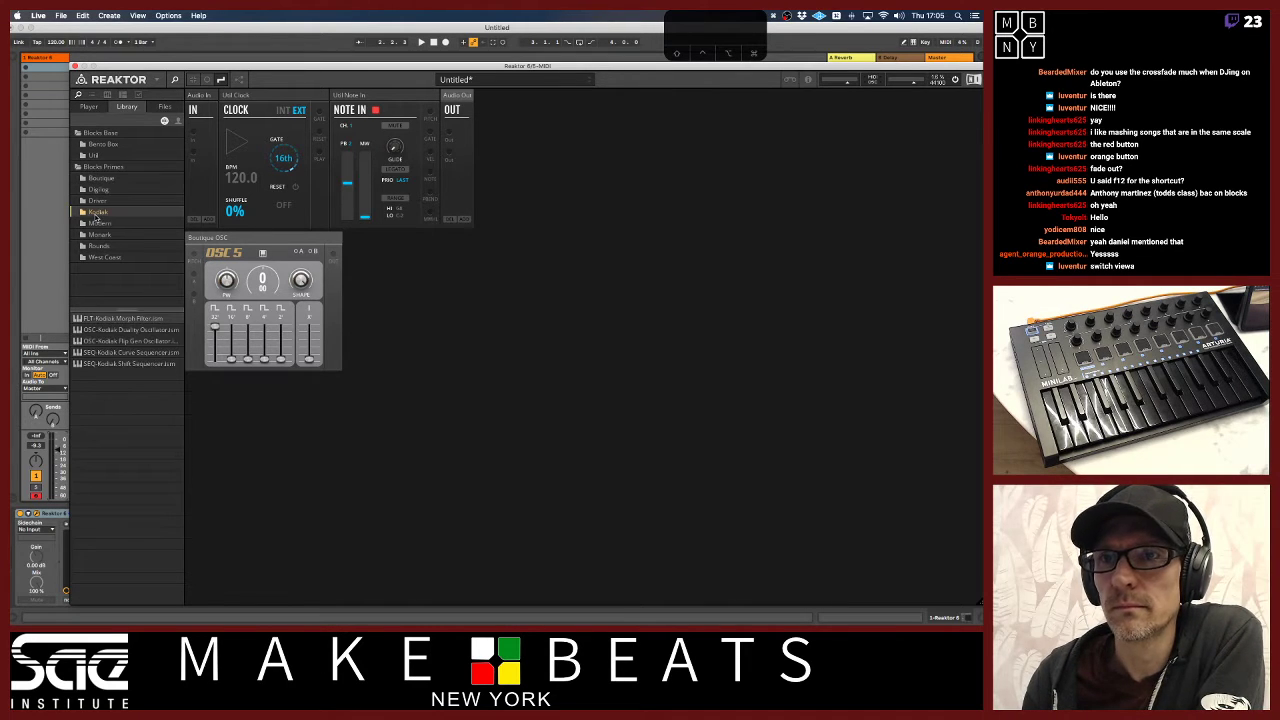
{"action": "left_click", "coordinate": [96, 222]}
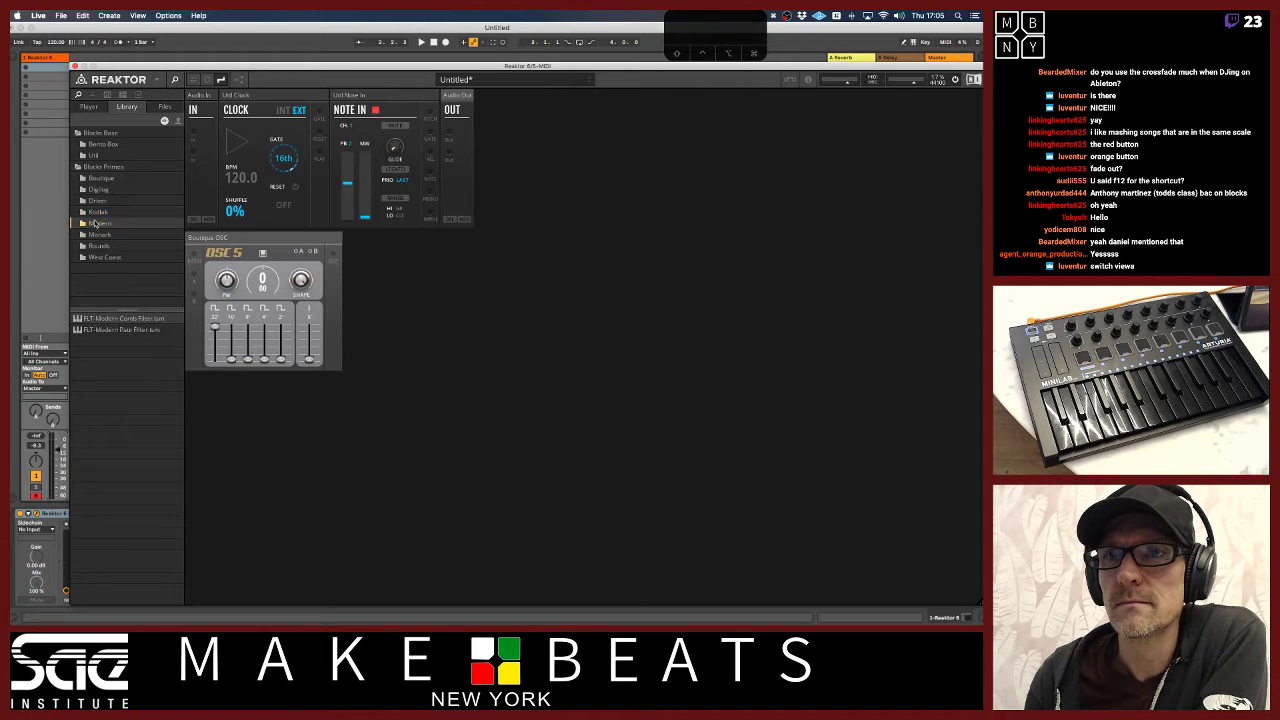
{"action": "left_click", "coordinate": [100, 190]}
{"action": "left_click", "coordinate": [99, 180]}
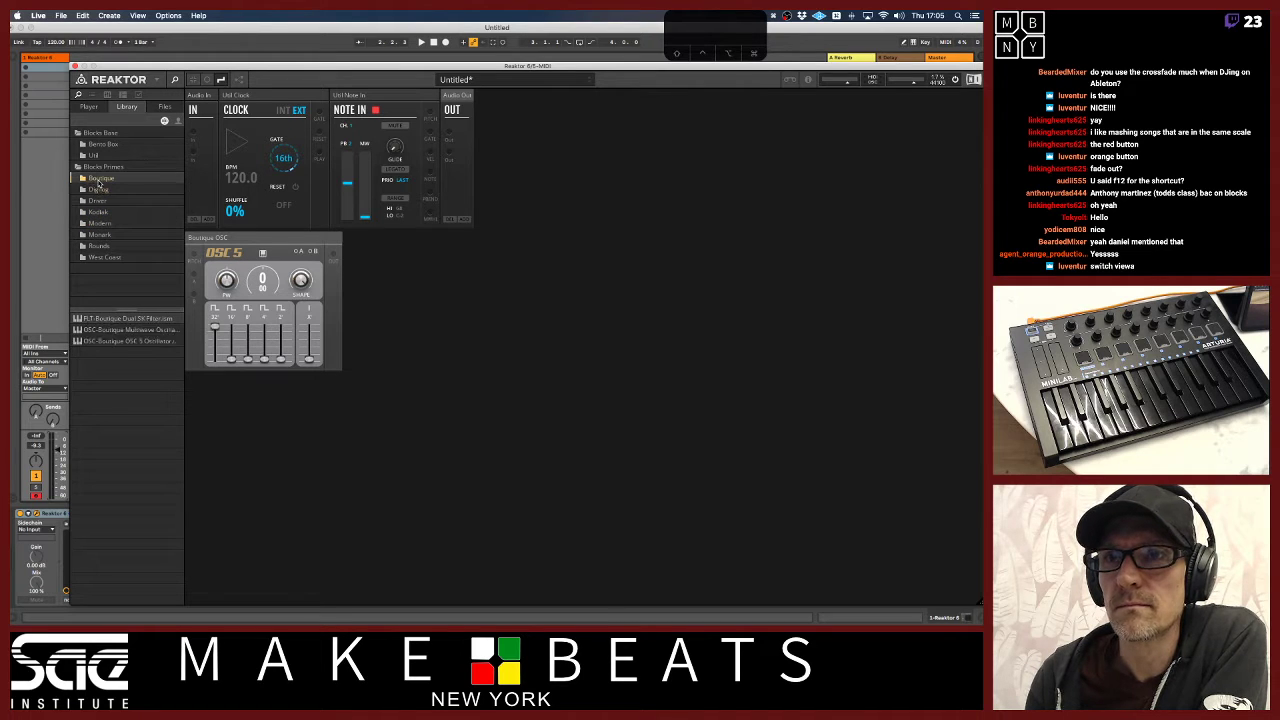
{"action": "left_click", "coordinate": [98, 190]}
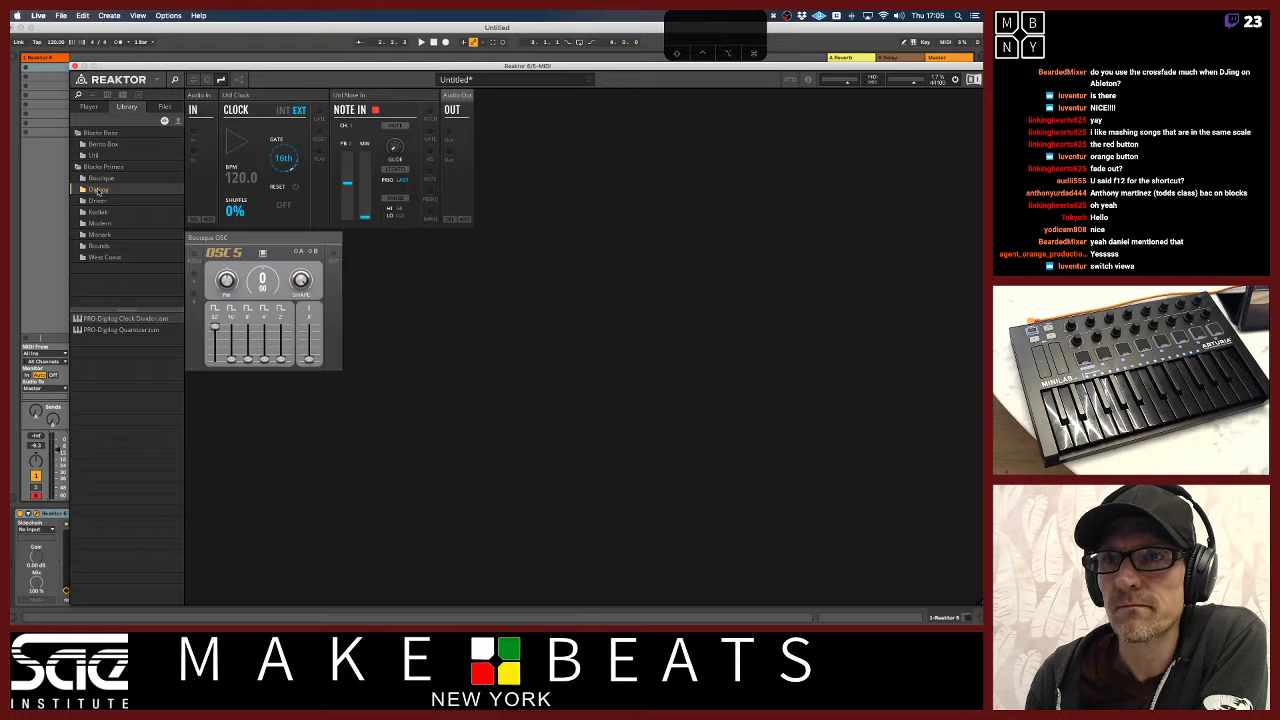
{"action": "left_click", "coordinate": [98, 178]}
{"action": "left_click_drag", "start_coordinate": [120, 319], "coordinate": [379, 318]}
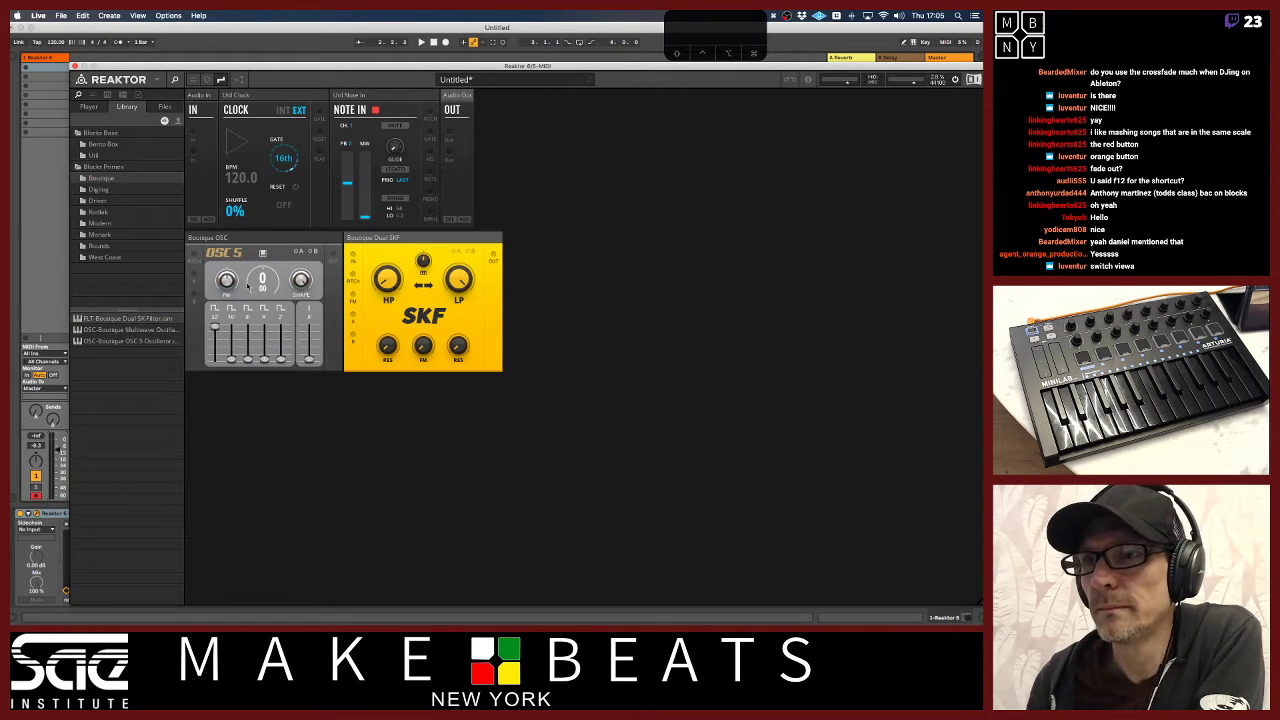
Add the Bento VCA after the SKF filter and the Monark ADS Envelope in a new row beneath the oscillator
{"action": "left_click", "coordinate": [100, 145]}
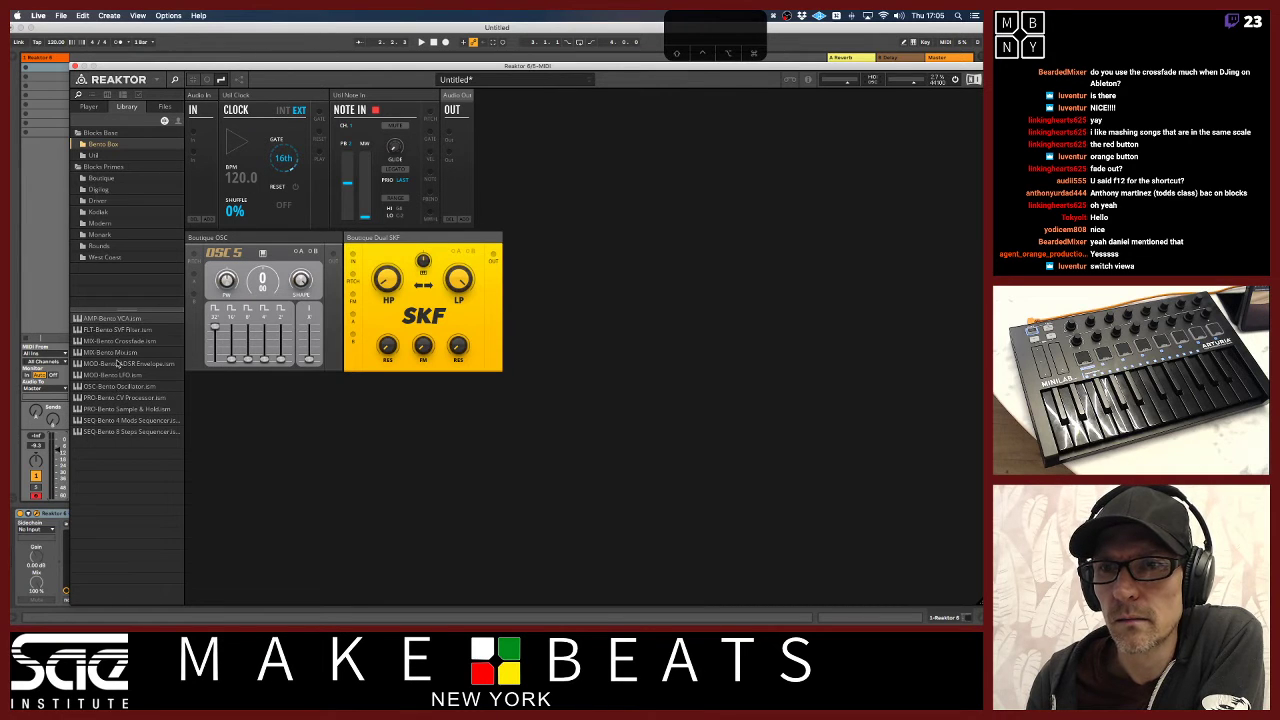
{"action": "left_click_drag", "start_coordinate": [115, 319], "coordinate": [538, 250]}
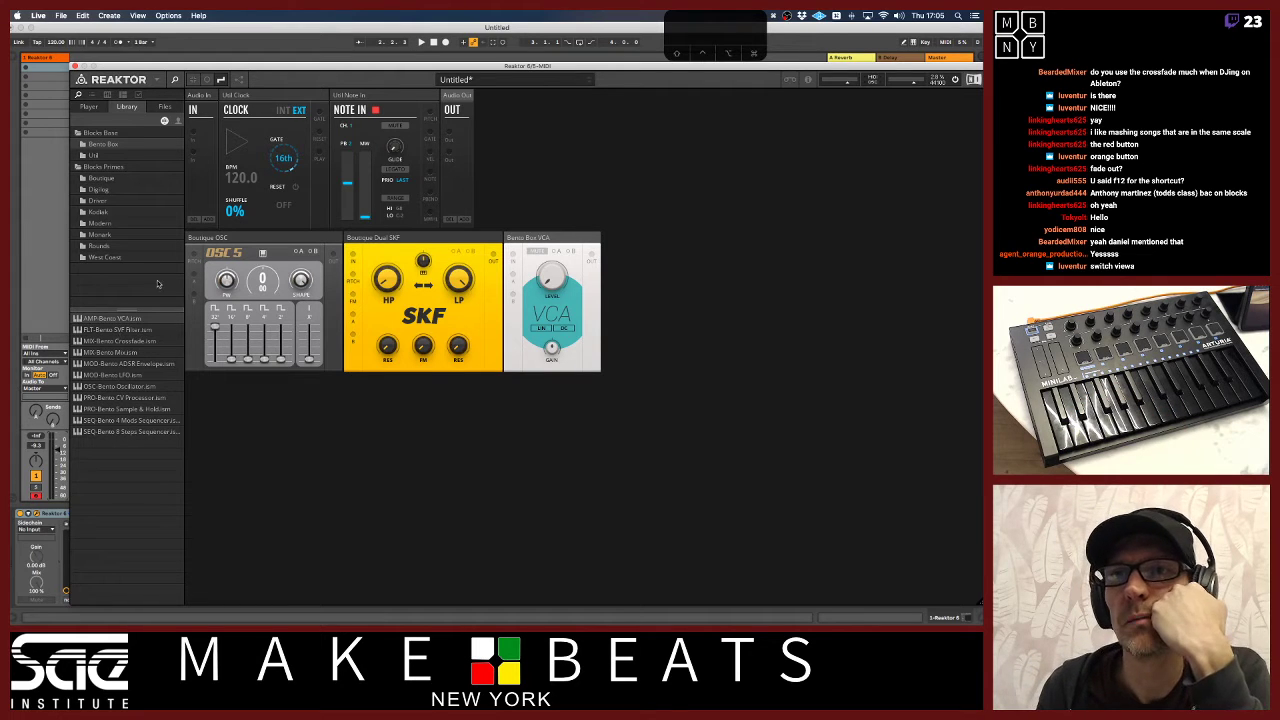
{"action": "left_click", "coordinate": [100, 234]}
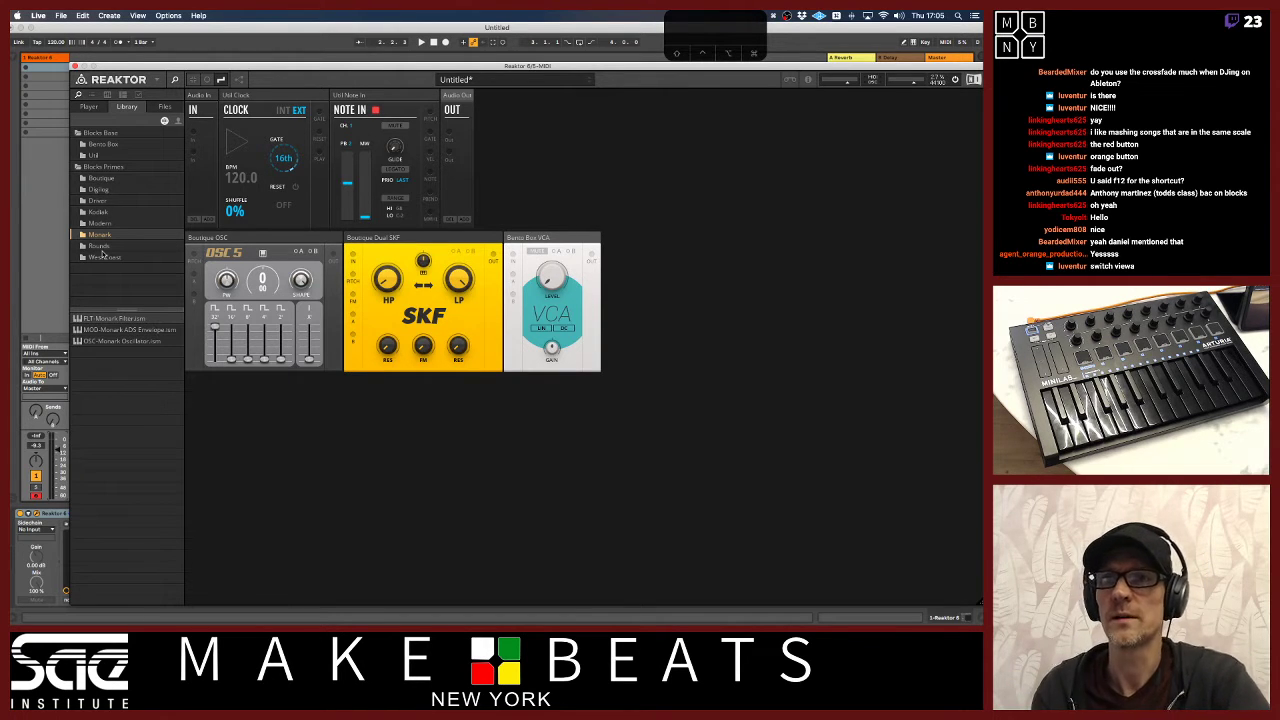
{"action": "left_click_drag", "start_coordinate": [117, 334], "coordinate": [284, 437]}
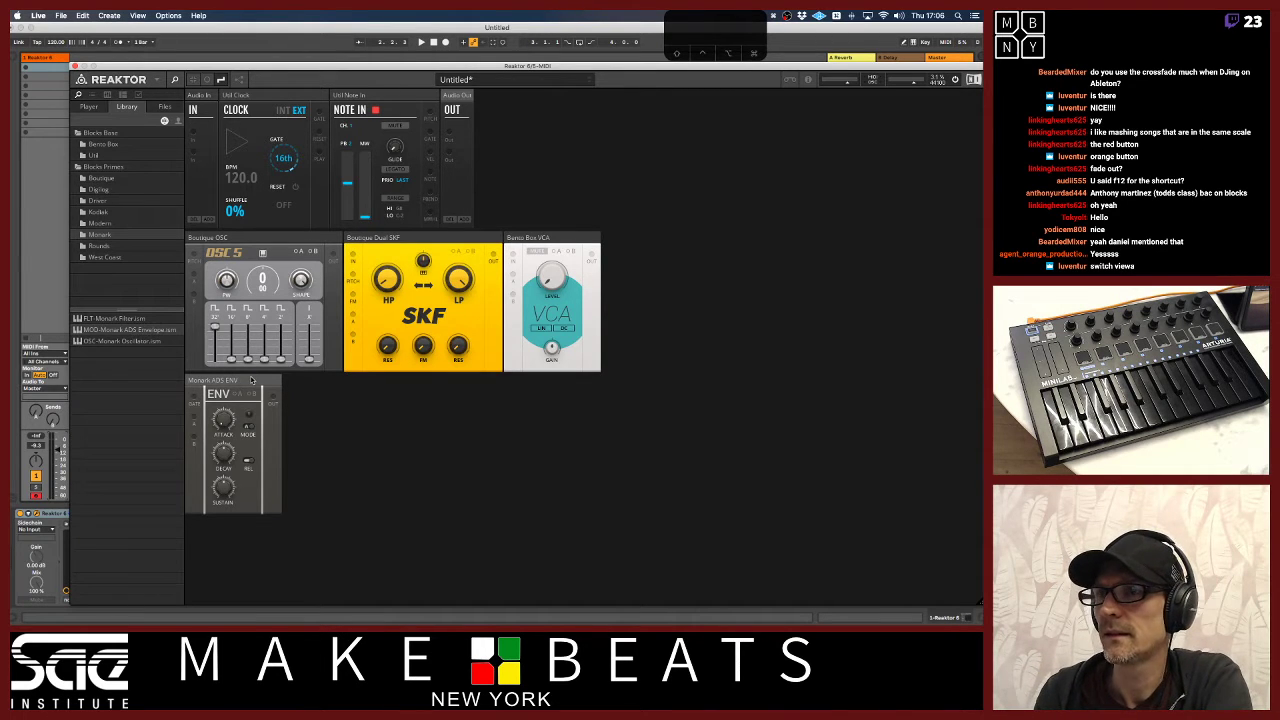
Move the Monark ADS envelope into the oscillator row, between the SKF filter and the VCA
{"action": "left_click_drag", "start_coordinate": [252, 380], "coordinate": [466, 142]}
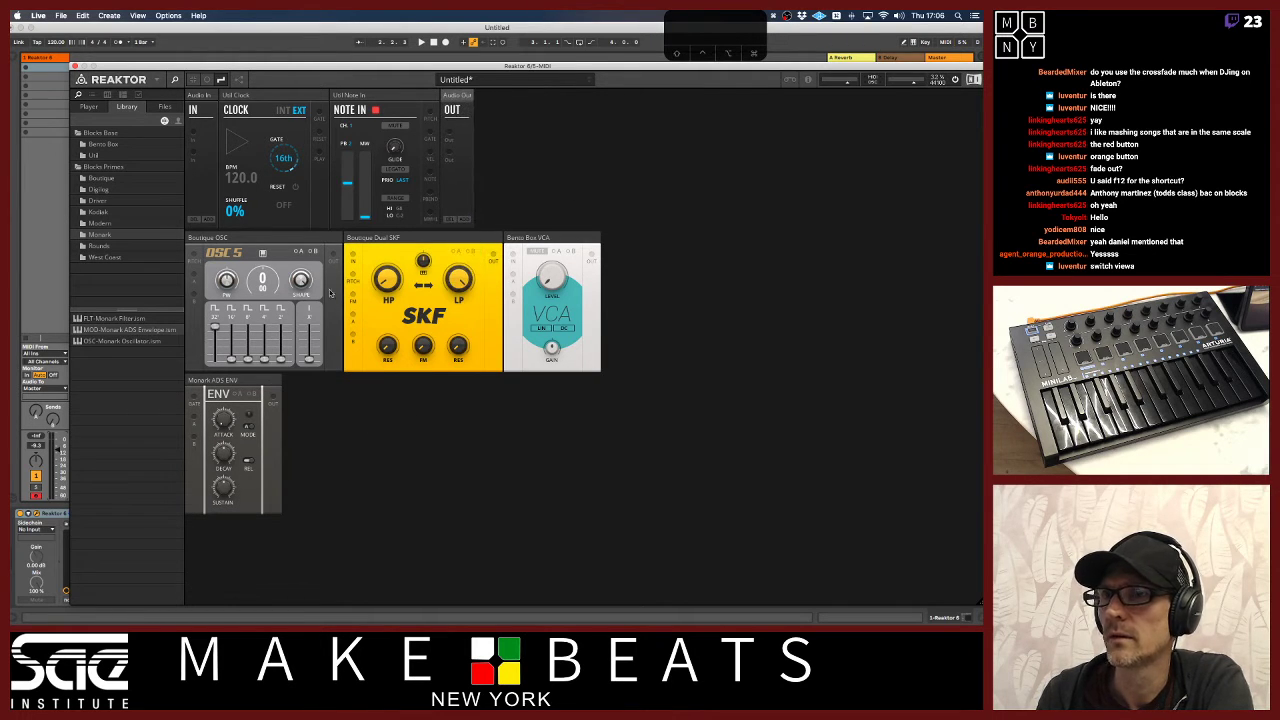
{"action": "left_click_drag", "start_coordinate": [241, 381], "coordinate": [342, 250]}
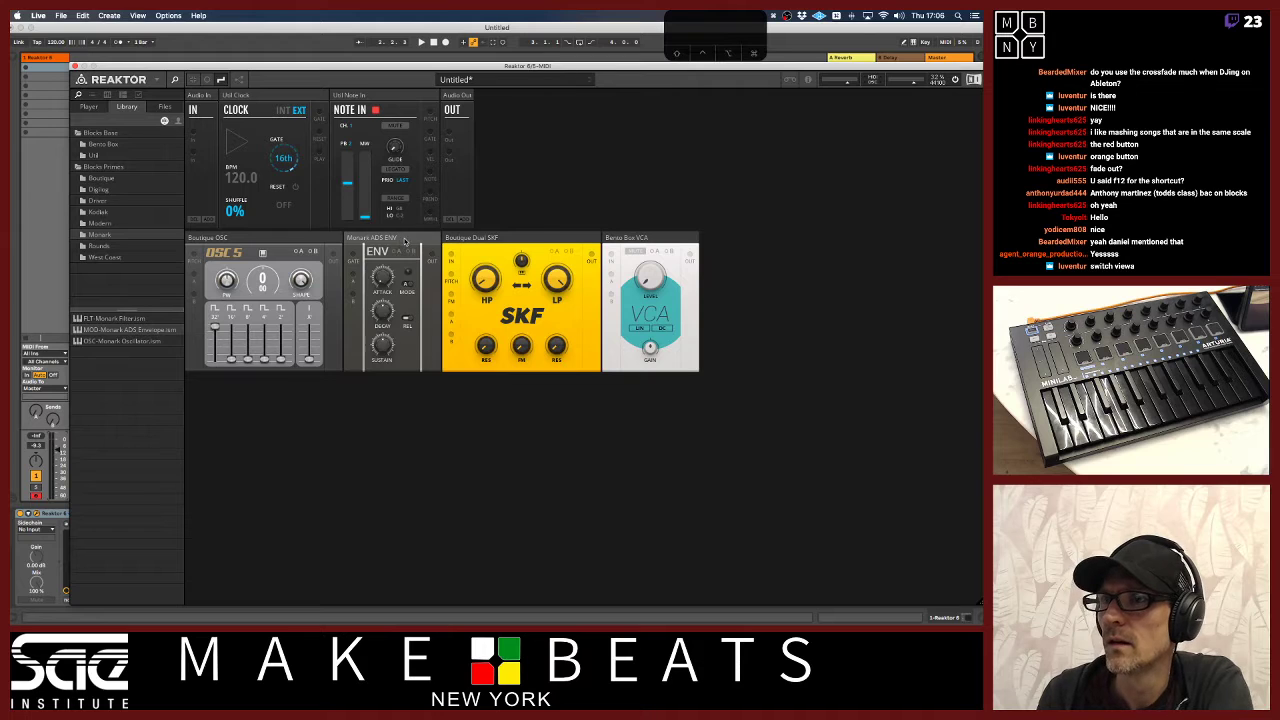
{"action": "left_click_drag", "start_coordinate": [404, 243], "coordinate": [583, 246]}
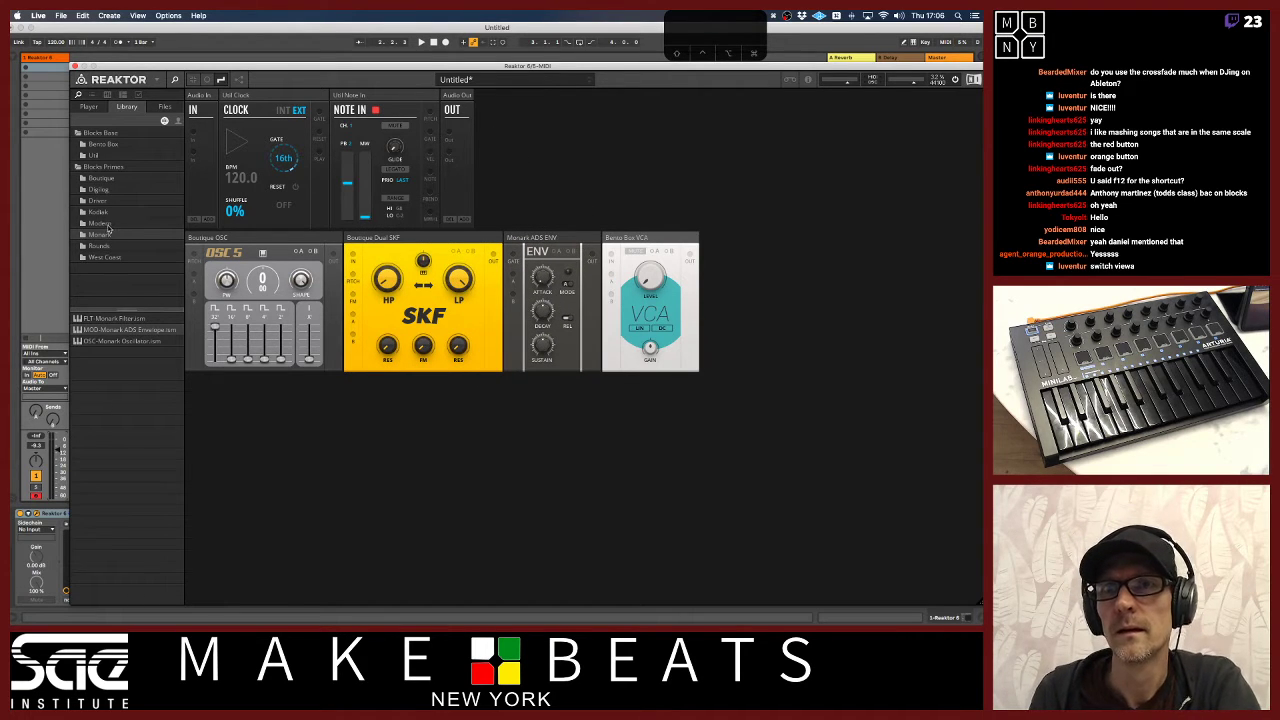
Find the Util Mix 4 in the Blocks Base folders and add it between Note In and Audio Out
{"action": "left_click", "coordinate": [100, 189]}
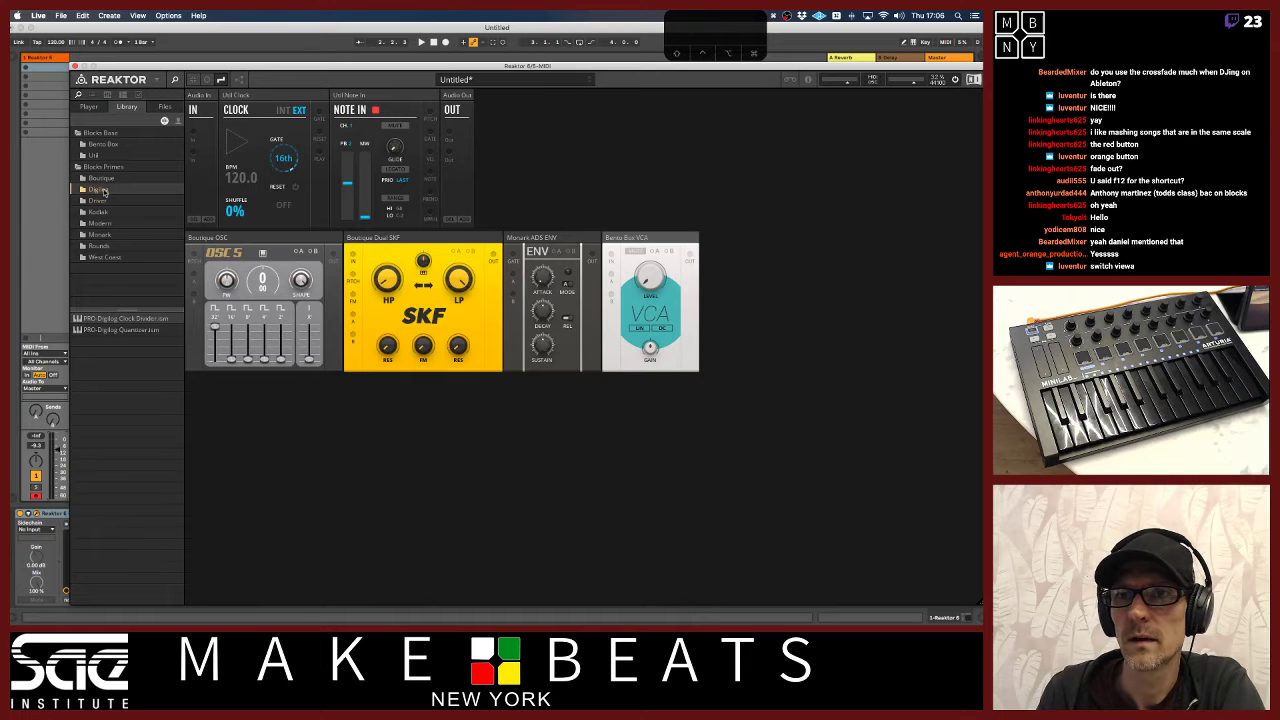
{"action": "left_click", "coordinate": [102, 178]}
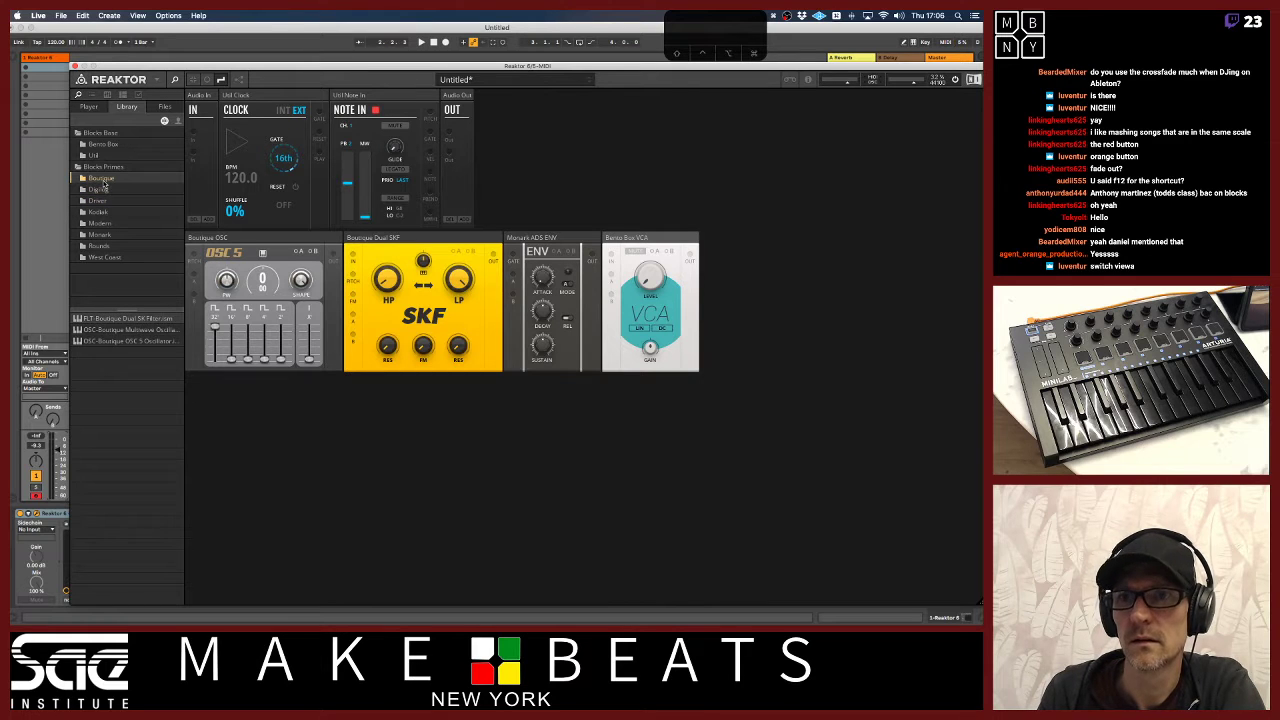
{"action": "left_click", "coordinate": [102, 240]}
{"action": "key", "text": "Down"}
{"action": "key", "text": "Down"}
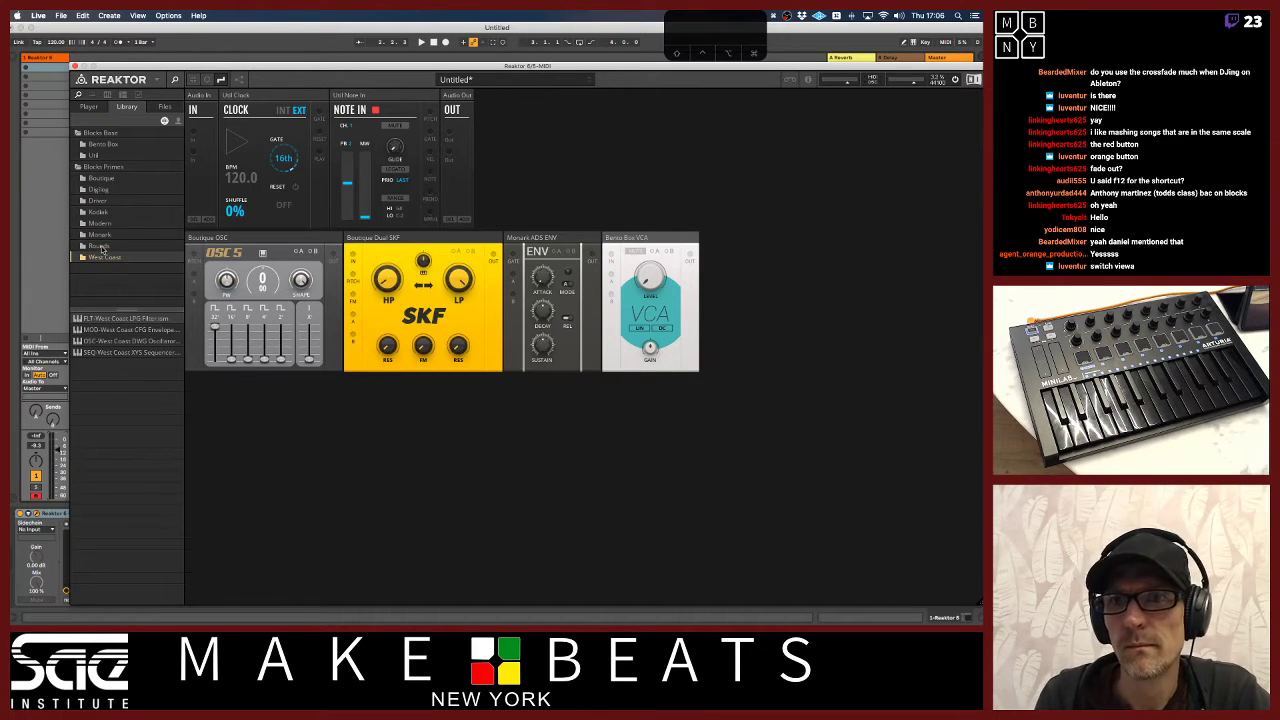
{"action": "key", "text": "Up"}
{"action": "key", "text": "Up"}
{"action": "key", "text": "Up"}
{"action": "key", "text": "Up"}
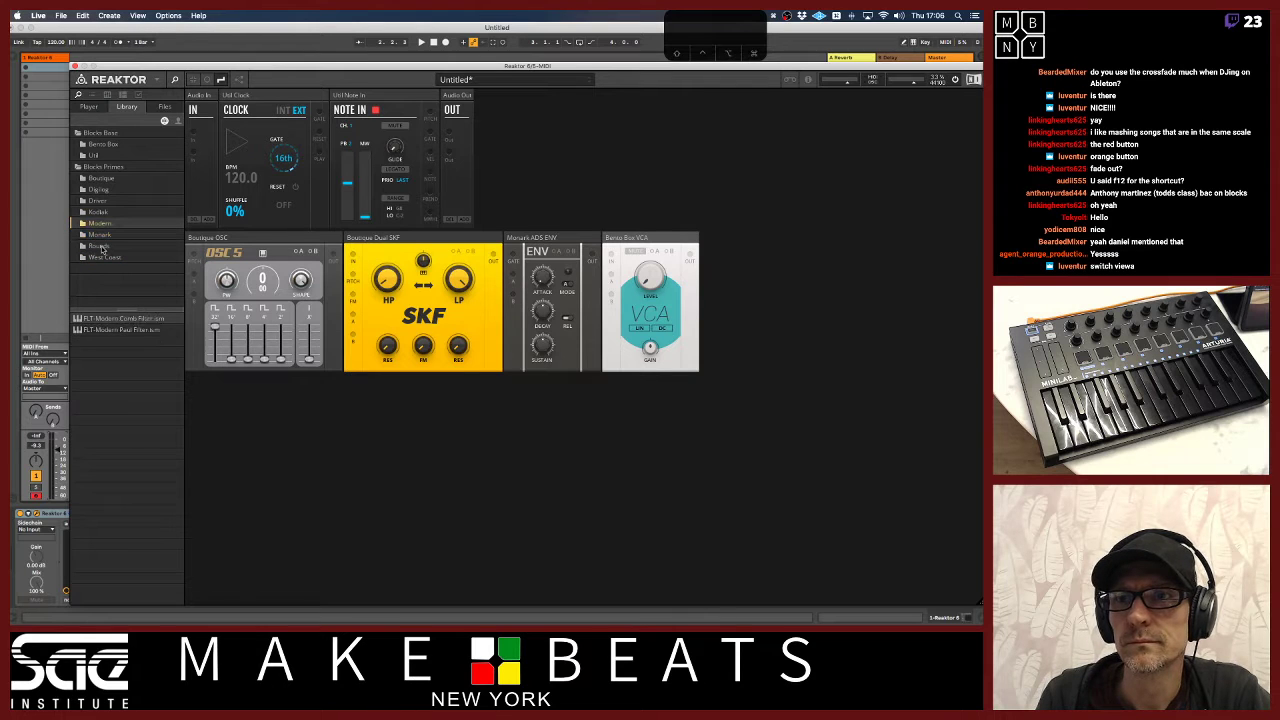
{"action": "key", "text": "Up"}
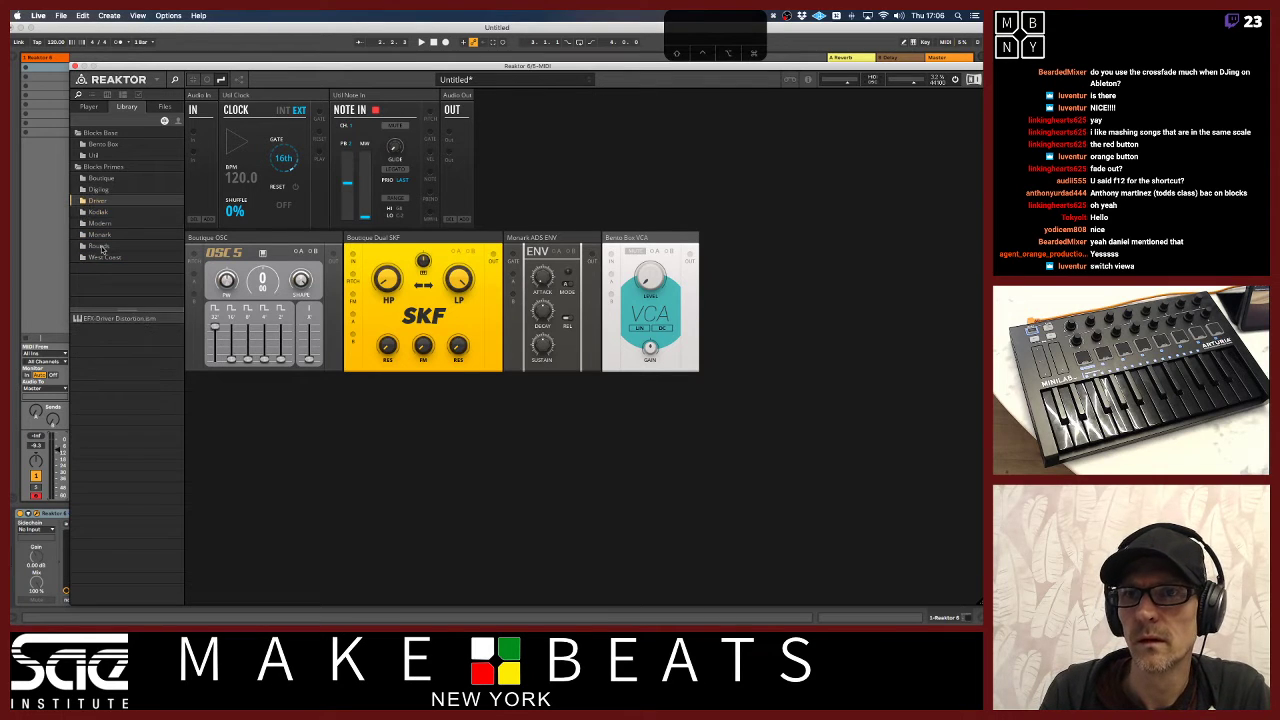
{"action": "left_click", "coordinate": [95, 156]}
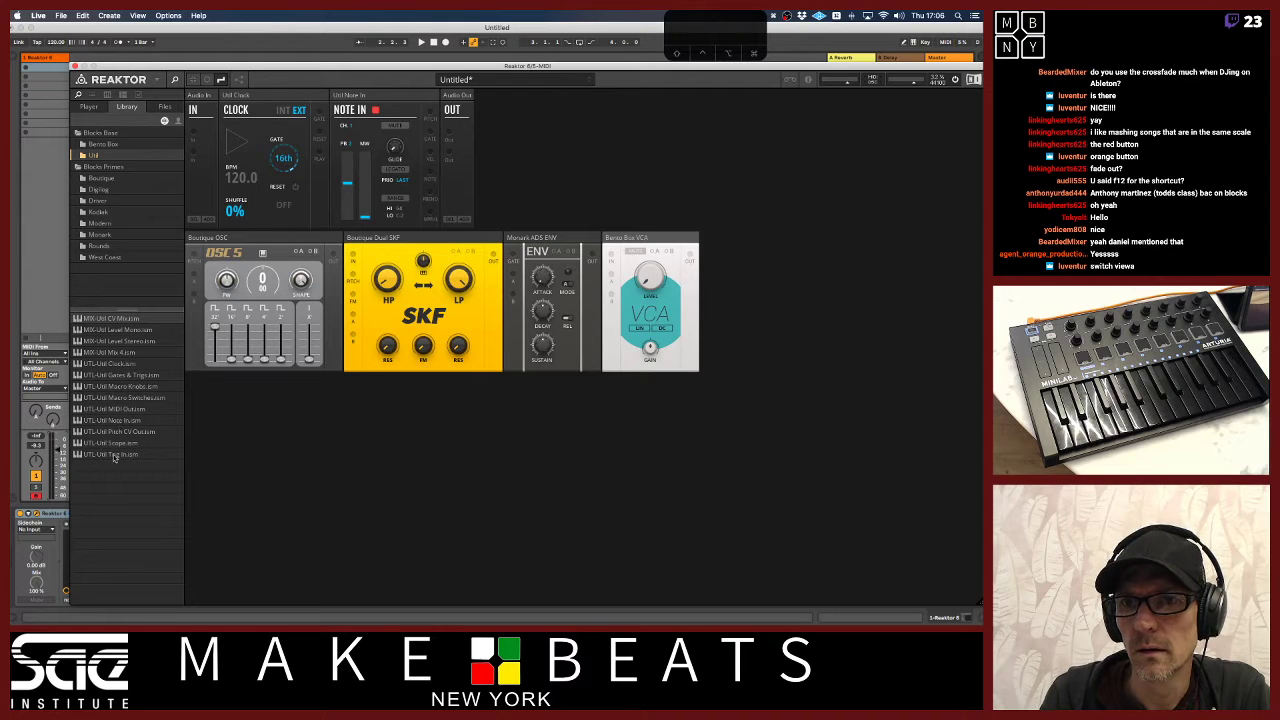
{"action": "left_click_drag", "start_coordinate": [112, 353], "coordinate": [446, 151]}
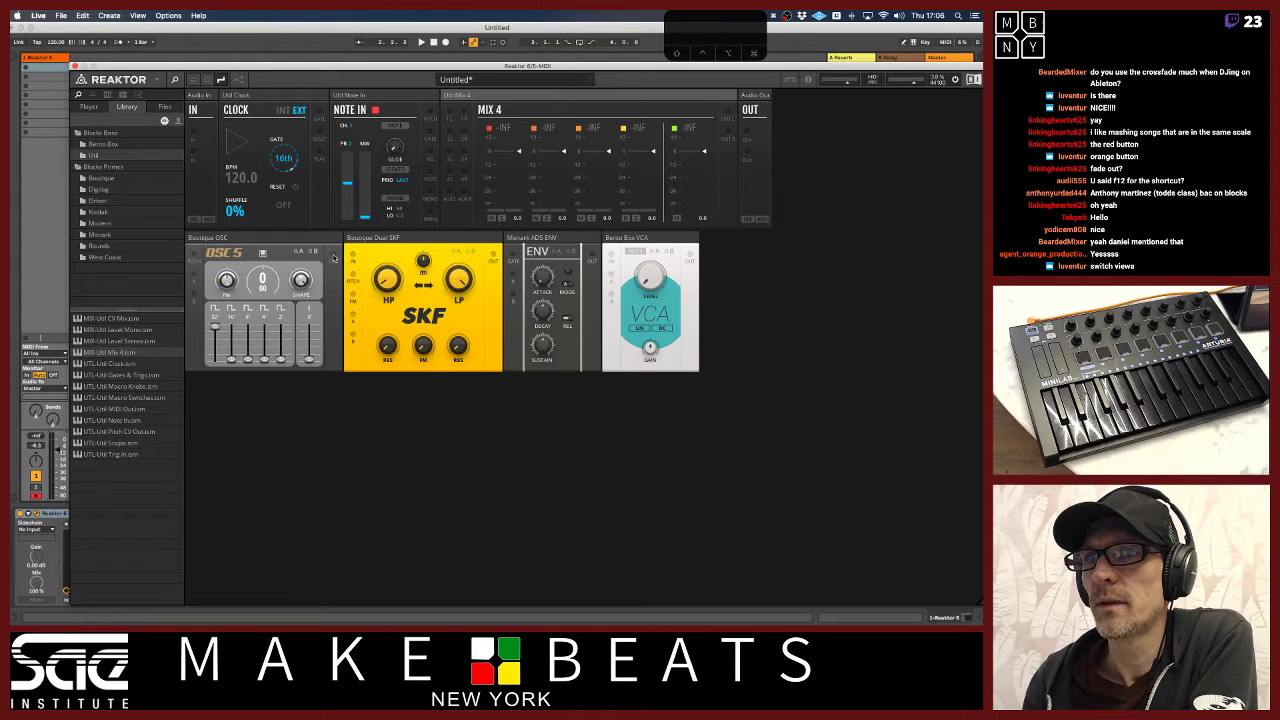
Wire OSC 5 through the SKF filter and VCA into both channel 1 inputs of Mix 4, and its stereo outputs to Audio Out
{"action": "left_click_drag", "start_coordinate": [335, 257], "coordinate": [370, 254]}
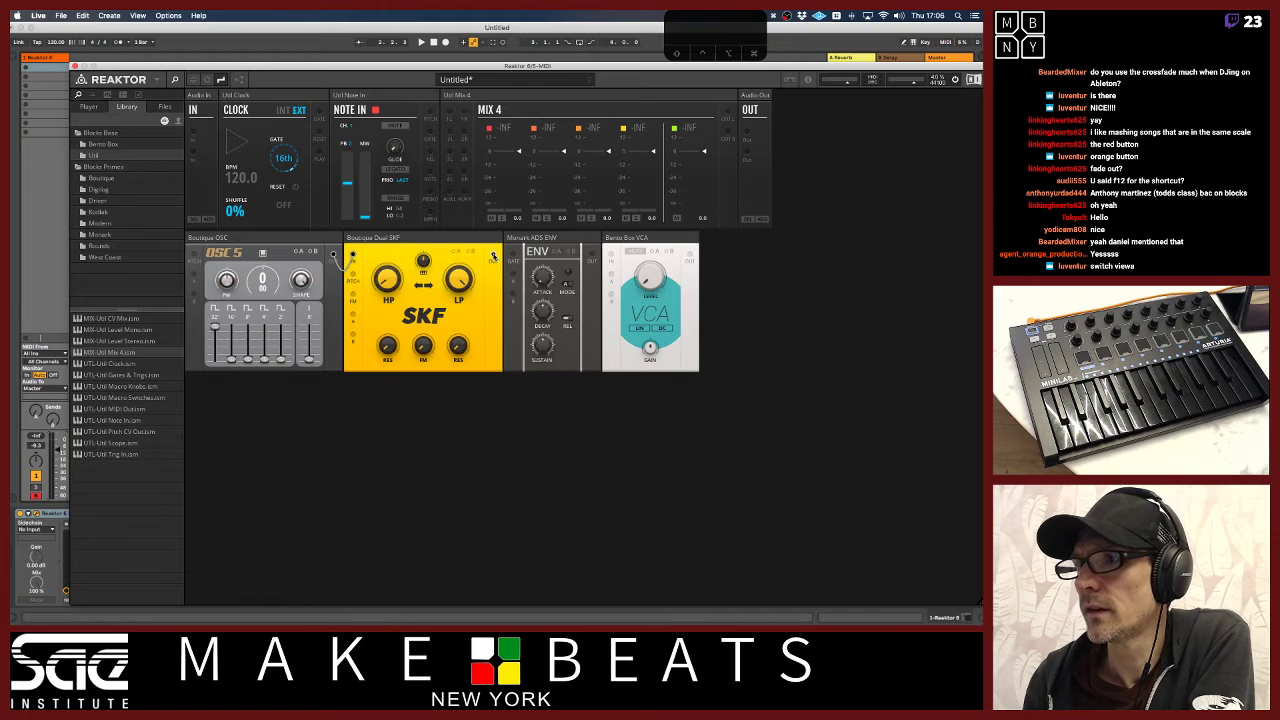
{"action": "left_click_drag", "start_coordinate": [493, 256], "coordinate": [449, 112]}
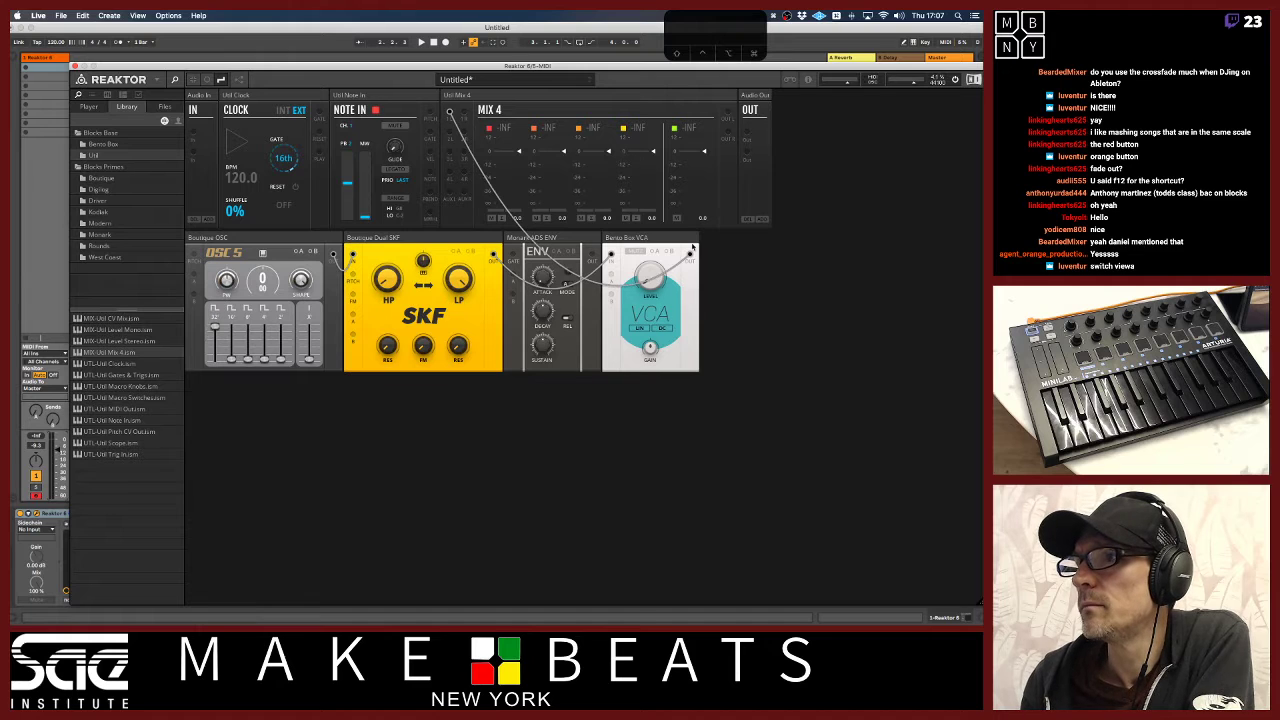
{"action": "left_click_drag", "start_coordinate": [689, 256], "coordinate": [464, 113]}
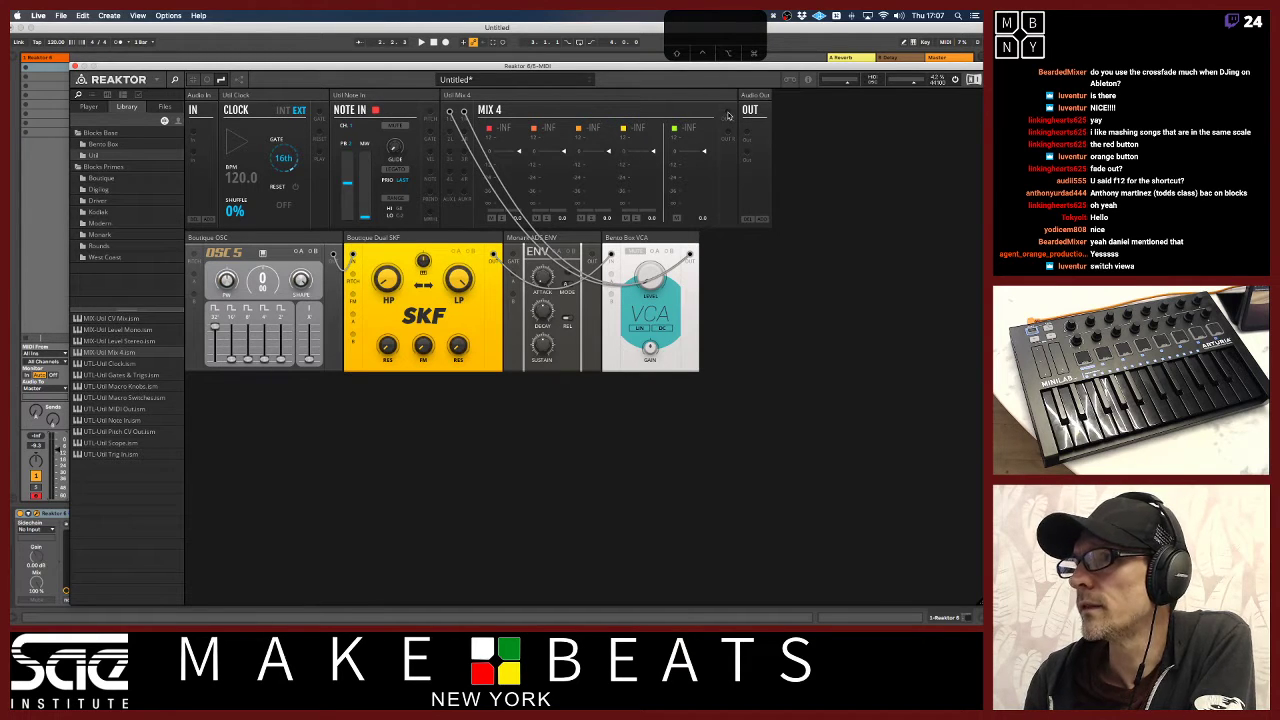
{"action": "left_click_drag", "start_coordinate": [728, 113], "coordinate": [748, 155]}
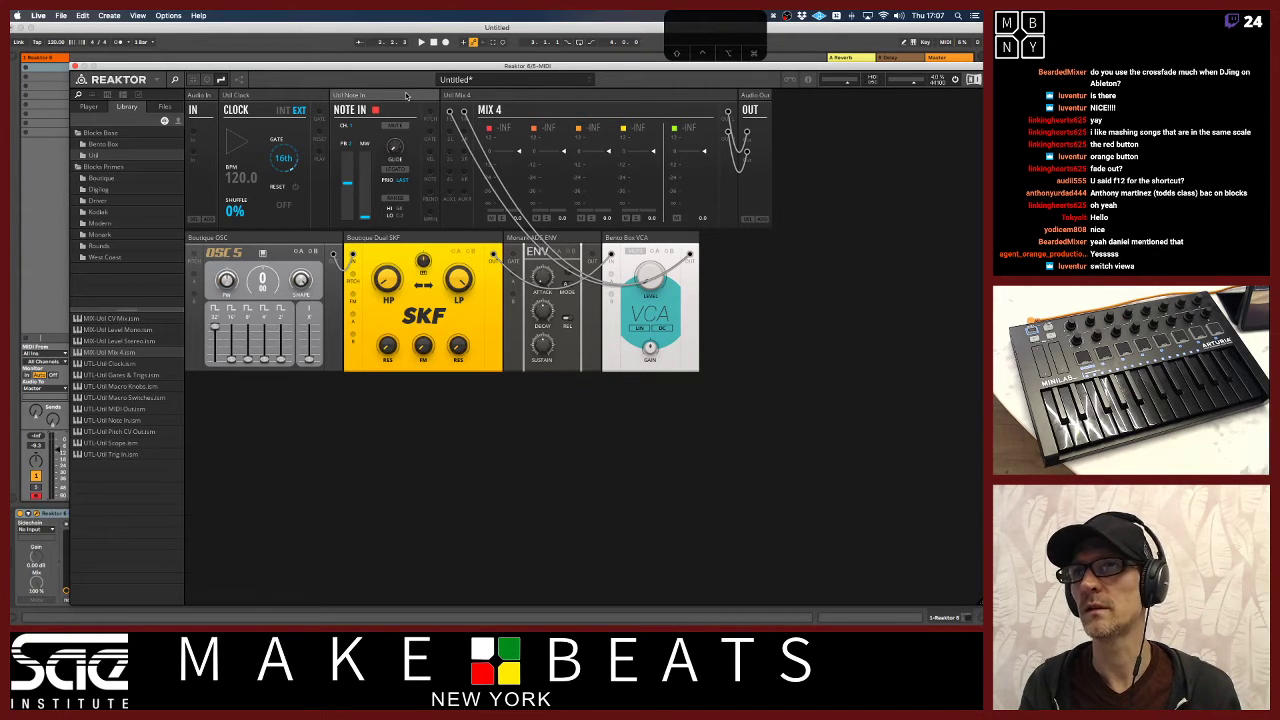
Move Note In to the row's start, wire its pitch to OSC 5 and gate to the envelope, and route the envelope to the VCA's modulation A
{"action": "left_click_drag", "start_coordinate": [406, 96], "coordinate": [512, 256]}
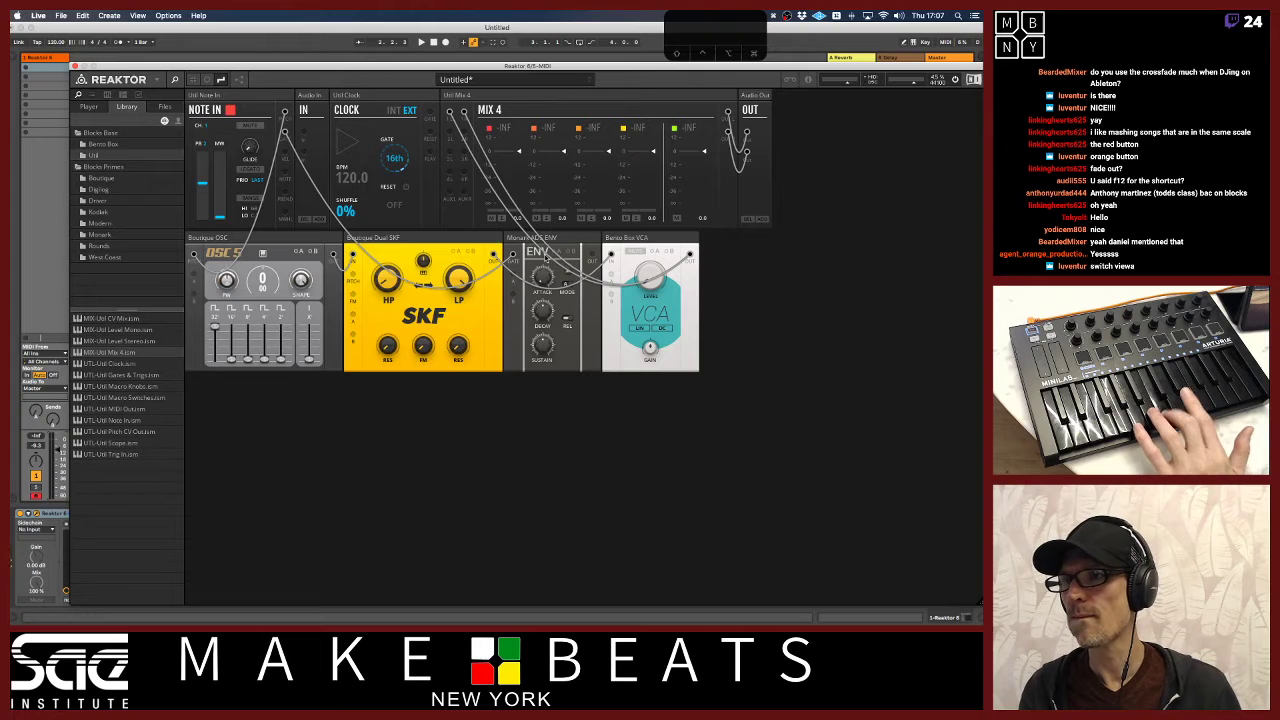
{"action": "left_click_drag", "start_coordinate": [592, 258], "coordinate": [656, 252]}
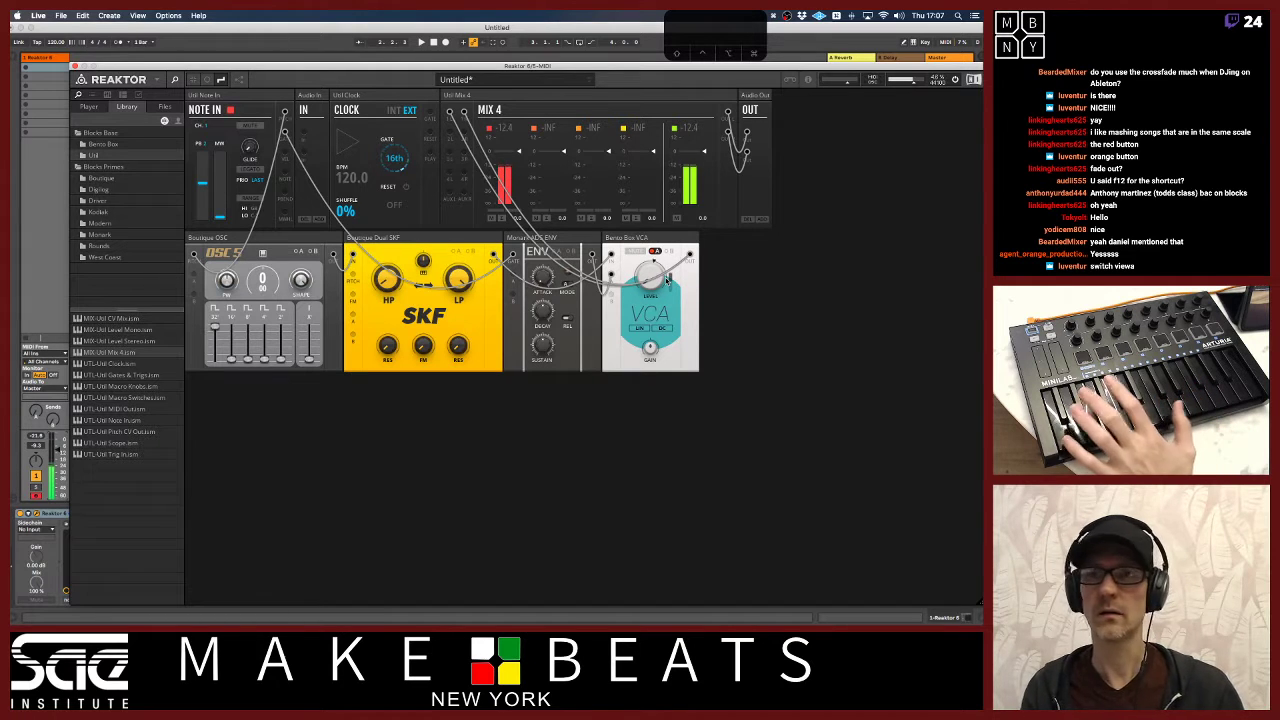
Lower the SKF filter's LP cutoff and raise the 4' level on the OSC 5 oscillator
{"action": "mouse_move", "coordinate": [381, 292]}
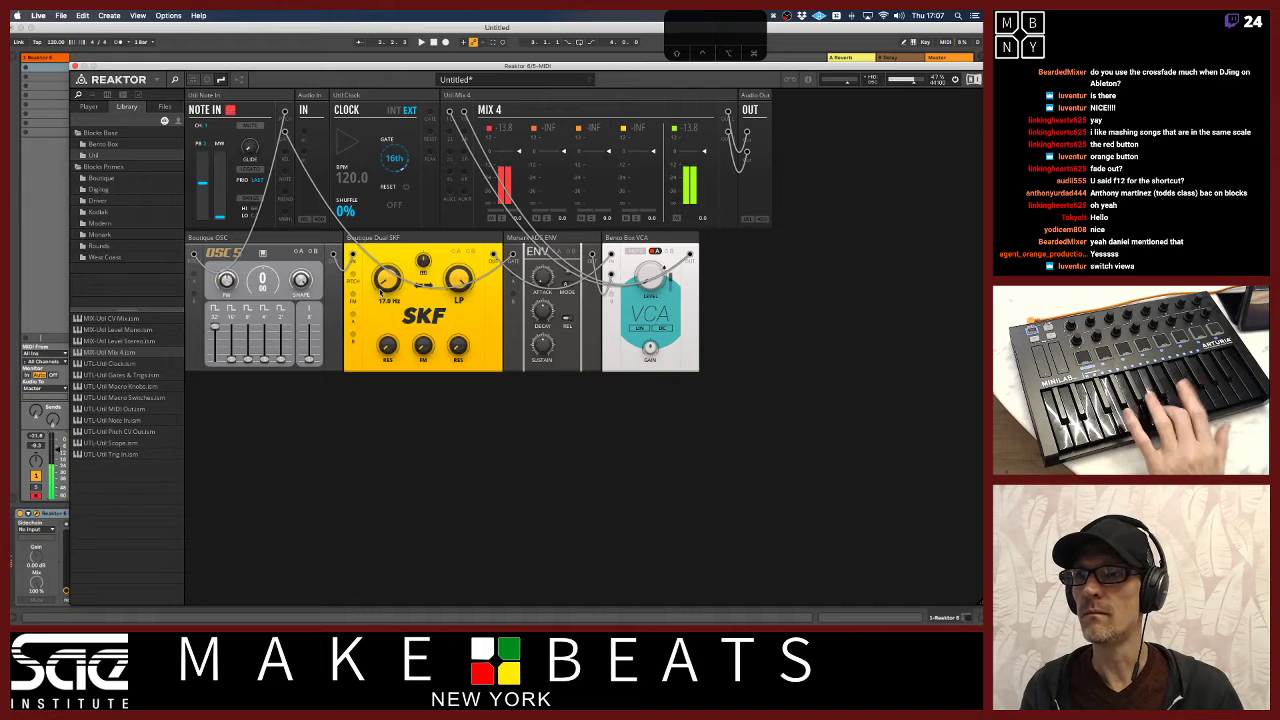
{"action": "mouse_move", "coordinate": [452, 283]}
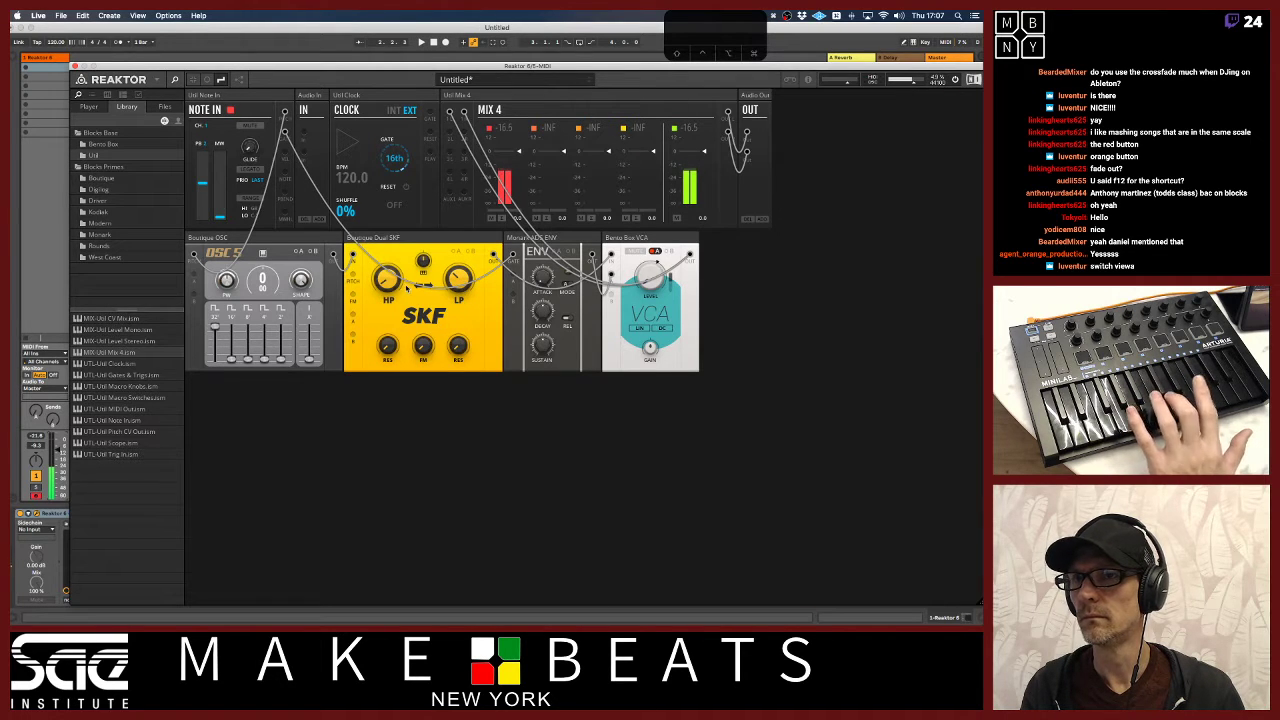
{"action": "left_click_drag", "start_coordinate": [460, 283], "coordinate": [460, 289]}
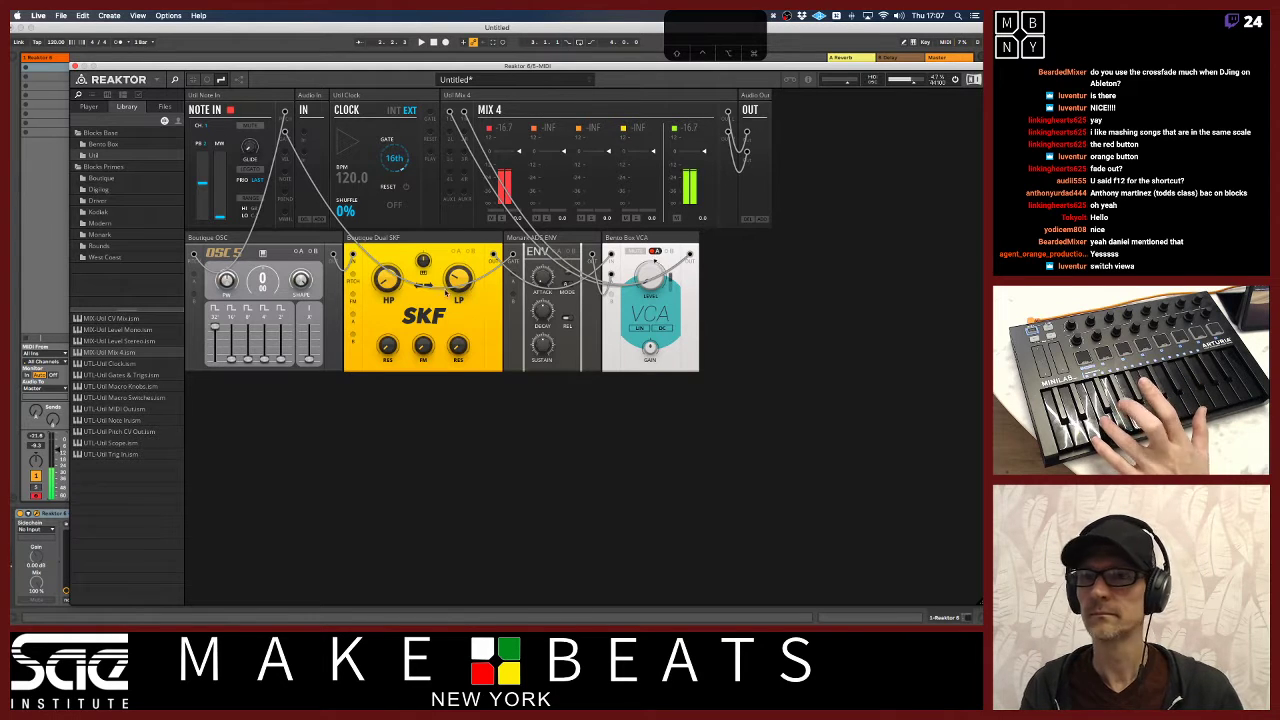
{"action": "left_click_drag", "start_coordinate": [263, 358], "coordinate": [258, 287]}
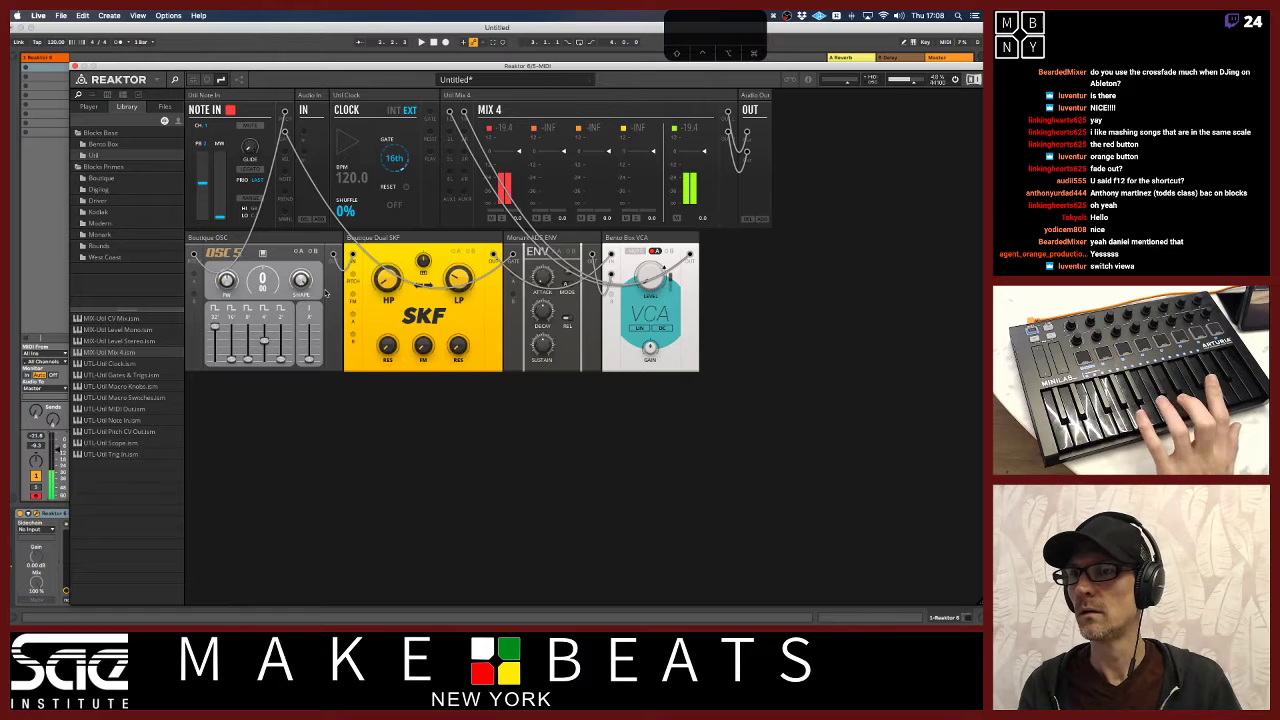
Duplicate the Monark ADS envelope and place one of the two between the OSC 5 oscillator and the SKF filter
{"action": "left_click", "coordinate": [89, 145]}
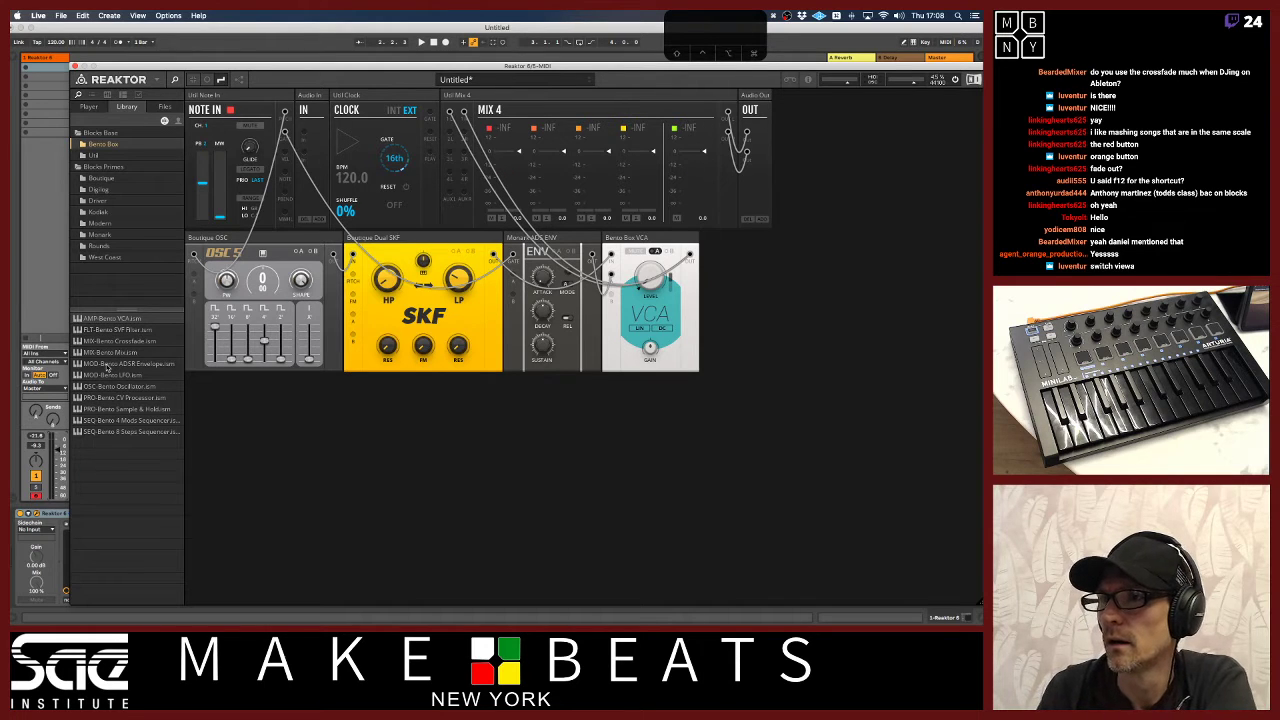
{"action": "right_click", "coordinate": [577, 238]}
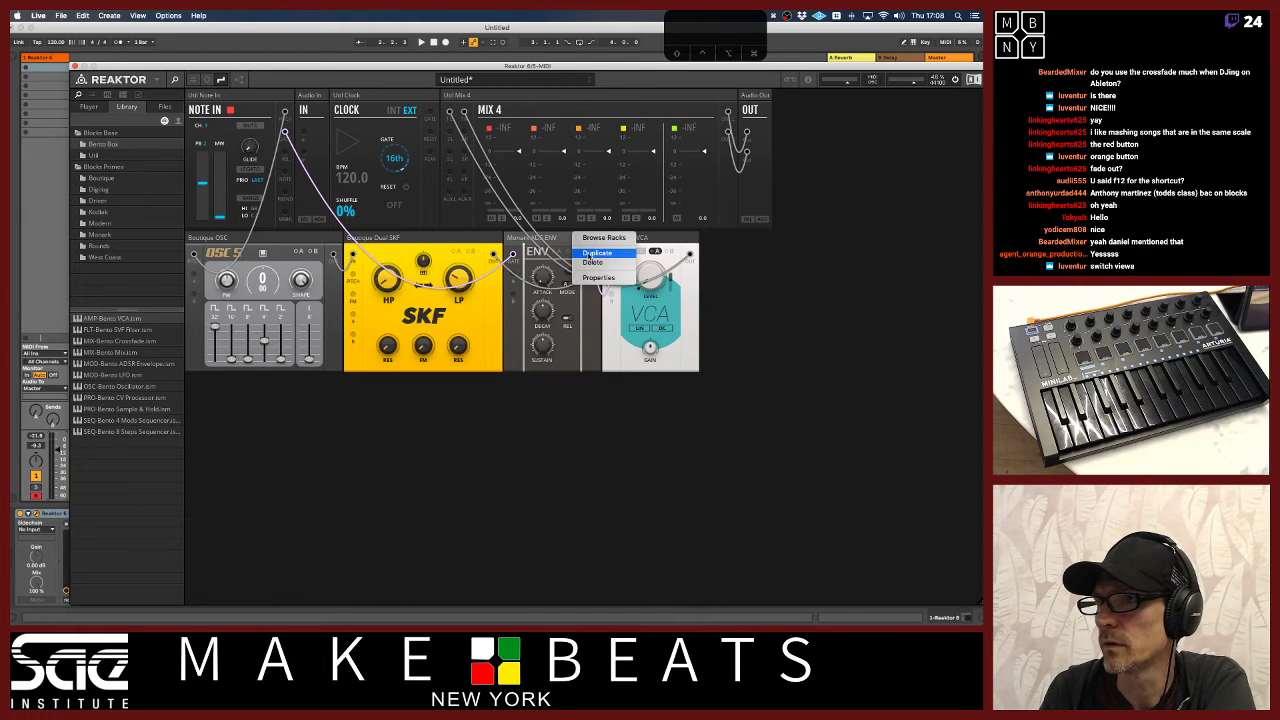
{"action": "left_click", "coordinate": [596, 253]}
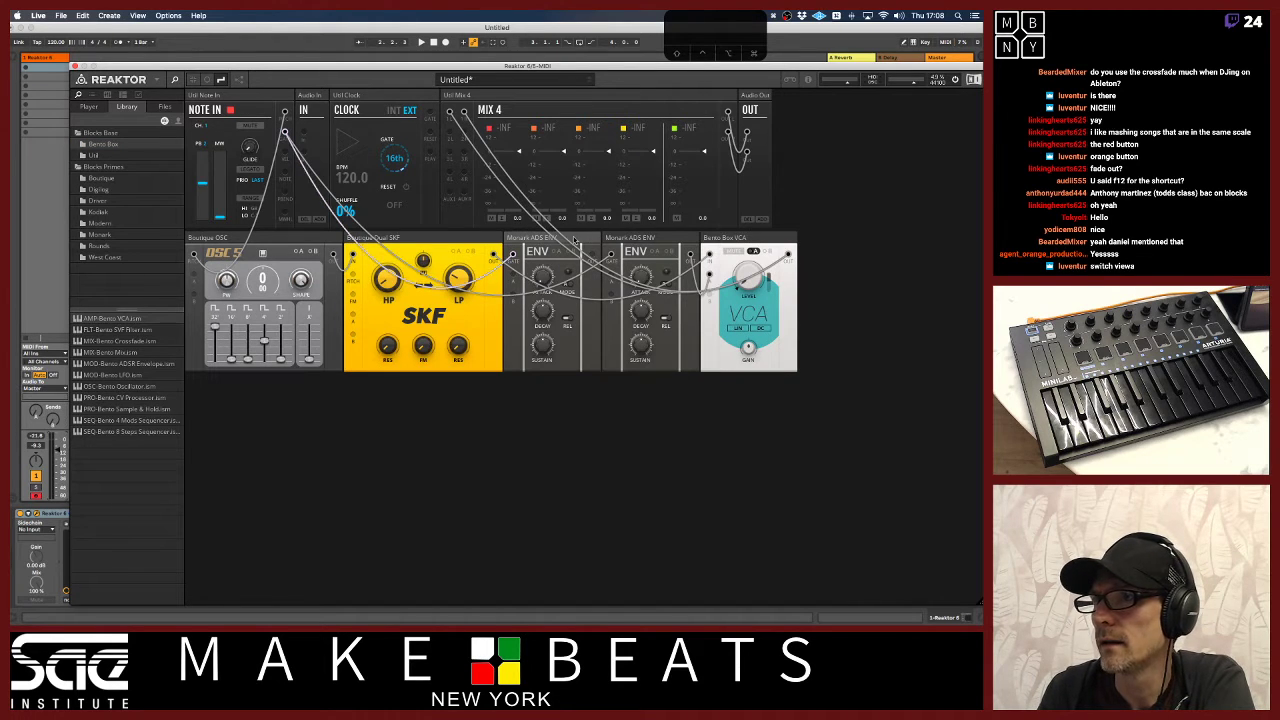
{"action": "left_click_drag", "start_coordinate": [576, 240], "coordinate": [383, 240]}
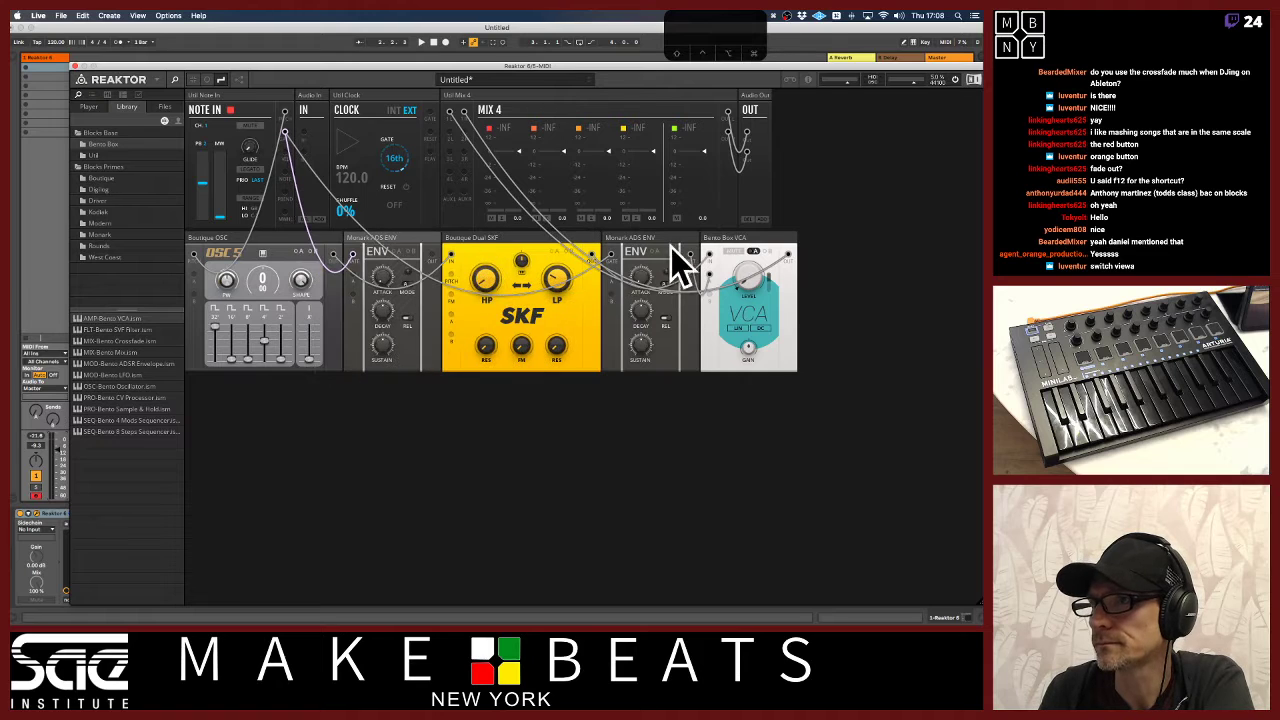
Wire the envelope before the SKF filter to the filter's A input, set its decay to 19.9, and adjust the filter's modulation A
{"action": "left_click_drag", "start_coordinate": [432, 260], "coordinate": [452, 318]}
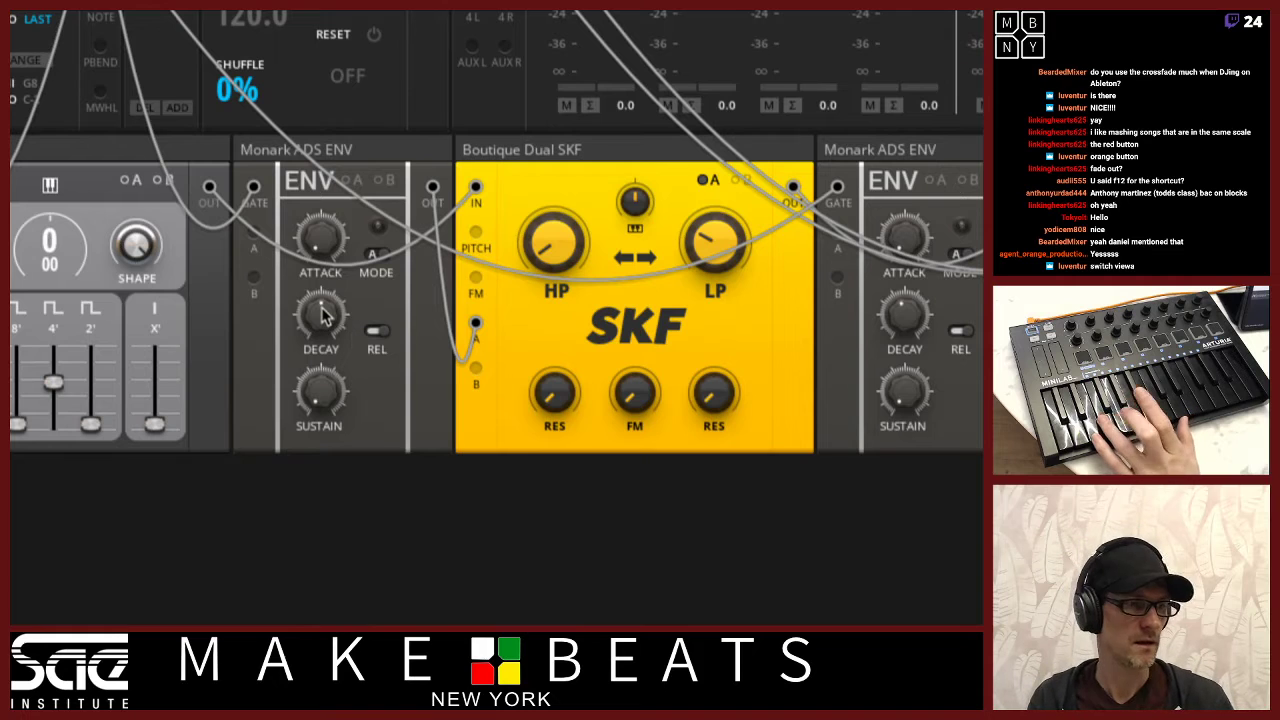
{"action": "left_click_drag", "start_coordinate": [322, 314], "coordinate": [330, 408]}
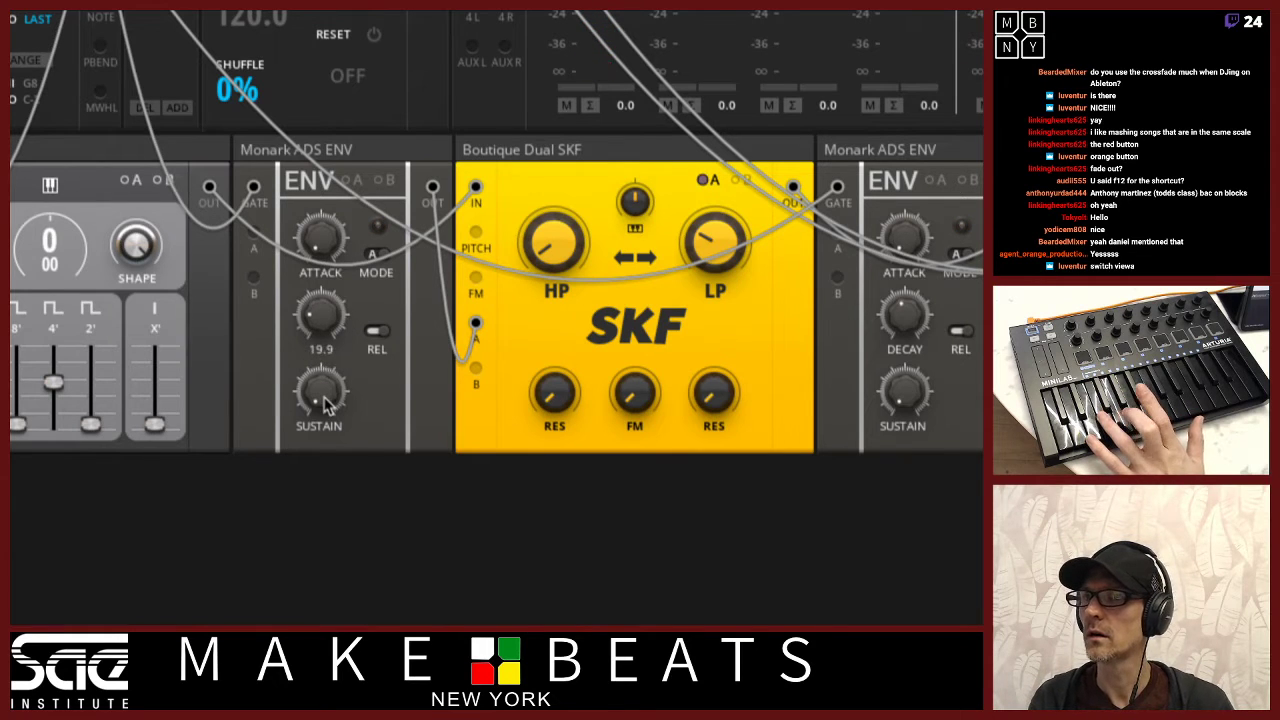
{"action": "left_click", "coordinate": [709, 182]}
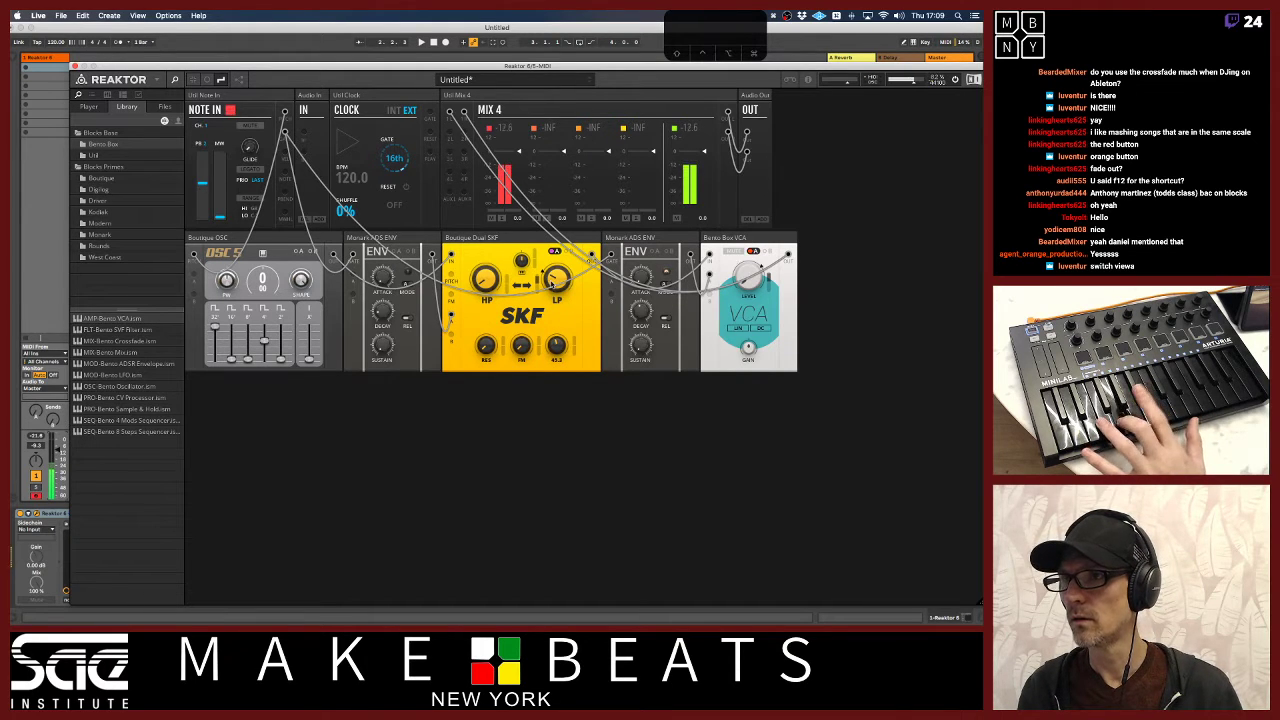
Fine-tune the HP and LP cutoffs of the SKF filter
{"action": "left_click_drag", "start_coordinate": [551, 283], "coordinate": [553, 302]}
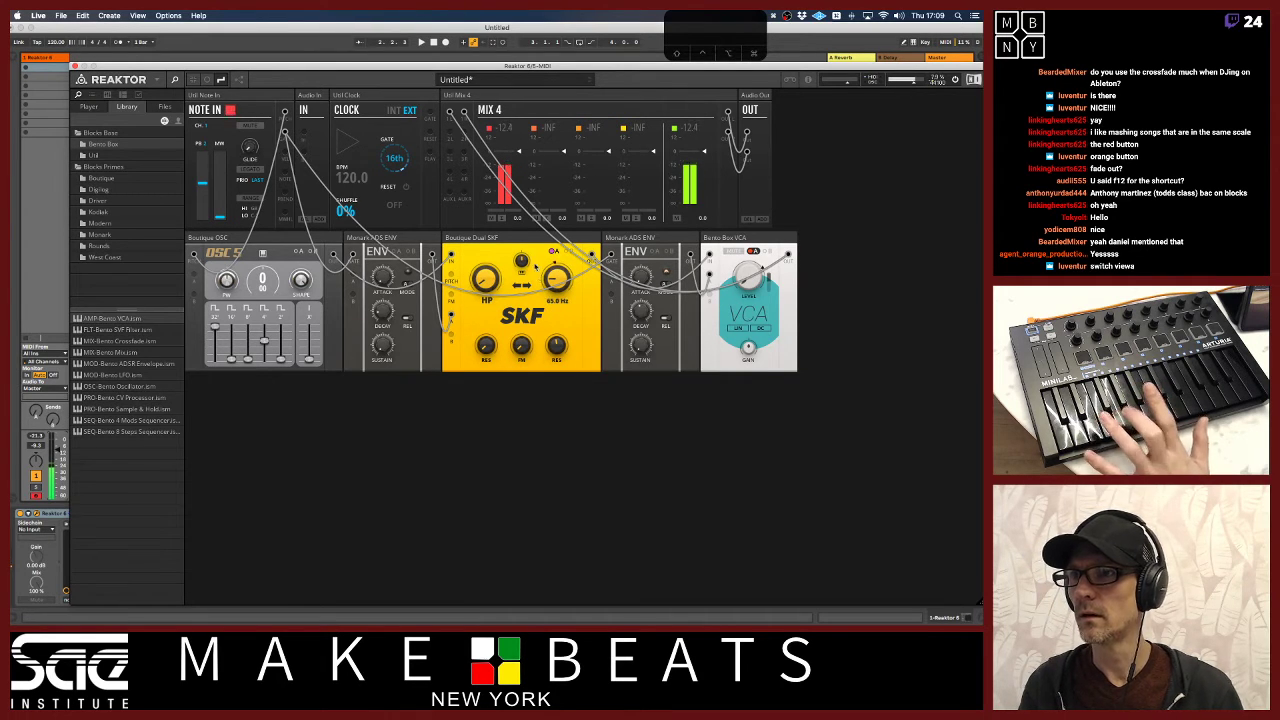
{"action": "left_click_drag", "start_coordinate": [488, 277], "coordinate": [479, 318]}
{"action": "left_click_drag", "start_coordinate": [556, 303], "coordinate": [556, 289]}
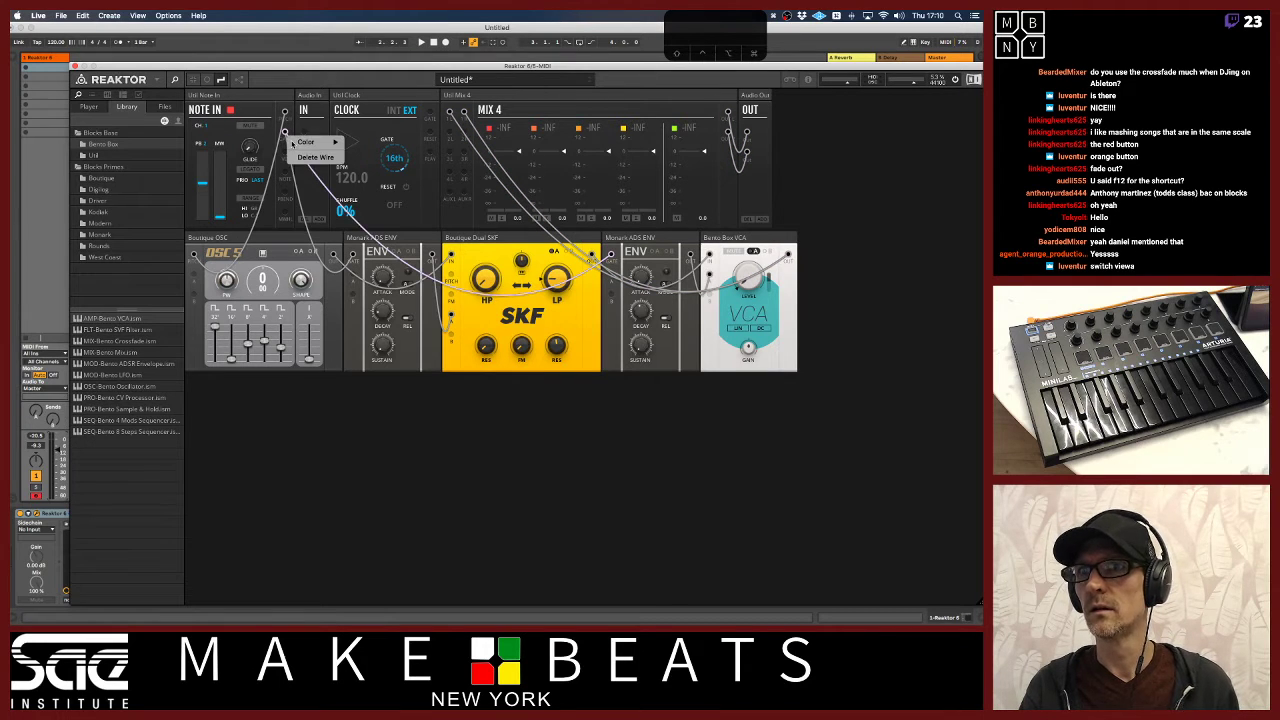
Delete the Note In gate wires to both envelopes and the pitch wire to the OSC 5 oscillator
{"action": "left_click_drag", "start_coordinate": [290, 157], "coordinate": [307, 202]}
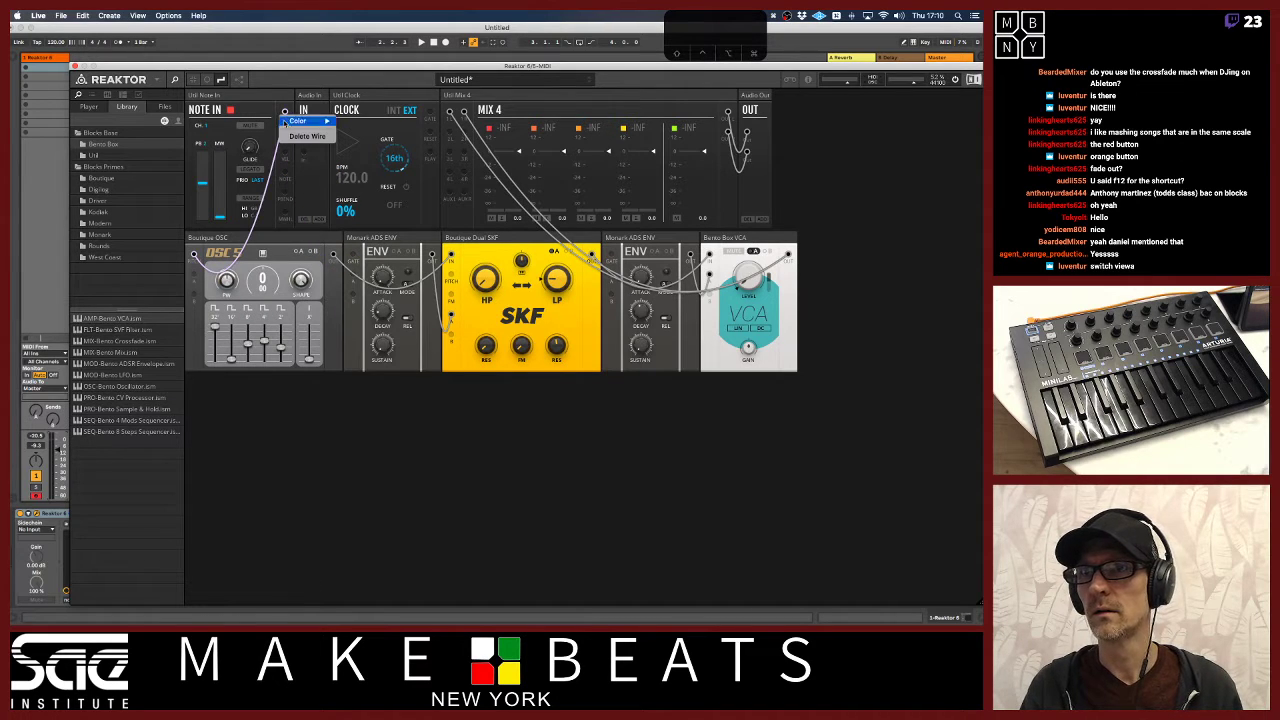
{"action": "left_click_drag", "start_coordinate": [284, 114], "coordinate": [279, 158]}
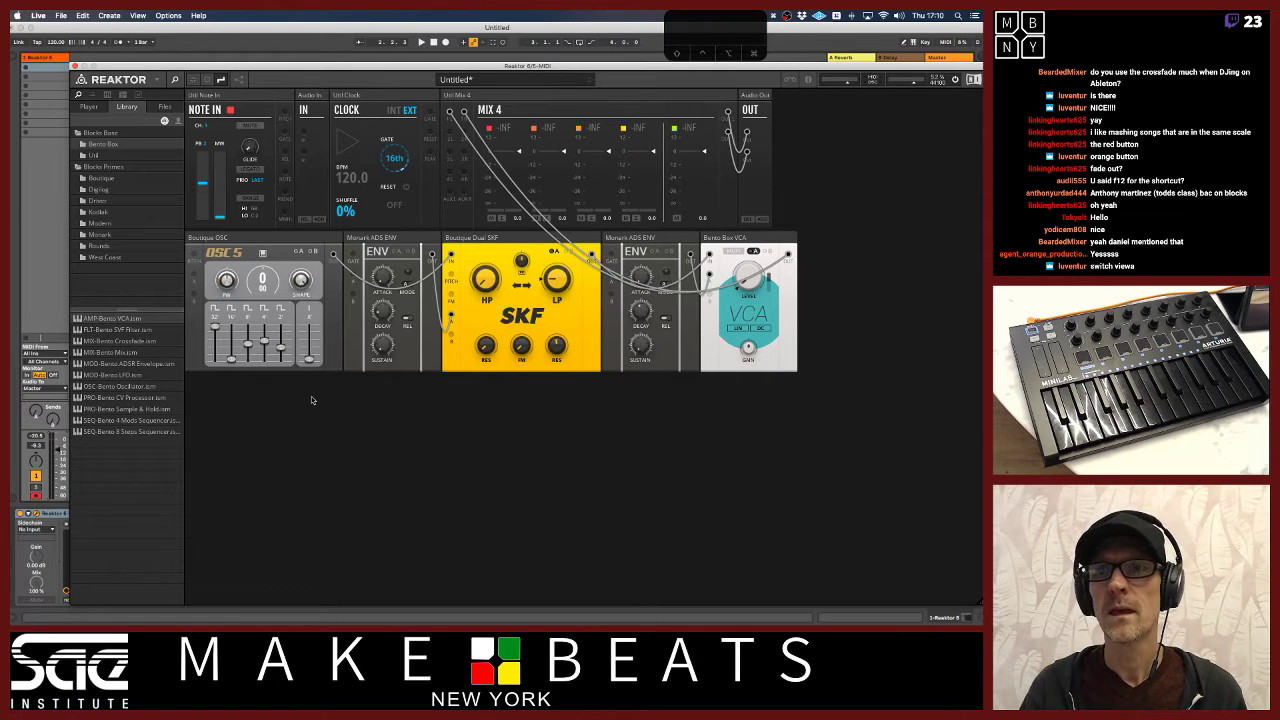
List the West Coast blocks from Blocks Primes and widen the library browser to show their full names
{"action": "left_click", "coordinate": [148, 409]}
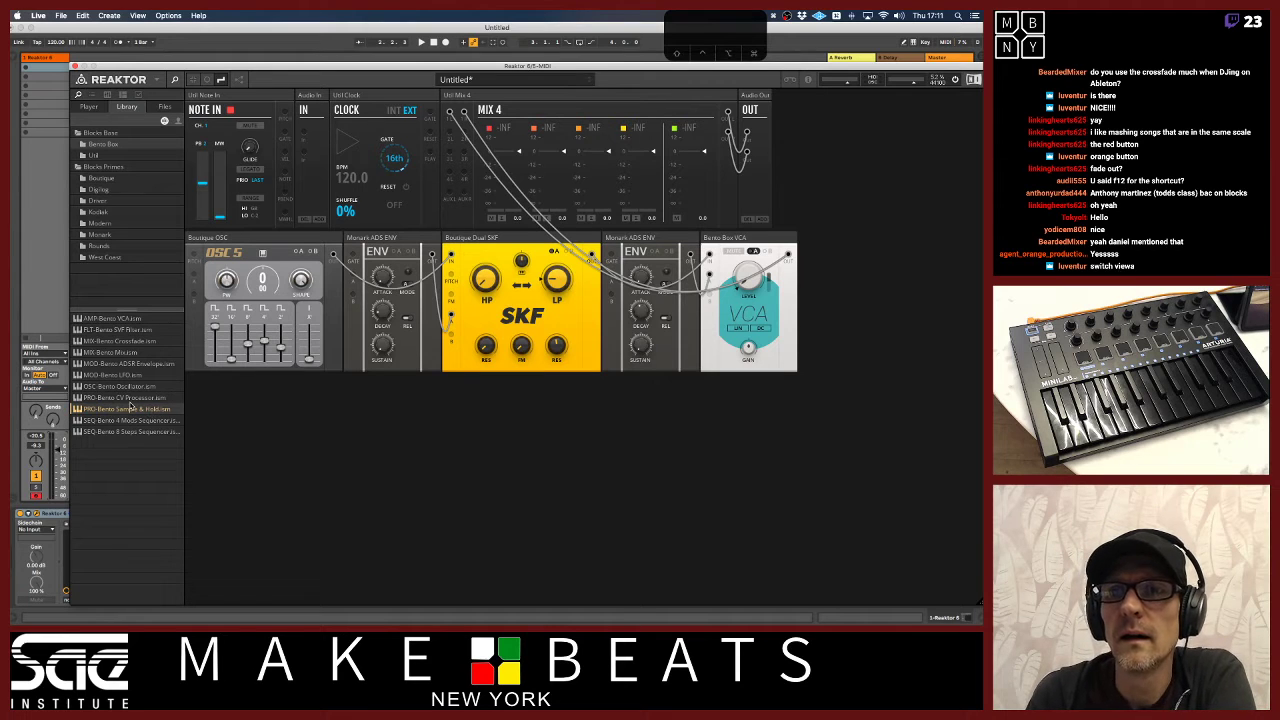
{"action": "left_click", "coordinate": [98, 234]}
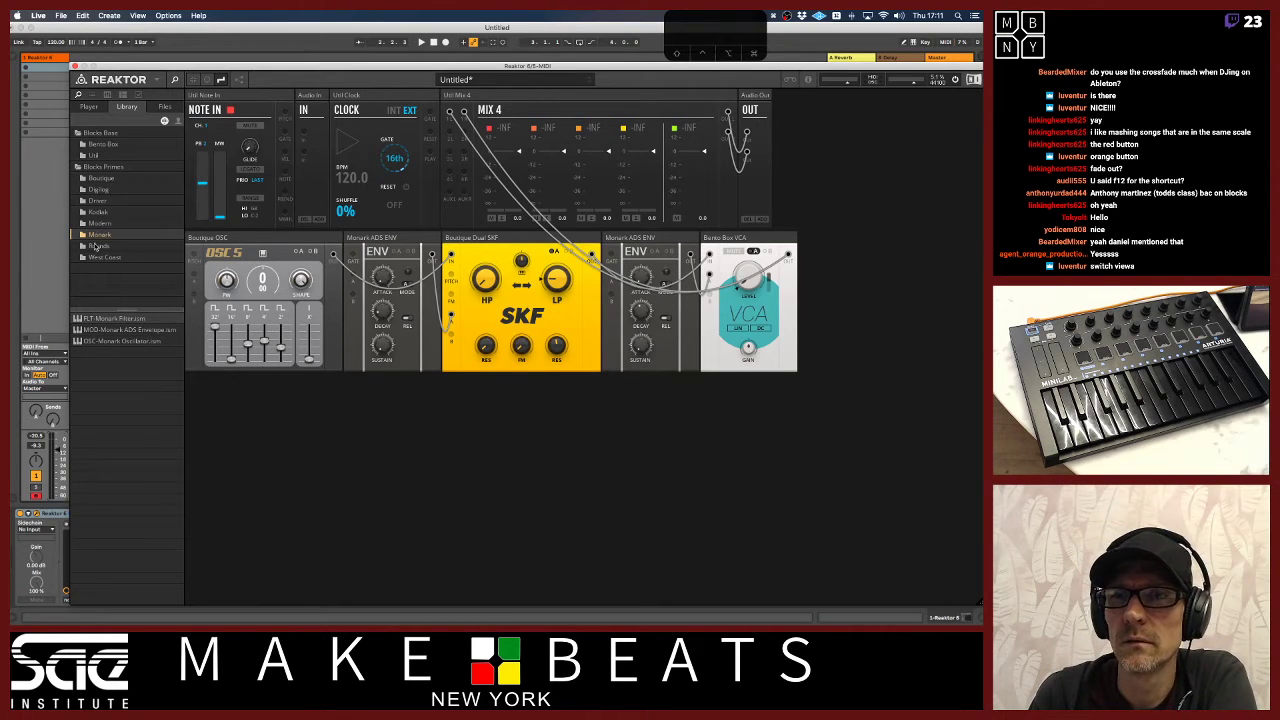
{"action": "left_click", "coordinate": [97, 257]}
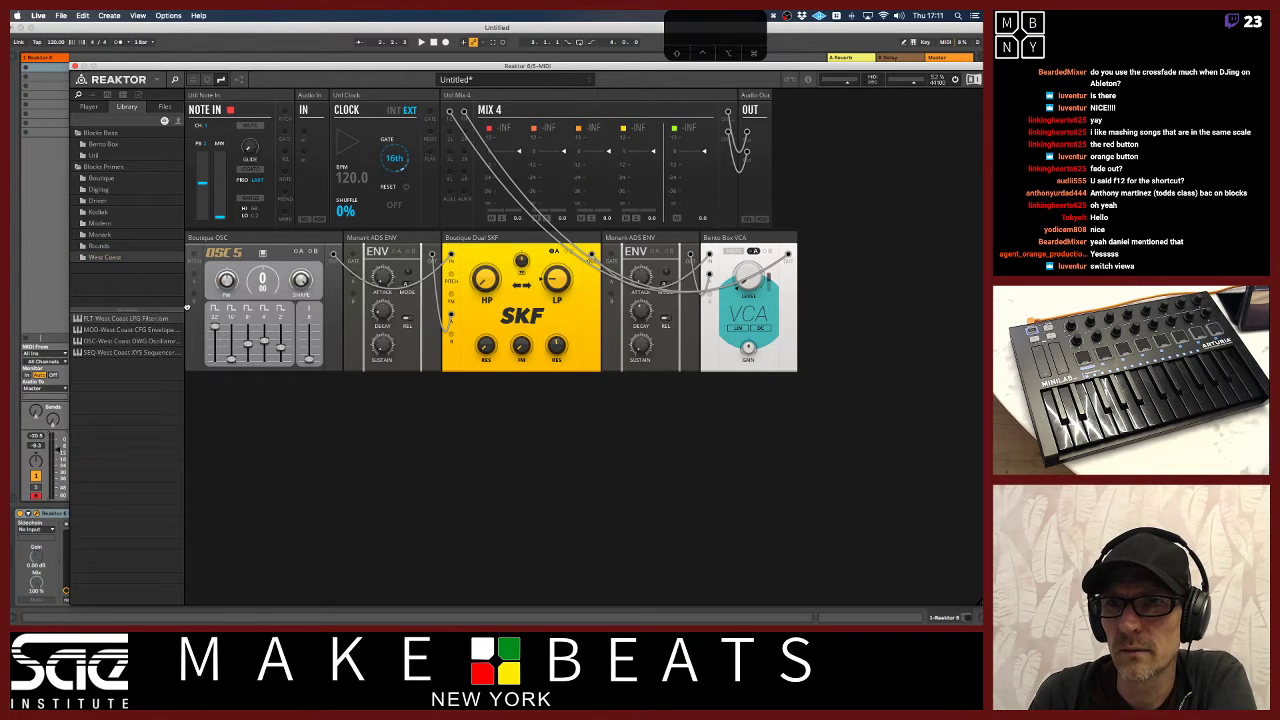
{"action": "left_click_drag", "start_coordinate": [186, 307], "coordinate": [207, 305]}
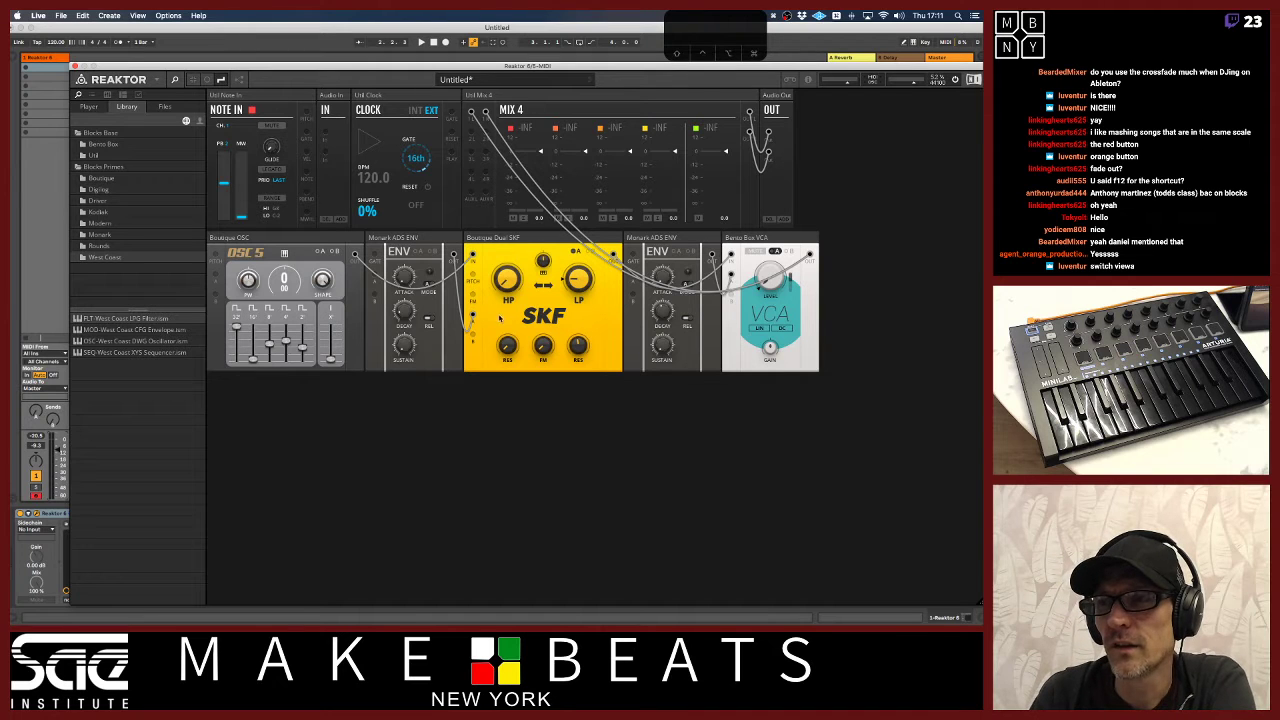
Try the West Coast LPG filter in a new row below the OSC 5 oscillator, and remove it
{"action": "left_click_drag", "start_coordinate": [182, 321], "coordinate": [238, 445]}
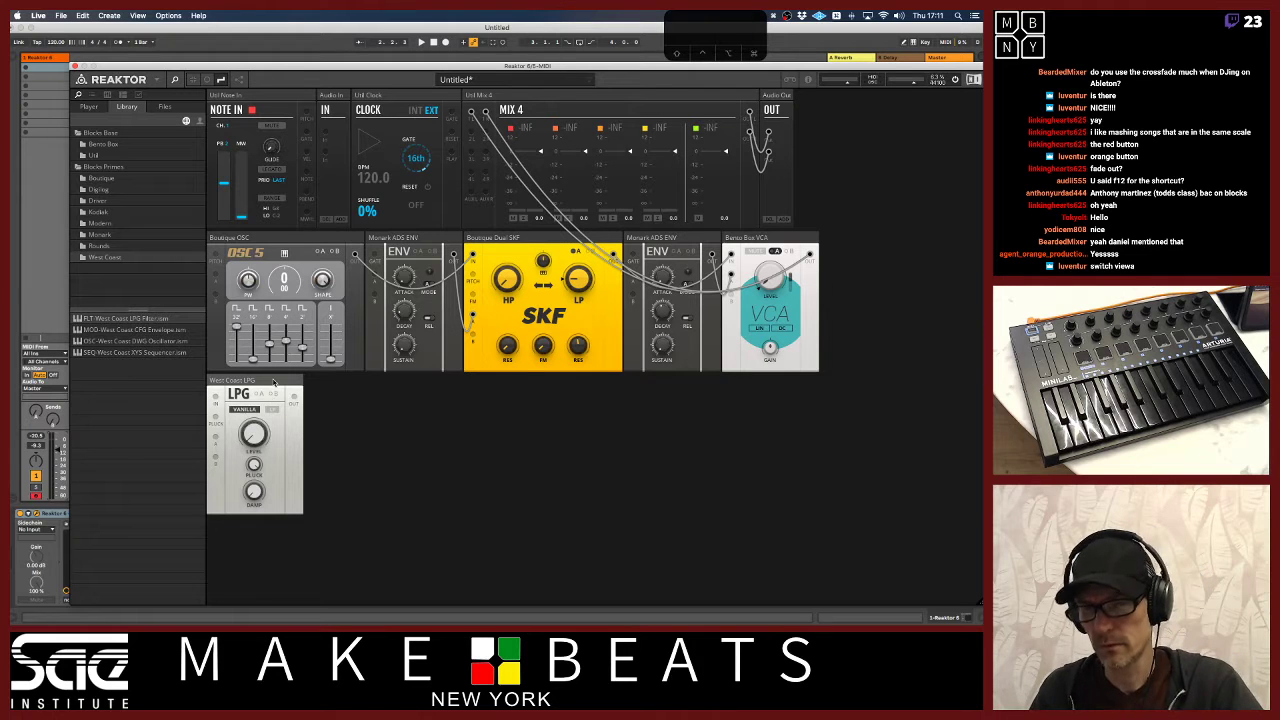
{"action": "key", "text": "Delete"}
Try the Monark Filter in a new row below the OSC 5 oscillator, and remove it
{"action": "left_click", "coordinate": [98, 246]}
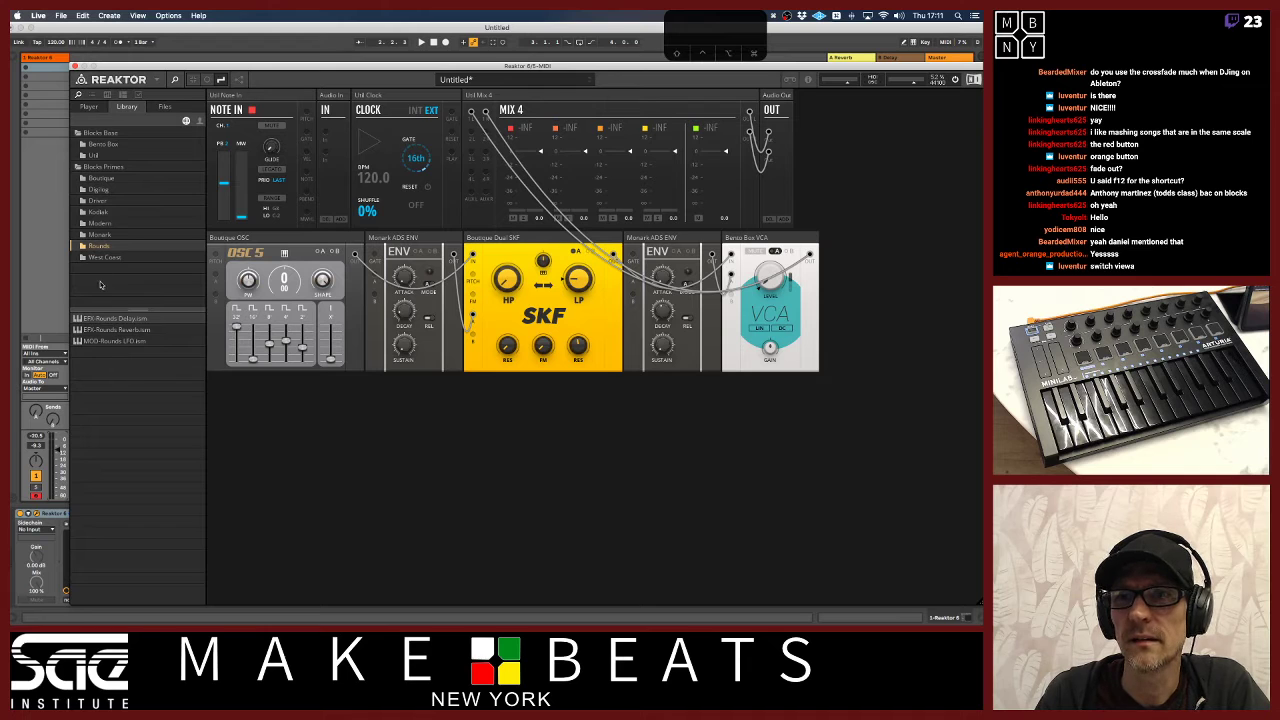
{"action": "left_click", "coordinate": [93, 234]}
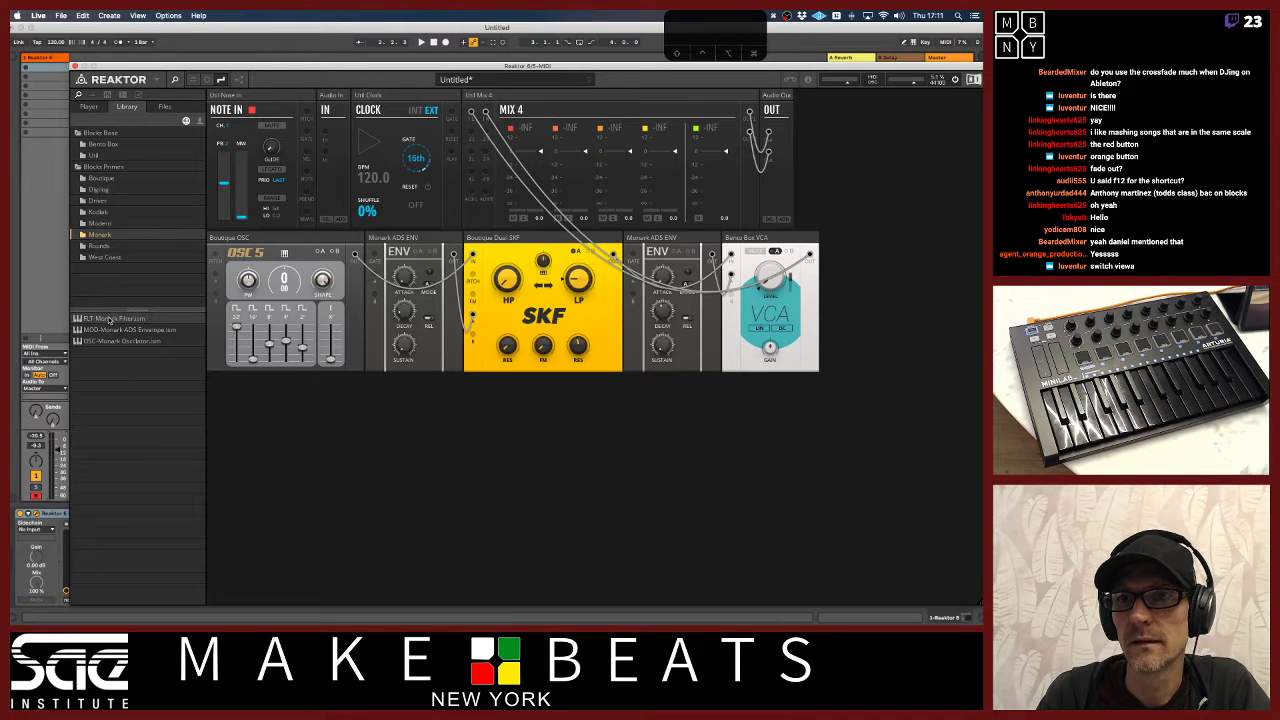
{"action": "left_click_drag", "start_coordinate": [111, 318], "coordinate": [258, 471]}
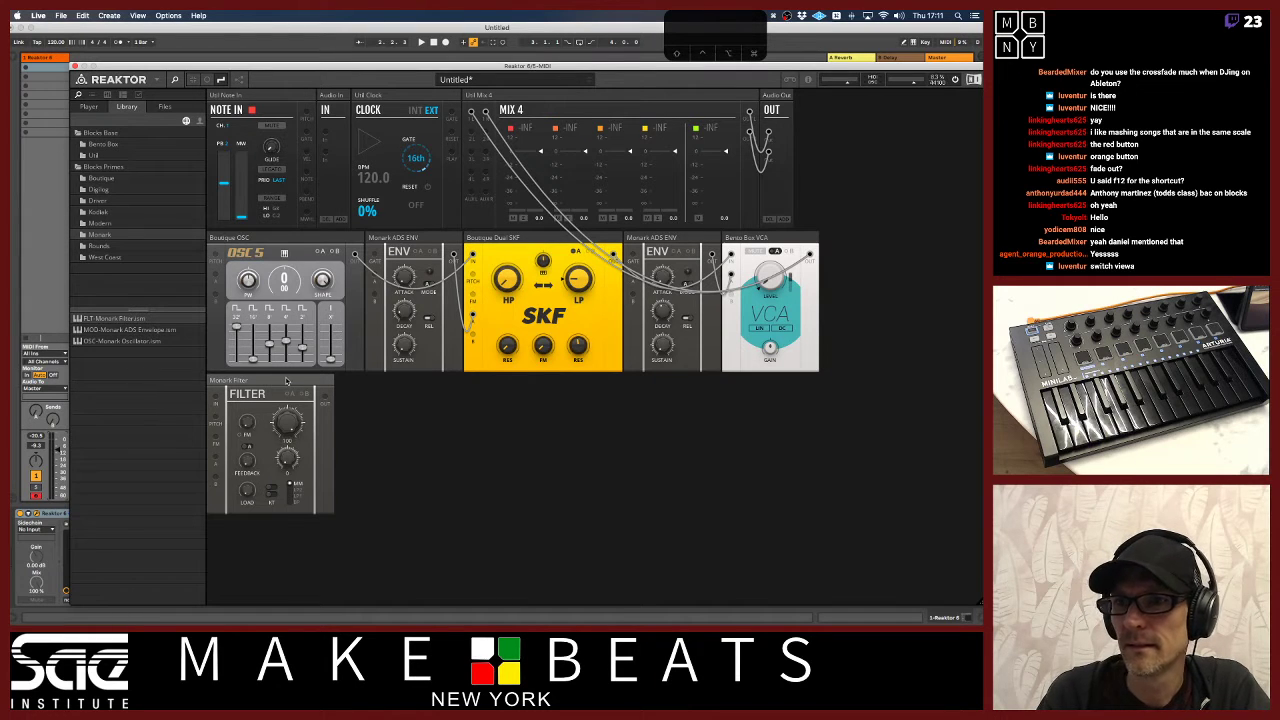
{"action": "key", "text": "Delete"}
Try the Modern Paul filter and the Modern Comb filter in turn below the OSC 5 oscillator, removing each
{"action": "left_click", "coordinate": [104, 224]}
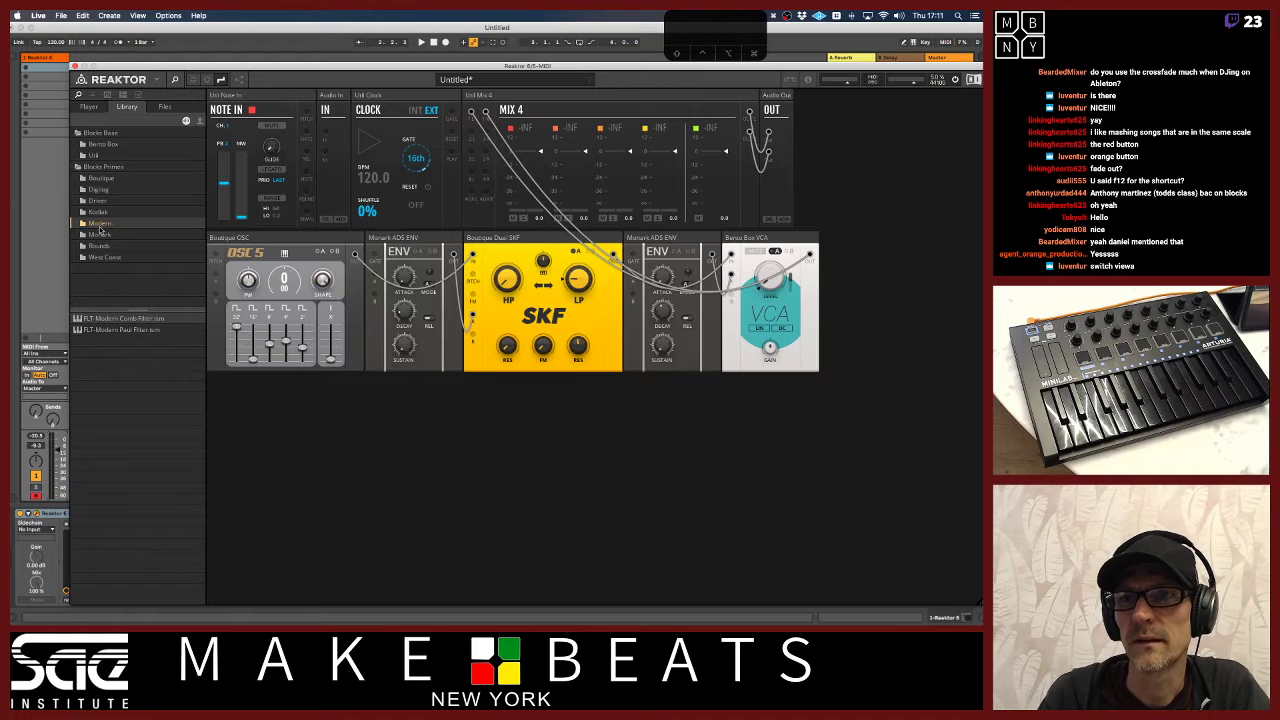
{"action": "left_click_drag", "start_coordinate": [116, 330], "coordinate": [210, 414]}
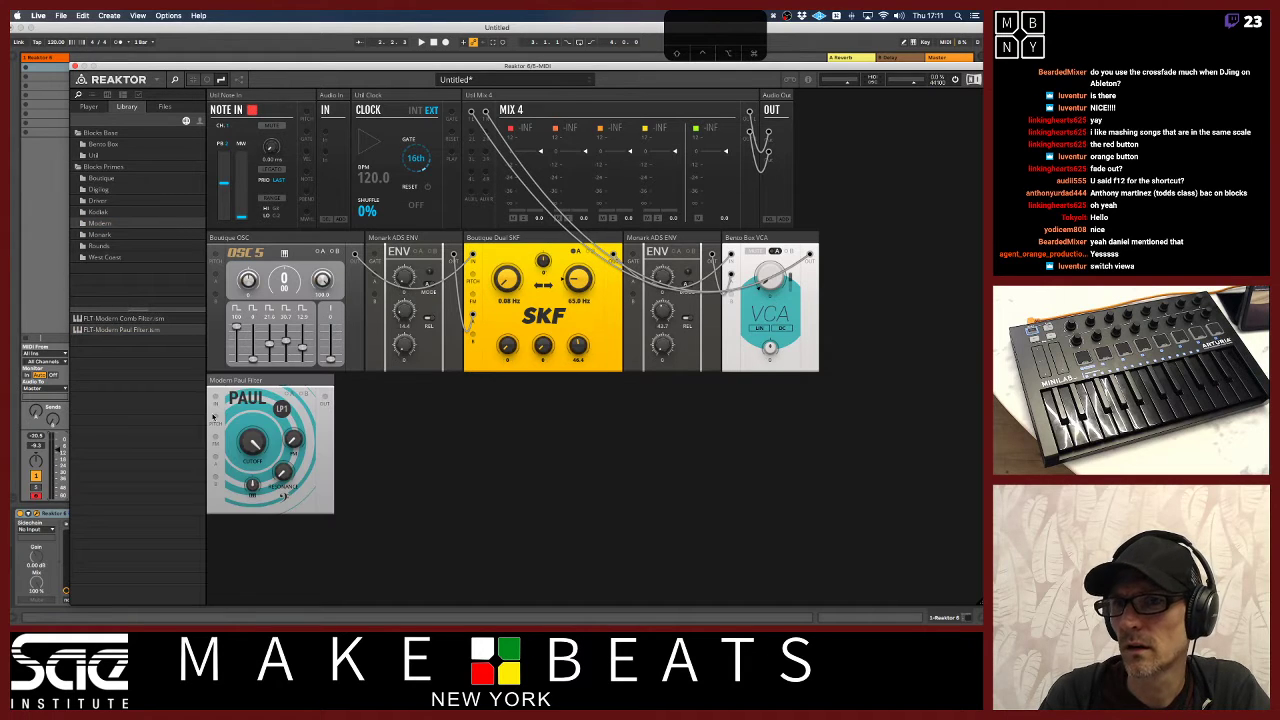
{"action": "left_click", "coordinate": [282, 410]}
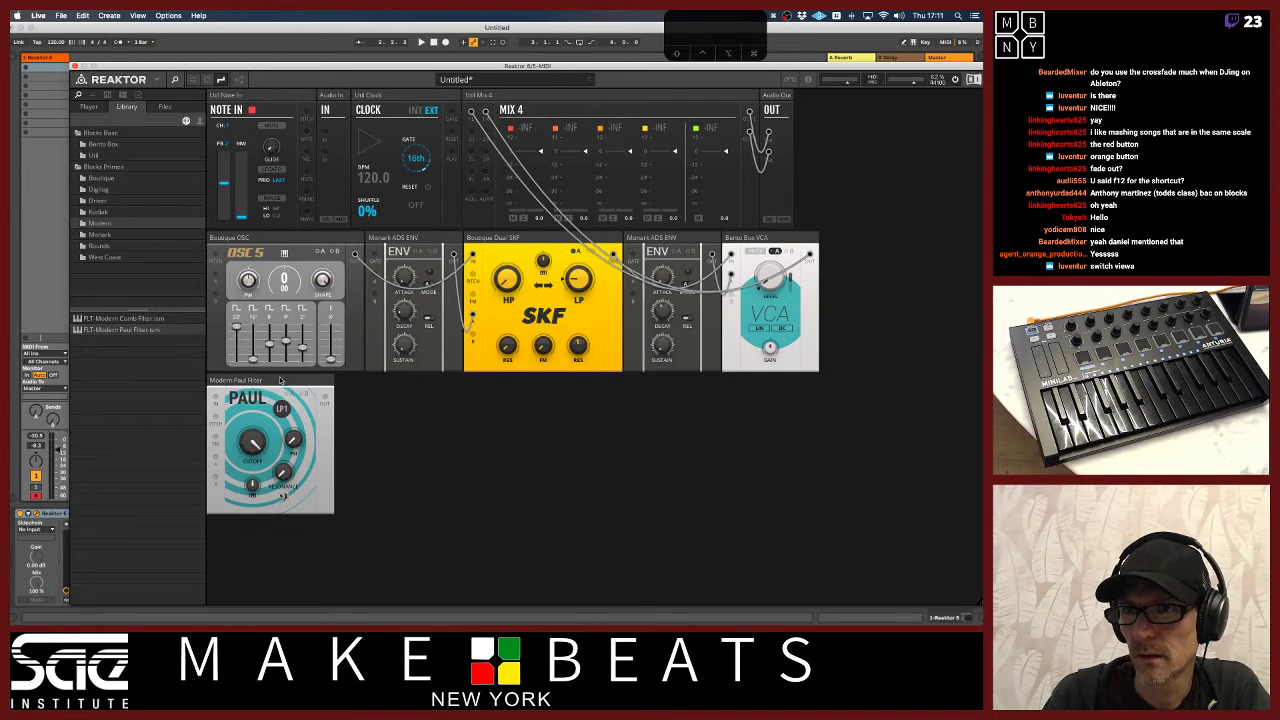
{"action": "left_click", "coordinate": [282, 381]}
{"action": "key", "text": "Delete"}
{"action": "left_click_drag", "start_coordinate": [135, 319], "coordinate": [217, 412]}
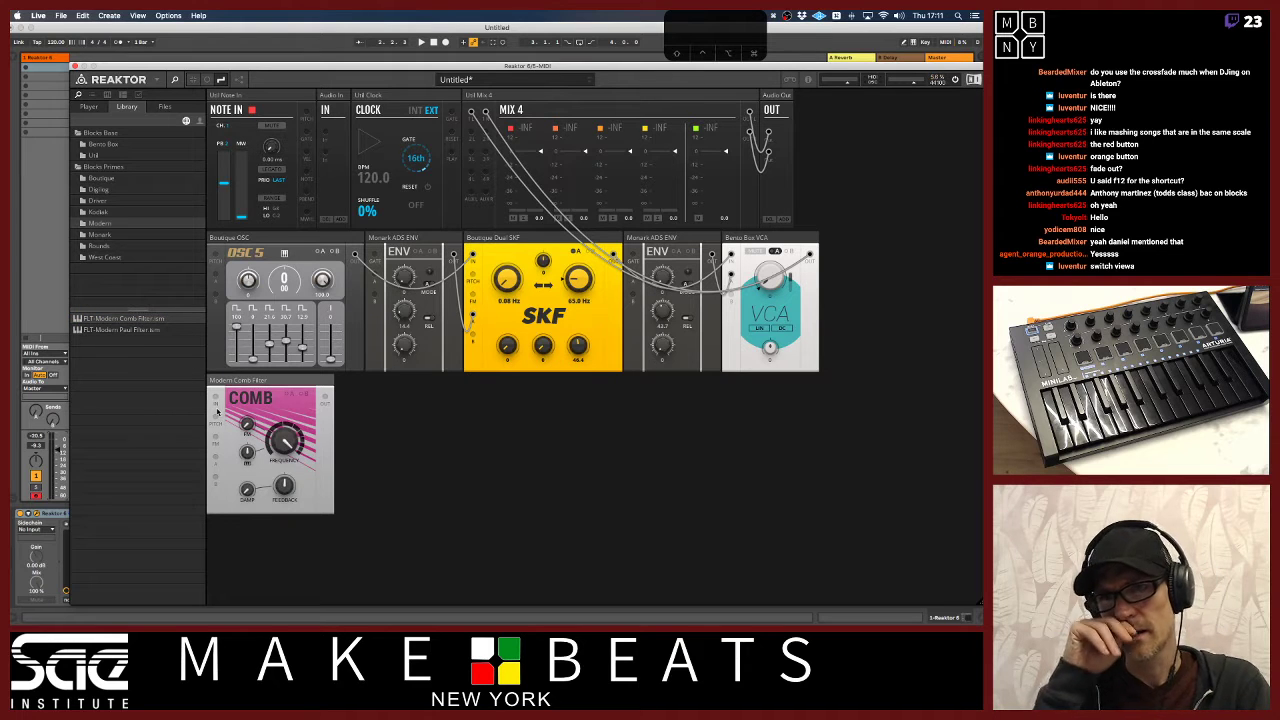
{"action": "left_click", "coordinate": [264, 382]}
{"action": "key", "text": "Delete"}
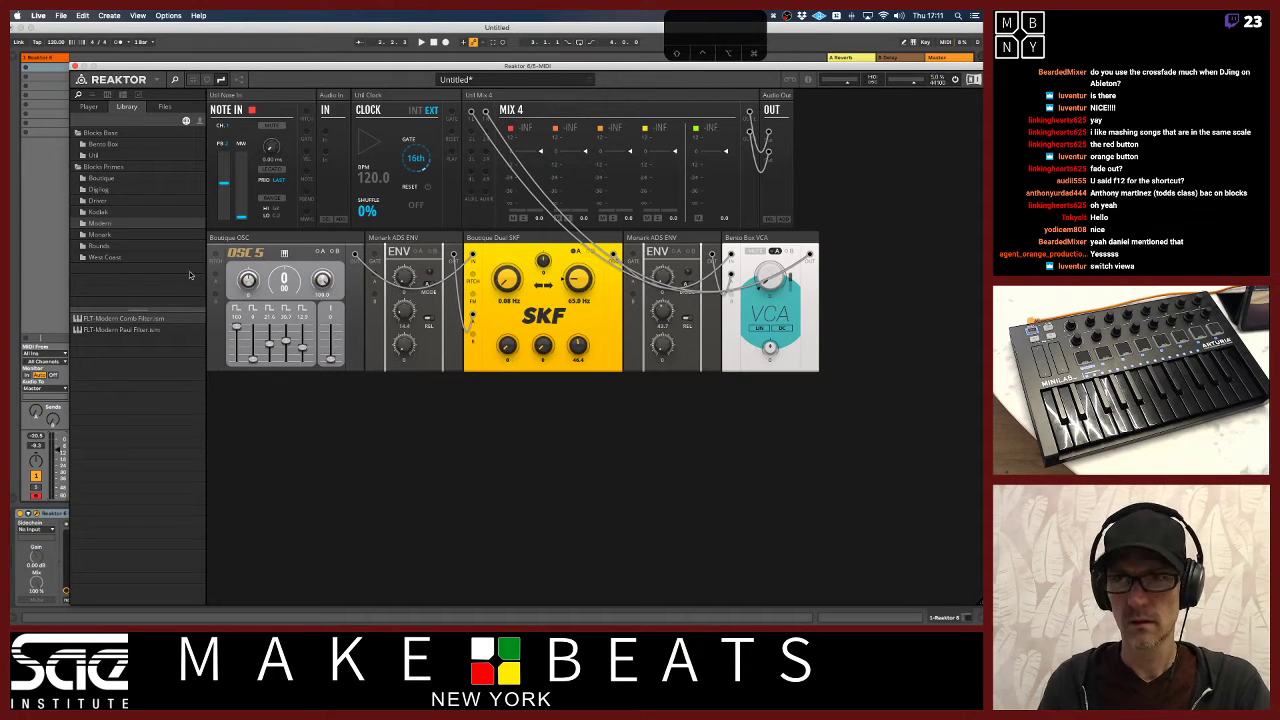
Try the Kodiak Morph Filter in the row below the OSC 5 oscillator, and remove it
{"action": "left_click", "coordinate": [99, 212]}
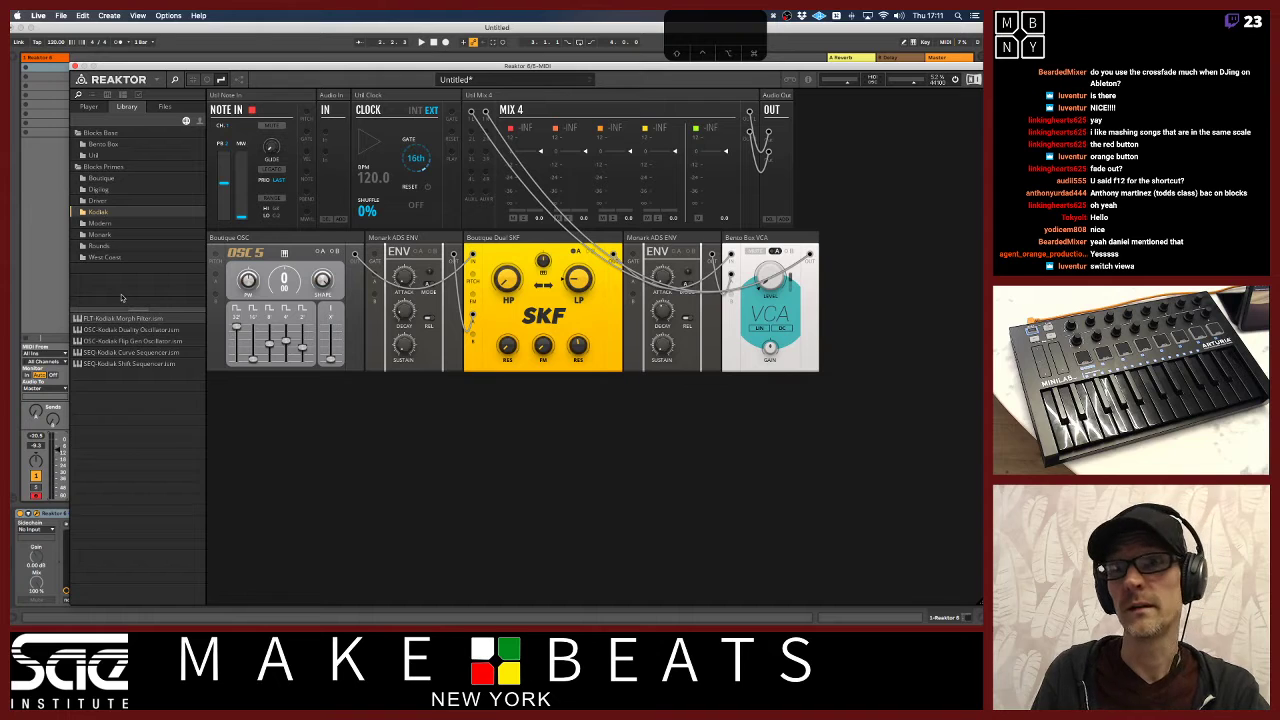
{"action": "left_click_drag", "start_coordinate": [110, 318], "coordinate": [230, 411]}
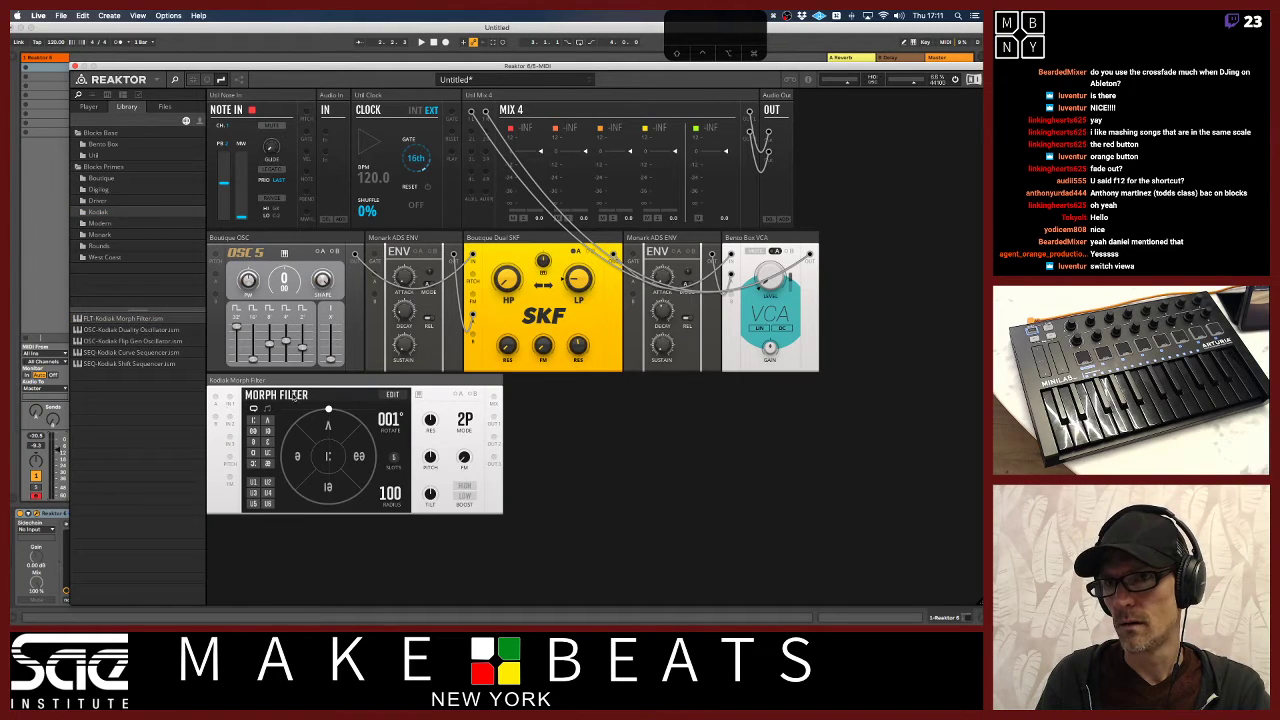
{"action": "key", "text": "BackSpace"}
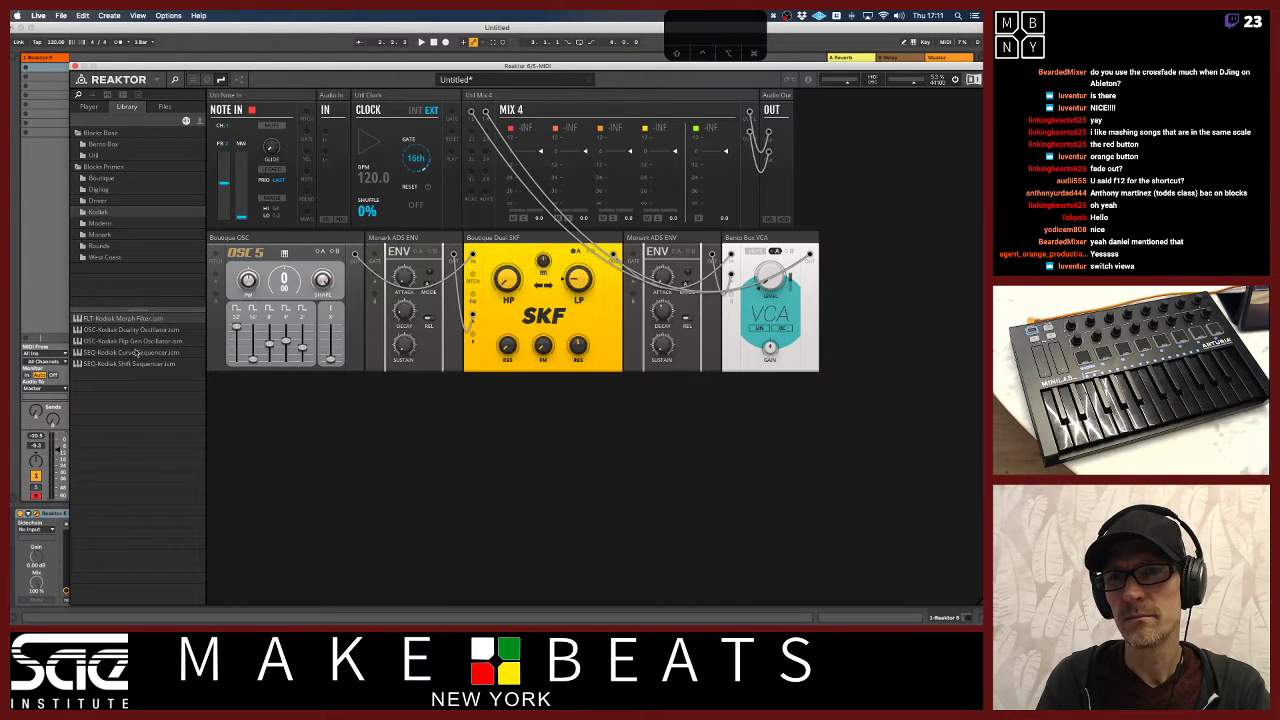
Add a second Boutique Dual SK Filter in a new row below the OSC 5 oscillator
{"action": "left_click", "coordinate": [97, 201]}
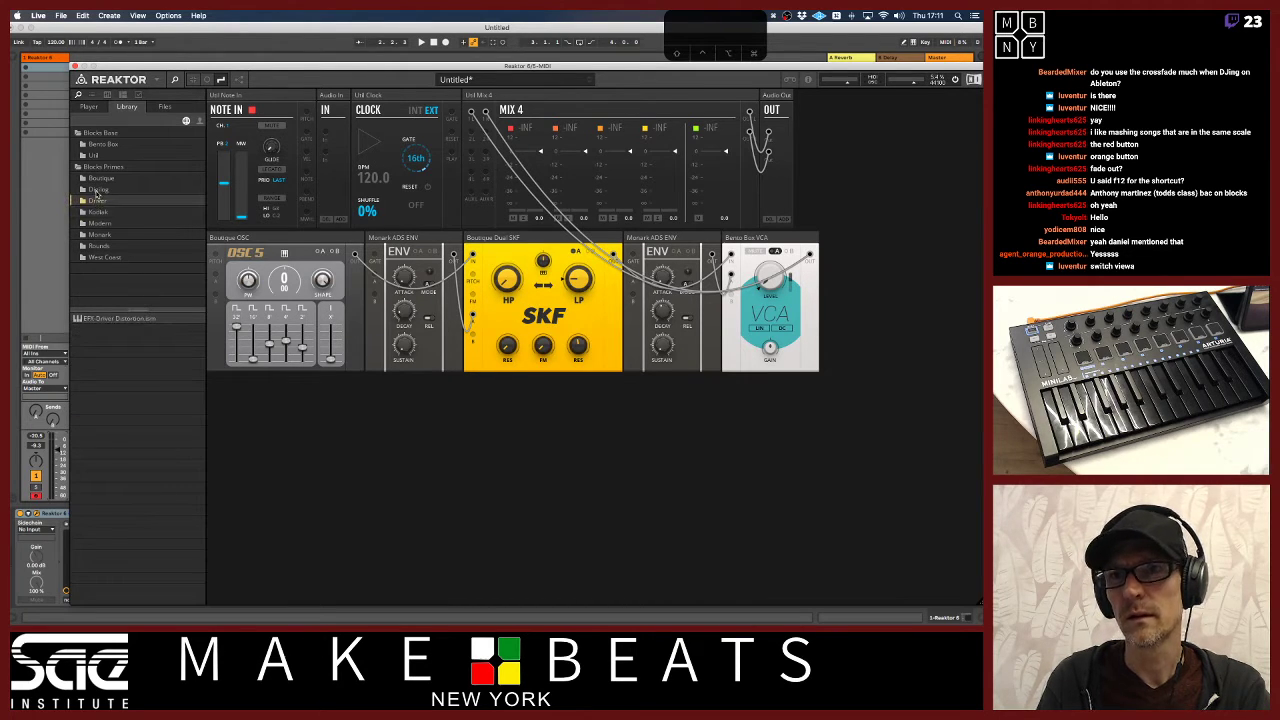
{"action": "left_click", "coordinate": [98, 190]}
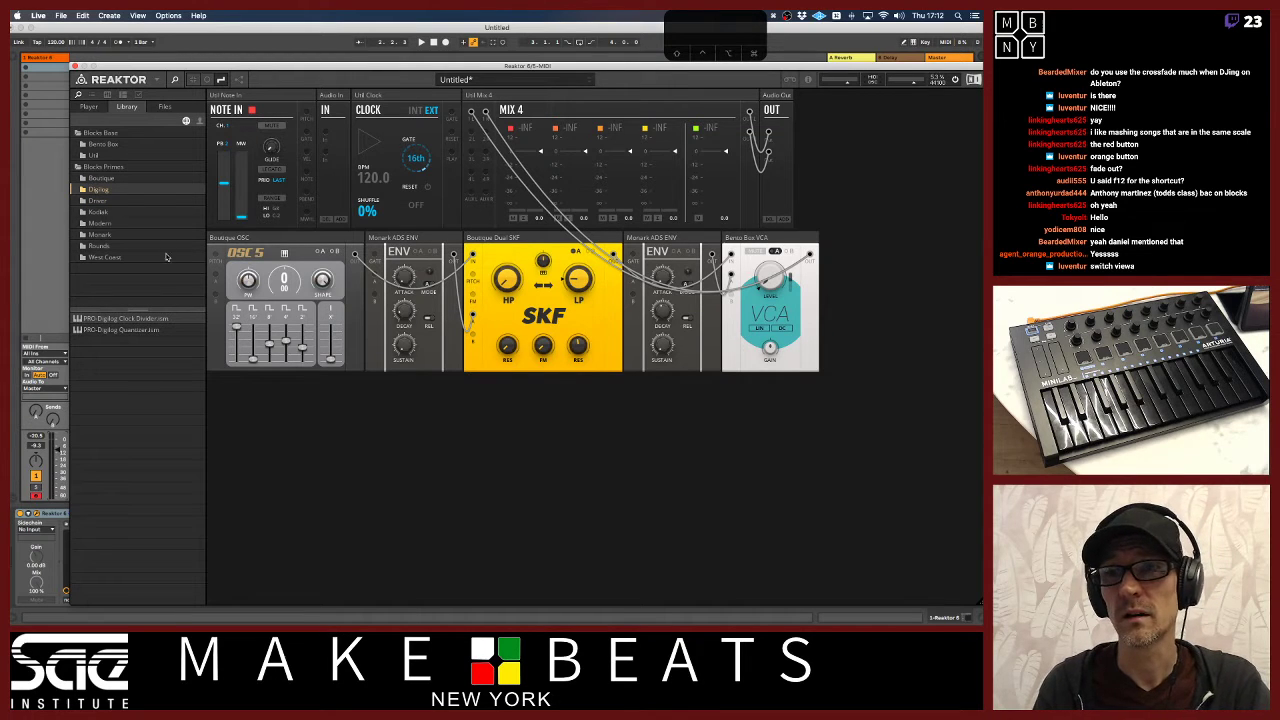
{"action": "left_click", "coordinate": [95, 178]}
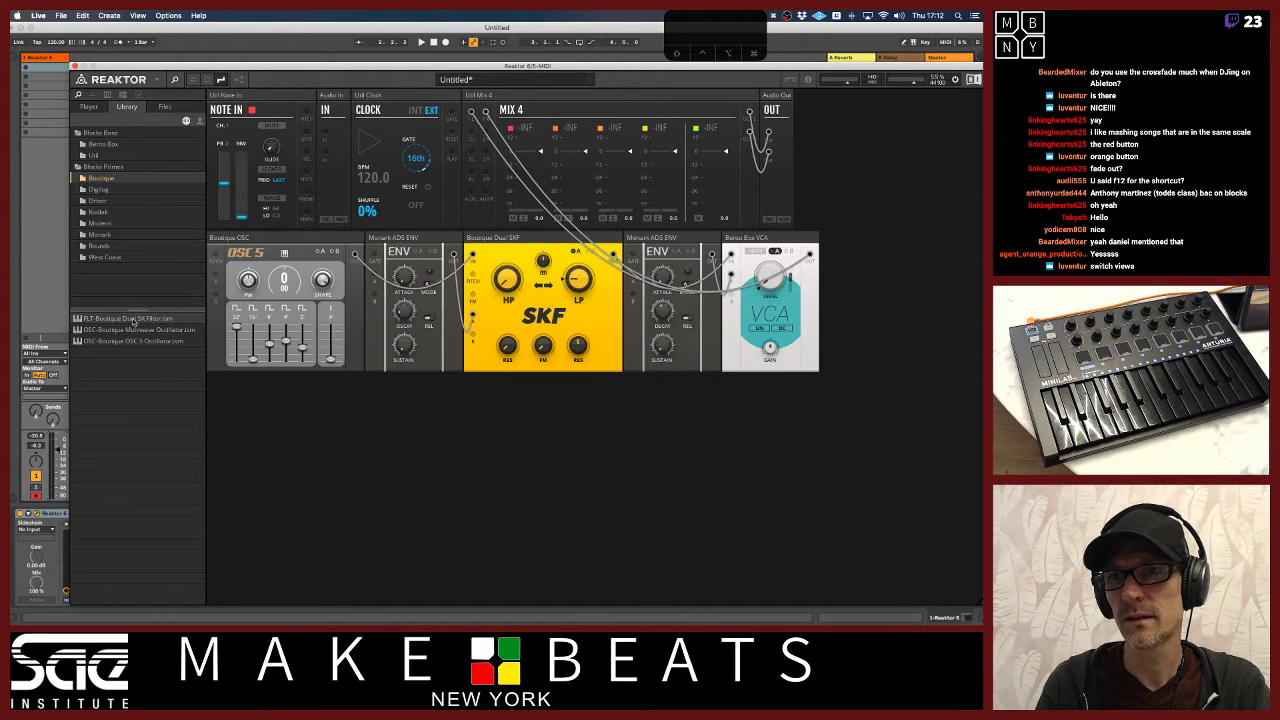
{"action": "left_click_drag", "start_coordinate": [133, 320], "coordinate": [267, 428]}
Try the Boutique Multiwave and Monark oscillators in turn ahead of the second SKF filter, removing each
{"action": "left_click_drag", "start_coordinate": [168, 330], "coordinate": [213, 397]}
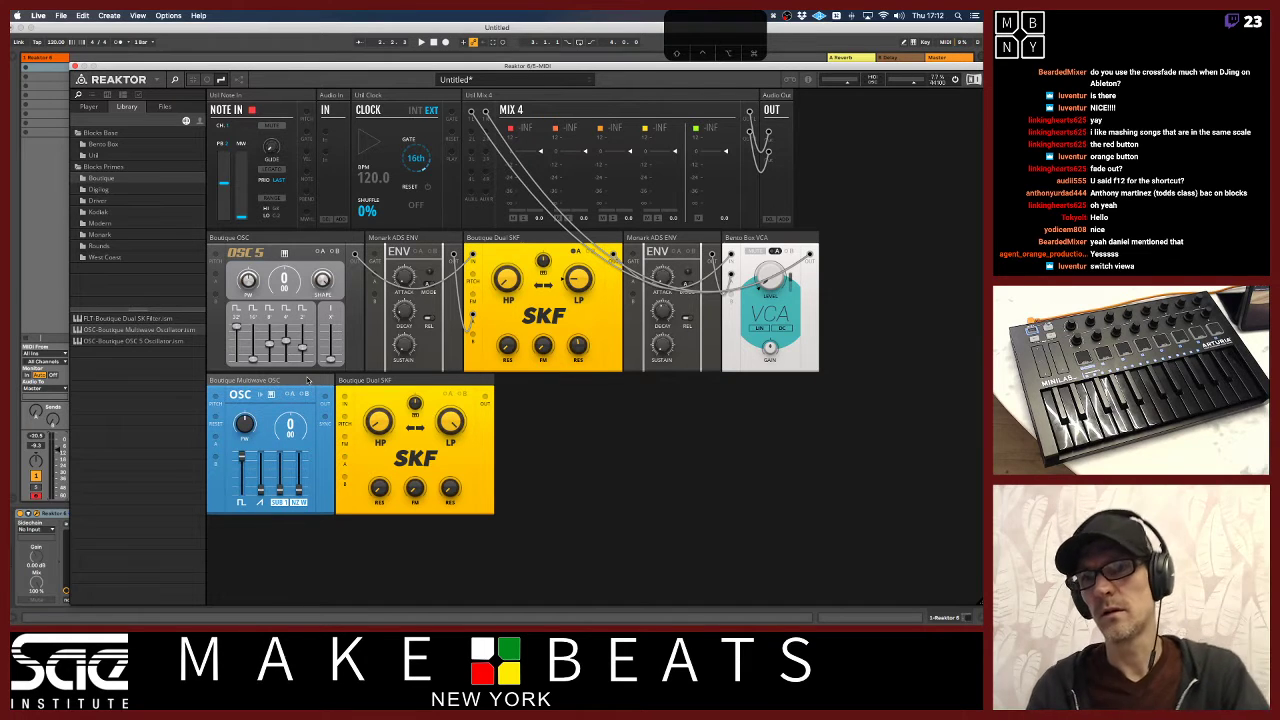
{"action": "key", "text": "Delete"}
{"action": "left_click", "coordinate": [100, 246]}
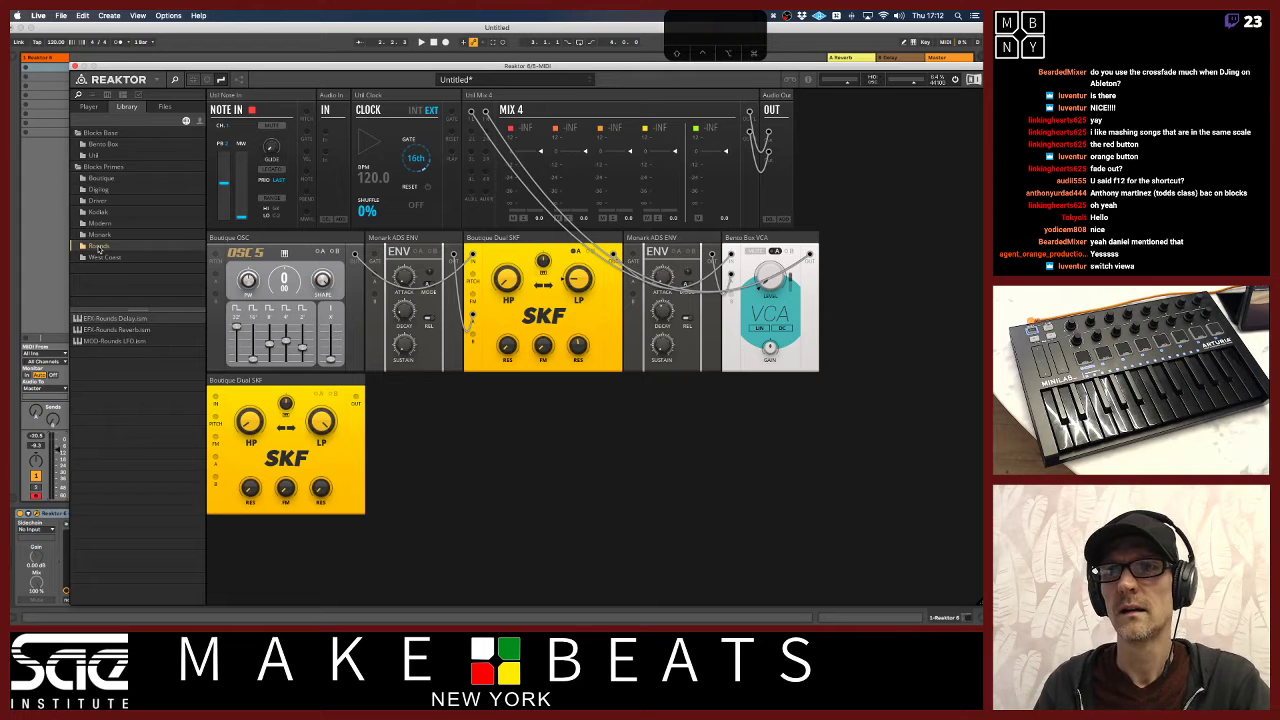
{"action": "left_click", "coordinate": [99, 235]}
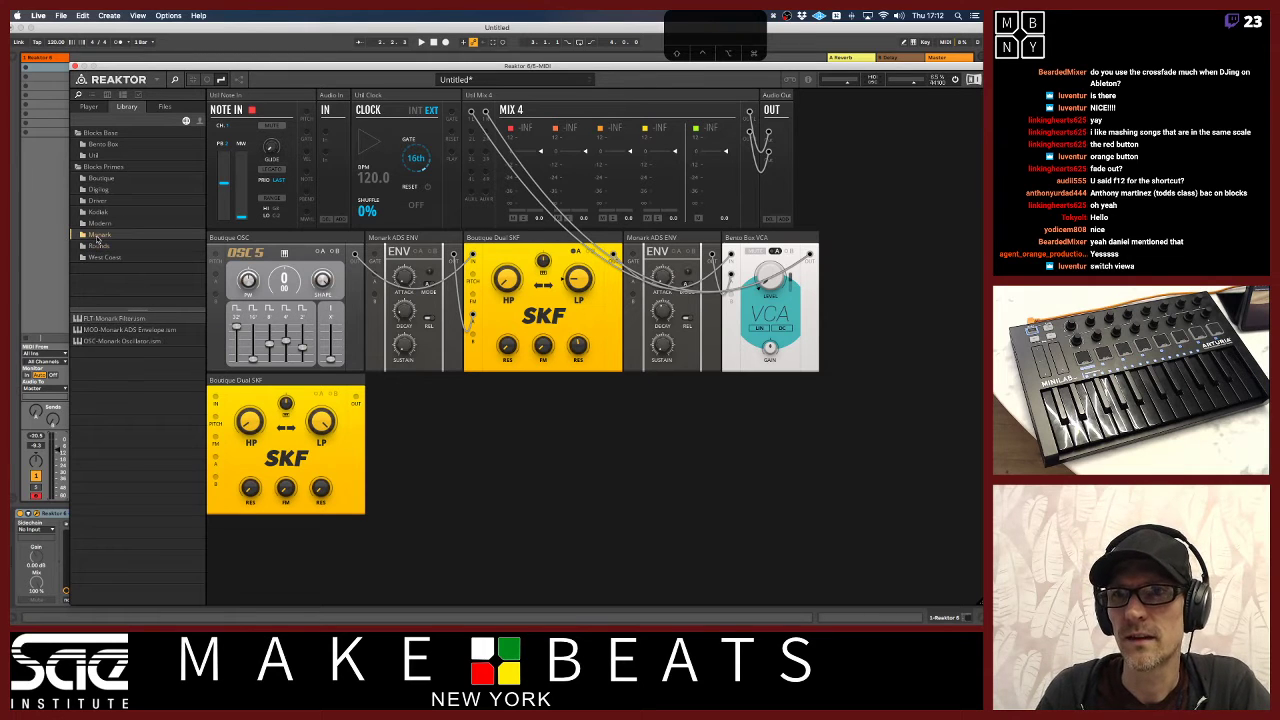
{"action": "left_click_drag", "start_coordinate": [112, 341], "coordinate": [216, 400]}
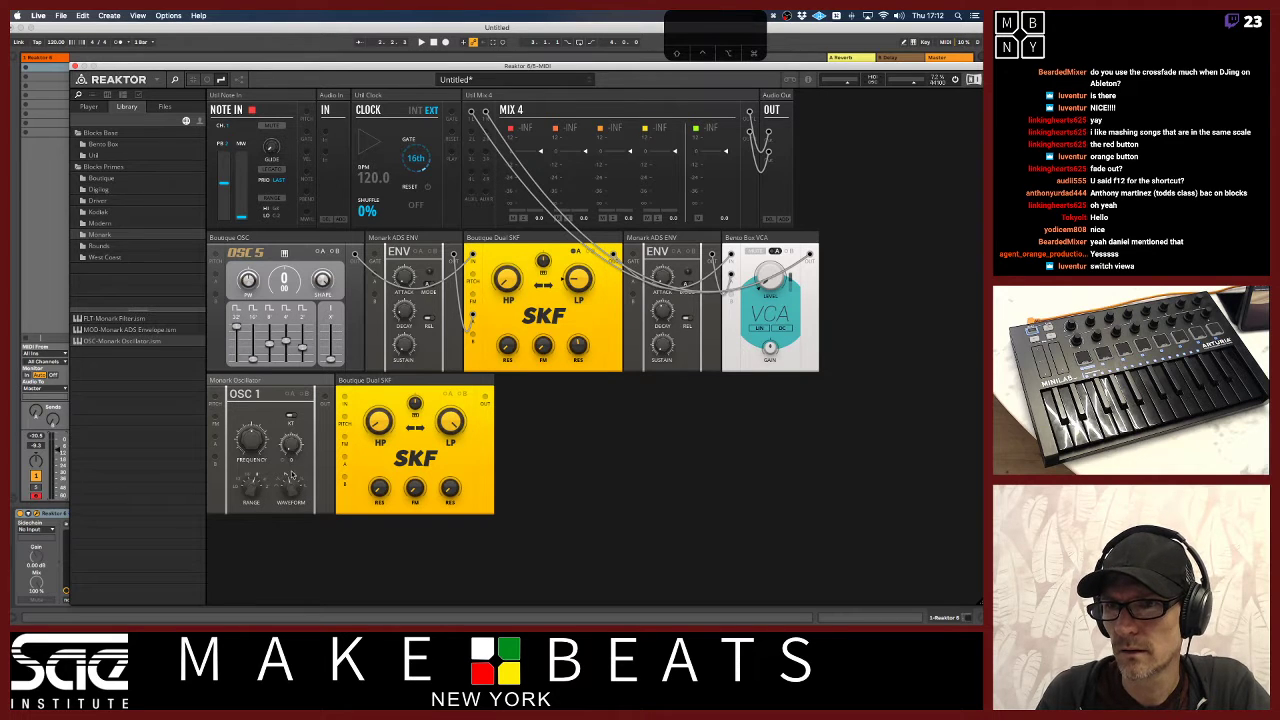
{"action": "left_click", "coordinate": [290, 388]}
{"action": "key", "text": "Delete"}
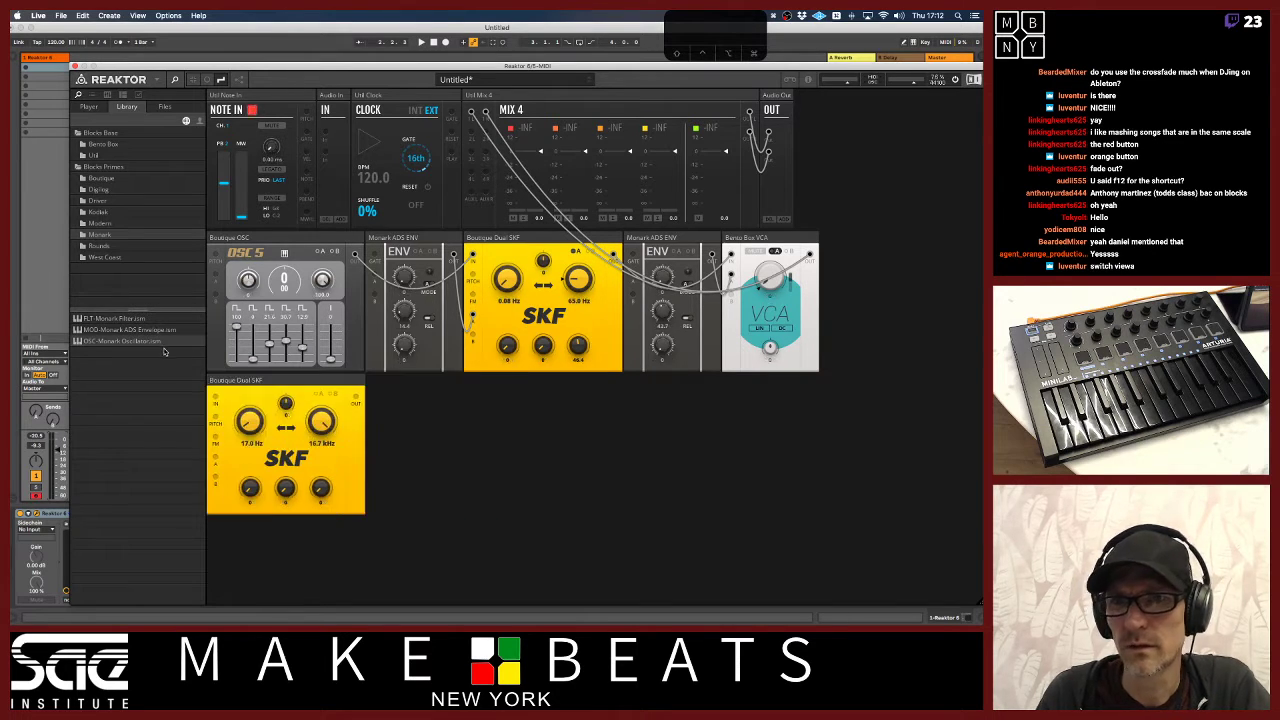
Try the West Coast DWG oscillator ahead of the second SKF filter, and remove it
{"action": "left_click", "coordinate": [103, 258]}
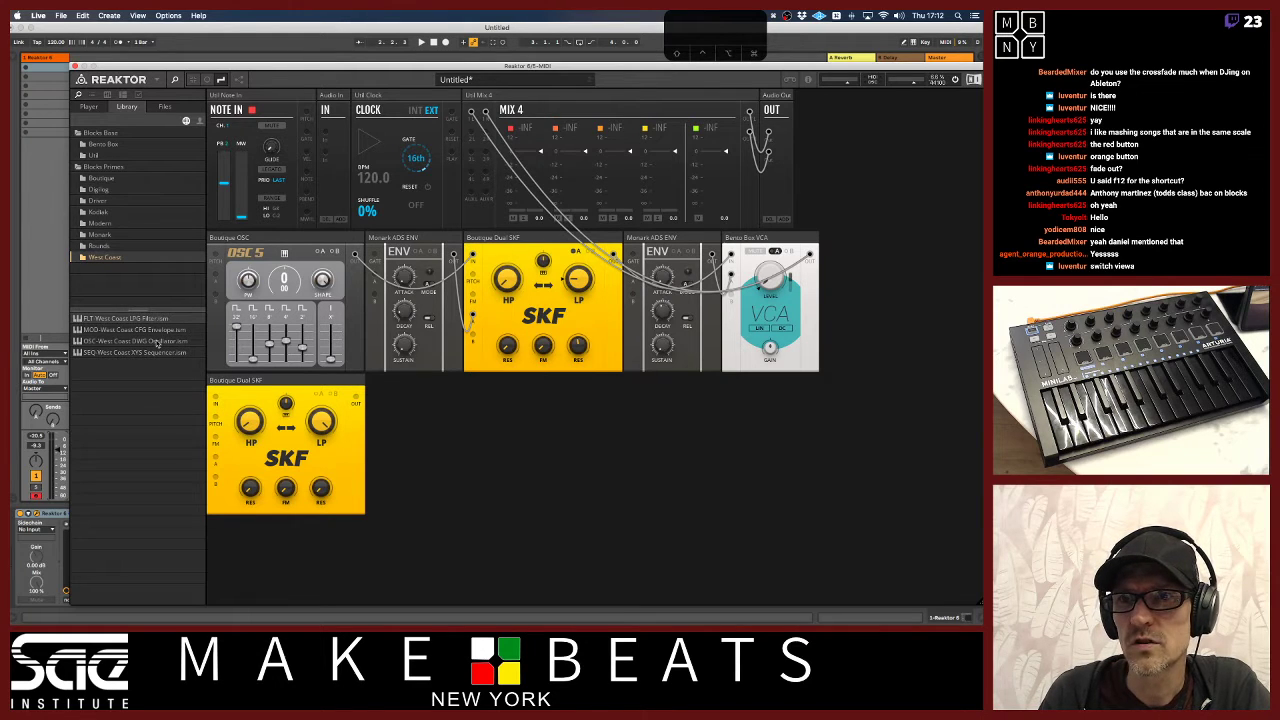
{"action": "left_click_drag", "start_coordinate": [157, 343], "coordinate": [228, 400]}
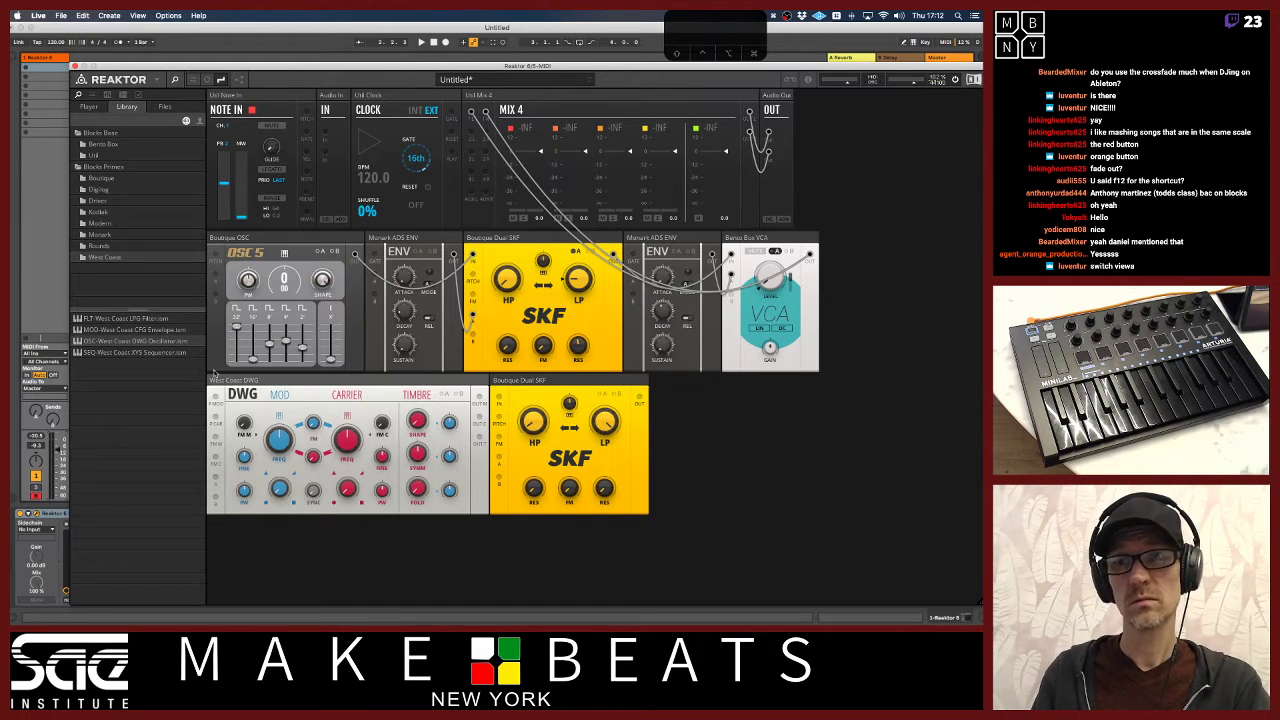
{"action": "key", "text": "BackSpace"}
Try the Kodiak Duality oscillator after the second SKF filter, and remove it
{"action": "left_click", "coordinate": [97, 246]}
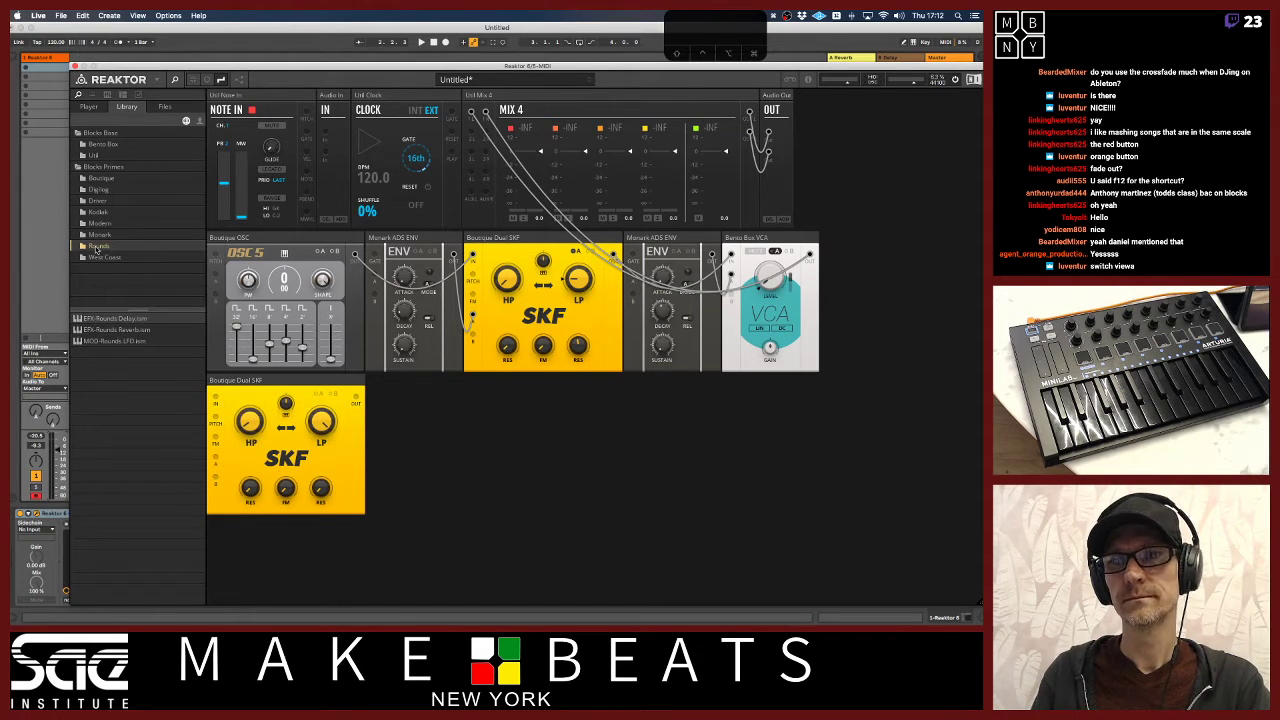
{"action": "left_click", "coordinate": [98, 234]}
{"action": "left_click", "coordinate": [98, 223]}
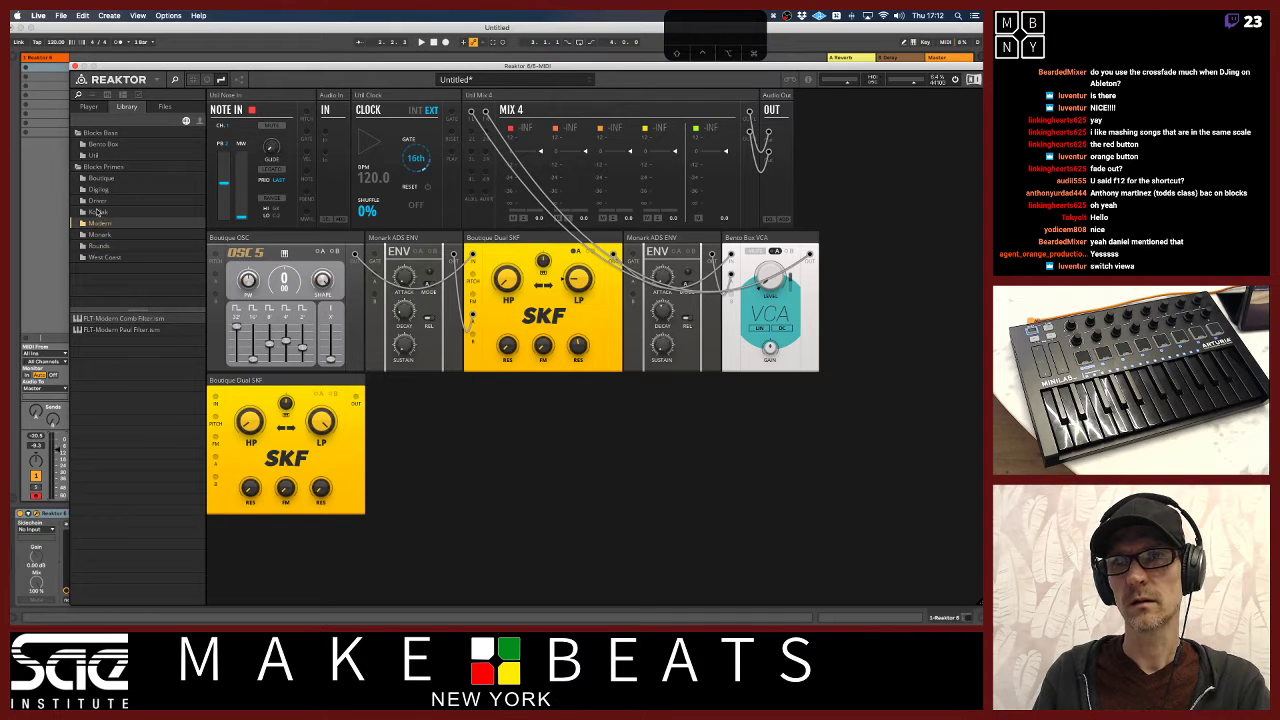
{"action": "left_click", "coordinate": [97, 212]}
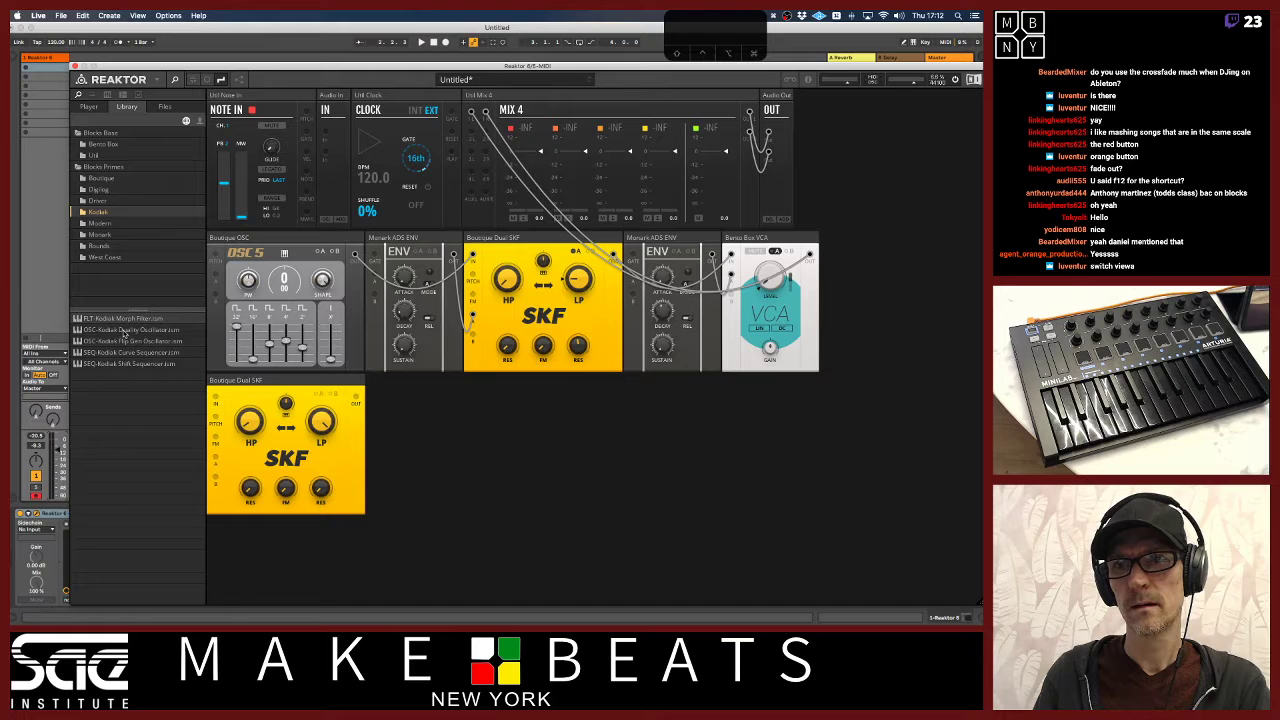
{"action": "left_click_drag", "start_coordinate": [125, 330], "coordinate": [390, 411]}
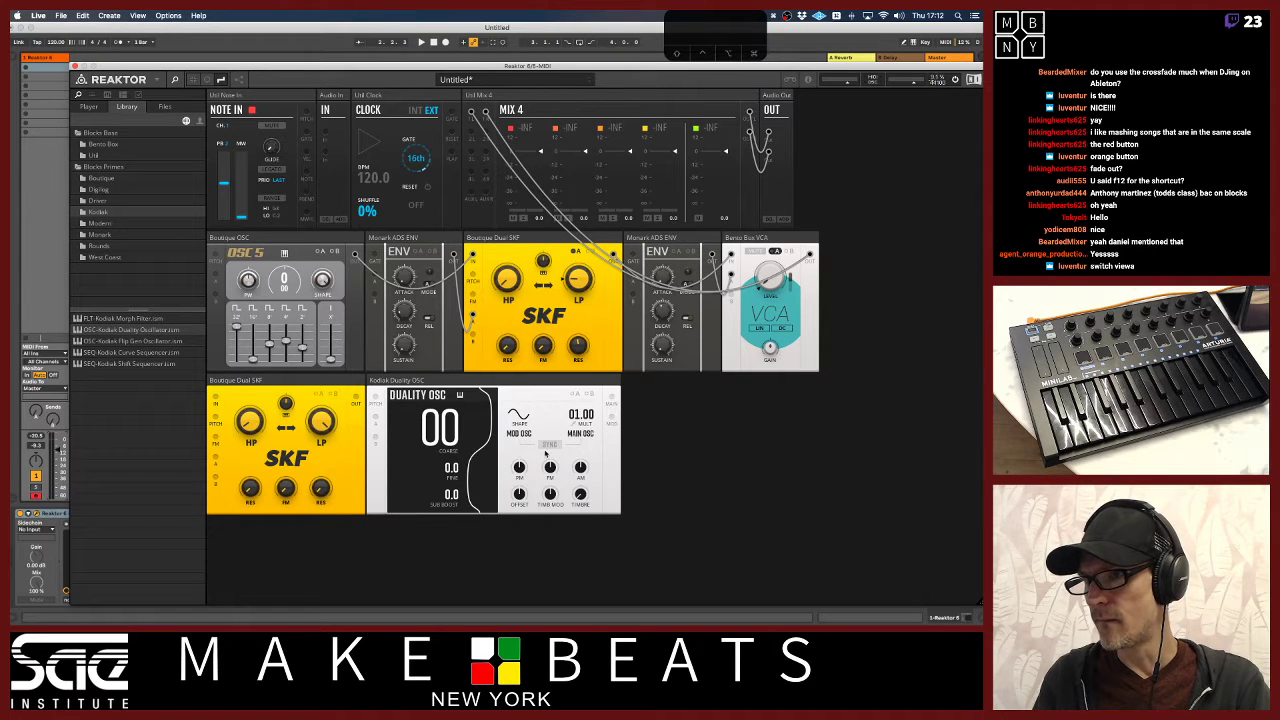
{"action": "left_click", "coordinate": [524, 385]}
{"action": "key", "text": "Delete"}
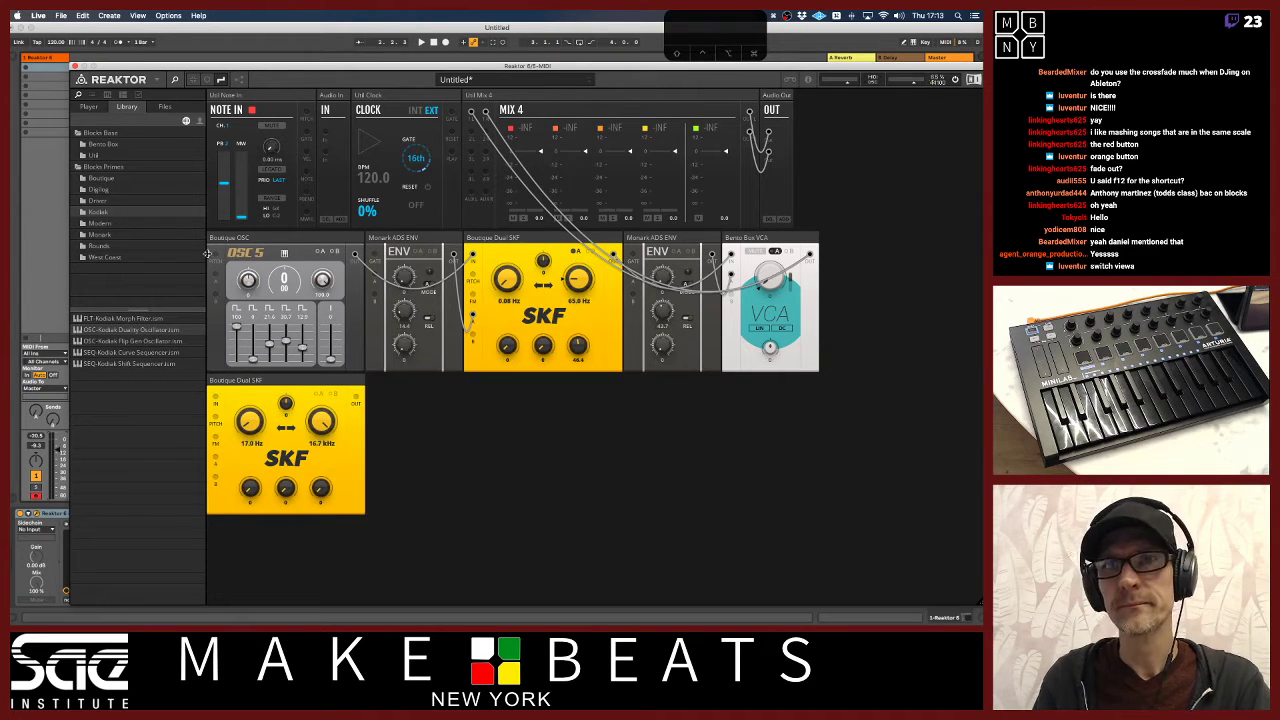
Add the Kodiak Flip Gen oscillator to the lower row, raise its speed, and place it ahead of the SKF filter
{"action": "left_click_drag", "start_coordinate": [126, 341], "coordinate": [386, 444]}
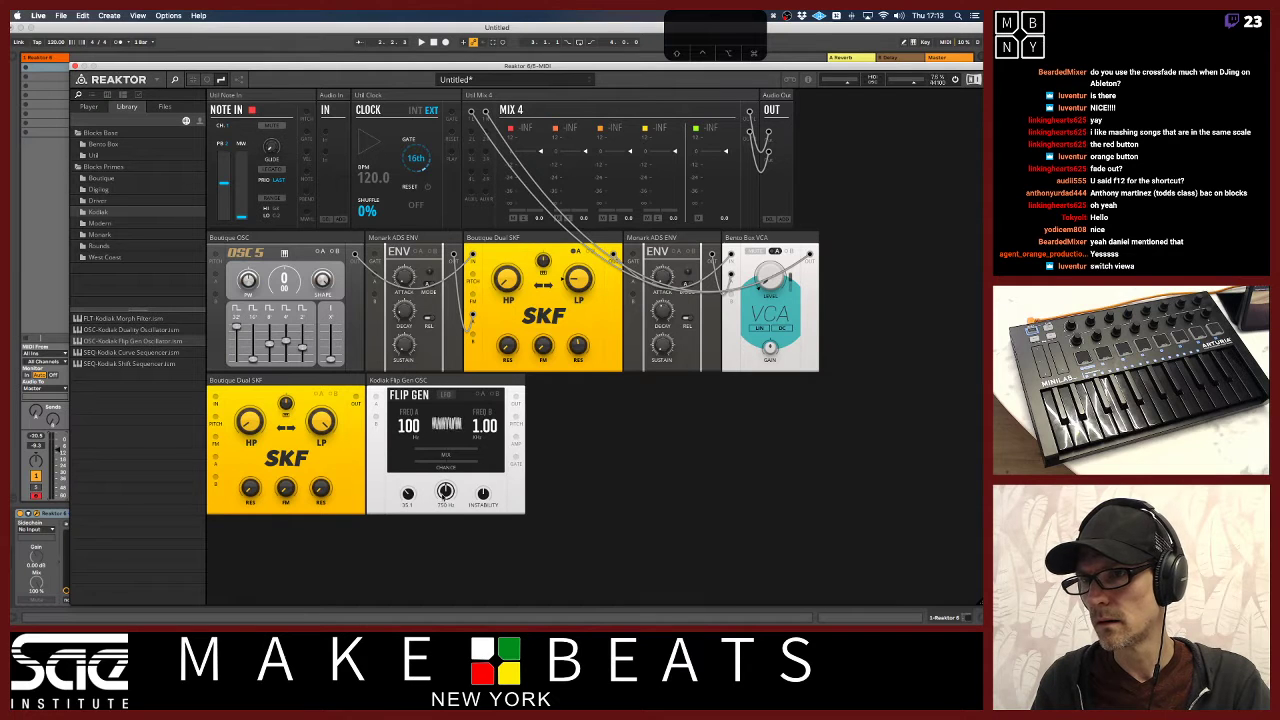
{"action": "mouse_move", "coordinate": [445, 491]}
{"action": "left_mouse_down"}
{"action": "mouse_move", "coordinate": [443, 563]}
{"action": "mouse_move", "coordinate": [436, 470]}
{"action": "left_mouse_up"}
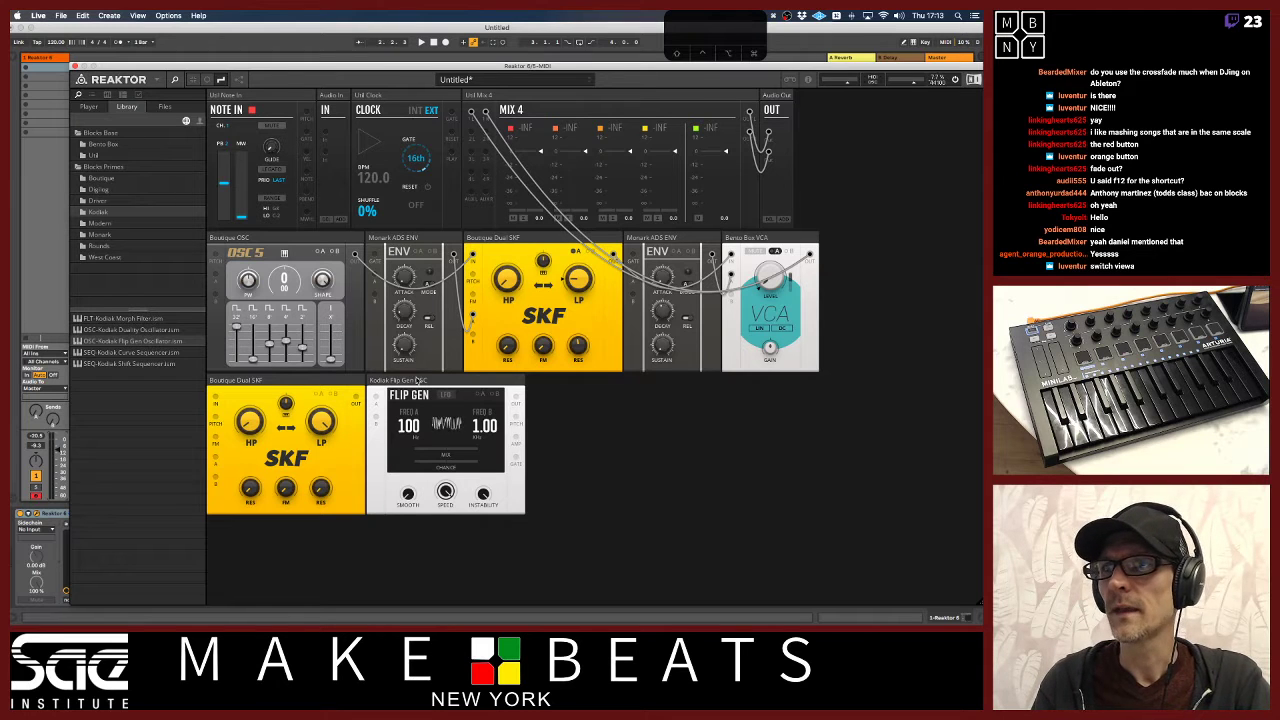
{"action": "left_click_drag", "start_coordinate": [418, 380], "coordinate": [258, 382]}
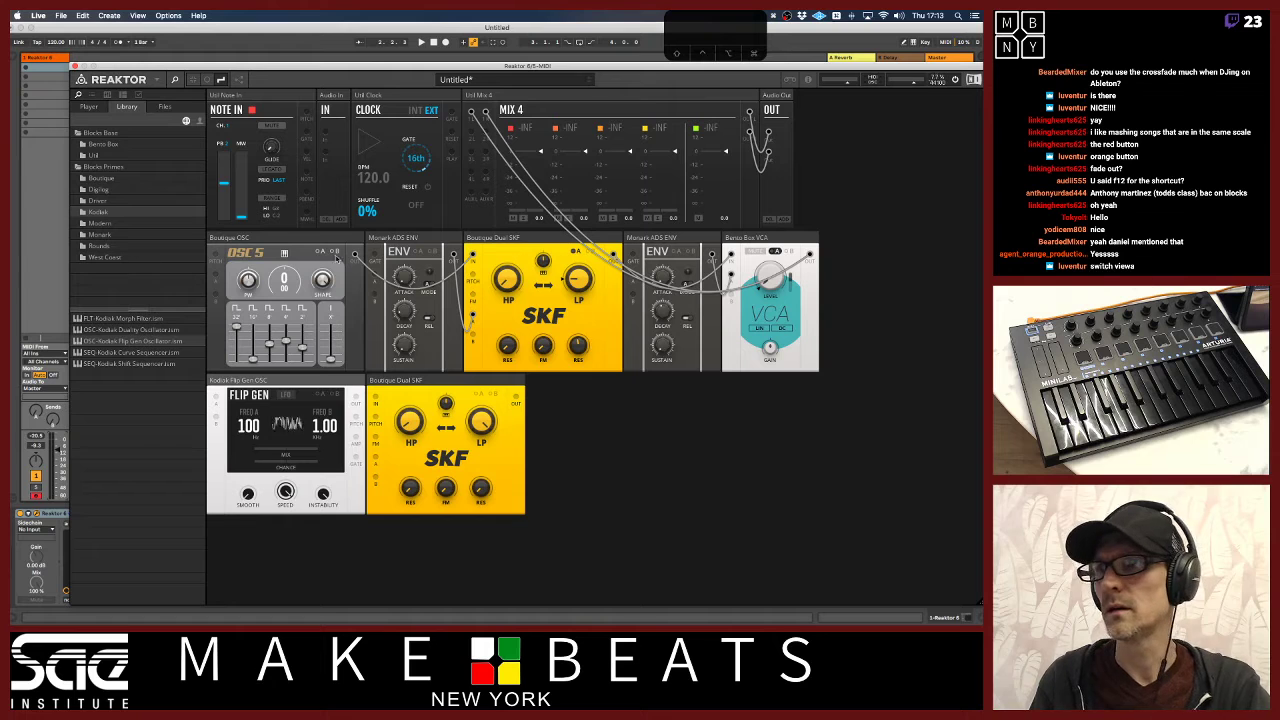
Duplicate the first Monark ADS envelope and place the copy between the Flip Gen oscillator and the lower SKF filter
{"action": "left_click", "coordinate": [430, 241]}
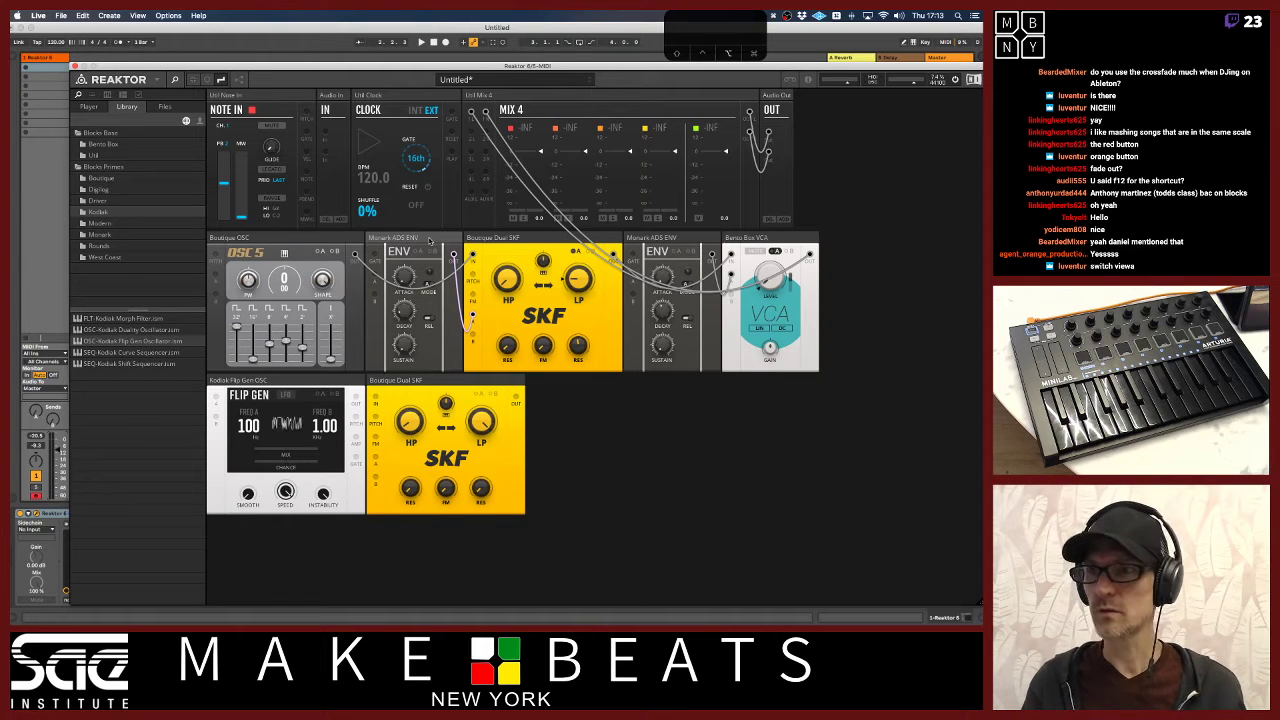
{"action": "mouse_move", "coordinate": [430, 241]}
{"action": "left_mouse_down"}
{"action": "mouse_move", "coordinate": [418, 397]}
{"action": "mouse_move", "coordinate": [418, 255]}
{"action": "left_mouse_up"}
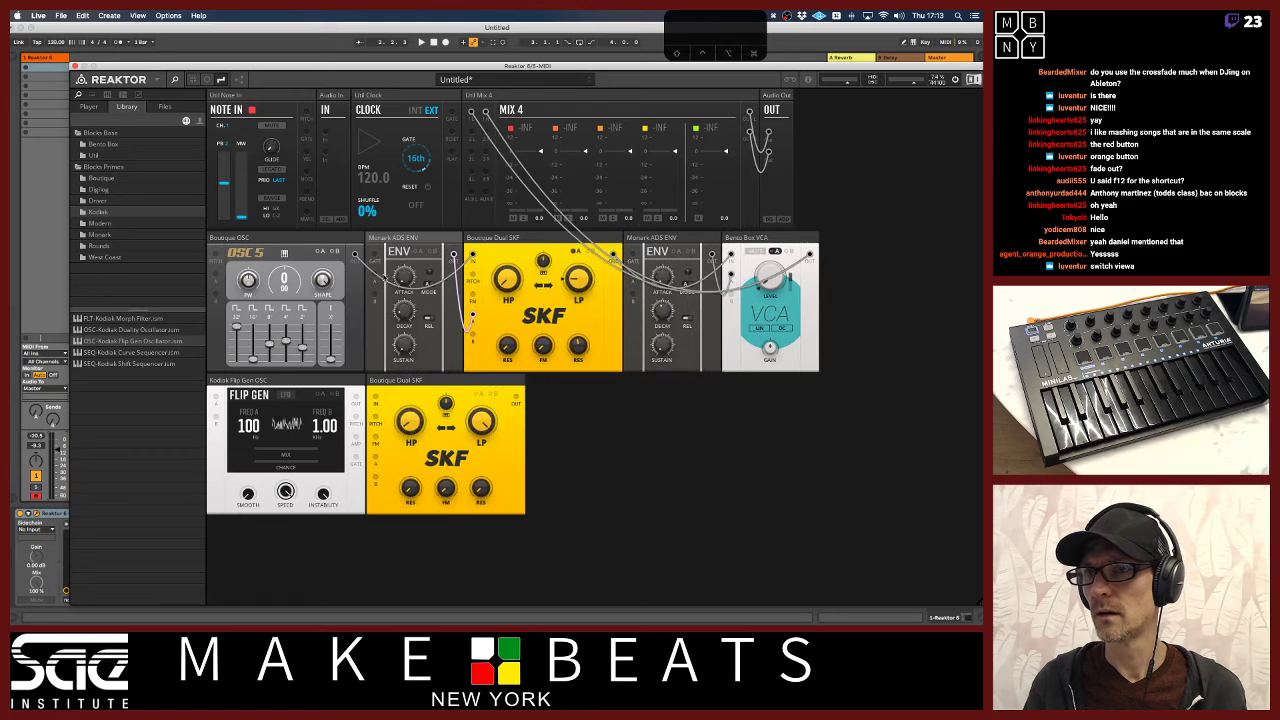
{"action": "right_click", "coordinate": [426, 242]}
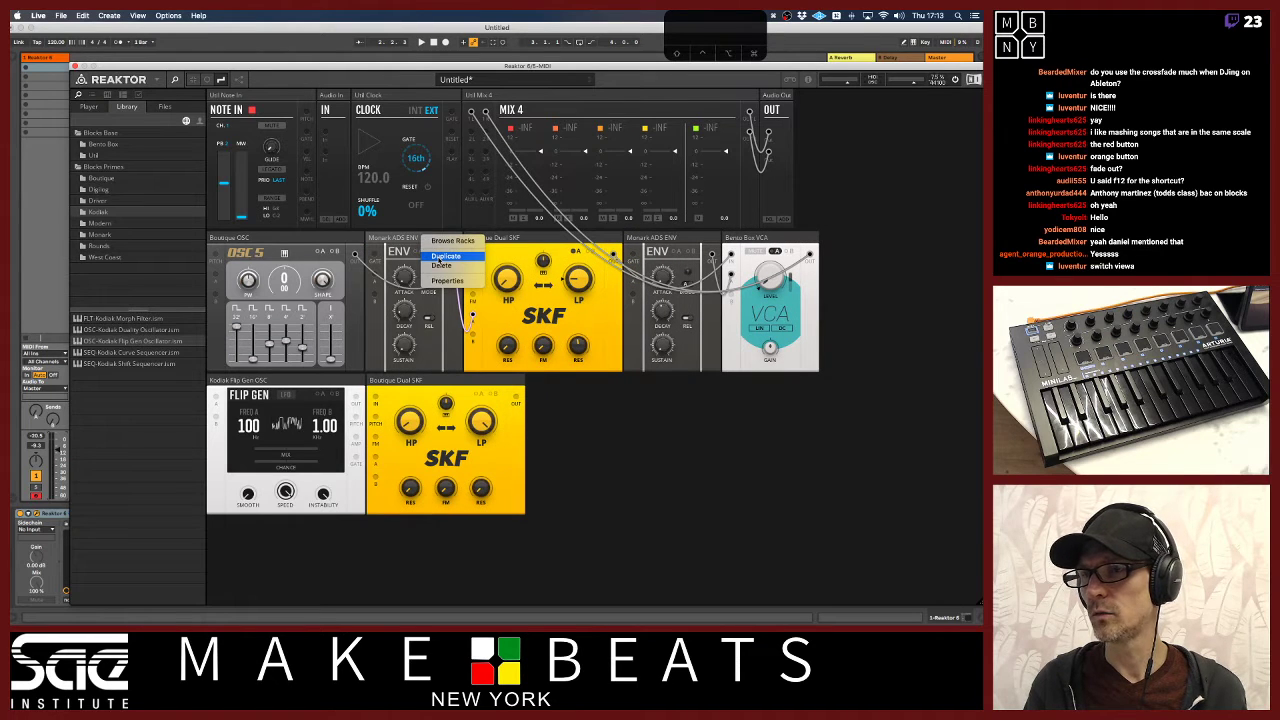
{"action": "left_click", "coordinate": [438, 257]}
{"action": "left_click_drag", "start_coordinate": [442, 238], "coordinate": [411, 378]}
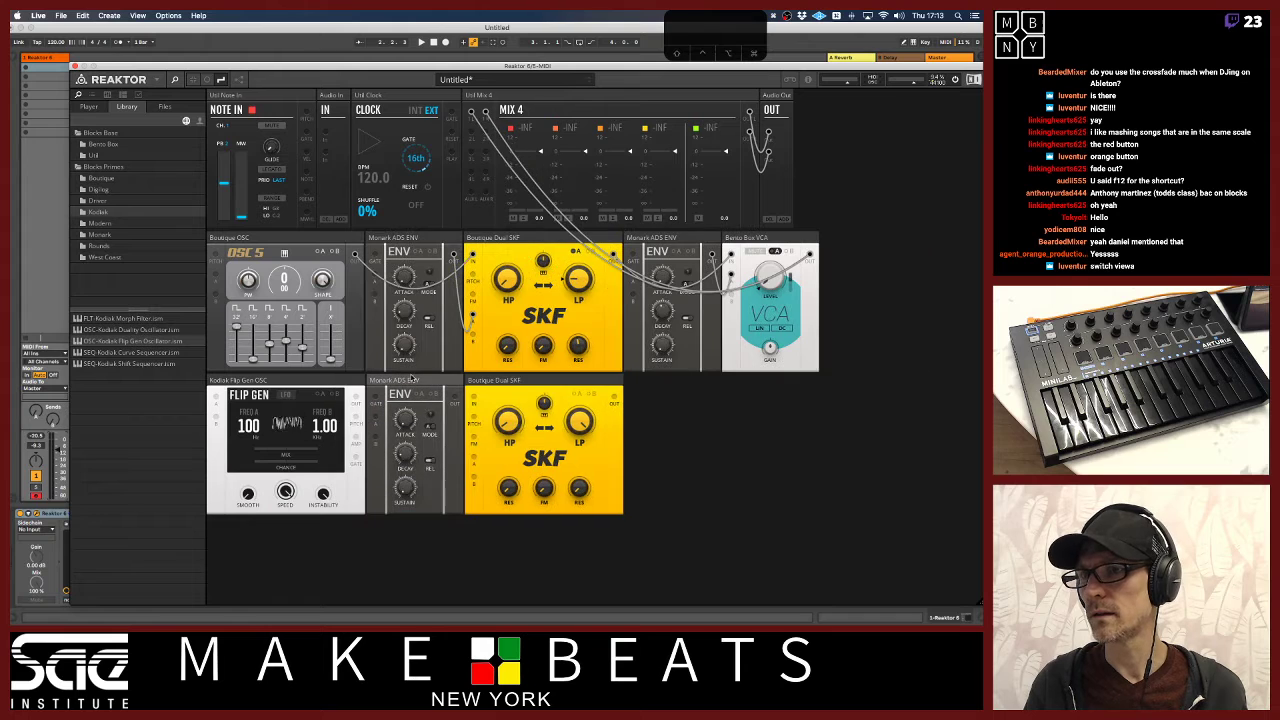
Duplicate the Monark ADS envelope beside the VCA and place the copy after the lower SKF filter
{"action": "right_click", "coordinate": [656, 242]}
{"action": "left_click", "coordinate": [669, 257]}
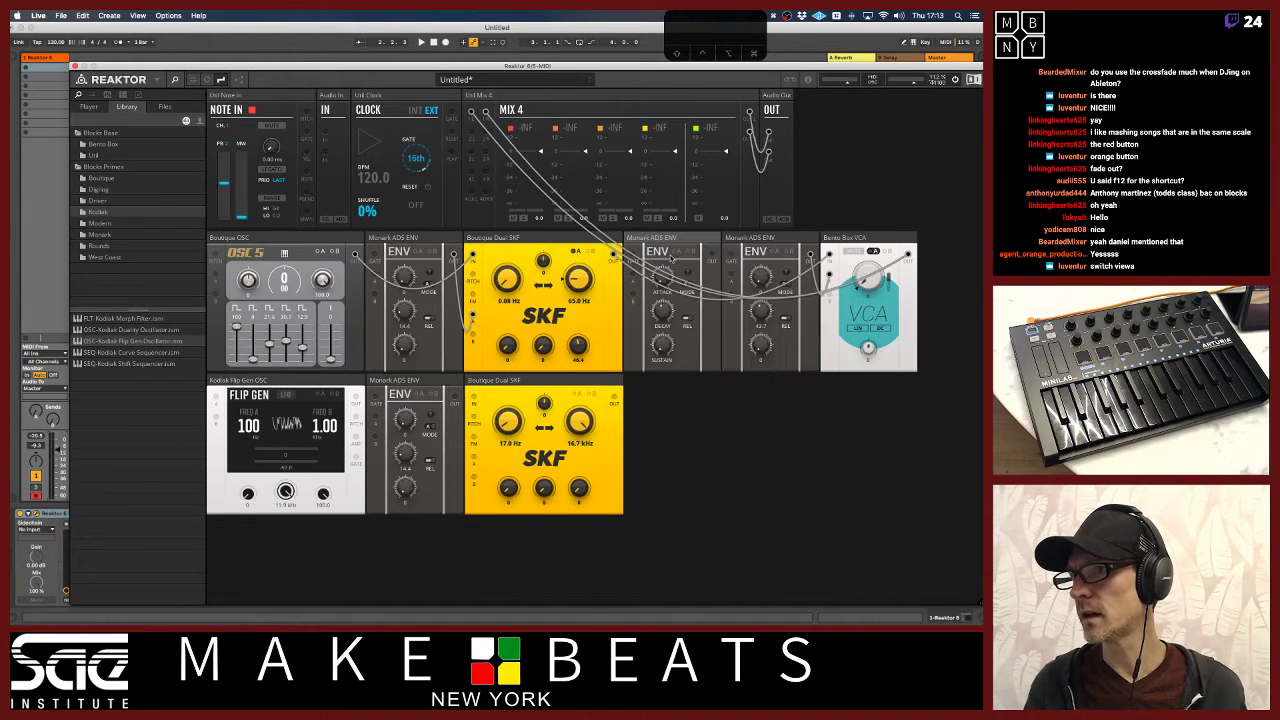
{"action": "left_click_drag", "start_coordinate": [704, 244], "coordinate": [715, 381]}
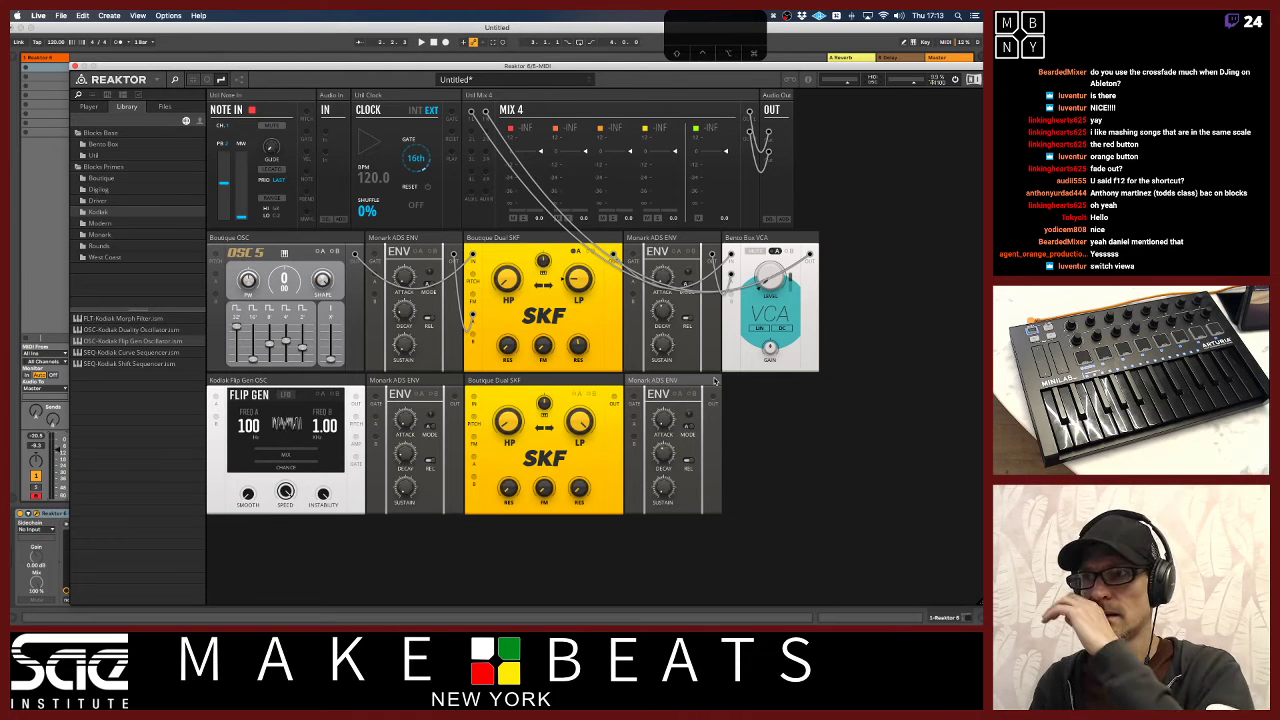
Duplicate the Bento Box VCA, place the copy at the end of the lower row, and remove the cables copied with it
{"action": "left_click", "coordinate": [776, 238]}
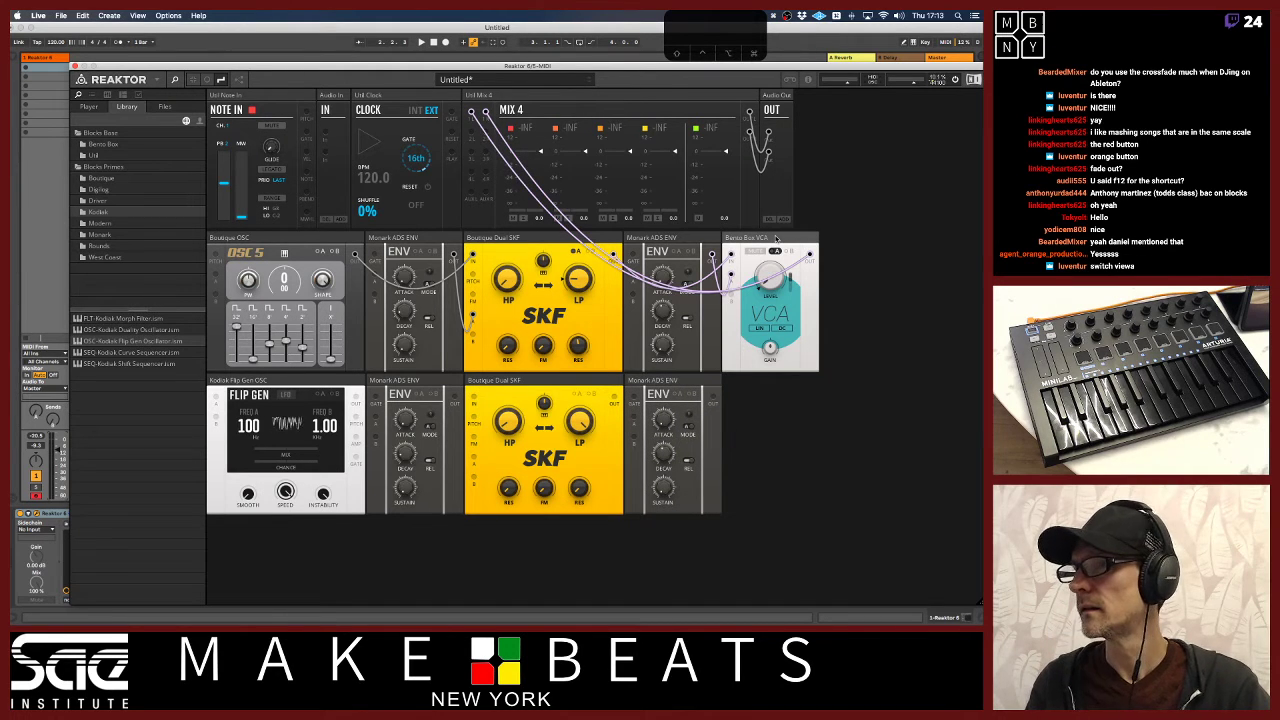
{"action": "right_click", "coordinate": [776, 238]}
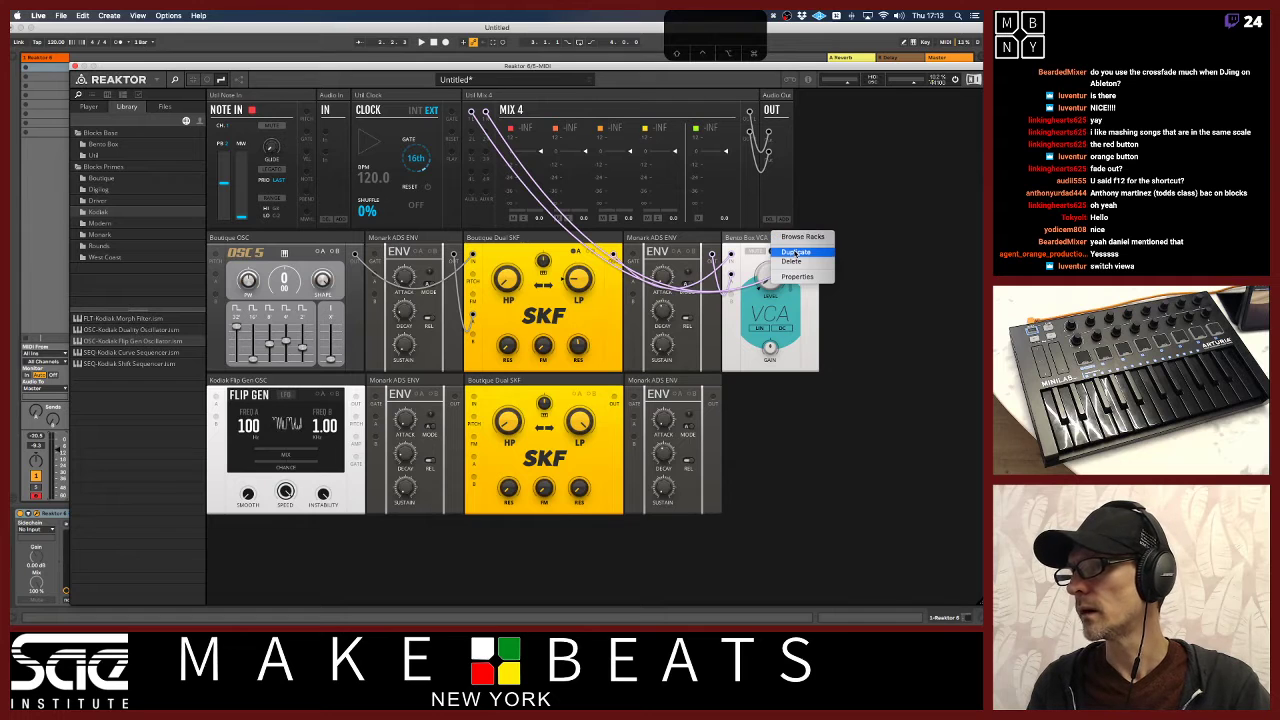
{"action": "left_click", "coordinate": [790, 252]}
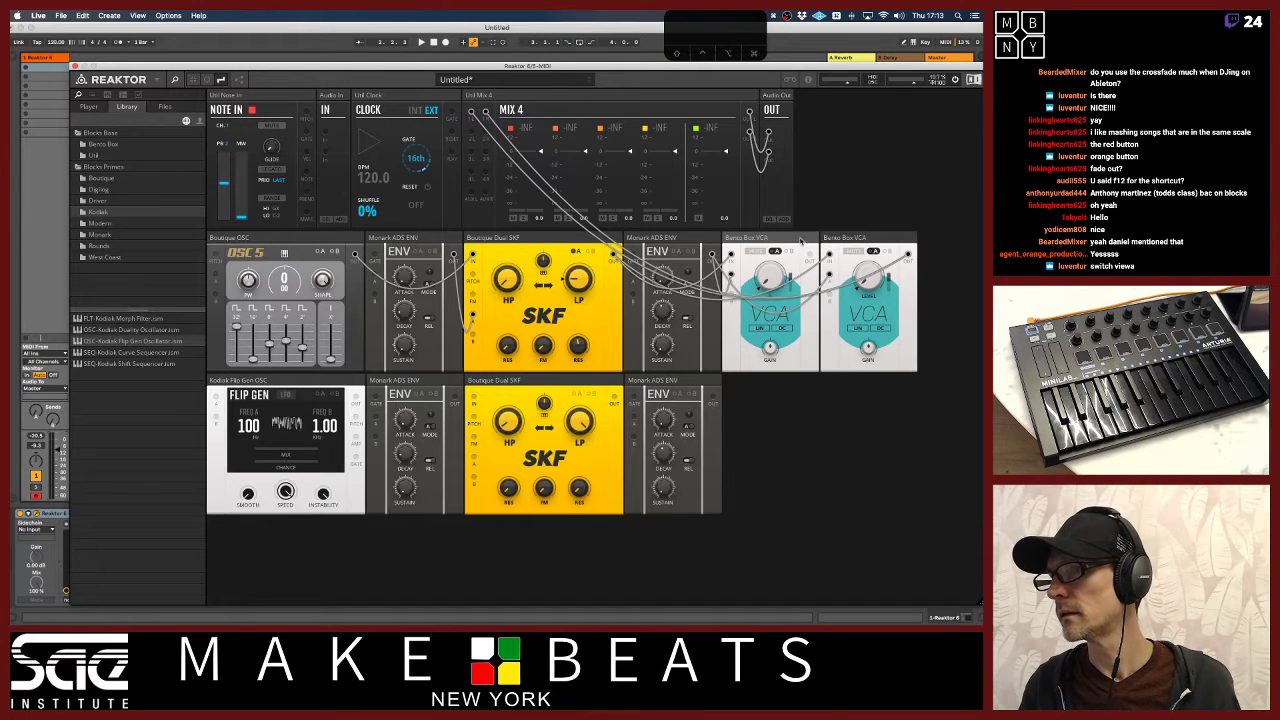
{"action": "left_click_drag", "start_coordinate": [802, 242], "coordinate": [802, 370]}
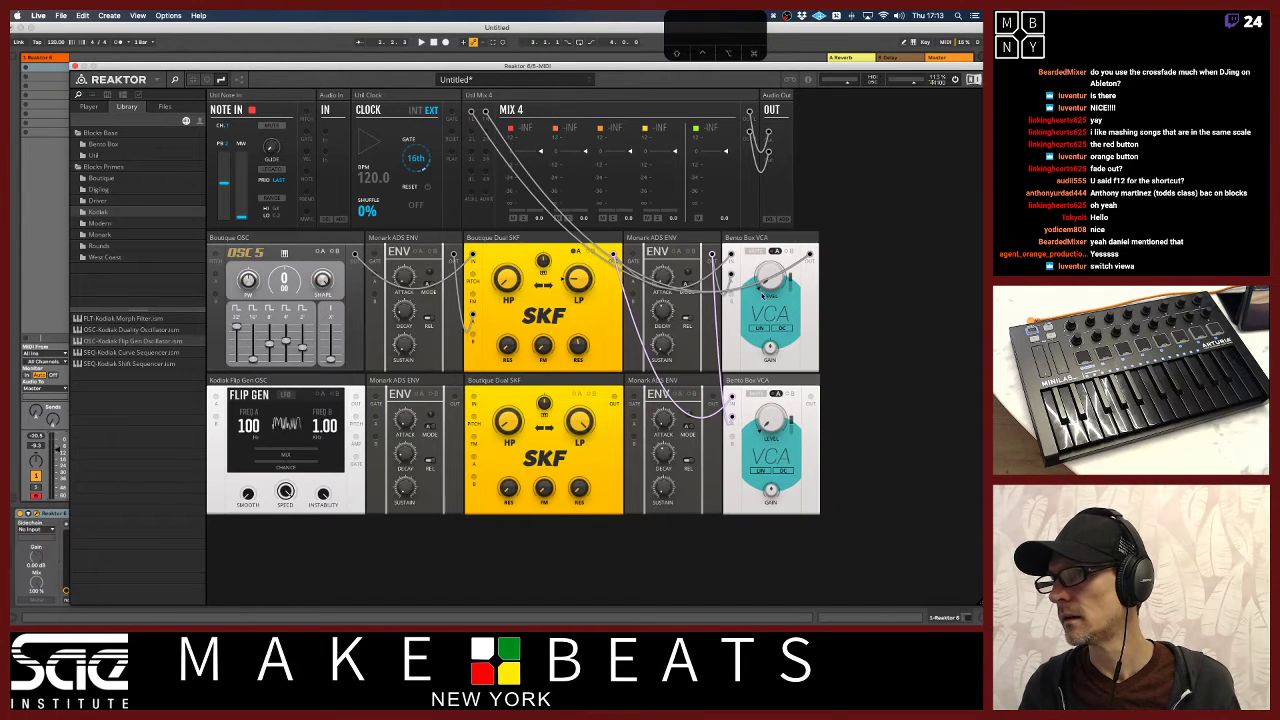
{"action": "left_click_drag", "start_coordinate": [716, 324], "coordinate": [731, 337]}
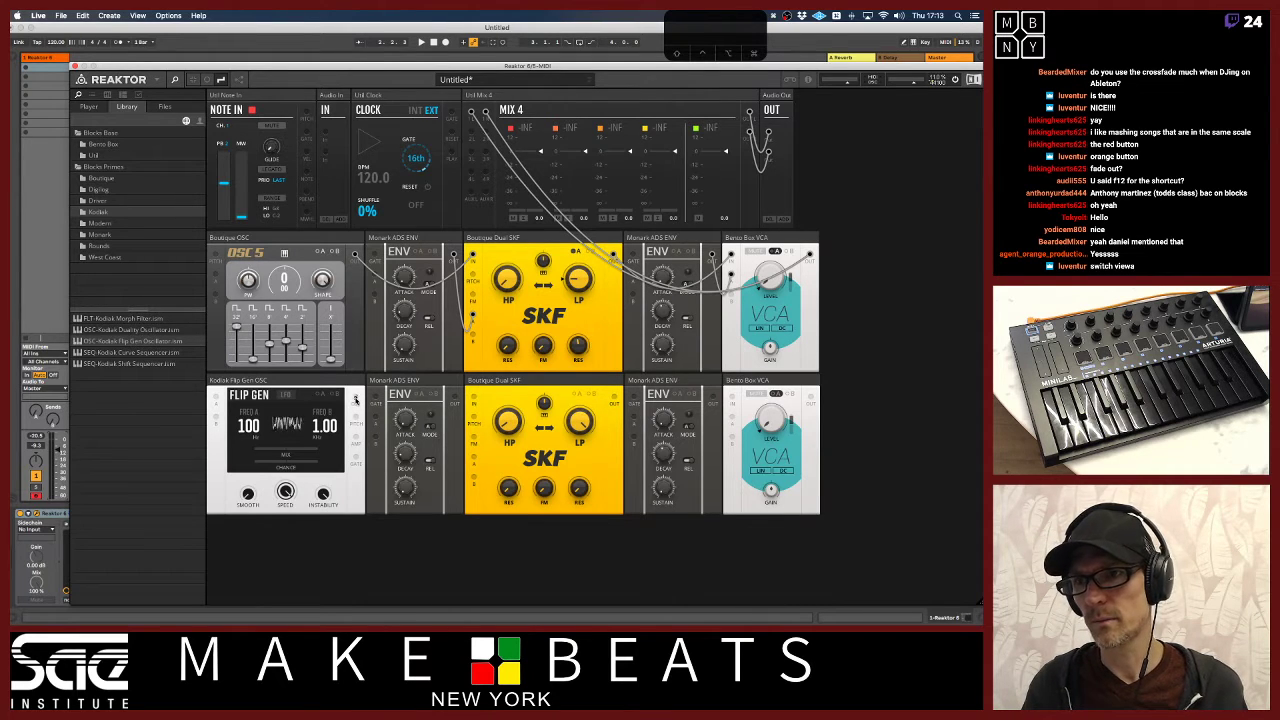
Patch the Flip Gen through the lower SKF filter and VCA into both inputs of the mixer's third channel
{"action": "left_click_drag", "start_coordinate": [355, 398], "coordinate": [472, 399]}
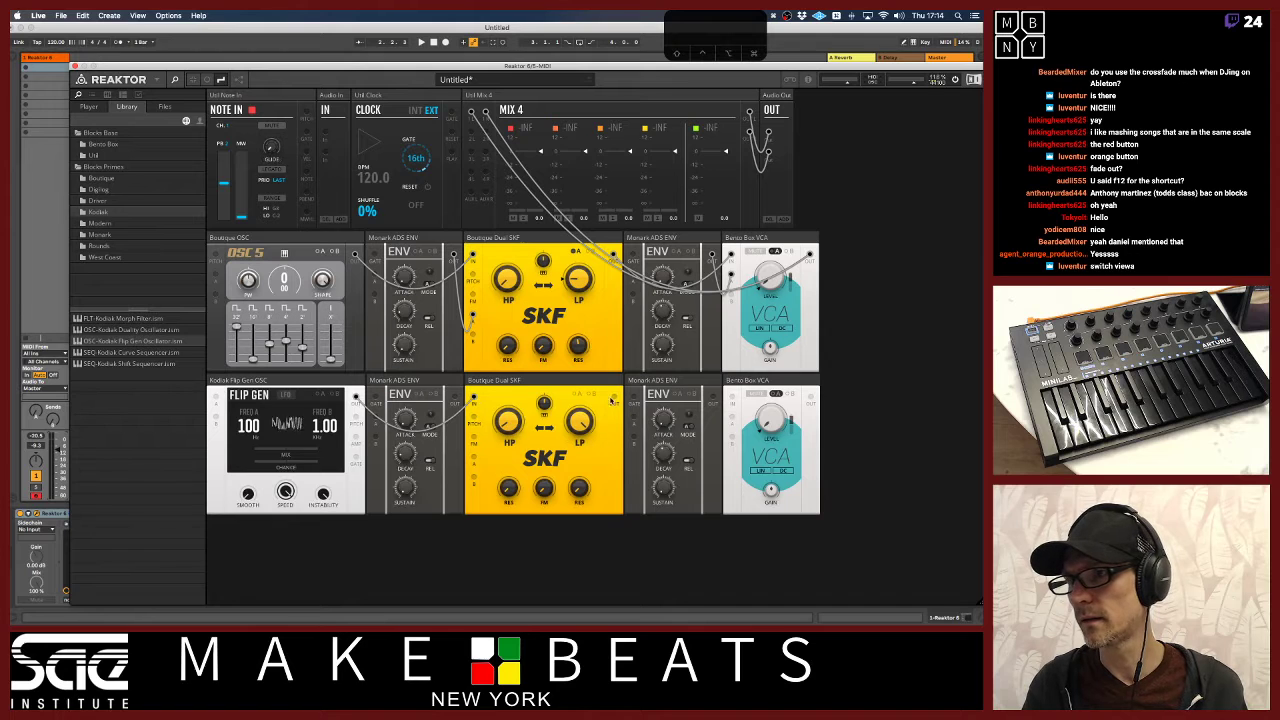
{"action": "left_click_drag", "start_coordinate": [615, 400], "coordinate": [731, 398]}
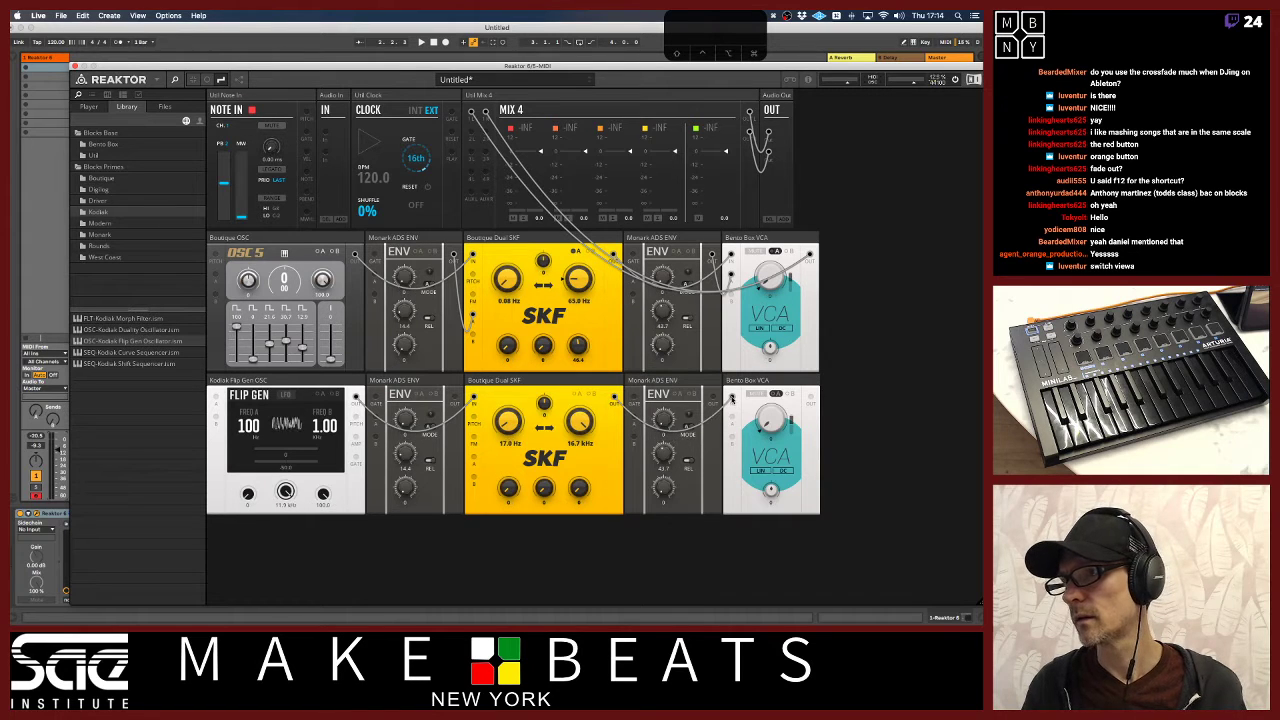
{"action": "left_click_drag", "start_coordinate": [810, 397], "coordinate": [602, 245]}
{"action": "left_click_drag", "start_coordinate": [812, 398], "coordinate": [474, 154]}
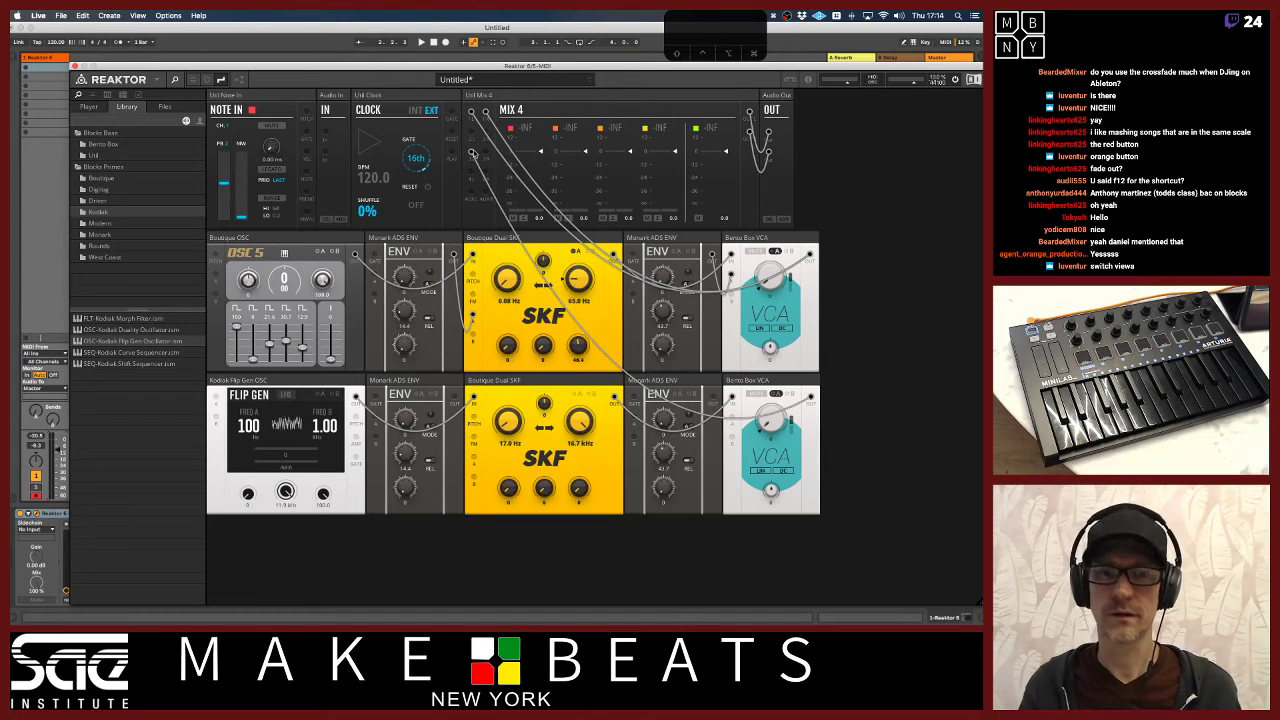
{"action": "left_click_drag", "start_coordinate": [810, 398], "coordinate": [487, 153]}
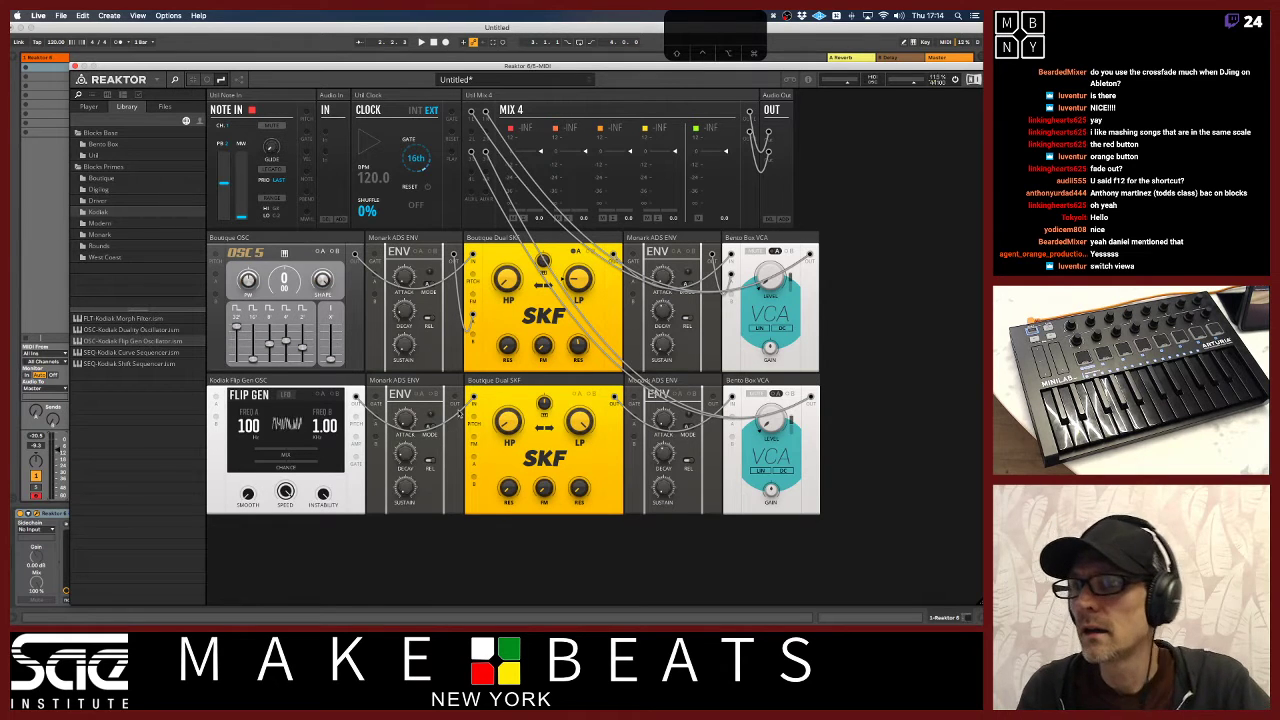
Patch the lower envelopes into modulation input A of the SKF filter and VCA, and connect the Note In gate to both envelopes
{"action": "left_click_drag", "start_coordinate": [455, 400], "coordinate": [466, 440]}
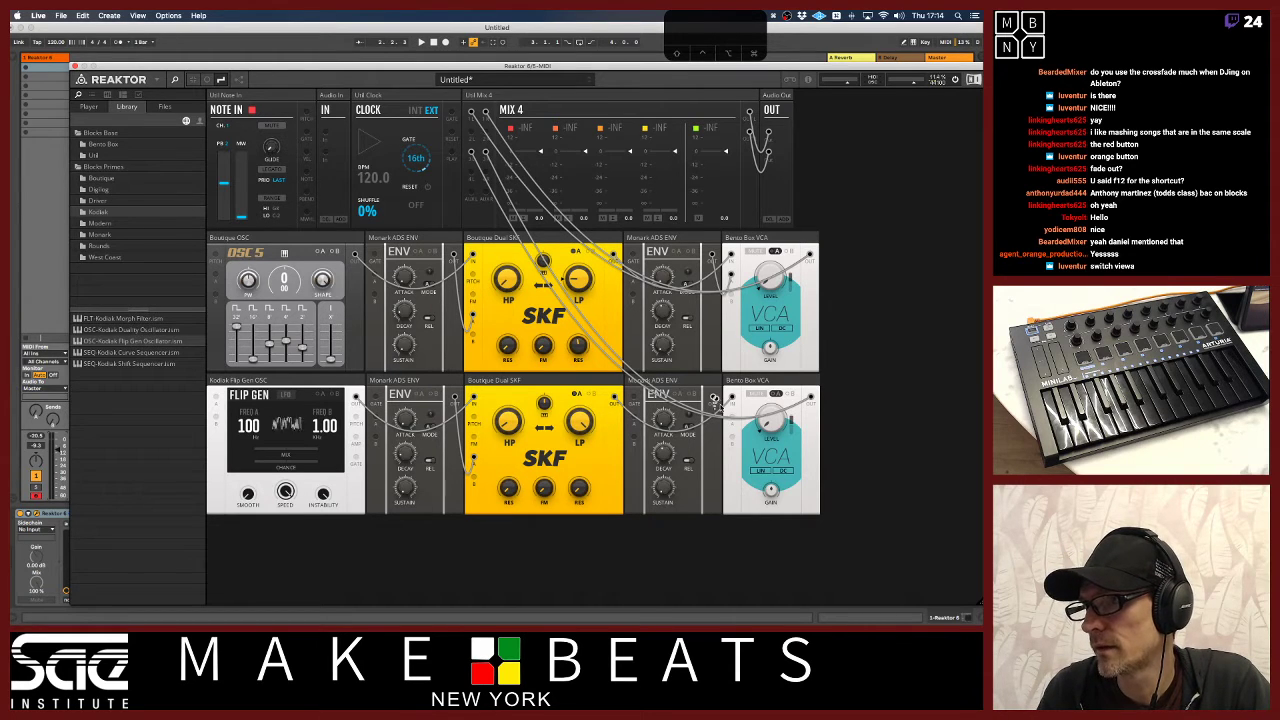
{"action": "left_click_drag", "start_coordinate": [718, 402], "coordinate": [776, 409]}
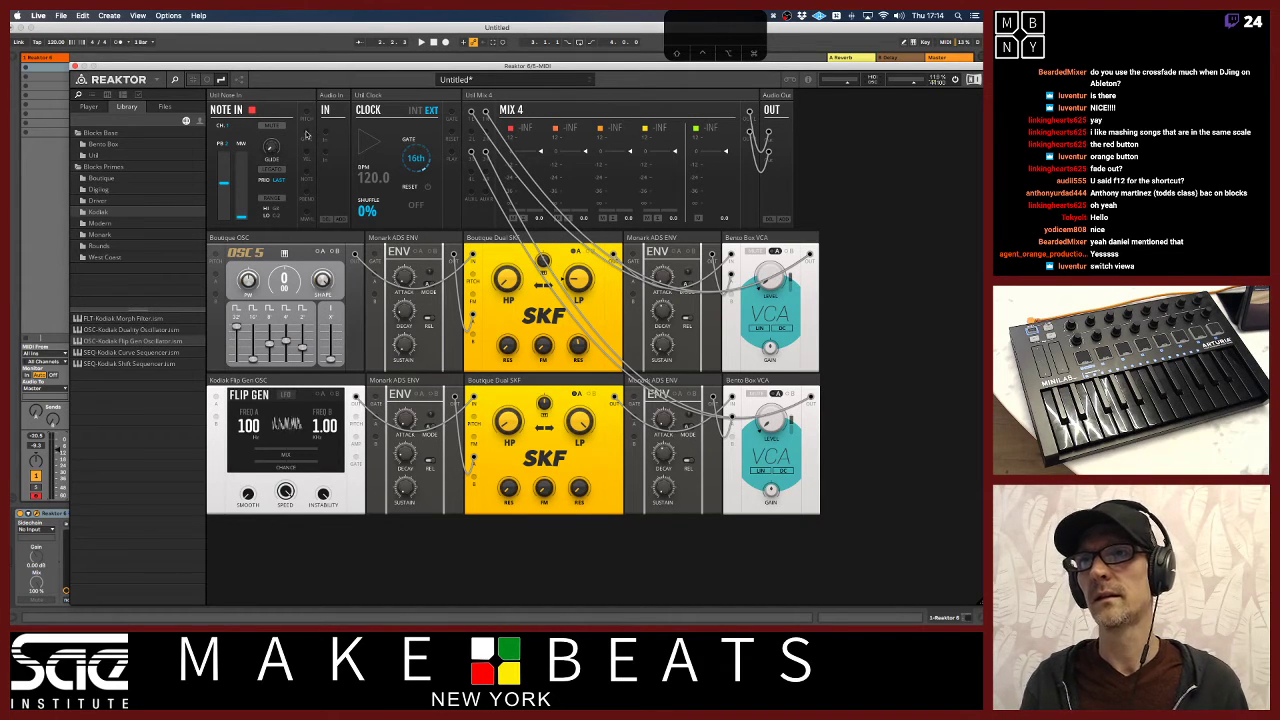
{"action": "left_click_drag", "start_coordinate": [306, 134], "coordinate": [632, 398]}
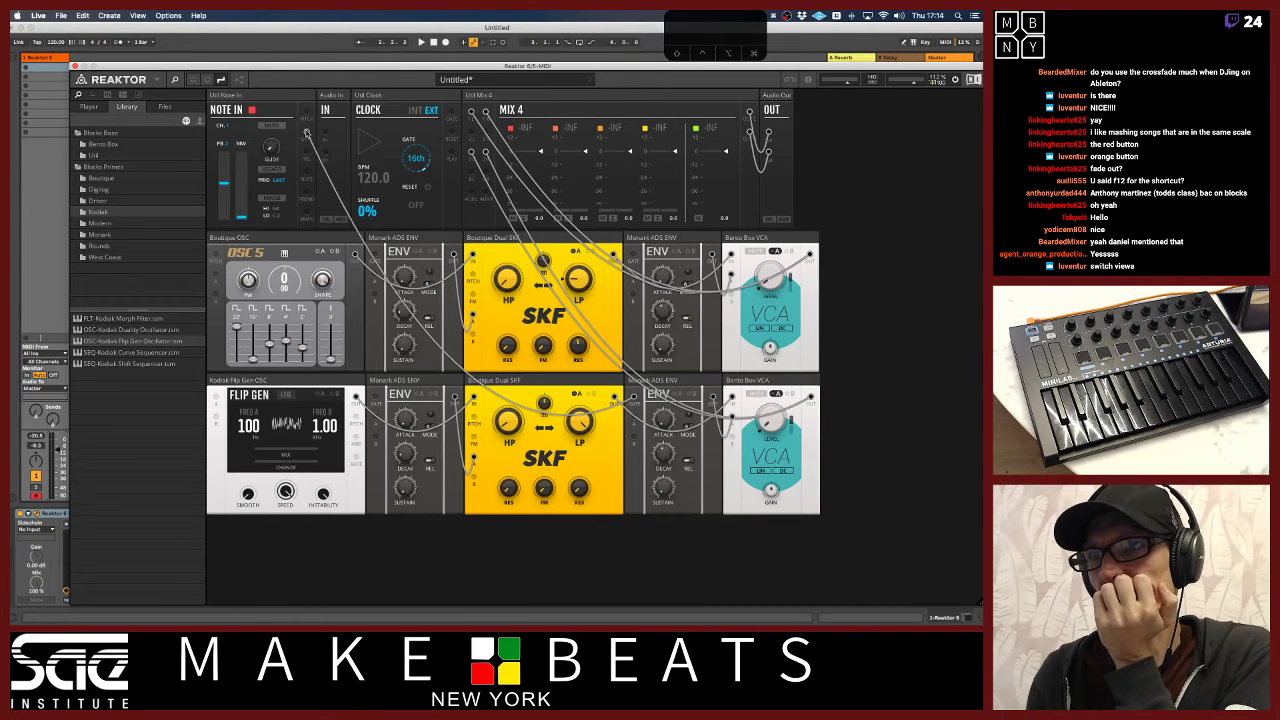
{"action": "left_click_drag", "start_coordinate": [306, 134], "coordinate": [356, 256]}
{"action": "mouse_move", "coordinate": [306, 111]}
{"action": "left_mouse_down"}
{"action": "mouse_move", "coordinate": [294, 210]}
{"action": "mouse_move", "coordinate": [230, 371]}
{"action": "mouse_move", "coordinate": [302, 396]}
{"action": "mouse_move", "coordinate": [291, 128]}
{"action": "left_mouse_up"}
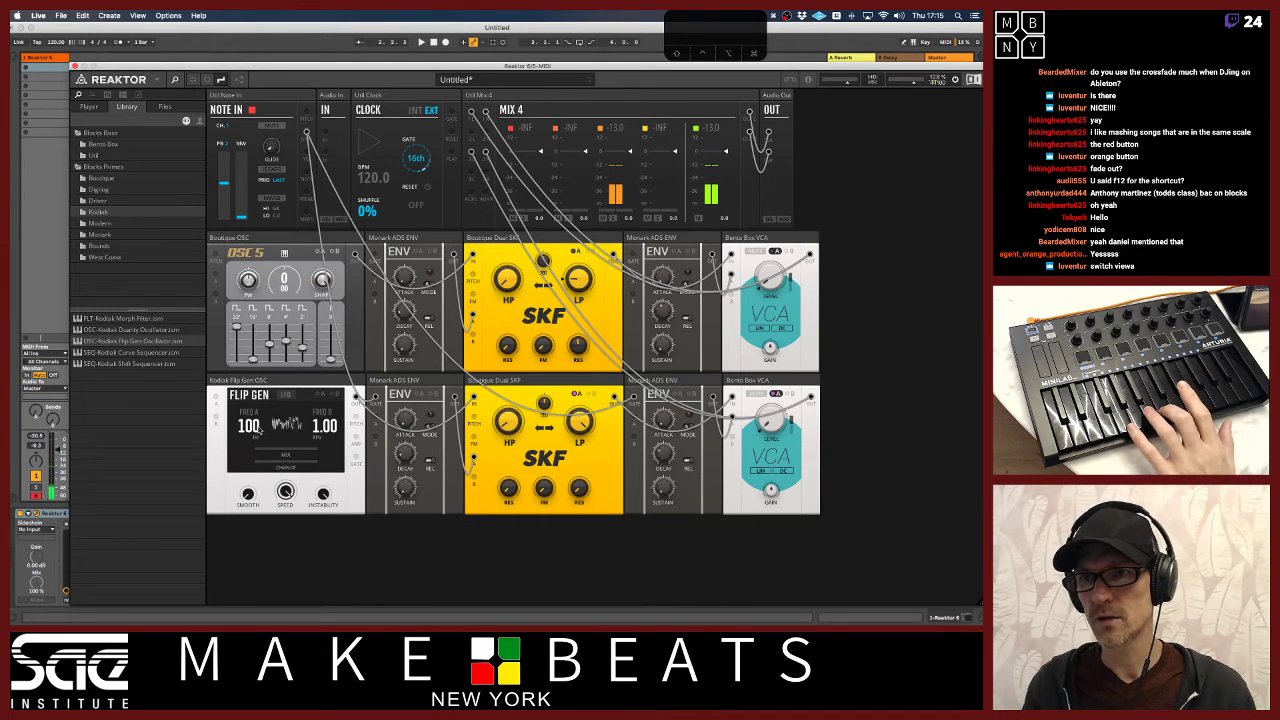
Set the Flip Gen's Freq A to 8.14 and Freq B to 543, and adjust the lower SKF filter's LP cutoff
{"action": "left_click_drag", "start_coordinate": [248, 427], "coordinate": [234, 342]}
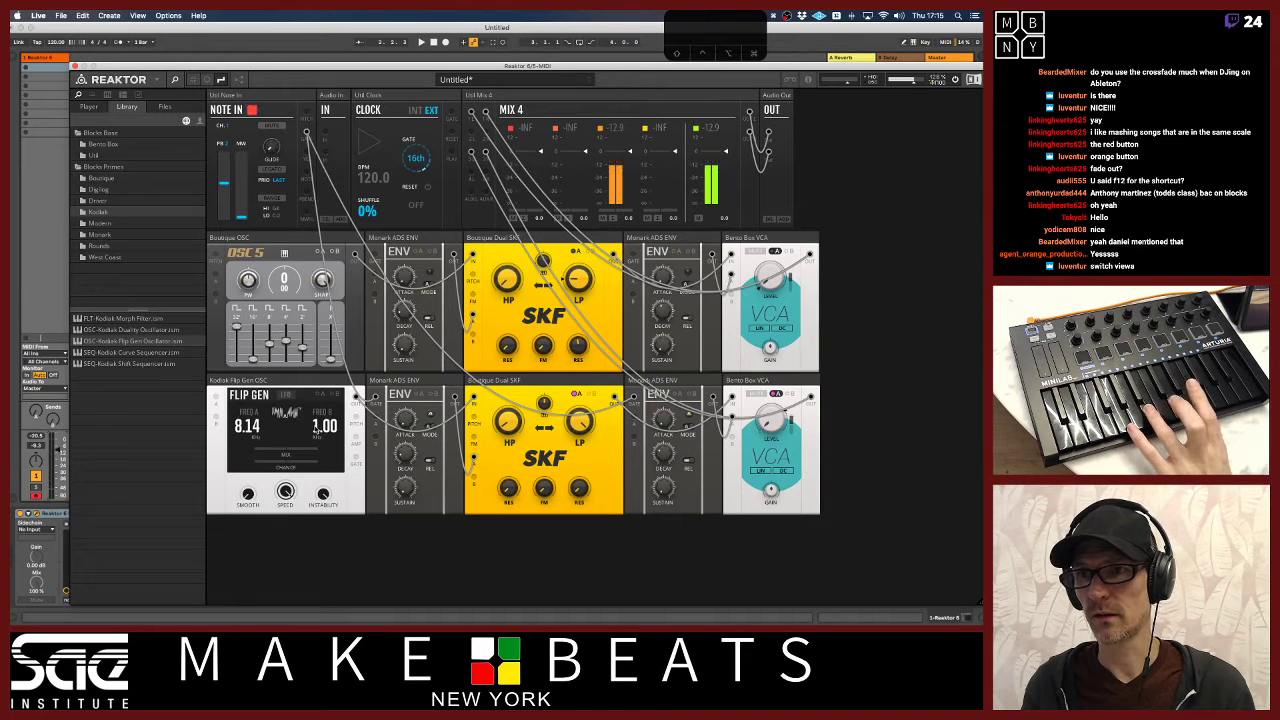
{"action": "left_click_drag", "start_coordinate": [325, 425], "coordinate": [312, 452]}
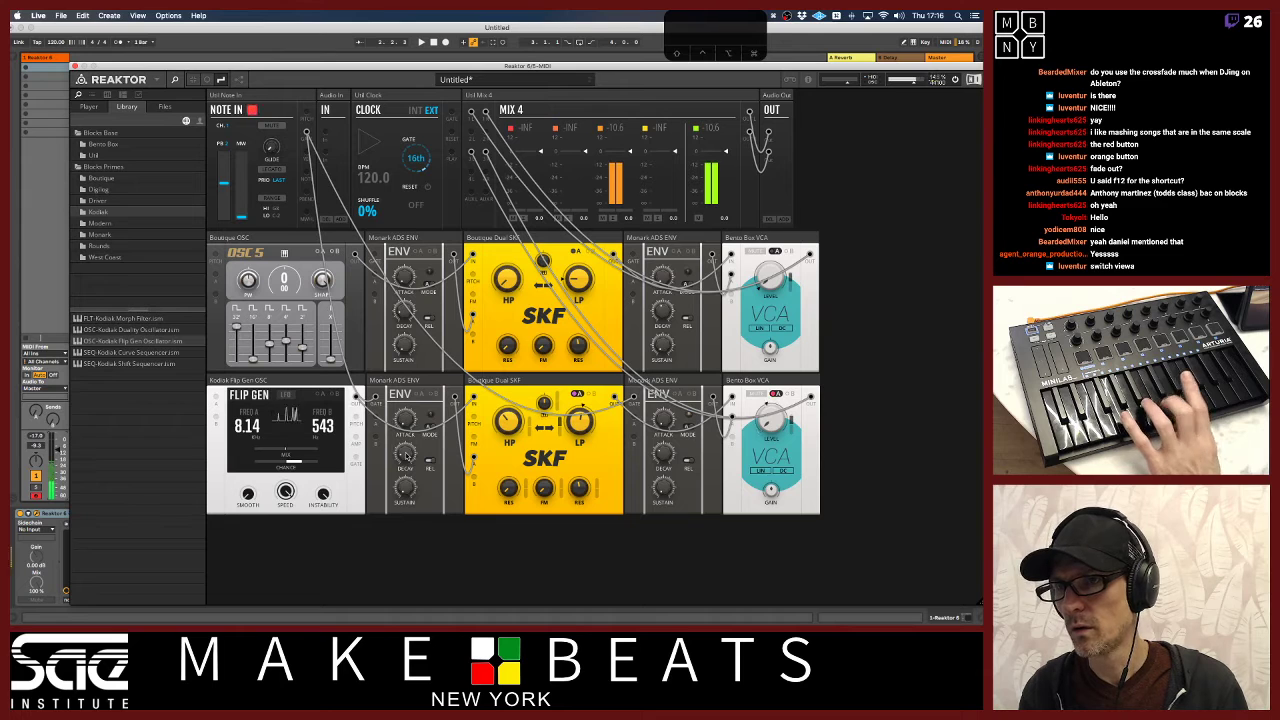
{"action": "left_click_drag", "start_coordinate": [584, 422], "coordinate": [584, 418]}
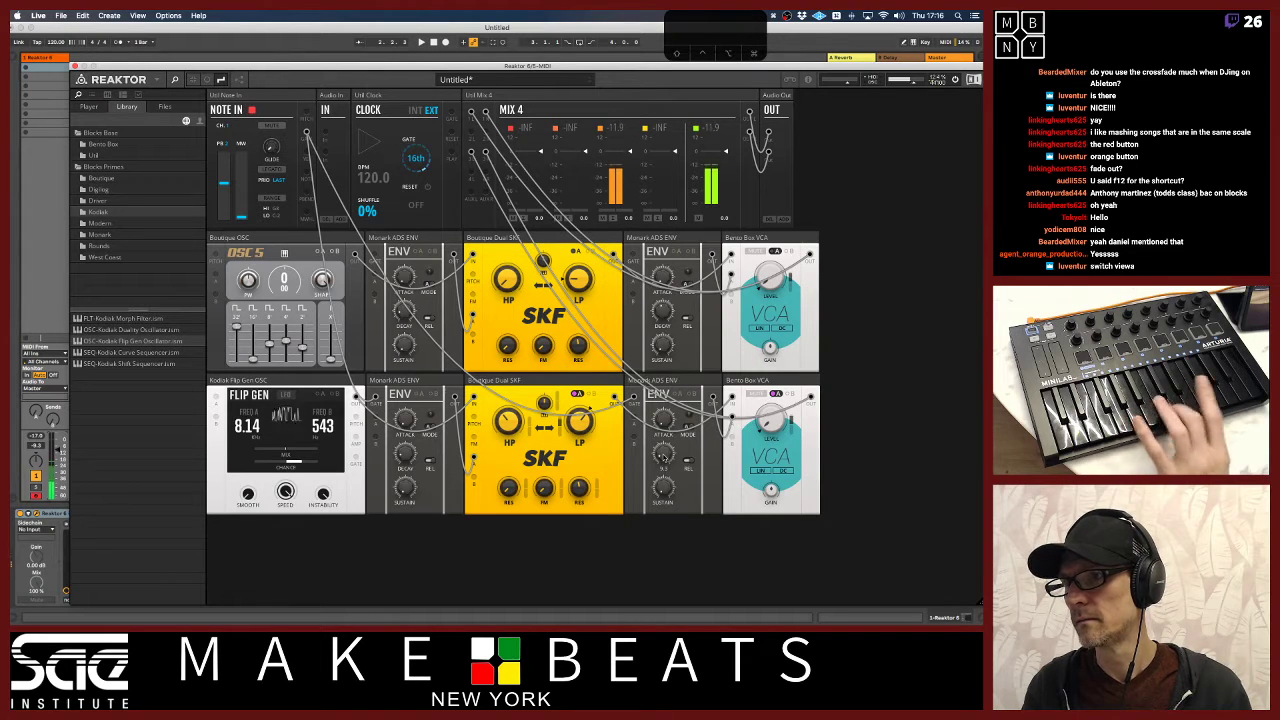
{"action": "mouse_move", "coordinate": [580, 425]}
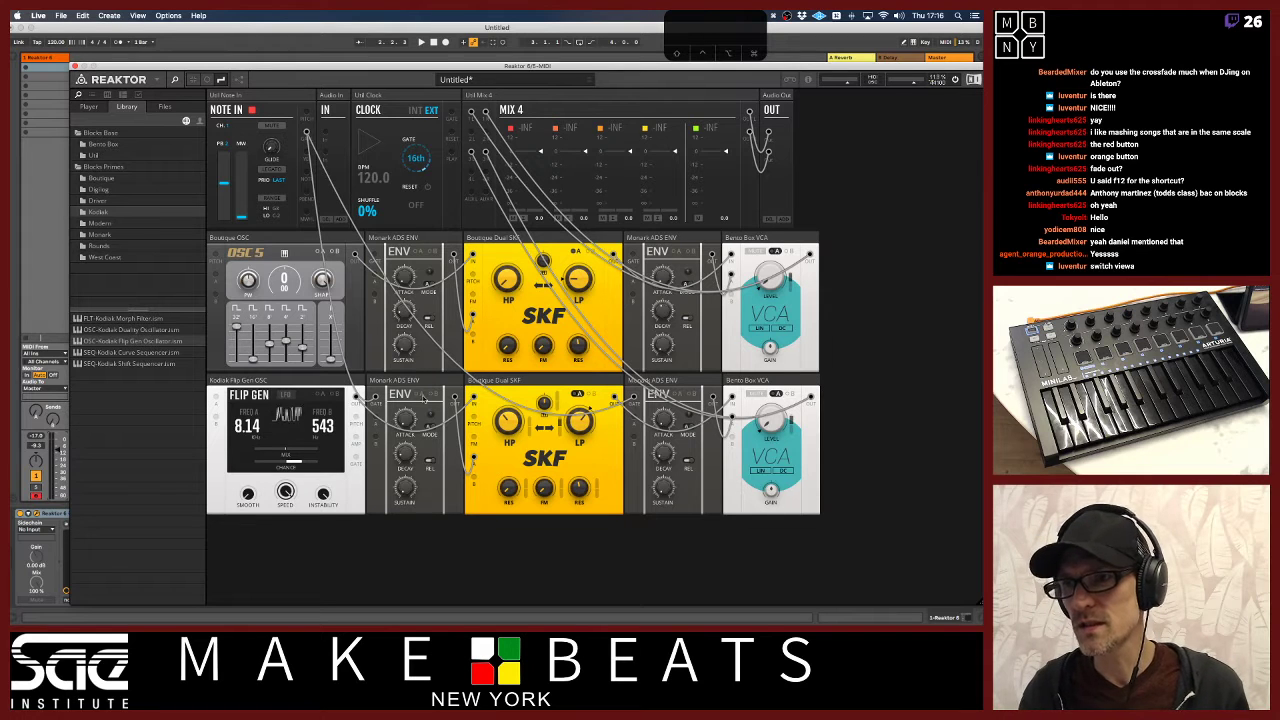
Select all five blocks of the Flip Gen row, duplicate them together, and place the copies in a third row below
{"action": "left_click_drag", "start_coordinate": [828, 378], "coordinate": [288, 396]}
{"action": "left_click", "coordinate": [292, 386]}
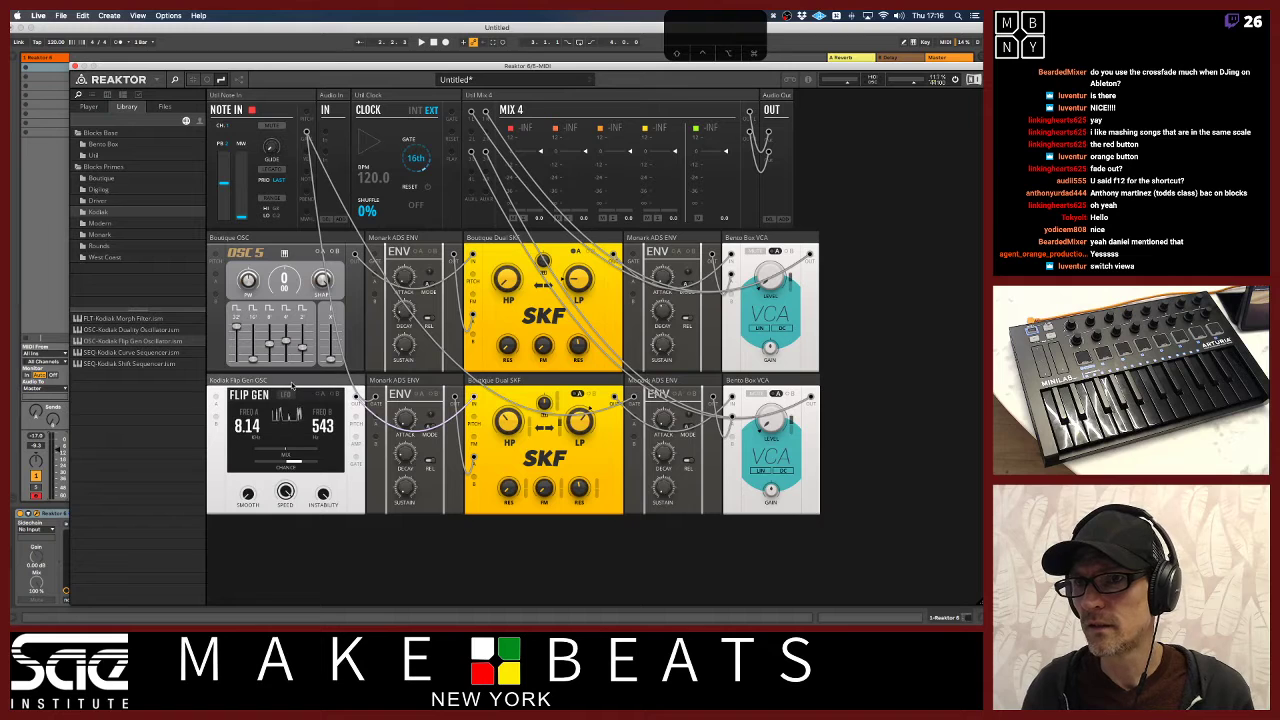
{"action": "left_click", "coordinate": [453, 387]}
{"action": "left_click", "coordinate": [557, 381]}
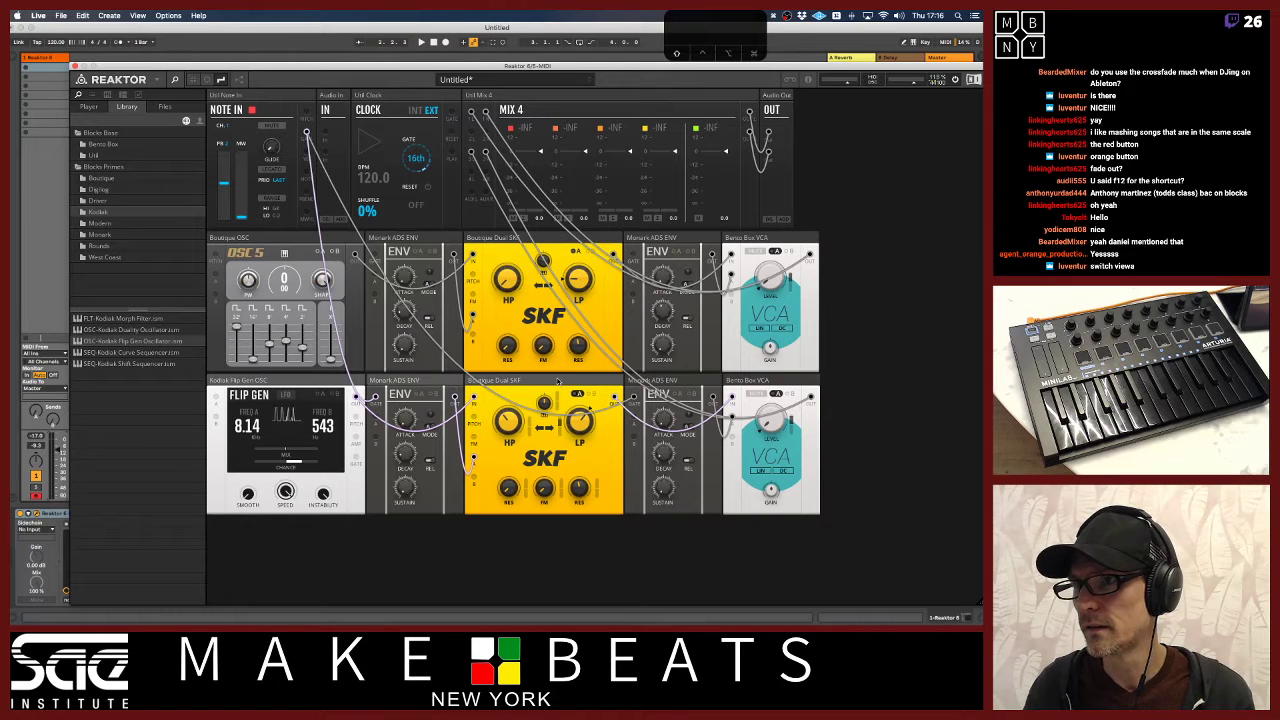
{"action": "right_click", "coordinate": [783, 381]}
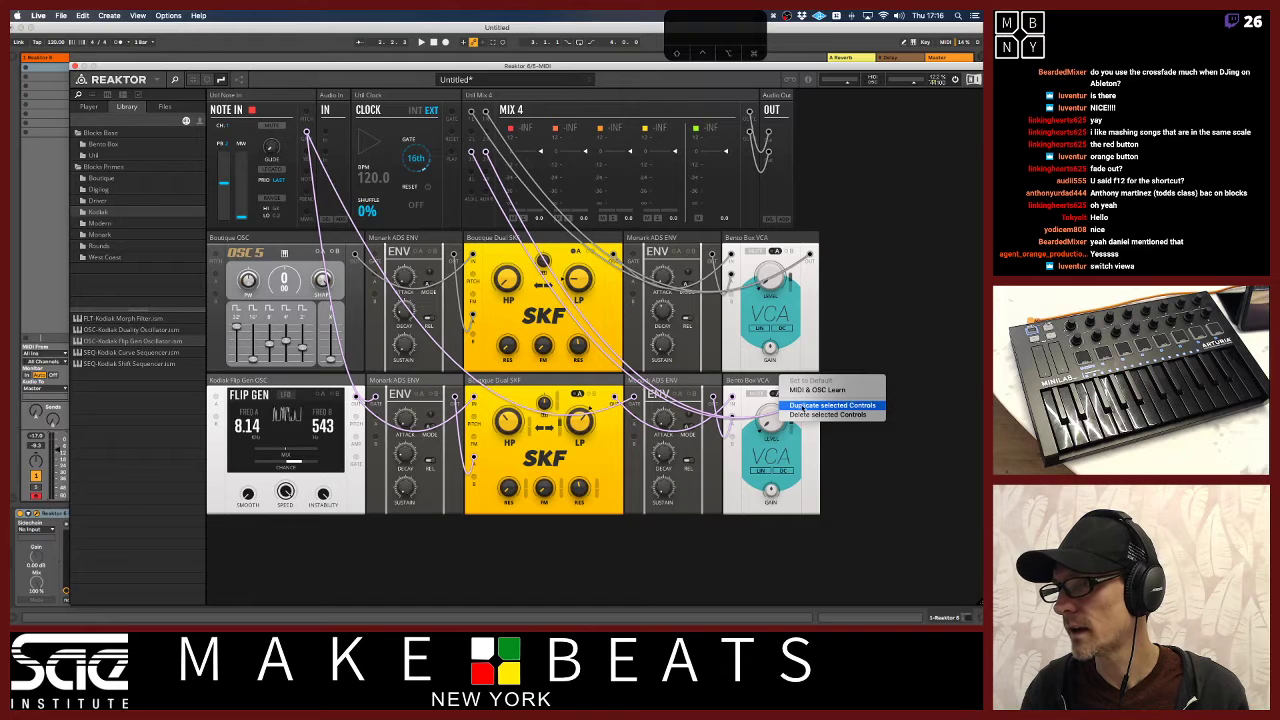
{"action": "left_click", "coordinate": [804, 405]}
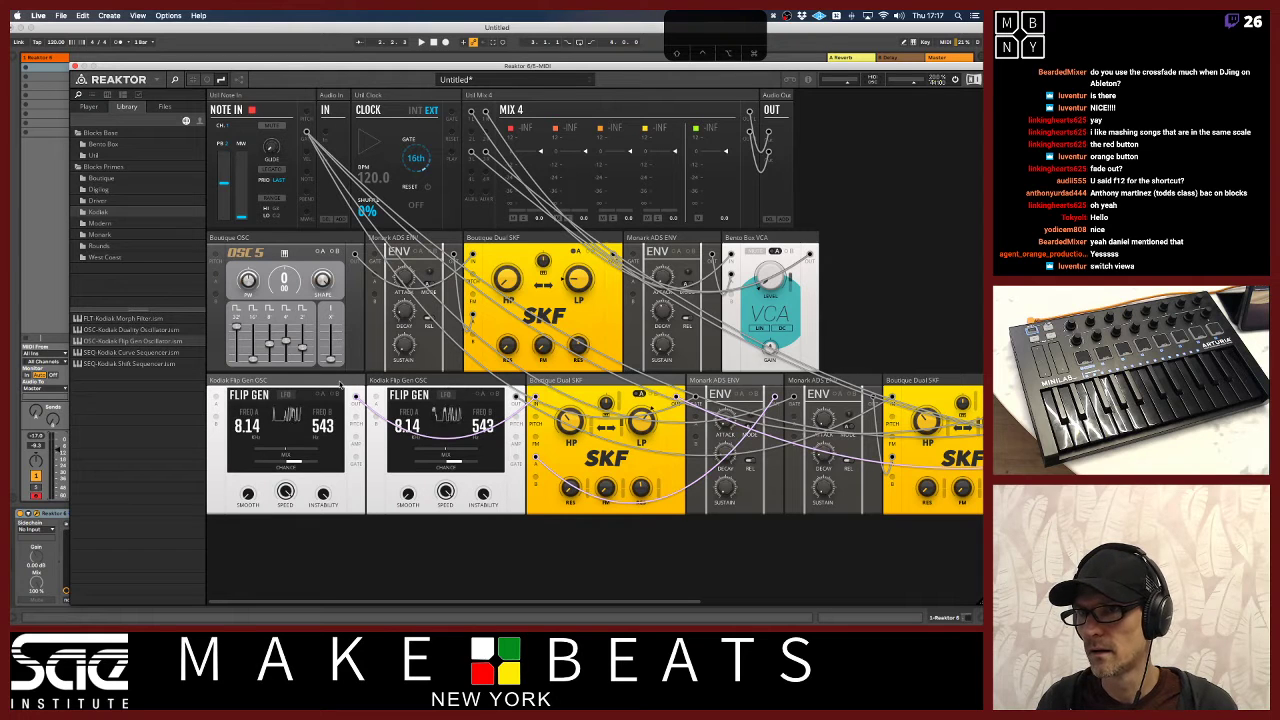
{"action": "left_click_drag", "start_coordinate": [340, 385], "coordinate": [339, 541]}
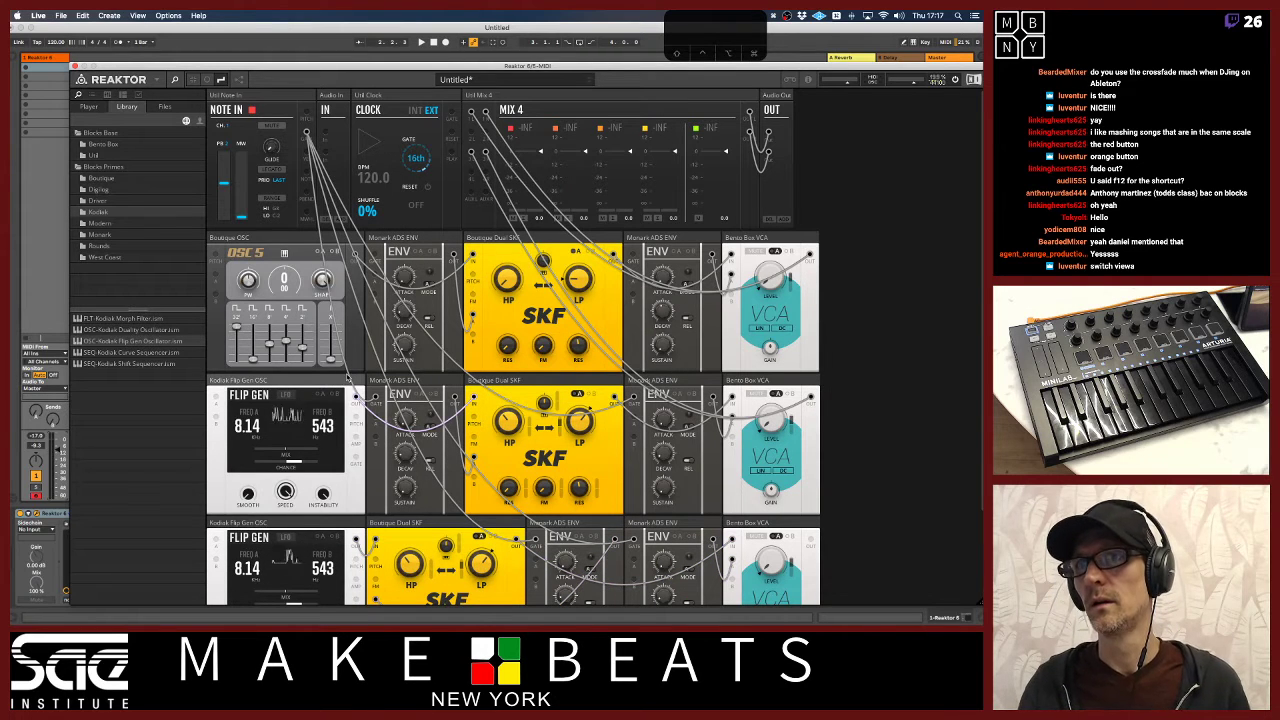
Delete the cables running from the Note In gate to the two envelopes in the third row
{"action": "scroll", "coordinate": [382, 446], "scroll_direction": "down", "scroll_amount": 5}
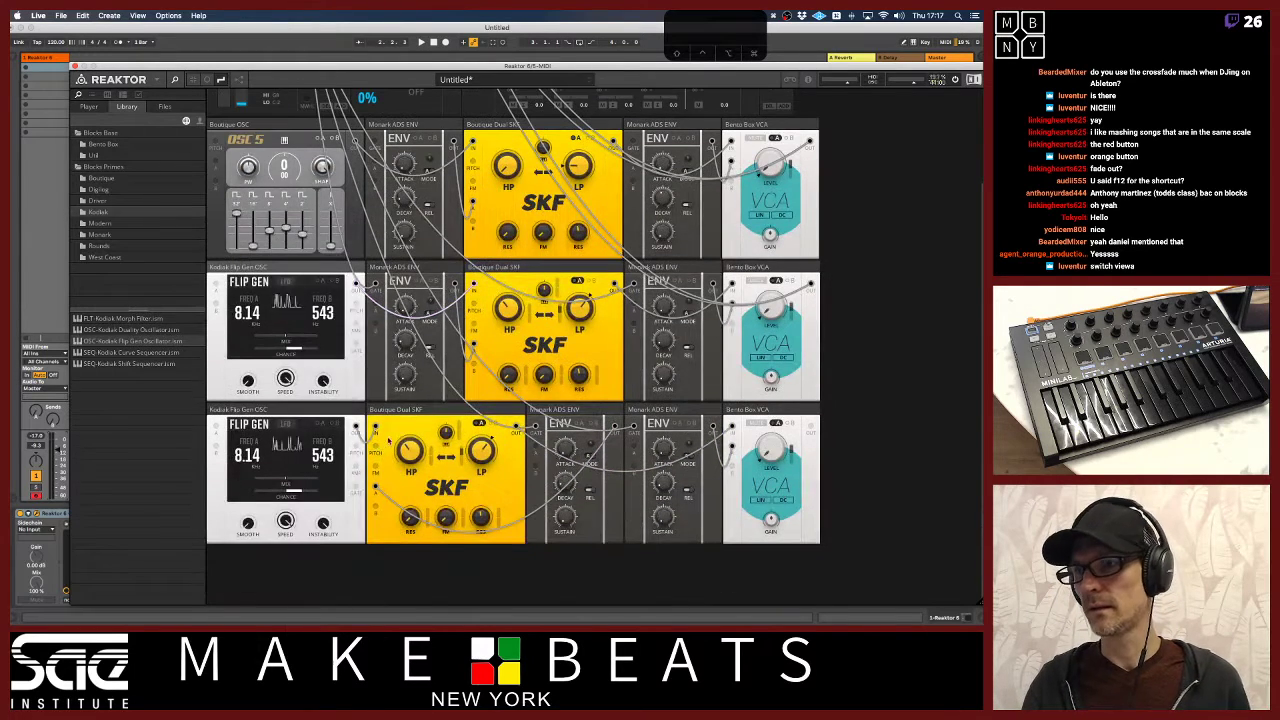
{"action": "right_click", "coordinate": [469, 406]}
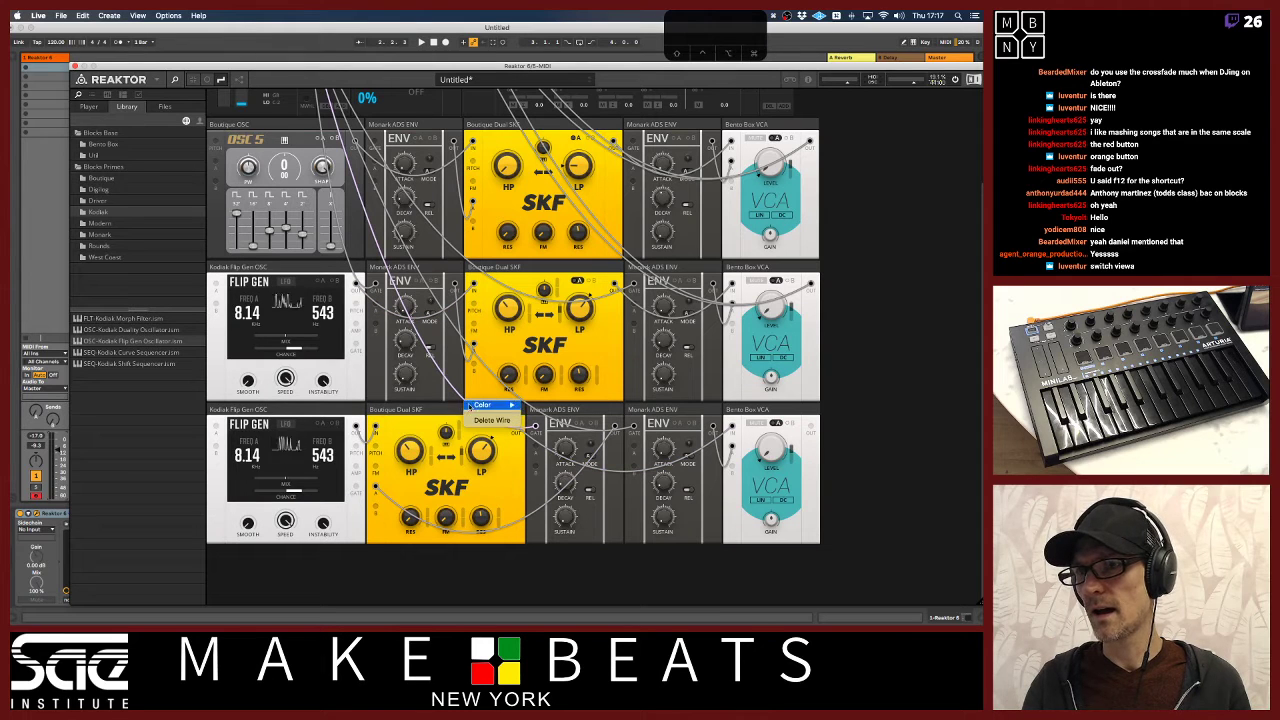
{"action": "left_click", "coordinate": [491, 420]}
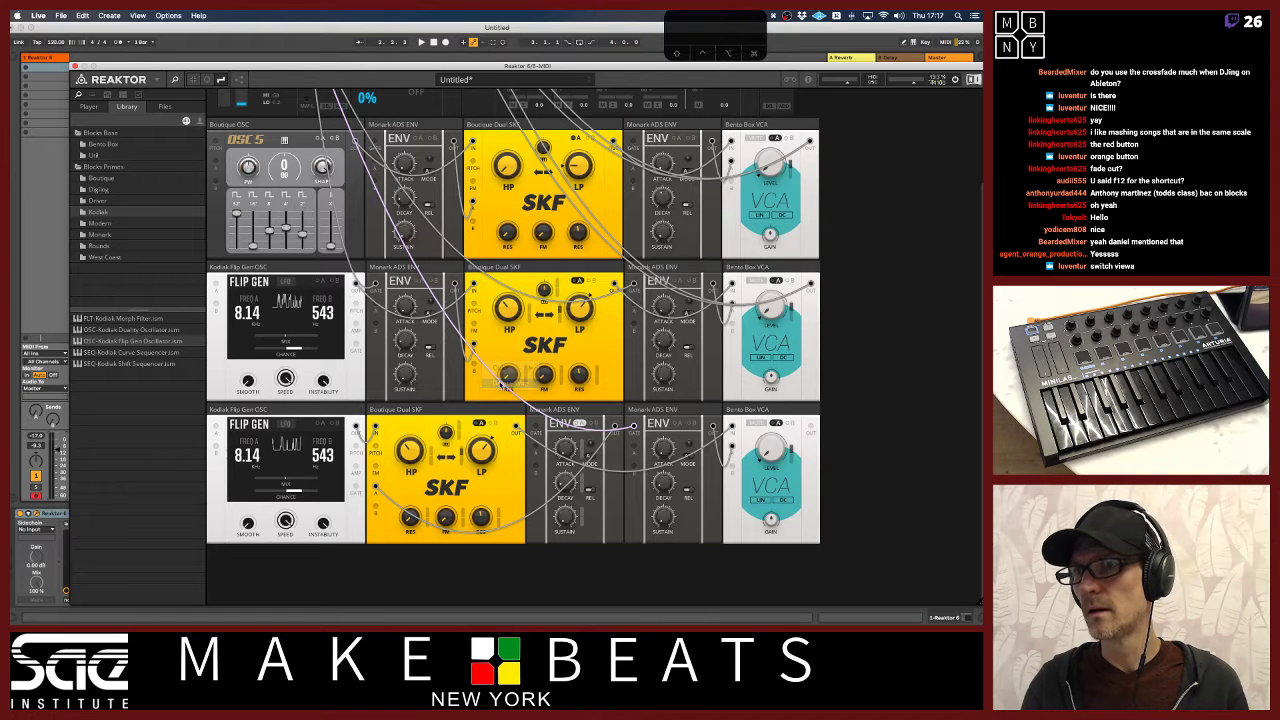
{"action": "scroll", "coordinate": [470, 390], "scroll_direction": "up", "scroll_amount": 1}
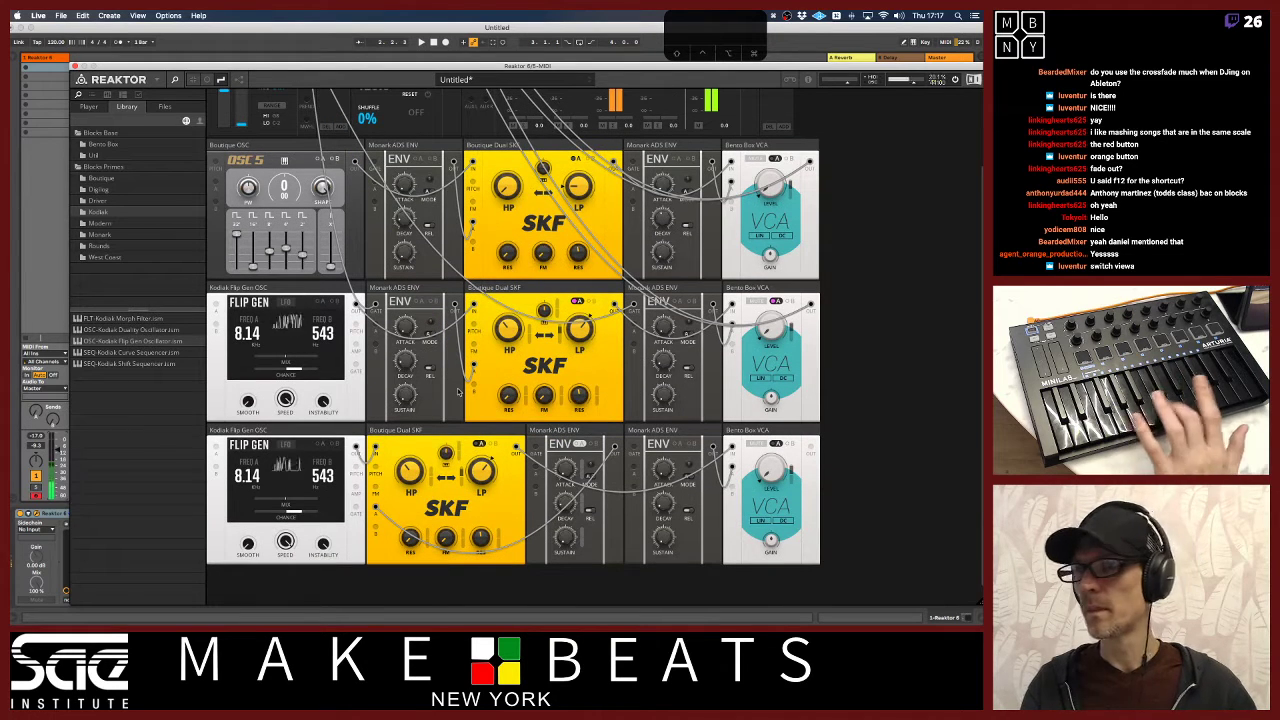
{"action": "scroll", "coordinate": [587, 364], "scroll_direction": "up", "scroll_amount": 4}
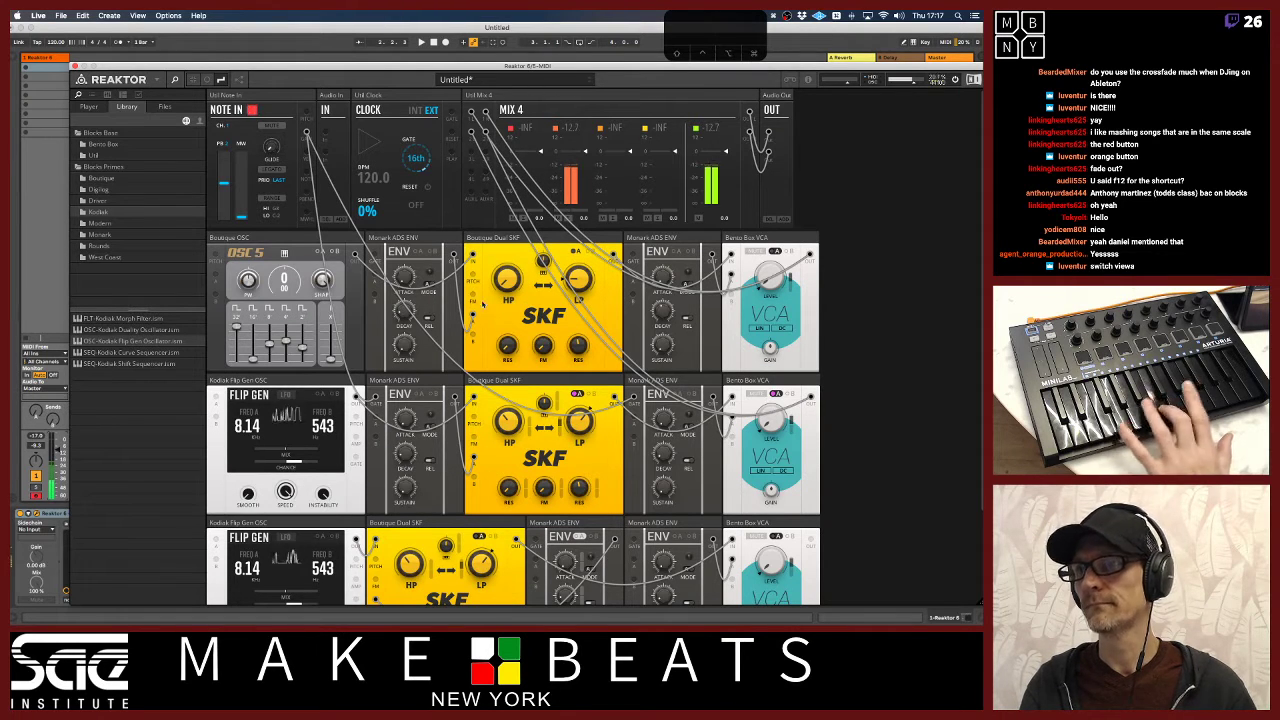
Duplicate the Boutique OSC and place the copy right after the Flip Gen oscillator in the second row
{"action": "scroll", "coordinate": [834, 372], "scroll_direction": "down", "scroll_amount": 3}
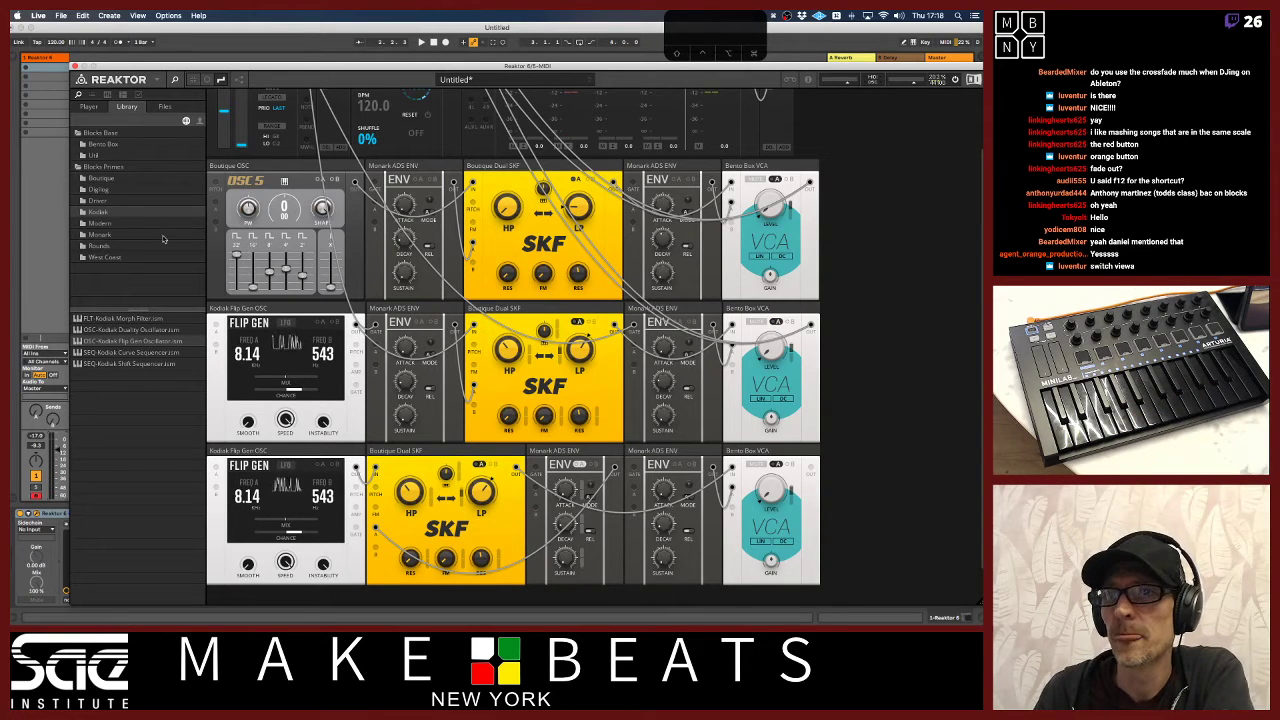
{"action": "right_click", "coordinate": [274, 175]}
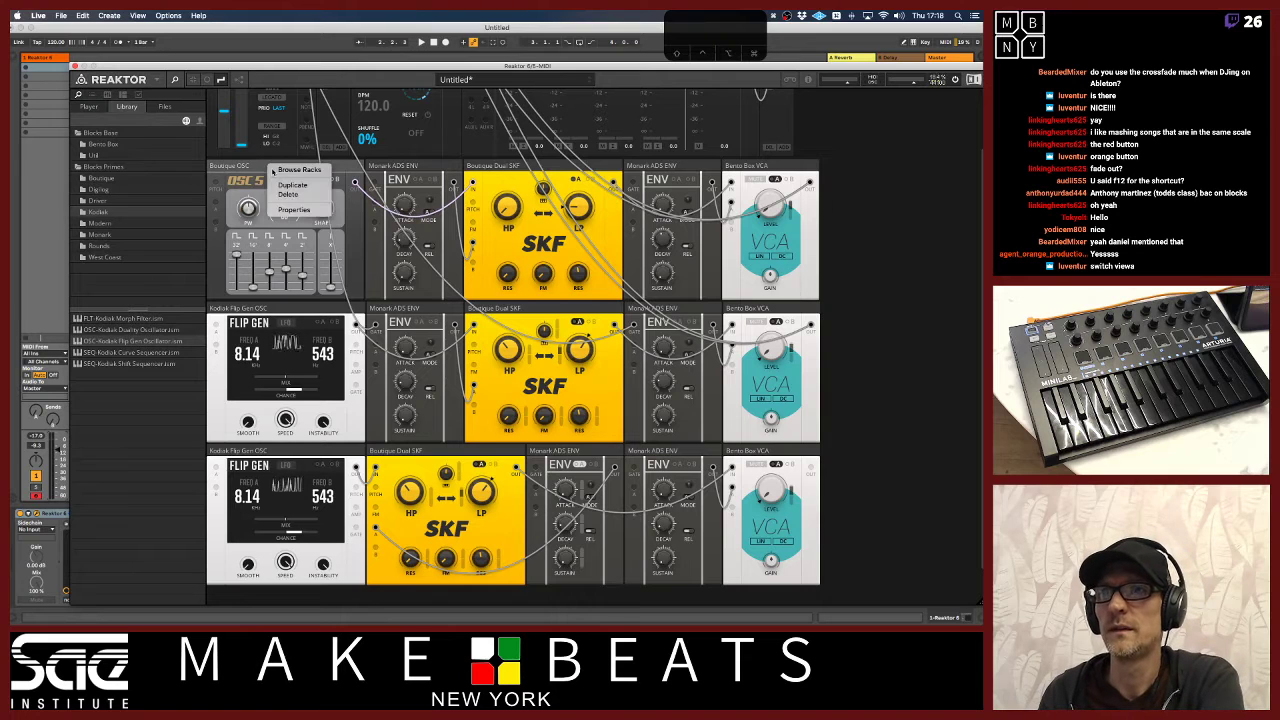
{"action": "left_click", "coordinate": [290, 185]}
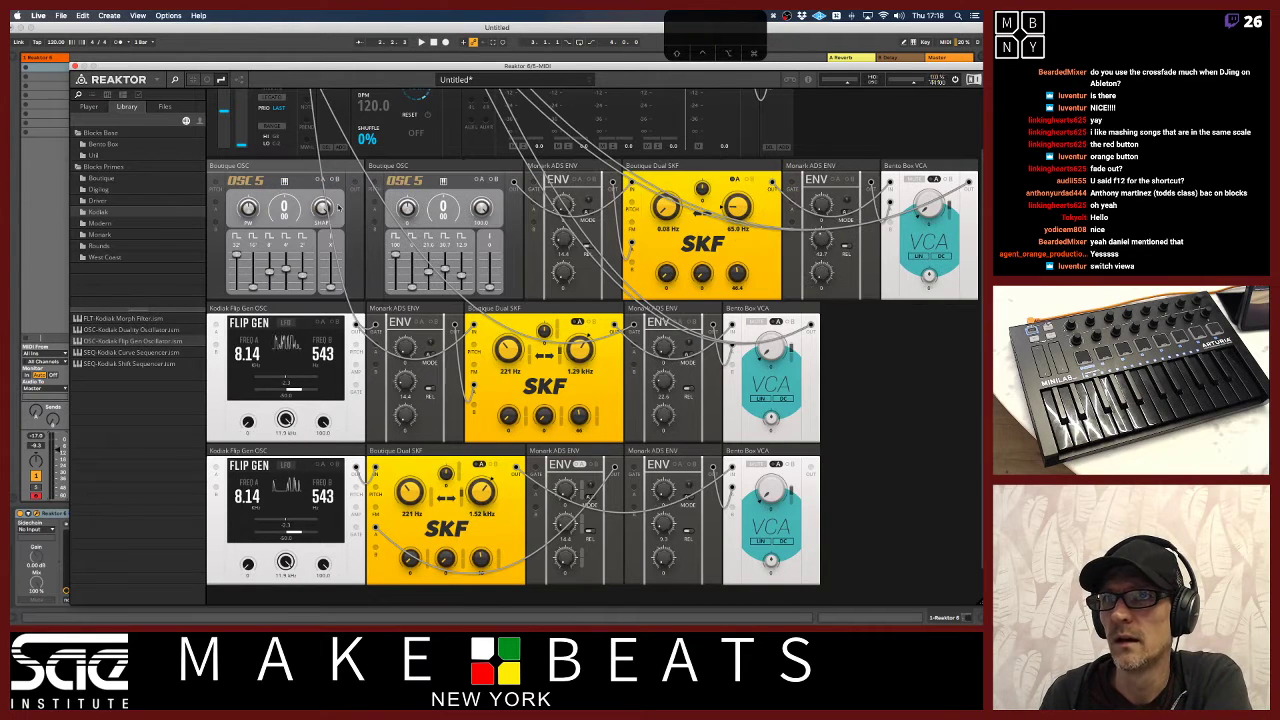
{"action": "left_click_drag", "start_coordinate": [433, 181], "coordinate": [406, 369]}
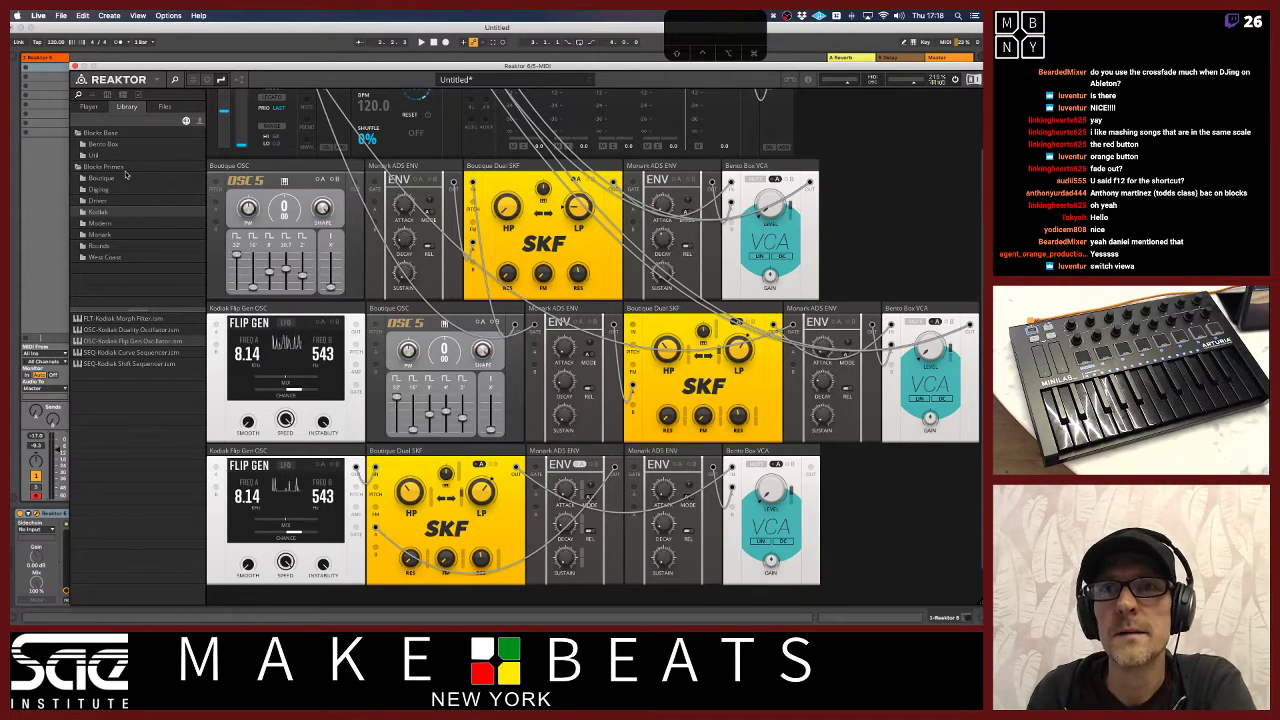
Add the Bento Box Mix block after the second-row oscillators and patch the Flip Gen output into its first input
{"action": "left_click", "coordinate": [103, 145]}
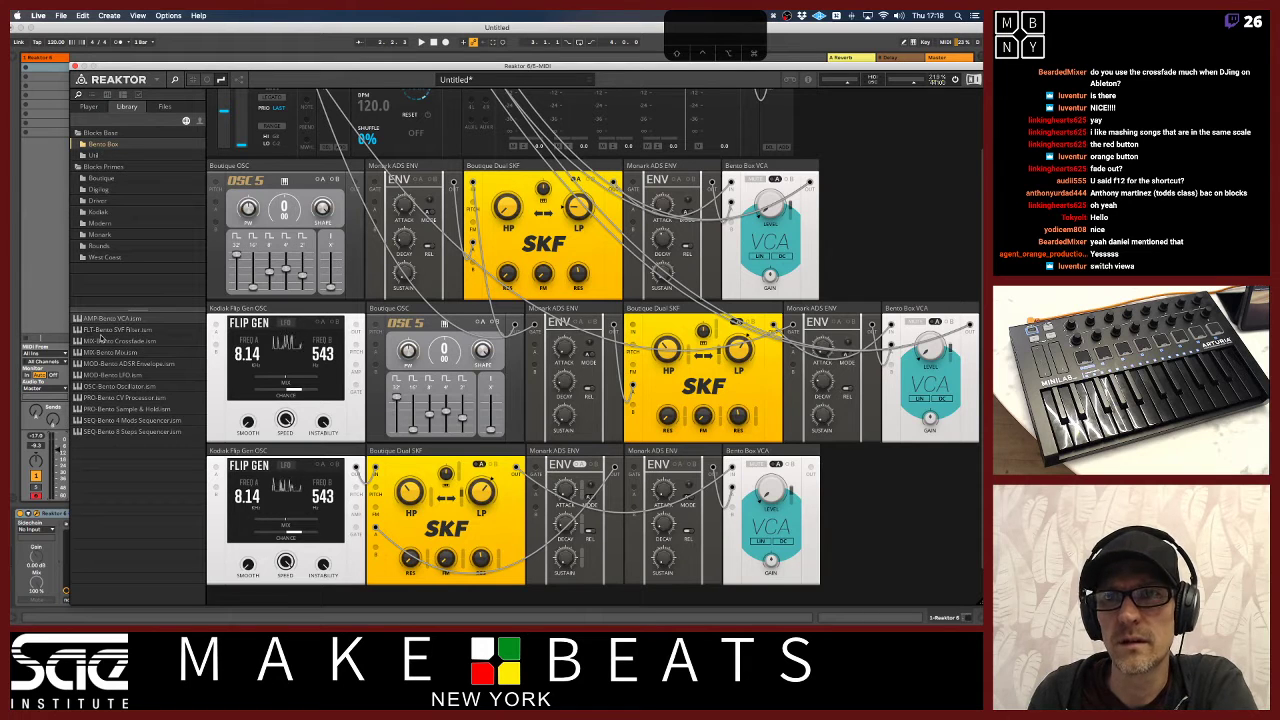
{"action": "left_click_drag", "start_coordinate": [114, 353], "coordinate": [526, 364]}
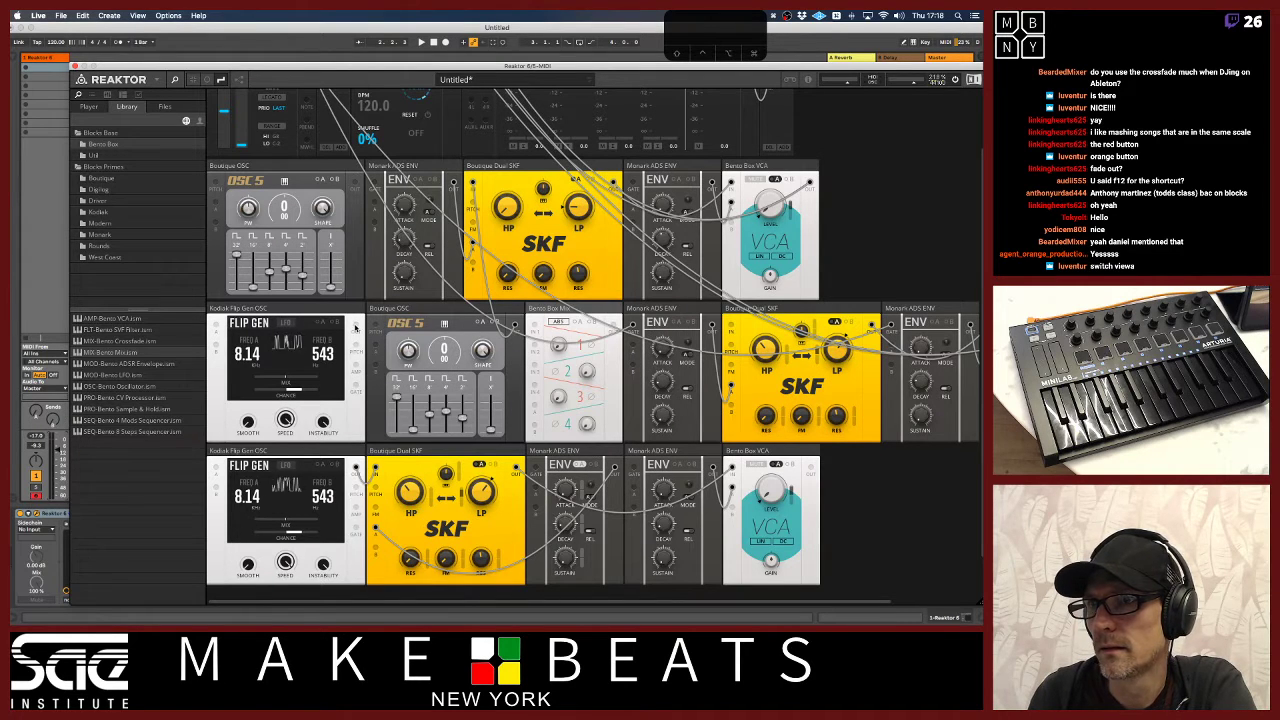
{"action": "left_click_drag", "start_coordinate": [355, 328], "coordinate": [534, 326]}
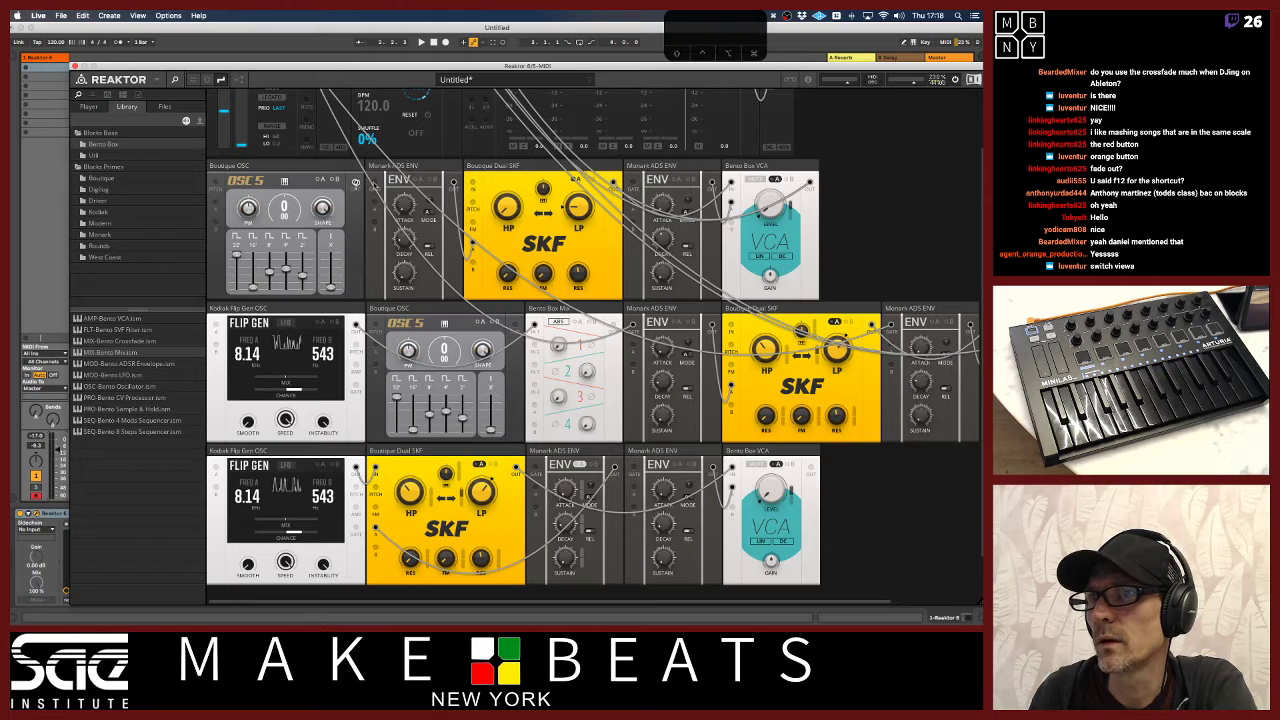
Patch the first-row Boutique OSC output into its SKF filter, and move the second-row Boutique OSC ahead of the Flip Gen
{"action": "left_click_drag", "start_coordinate": [356, 182], "coordinate": [473, 212]}
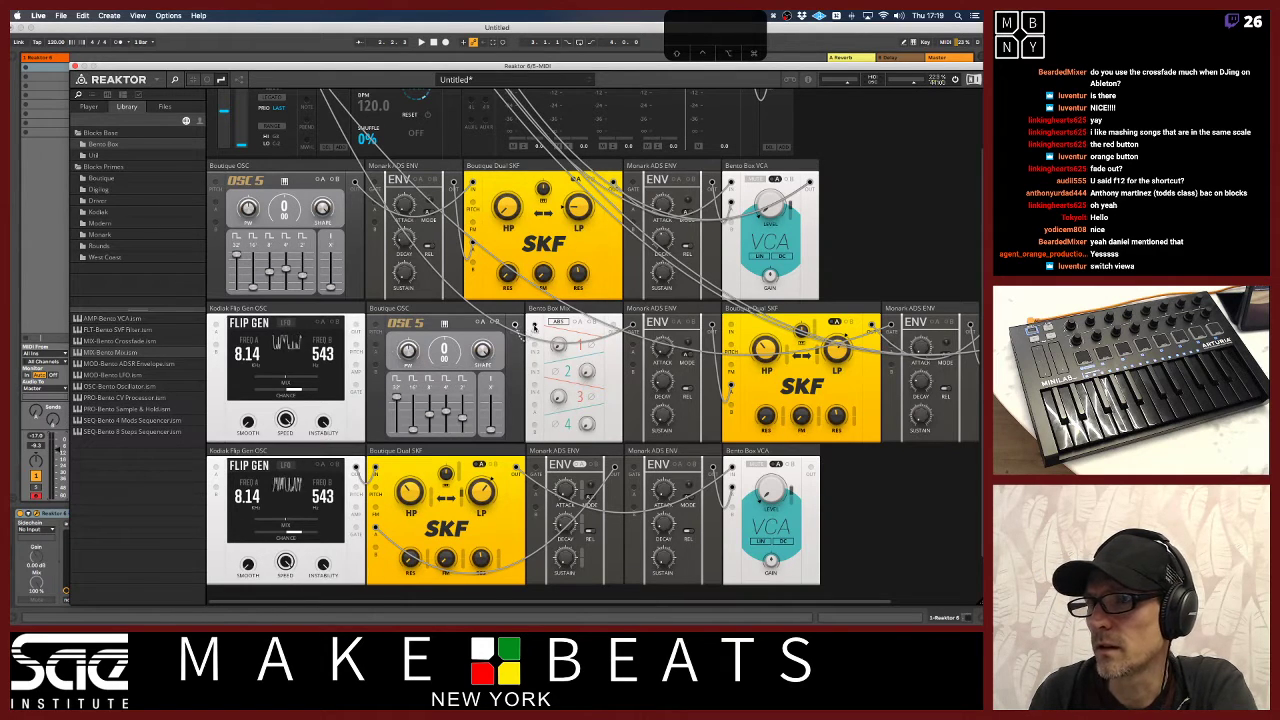
{"action": "left_click_drag", "start_coordinate": [504, 310], "coordinate": [322, 311]}
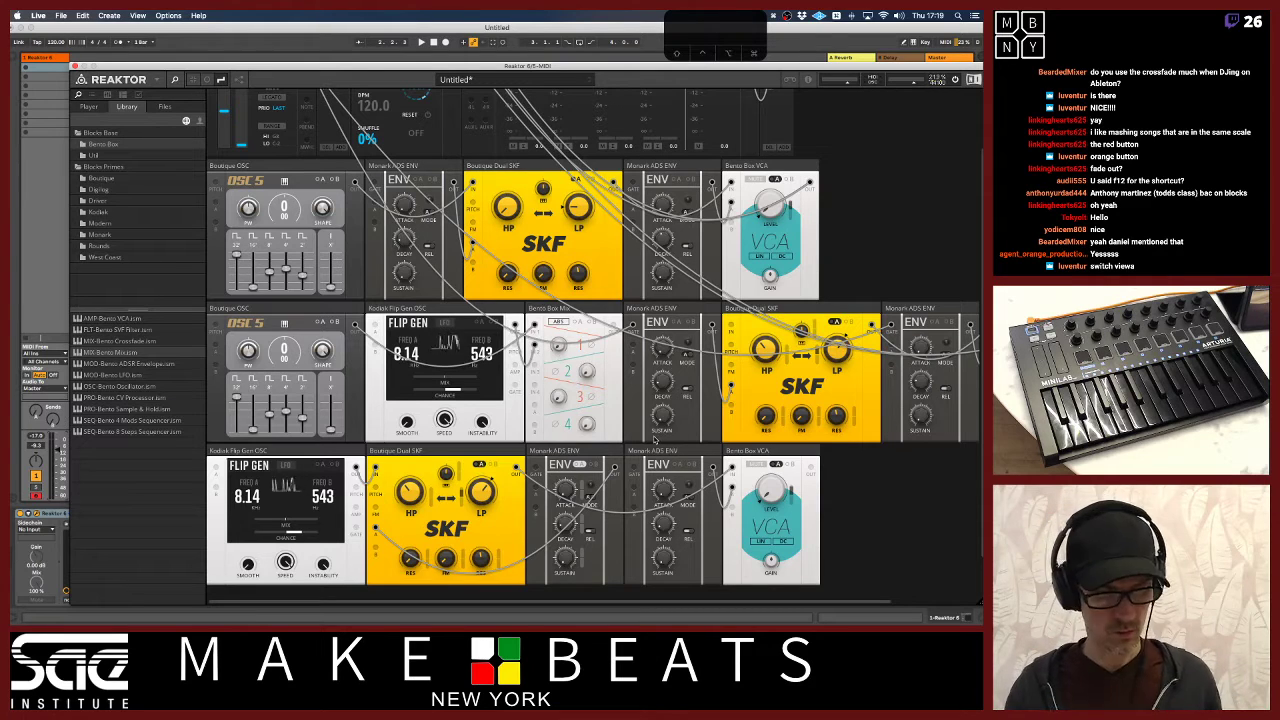
{"action": "scroll", "coordinate": [655, 440], "scroll_direction": "right", "scroll_amount": 3}
{"action": "scroll", "coordinate": [655, 440], "scroll_direction": "right", "scroll_amount": 6}
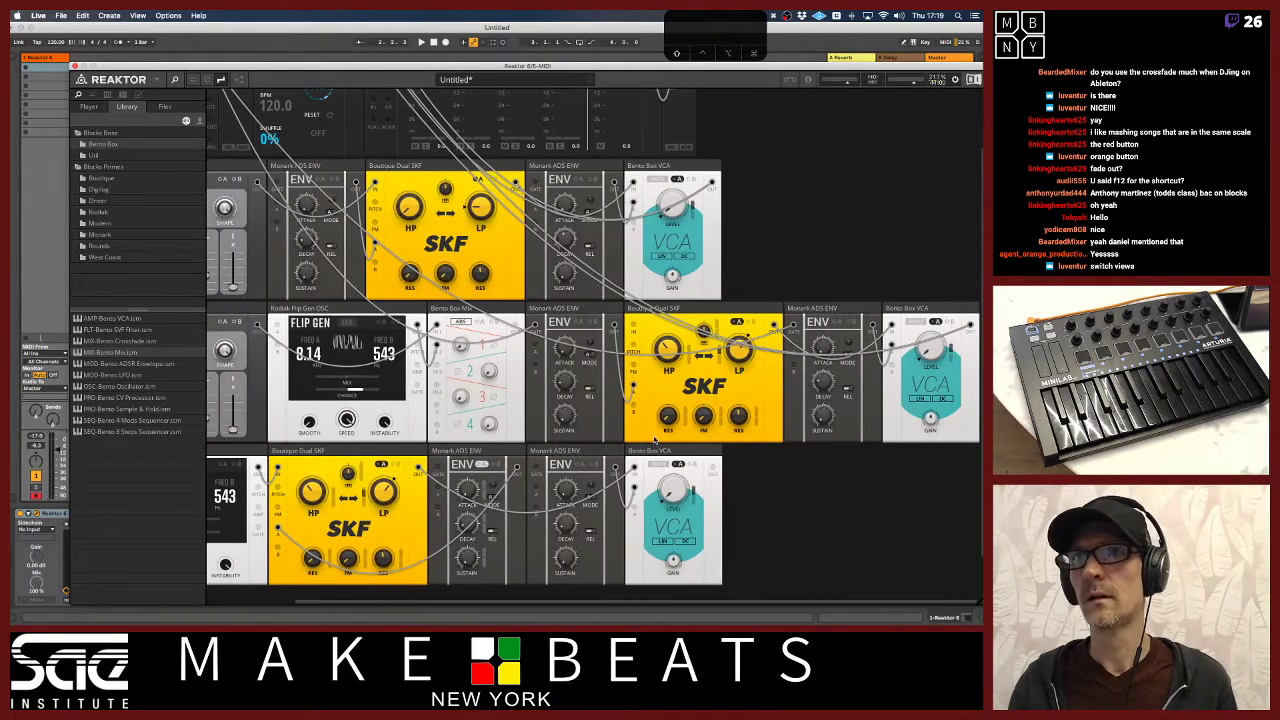
Start saving the Reaktor rack as a new file and choose the Teaching folder as the location
{"action": "left_click", "coordinate": [155, 79]}
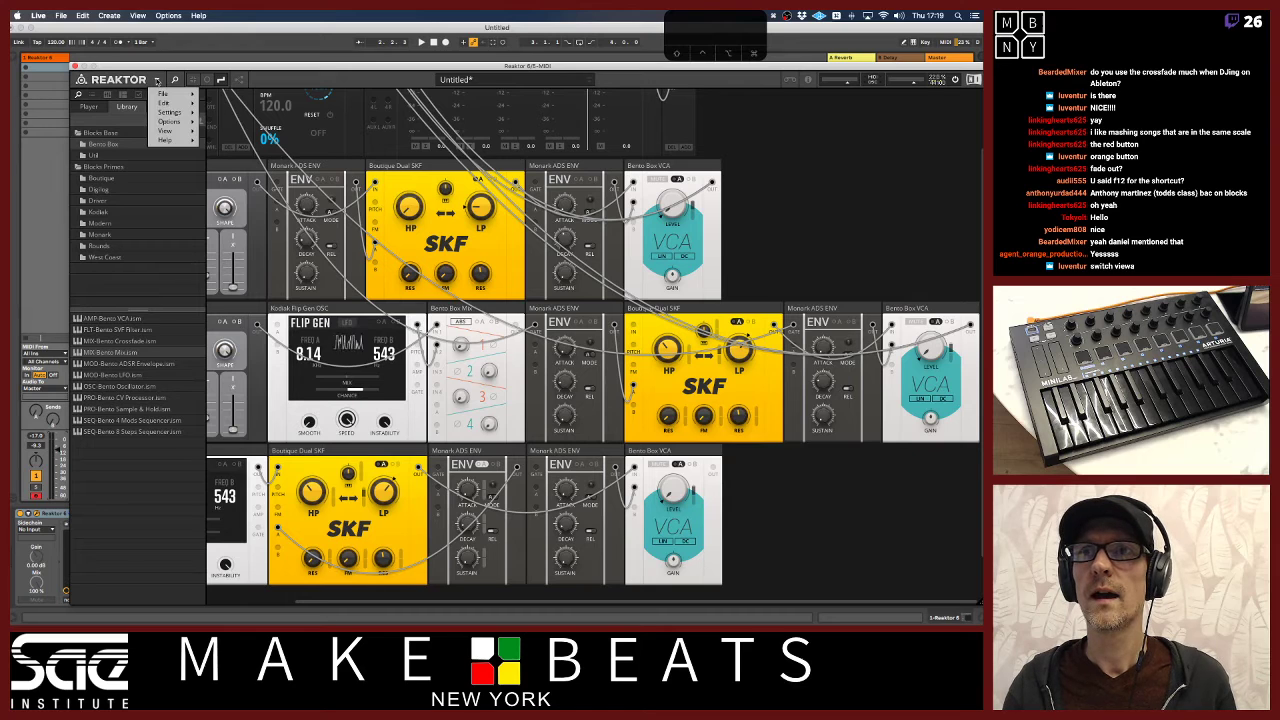
{"action": "mouse_move", "coordinate": [172, 94]}
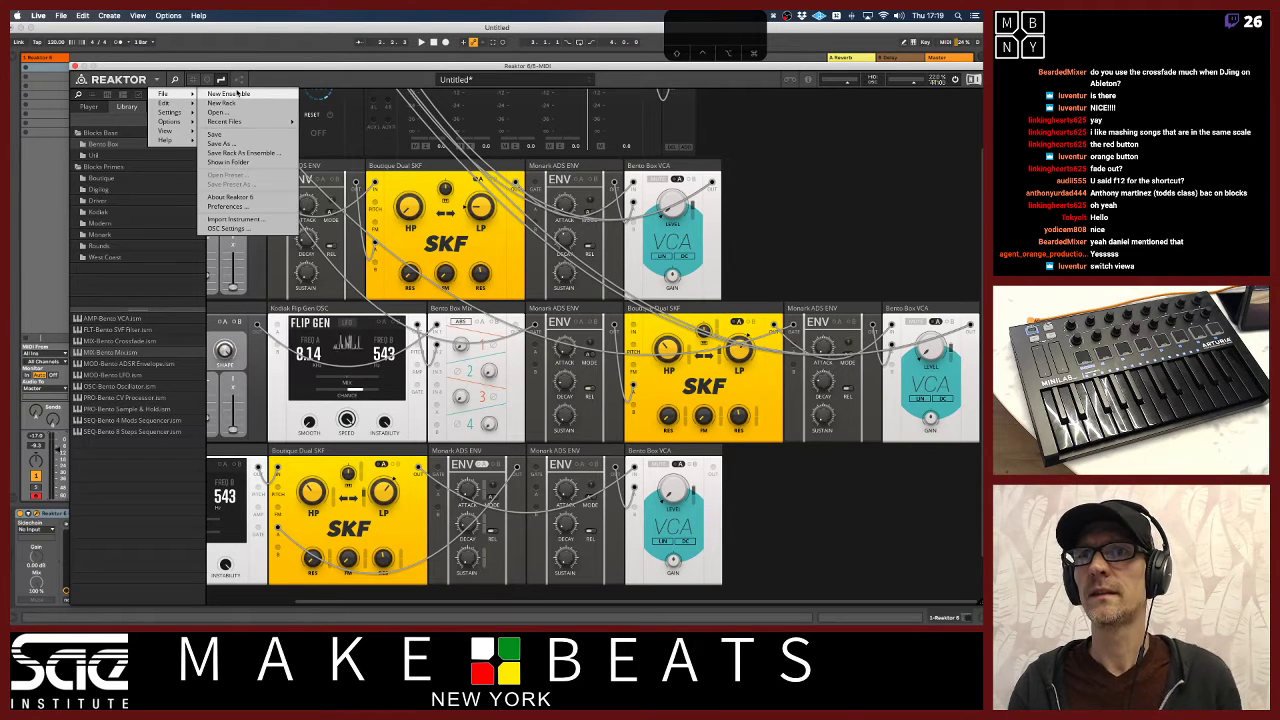
{"action": "left_click", "coordinate": [221, 144]}
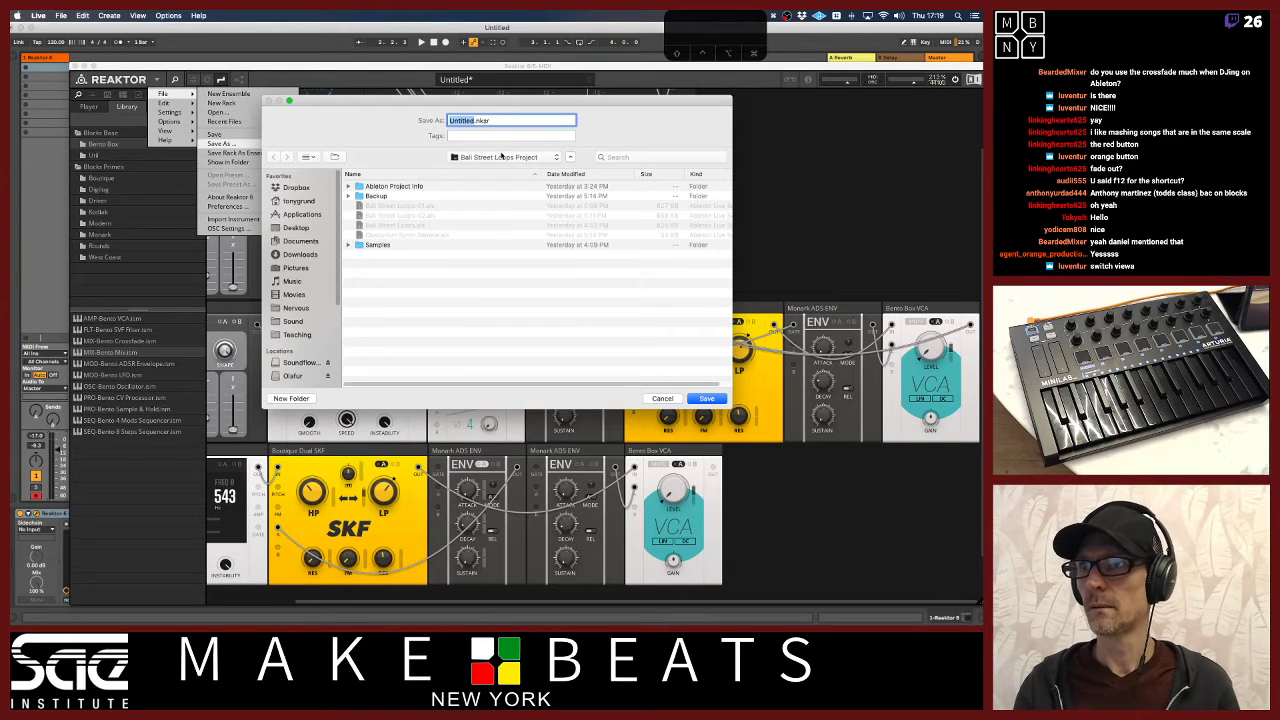
{"action": "left_click", "coordinate": [502, 157]}
{"action": "left_click", "coordinate": [503, 167]}
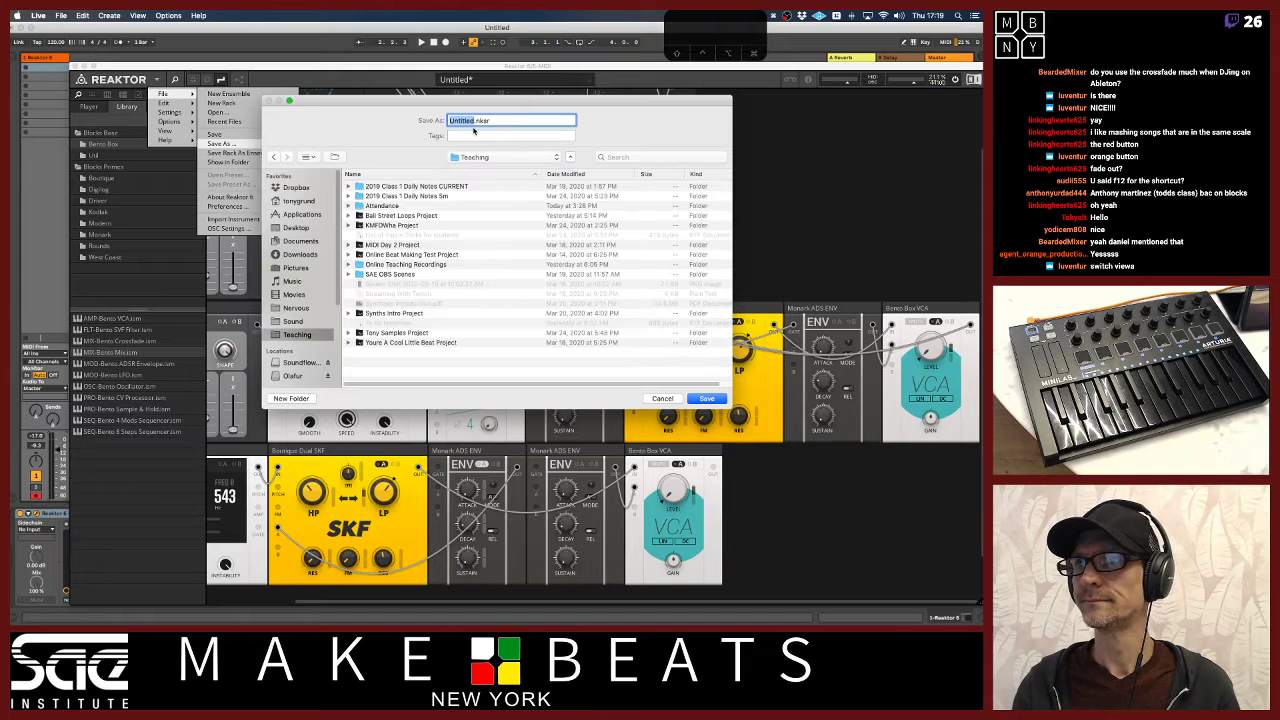
{"action": "type", "text": "Drums"}
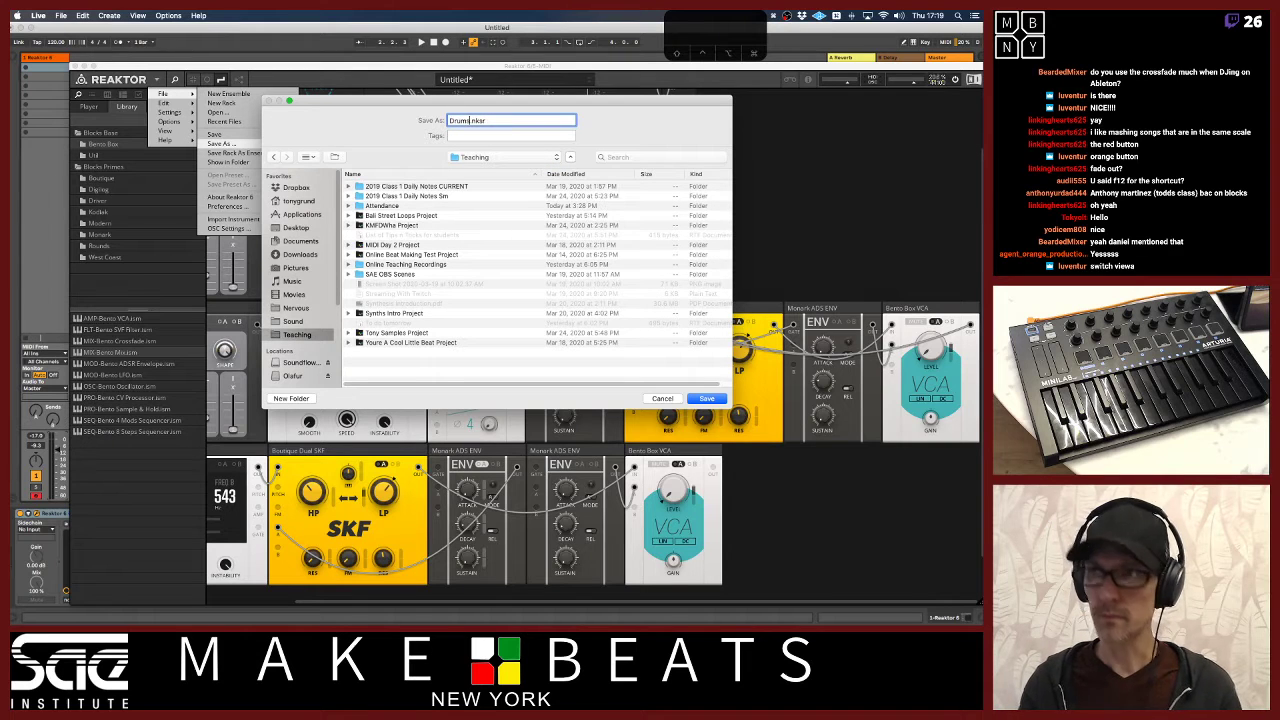
{"action": "type", "text": "m"}
{"action": "key", "text": "BackSpace"}
{"action": "key", "text": "BackSpace"}
{"action": "key", "text": "BackSpace"}
{"action": "key", "text": "BackSpace"}
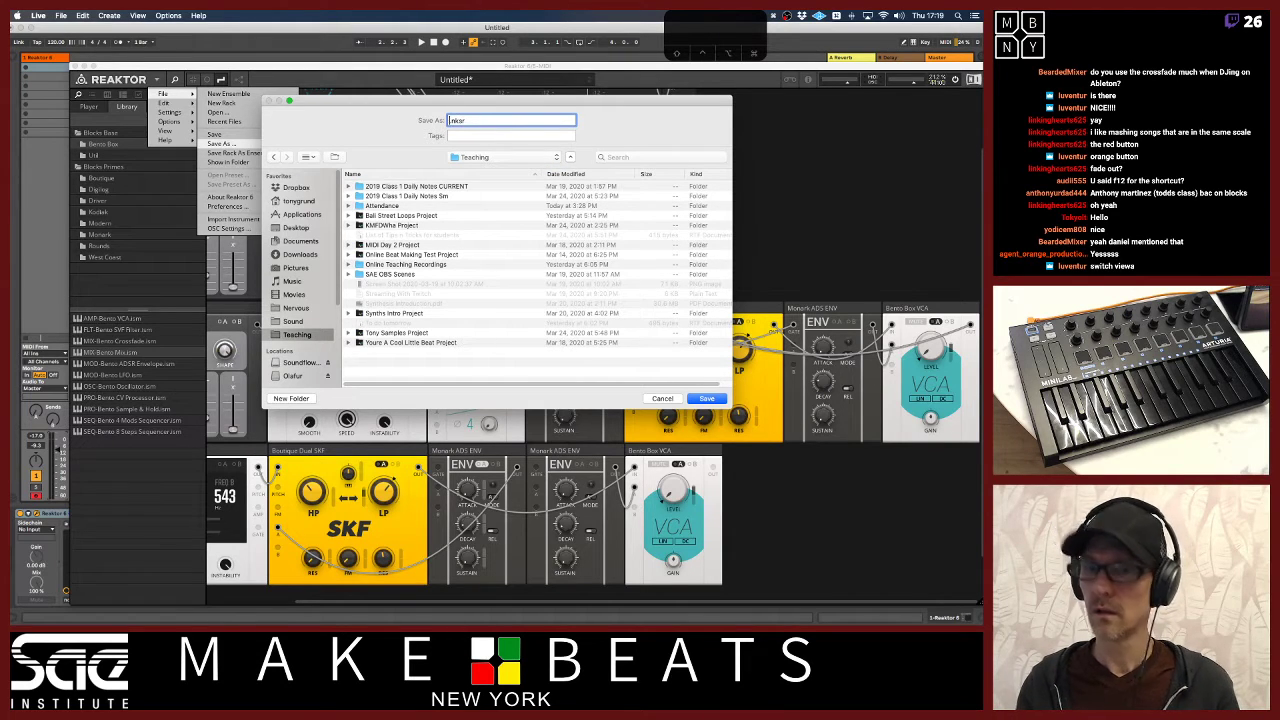
Name the rack file BD-SD-CH-SEQ and save it
{"action": "type", "text": "Be"}
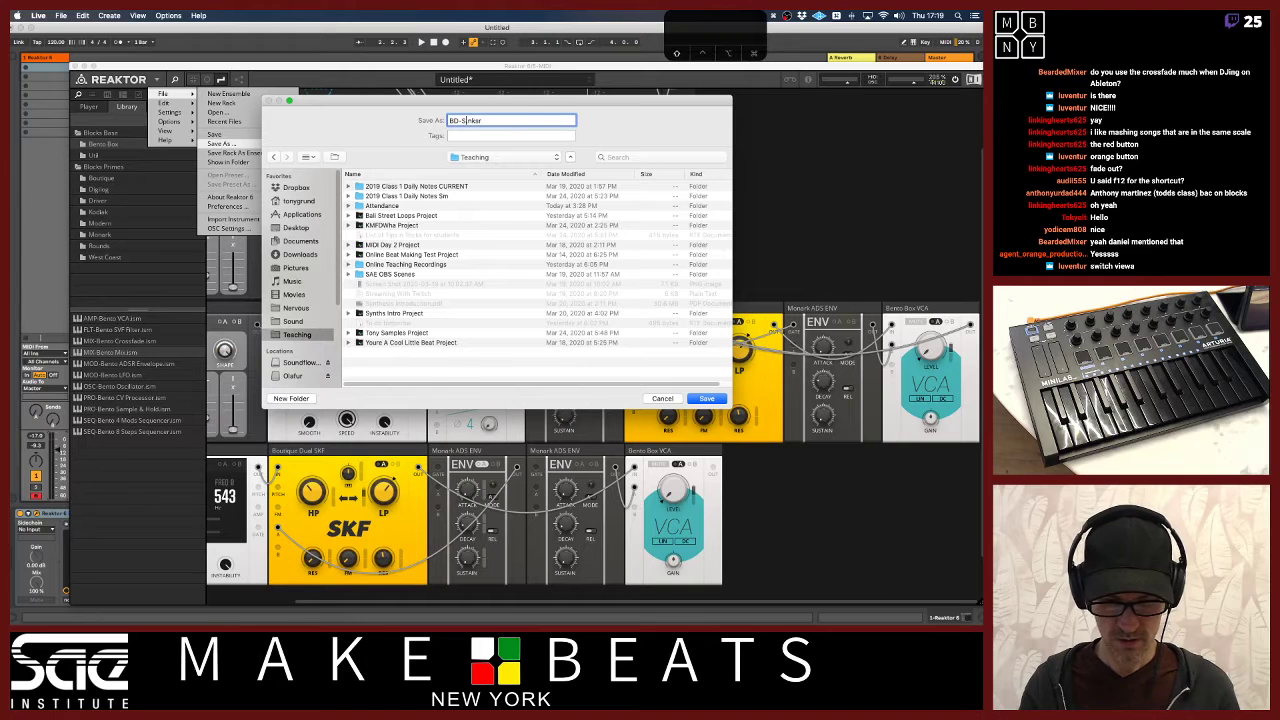
{"action": "type", "text": "-SD-"}
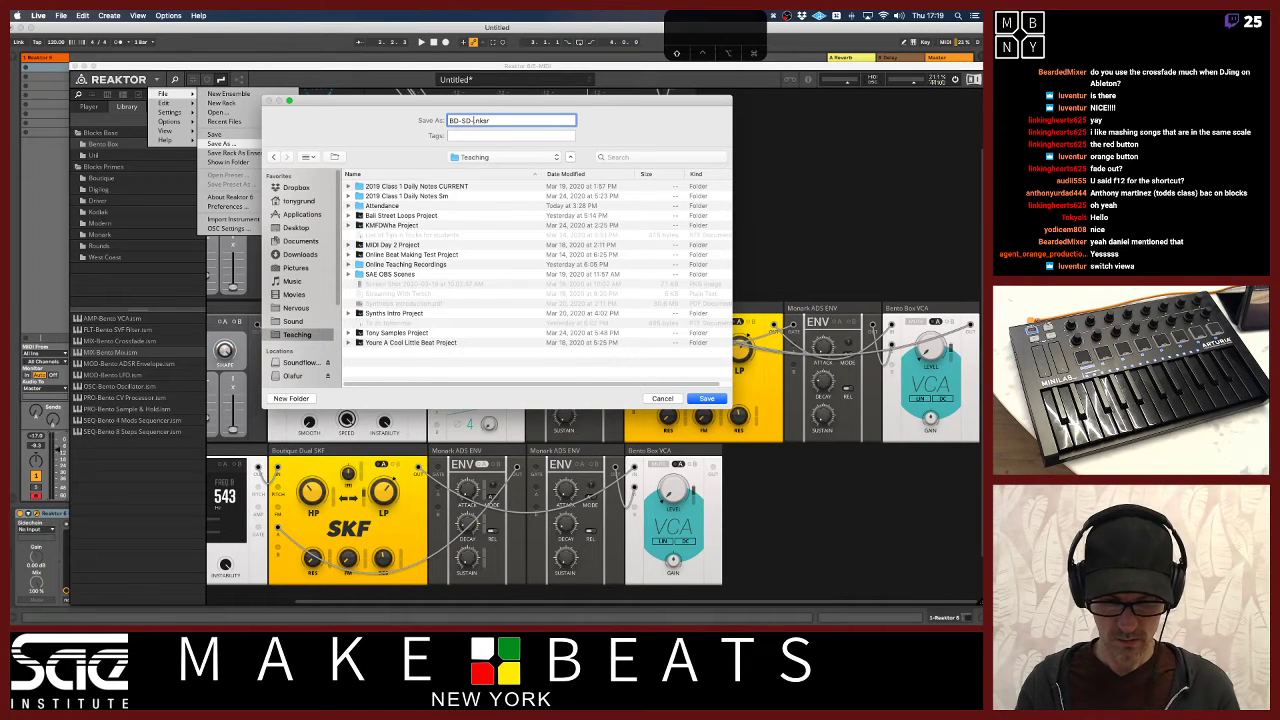
{"action": "type", "text": "Ch-"}
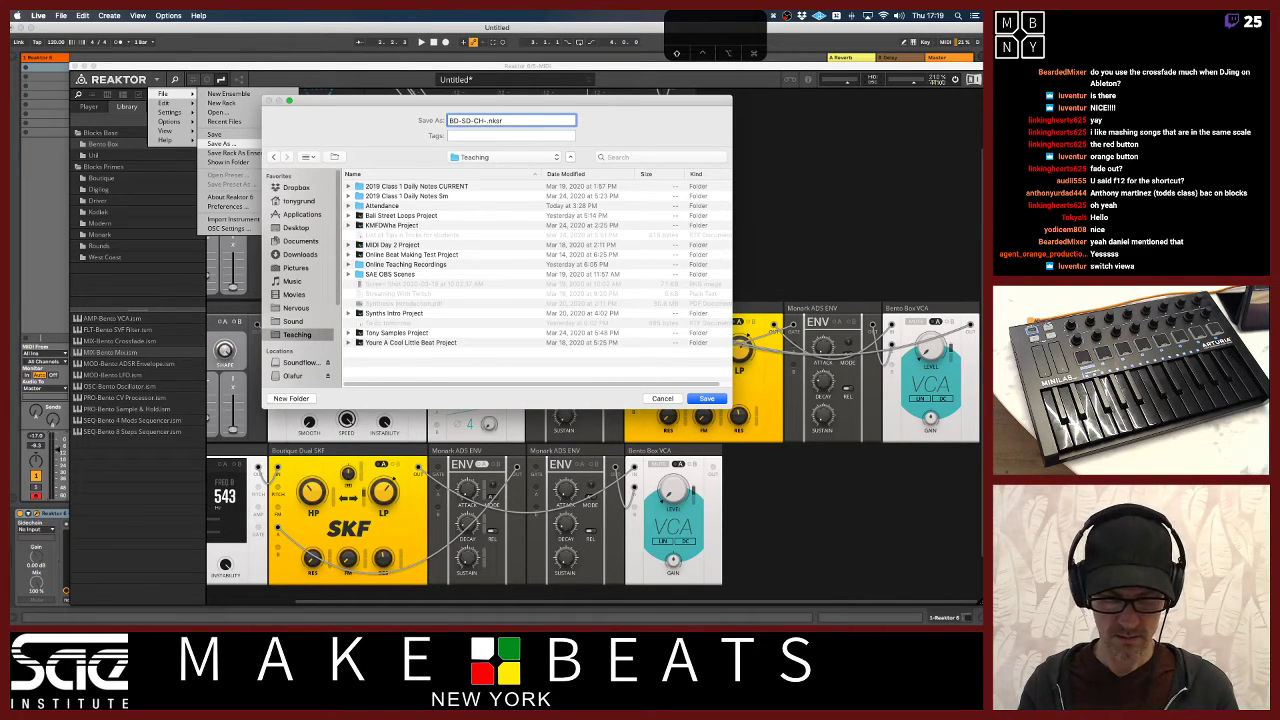
{"action": "type", "text": "SEQ"}
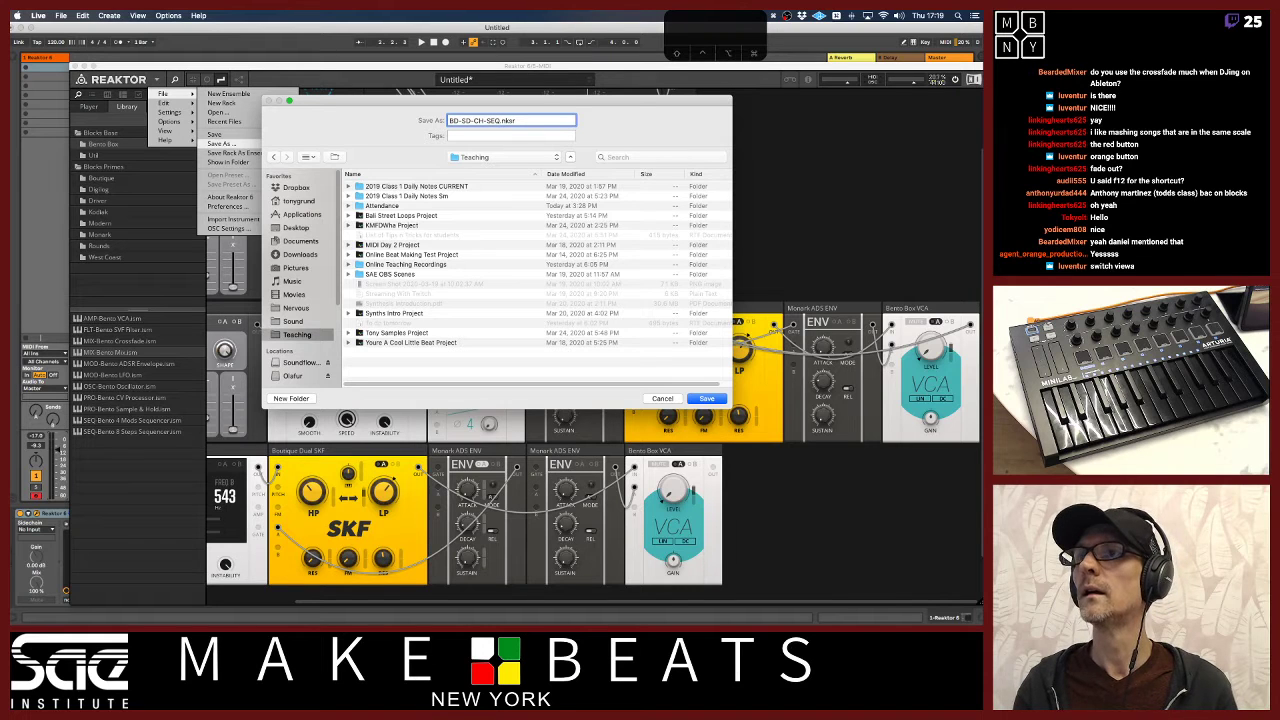
{"action": "key", "text": "Return"}
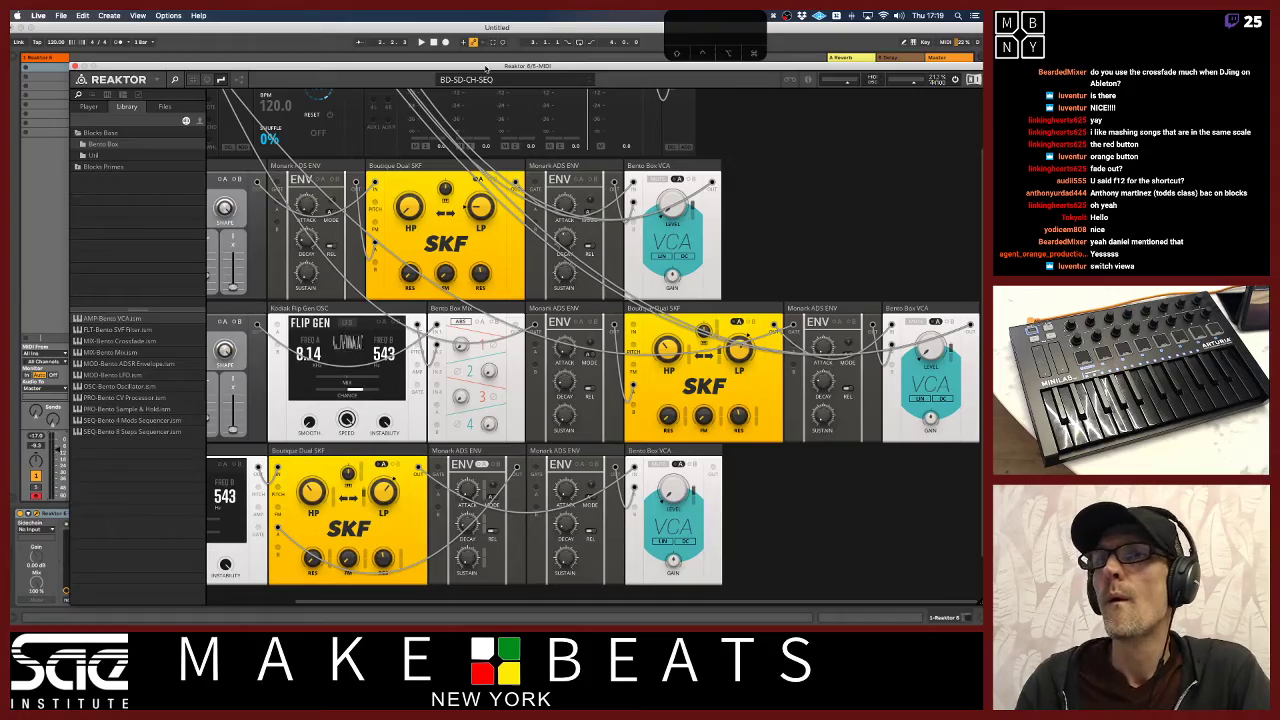
{"action": "mouse_move", "coordinate": [486, 68]}
{"action": "left_mouse_down"}
{"action": "mouse_move", "coordinate": [429, 28]}
{"action": "mouse_move", "coordinate": [486, 62]}
{"action": "mouse_move", "coordinate": [482, 74]}
{"action": "left_mouse_up"}
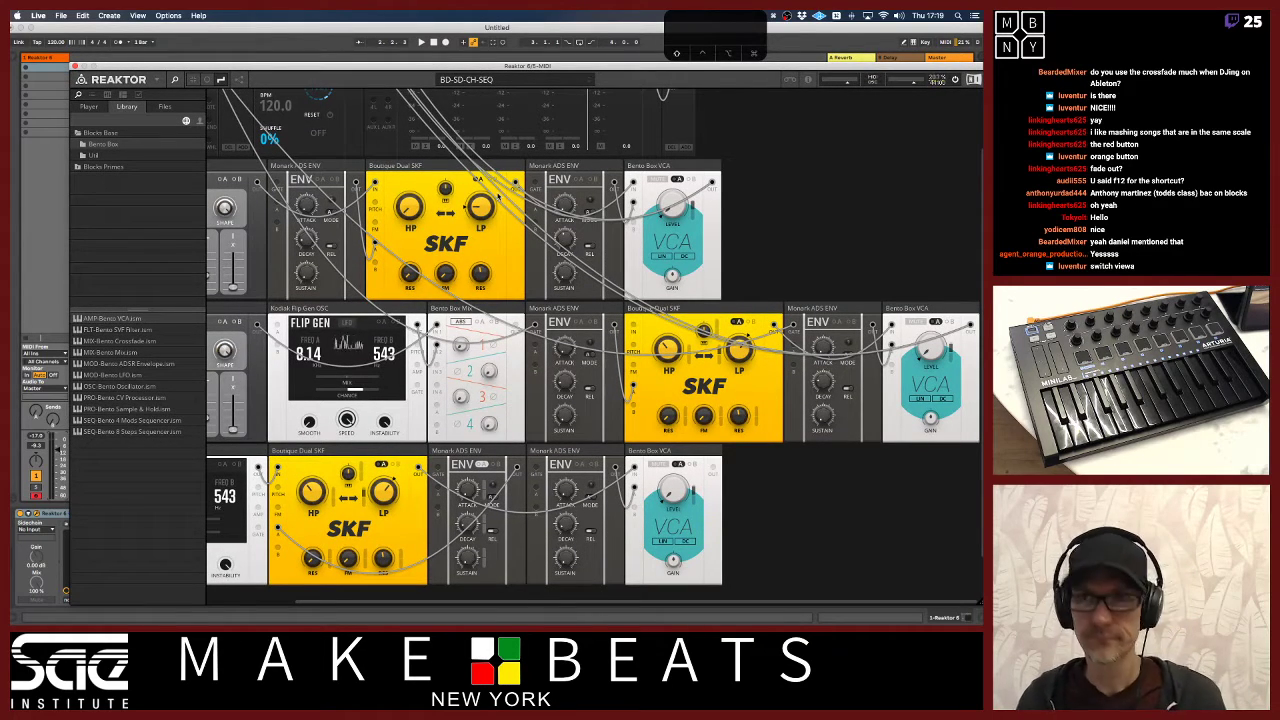
{"action": "left_click", "coordinate": [158, 80]}
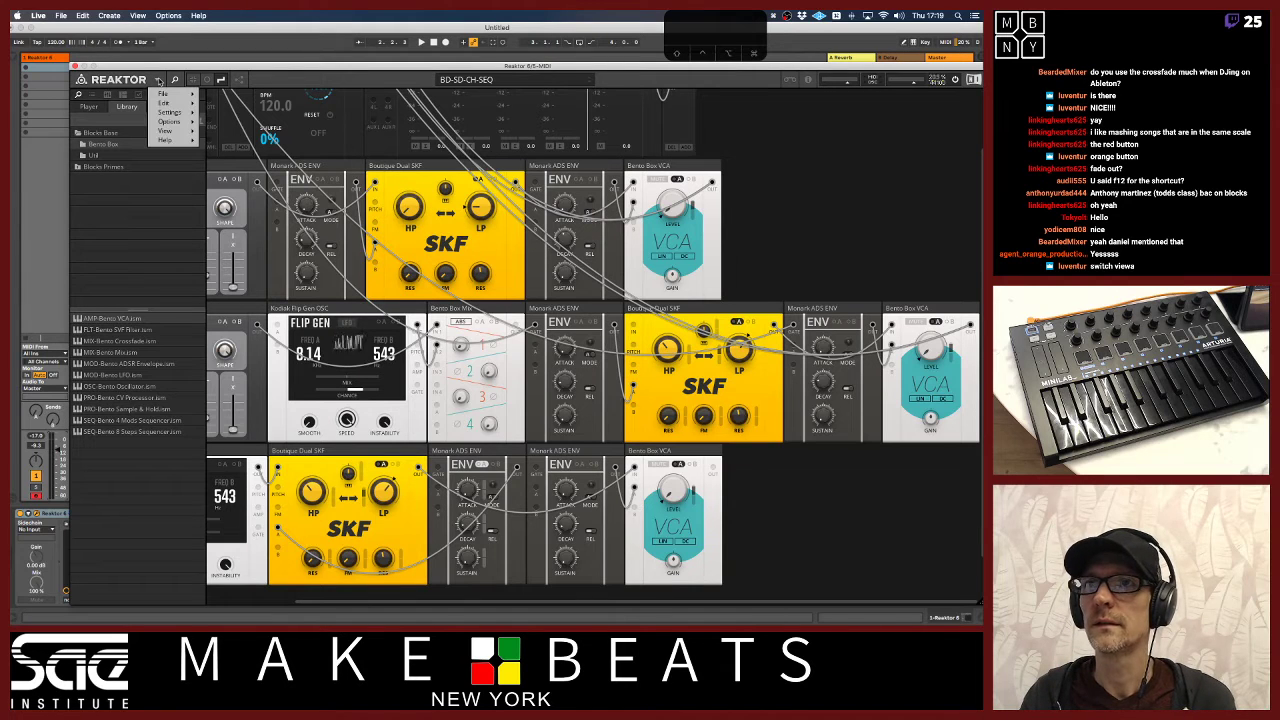
{"action": "mouse_move", "coordinate": [164, 132]}
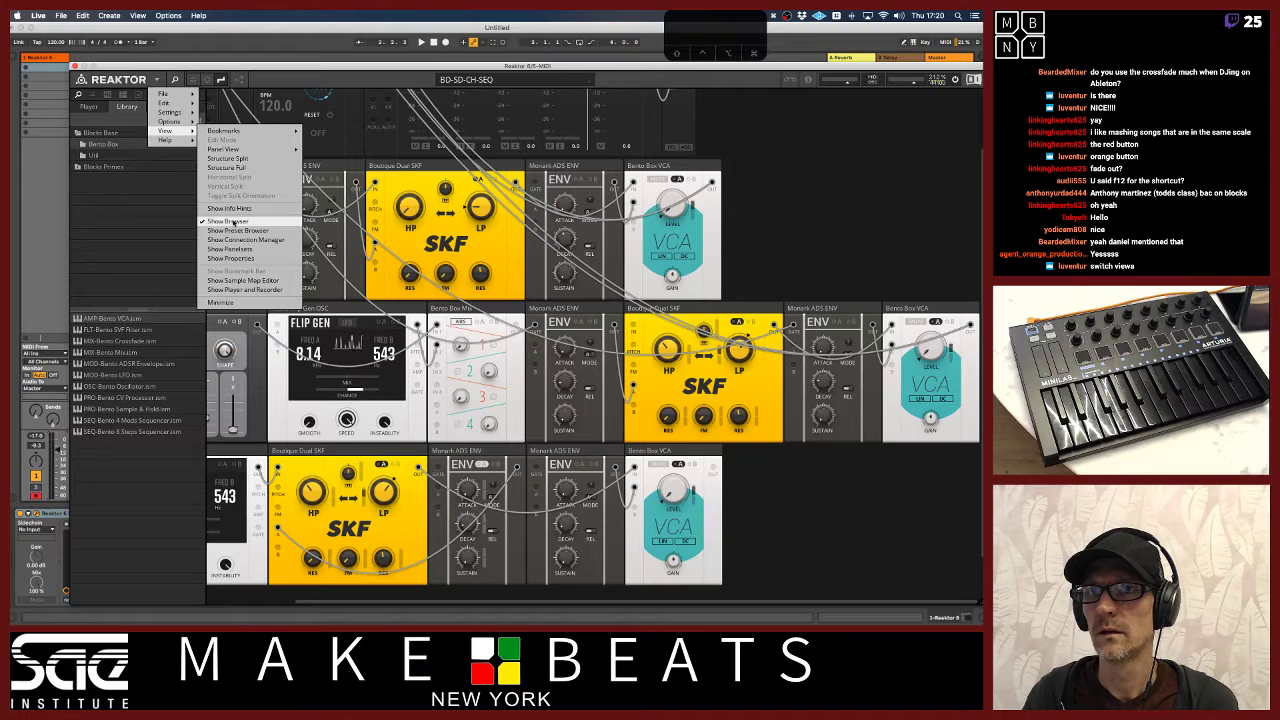
{"action": "left_click", "coordinate": [236, 208]}
{"action": "left_click", "coordinate": [158, 79]}
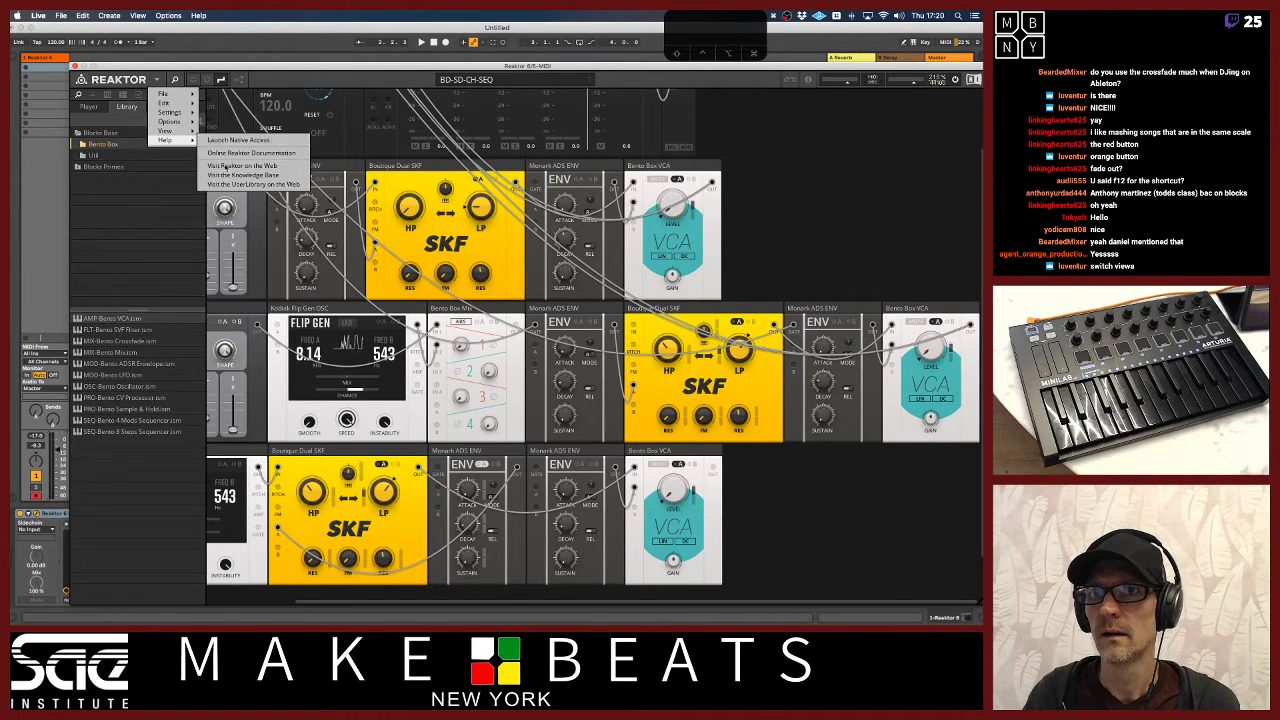
{"action": "mouse_move", "coordinate": [189, 131]}
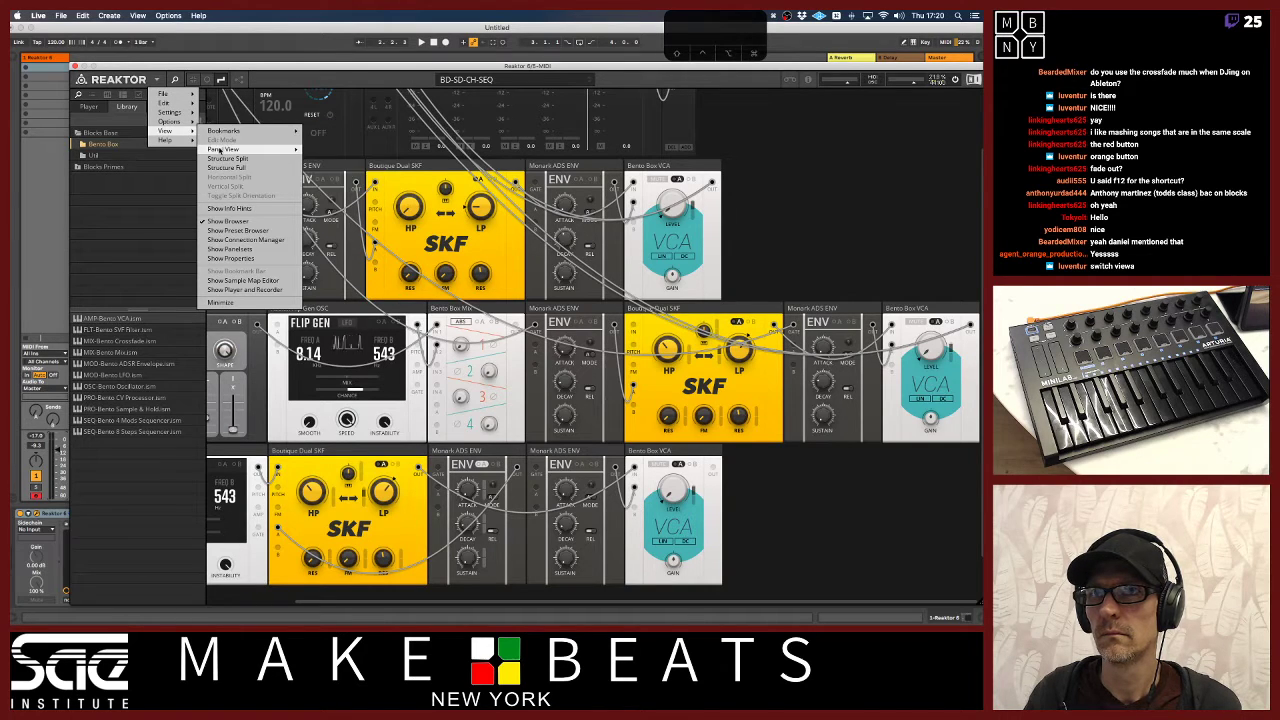
{"action": "mouse_move", "coordinate": [220, 150]}
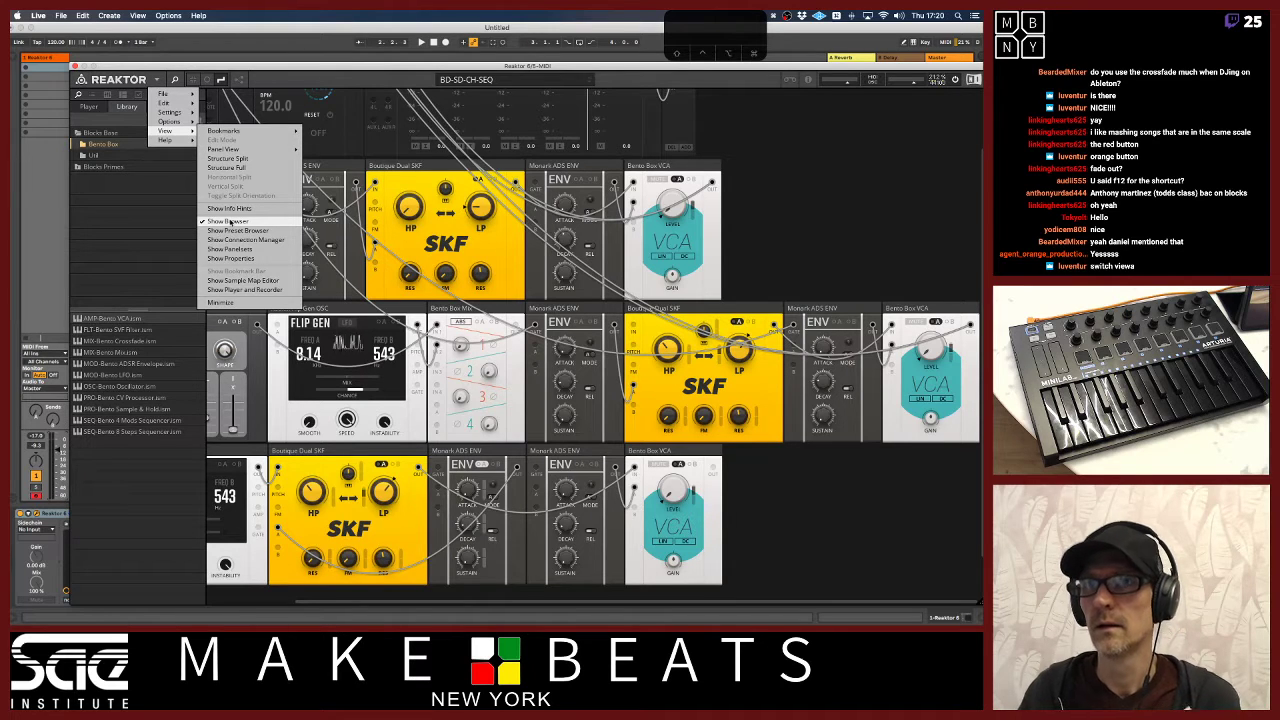
{"action": "left_click", "coordinate": [260, 79]}
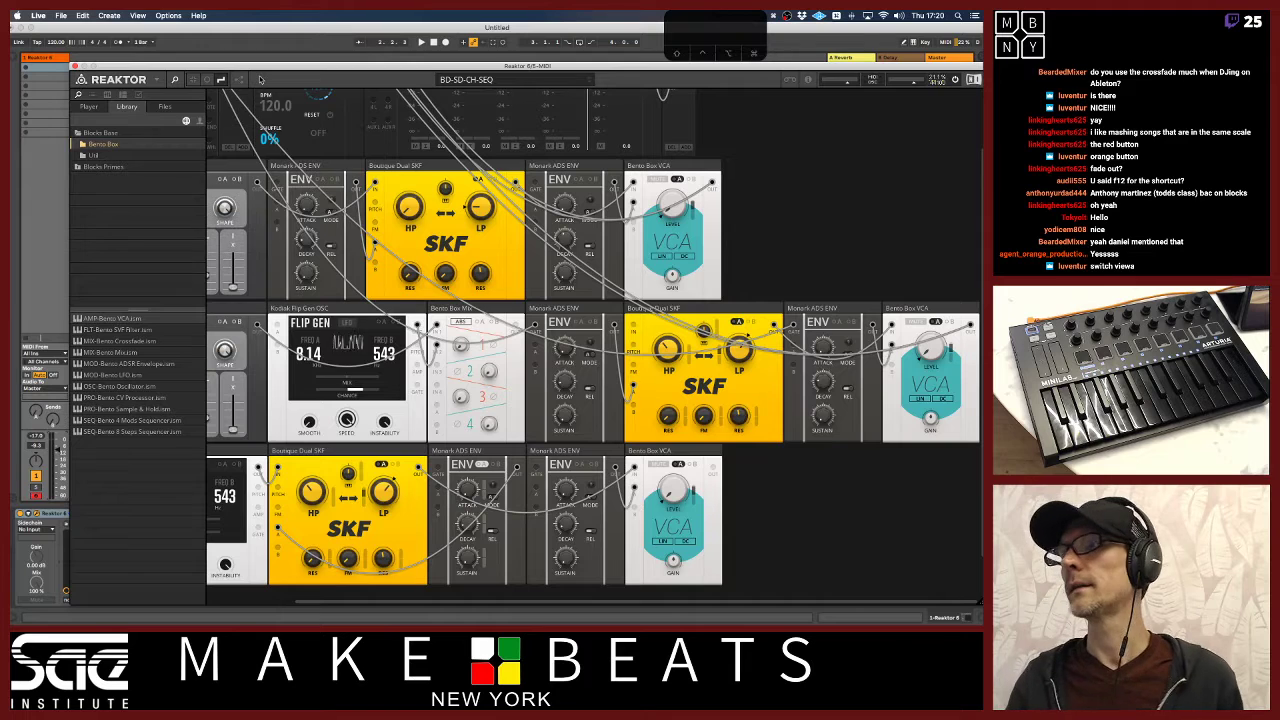
Hide the library browser, and close and reopen the Reaktor plug-in window from its device in Ableton Live
{"action": "left_click", "coordinate": [173, 80]}
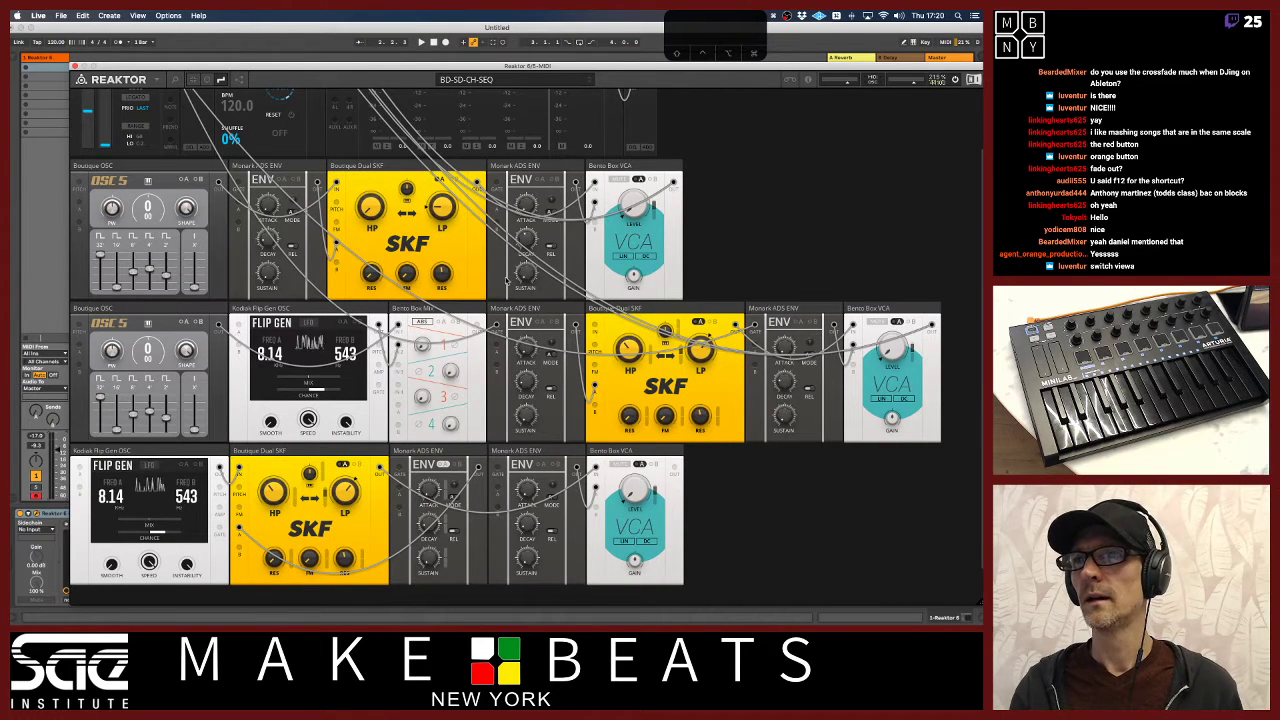
{"action": "scroll", "coordinate": [485, 304], "scroll_direction": "up", "scroll_amount": 3}
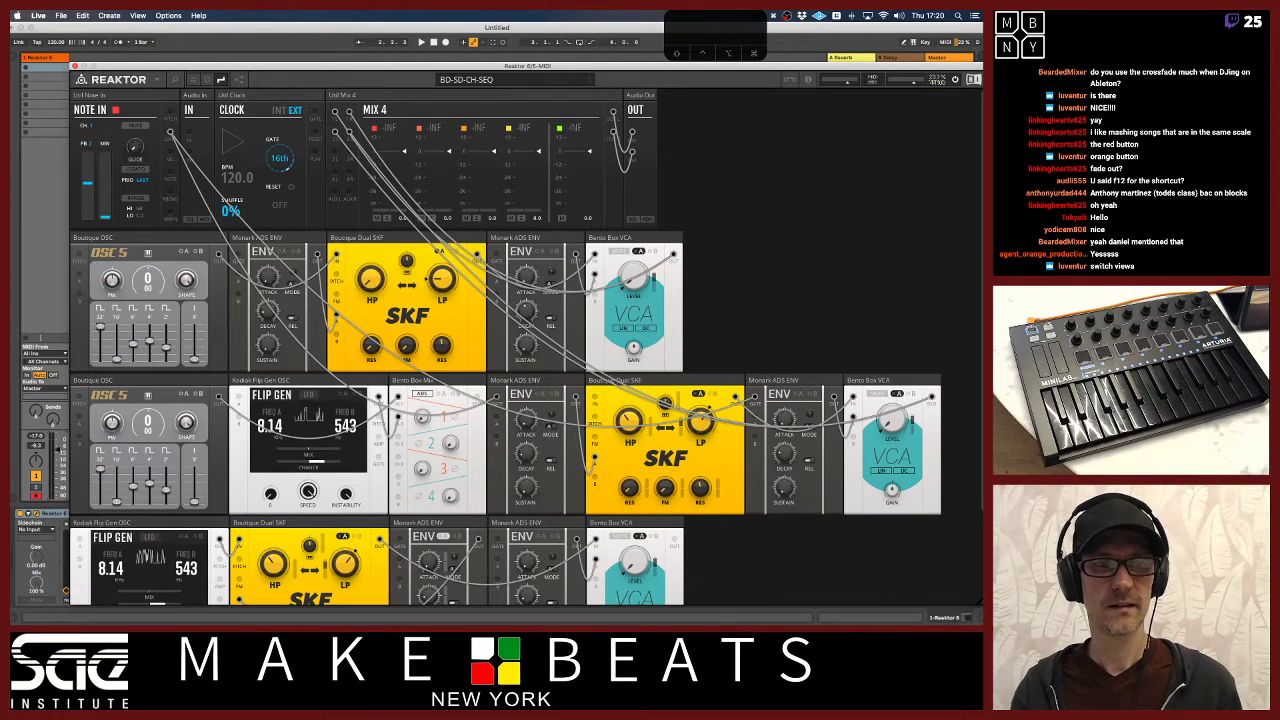
{"action": "key", "text": "super+w"}
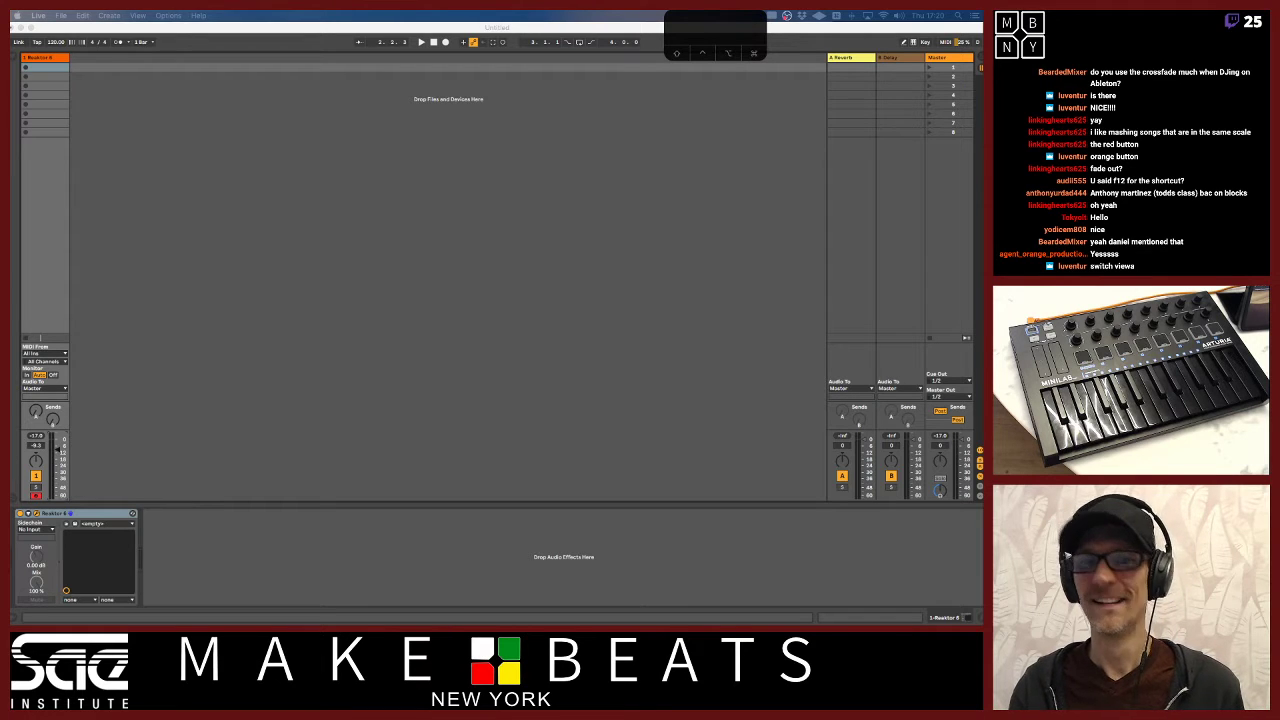
{"action": "left_click", "coordinate": [70, 512]}
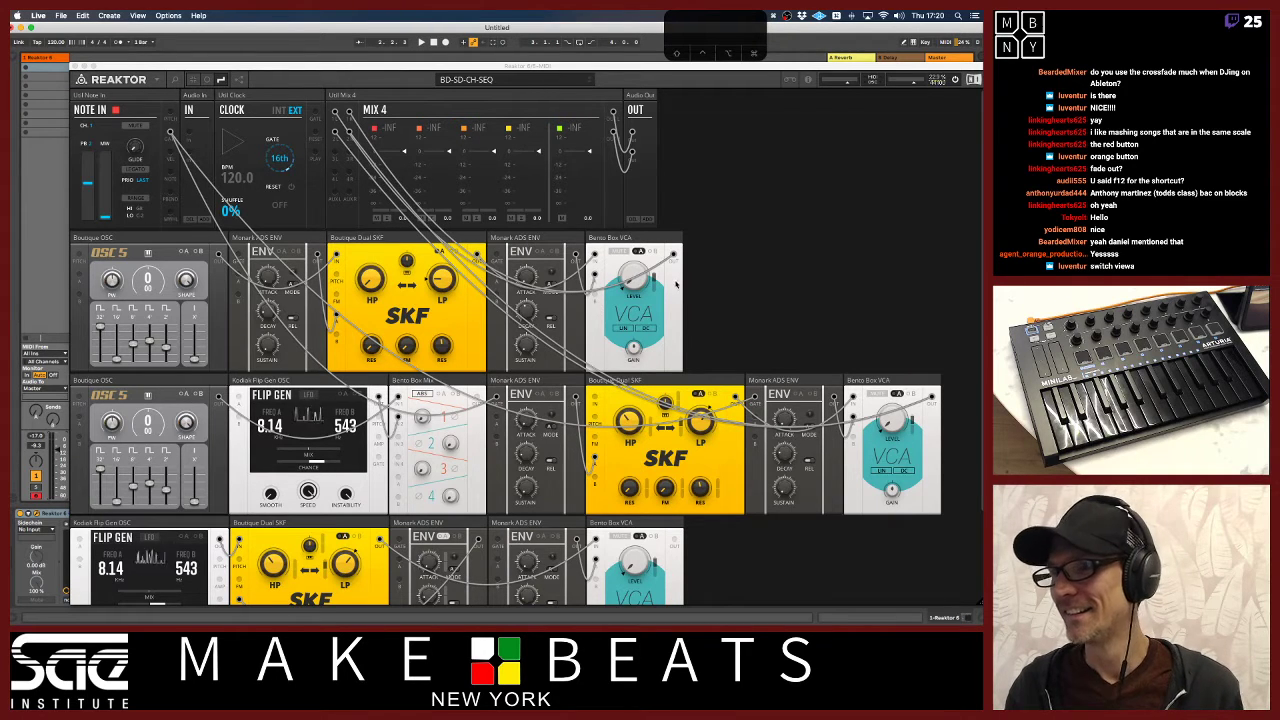
Connect the output of the third-row Bento Box VCA to an input of the Mix 4 block
{"action": "scroll", "coordinate": [742, 445], "scroll_direction": "down", "scroll_amount": 3}
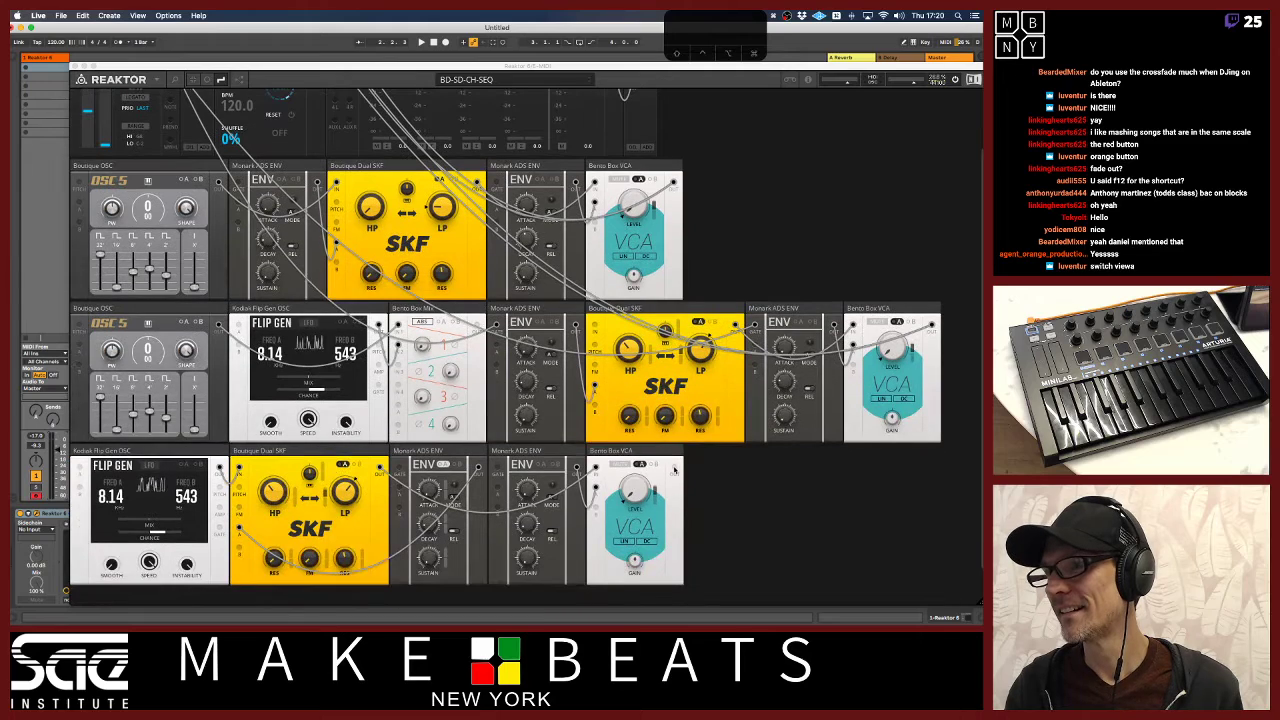
{"action": "scroll", "coordinate": [742, 445], "scroll_direction": "up", "scroll_amount": 2}
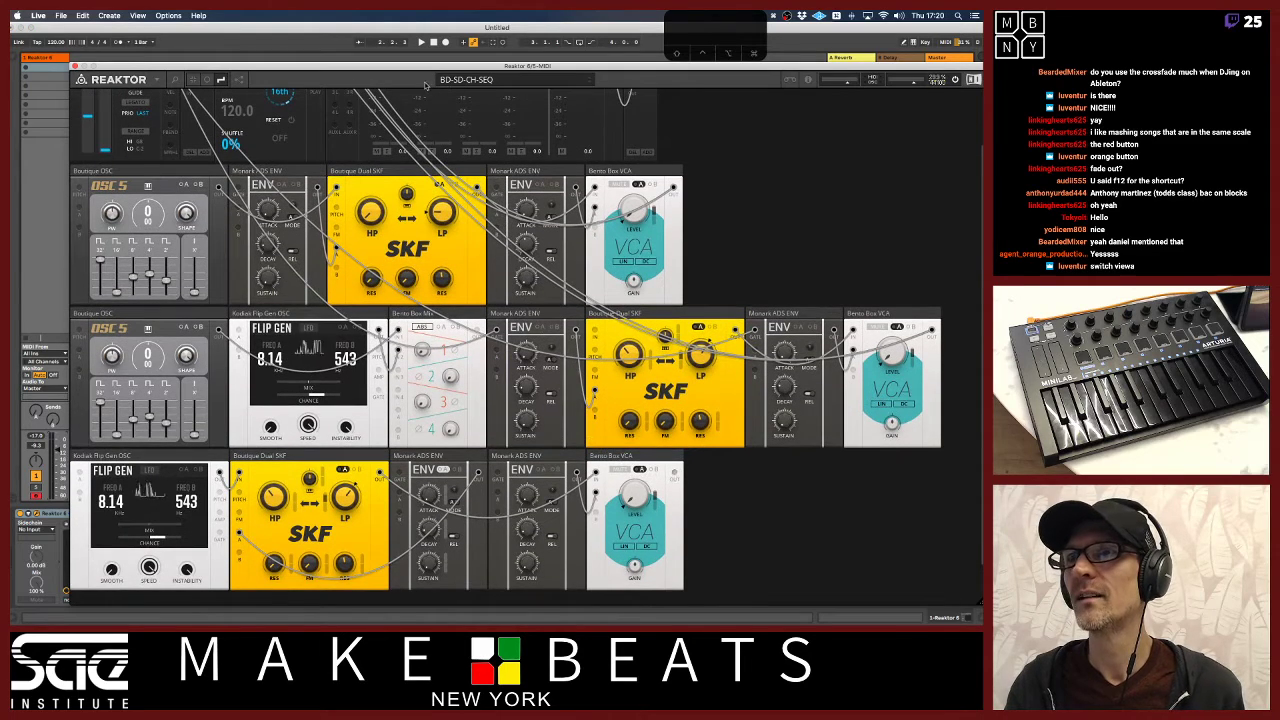
{"action": "scroll", "coordinate": [420, 100], "scroll_direction": "up", "scroll_amount": 3}
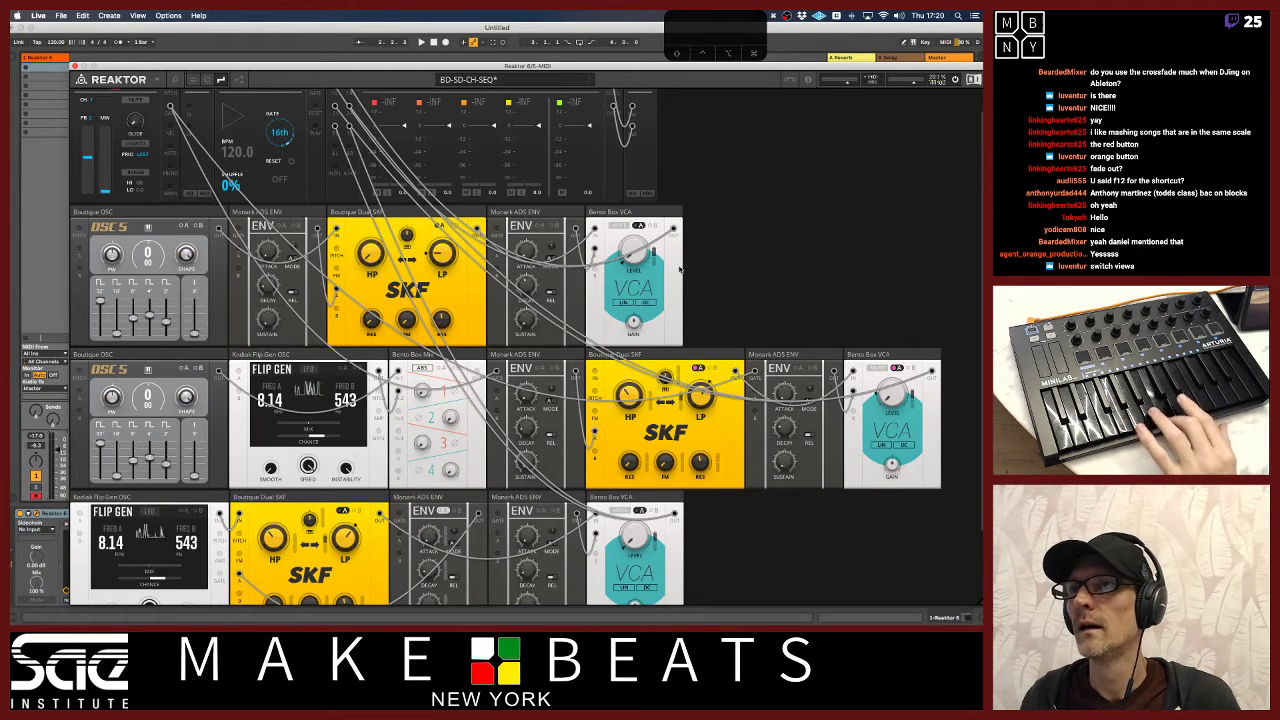
Set the second-row SKF filter's HP cutoff to 221 Hz and adjust the decay of the envelope just before that row's VCA
{"action": "scroll", "coordinate": [679, 266], "scroll_direction": "up", "scroll_amount": 1}
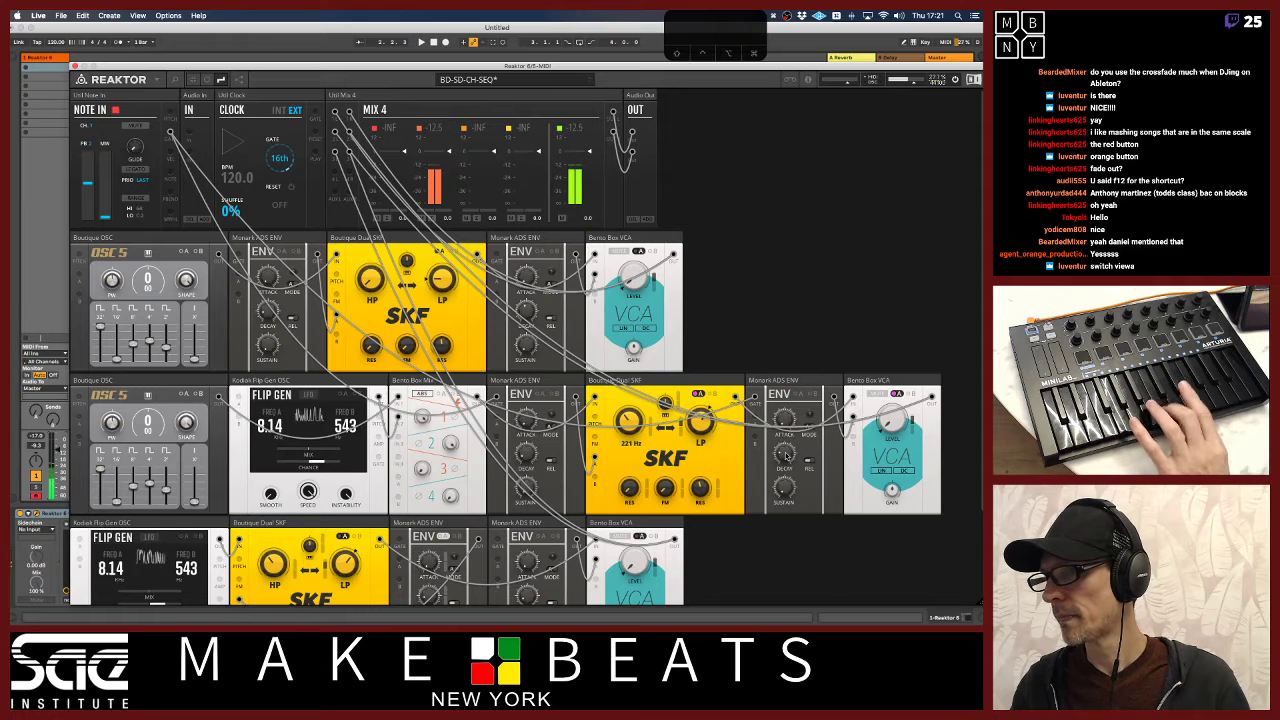
{"action": "left_click_drag", "start_coordinate": [785, 455], "coordinate": [785, 446]}
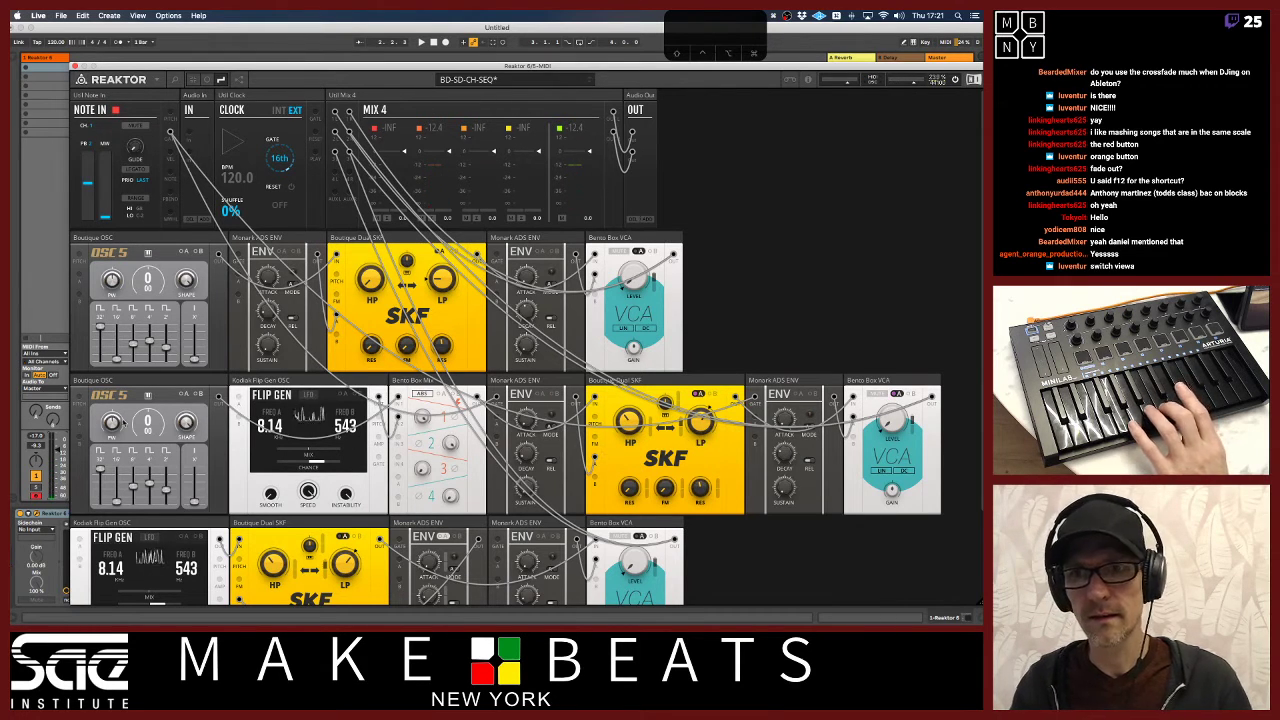
Raise the second-row Boutique OSC's tuning to 48 and connect the Note In pitch output to its pitch input
{"action": "mouse_move", "coordinate": [147, 422]}
{"action": "left_mouse_down"}
{"action": "mouse_move", "coordinate": [140, 352]}
{"action": "mouse_move", "coordinate": [145, 418]}
{"action": "left_mouse_up"}
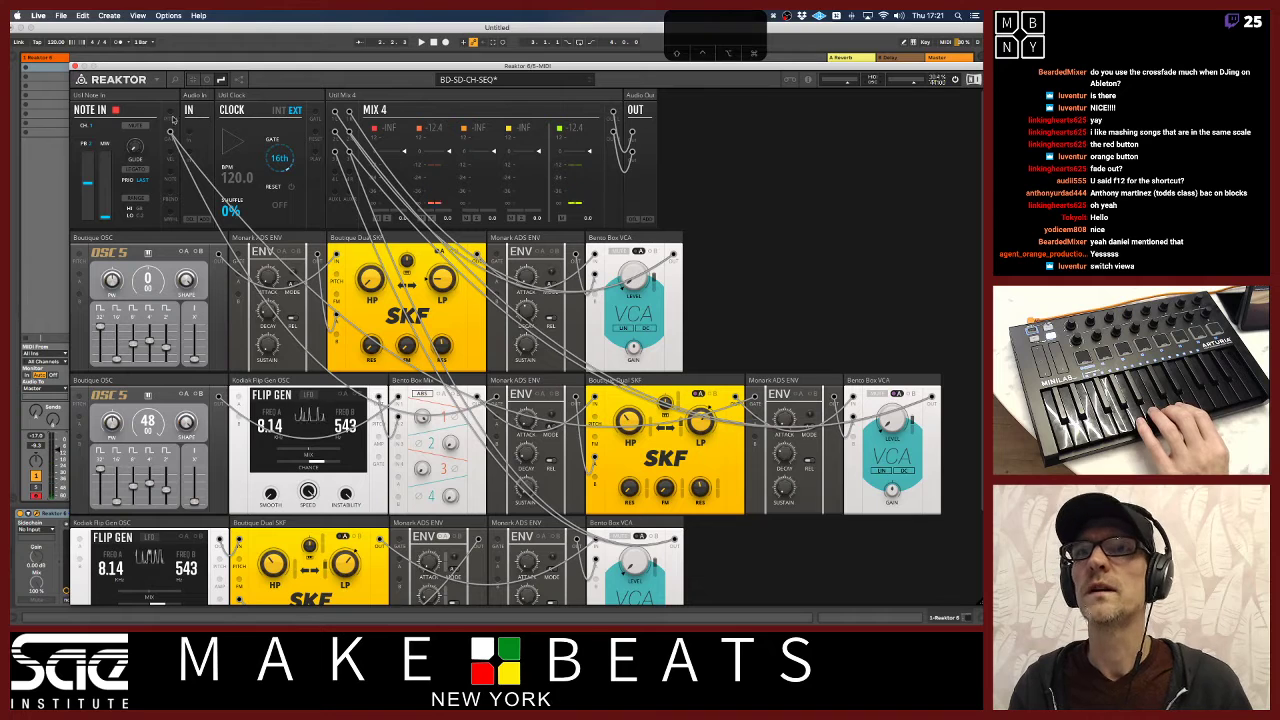
{"action": "left_click_drag", "start_coordinate": [171, 113], "coordinate": [81, 399]}
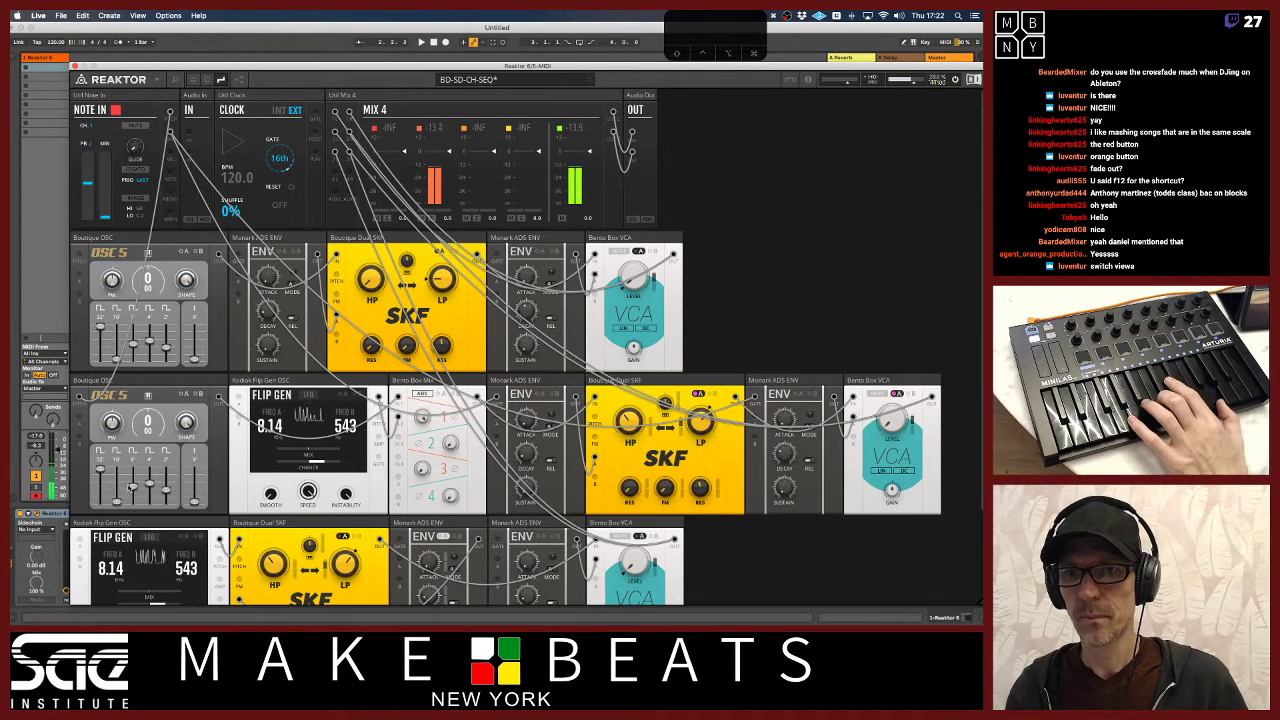
Adjust the 32' level of the second-row Boutique OSC and set that row's SKF LP cutoff to 1.46 kHz
{"action": "left_click_drag", "start_coordinate": [101, 470], "coordinate": [110, 405]}
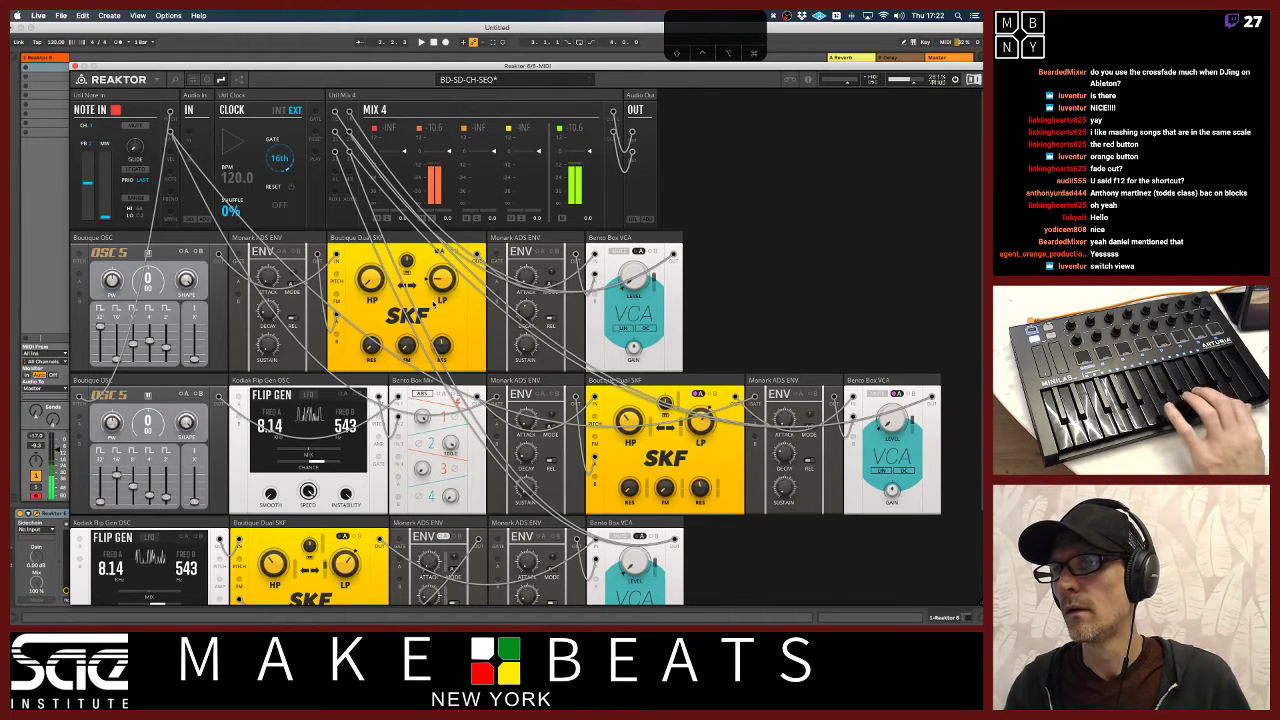
{"action": "mouse_move", "coordinate": [698, 440]}
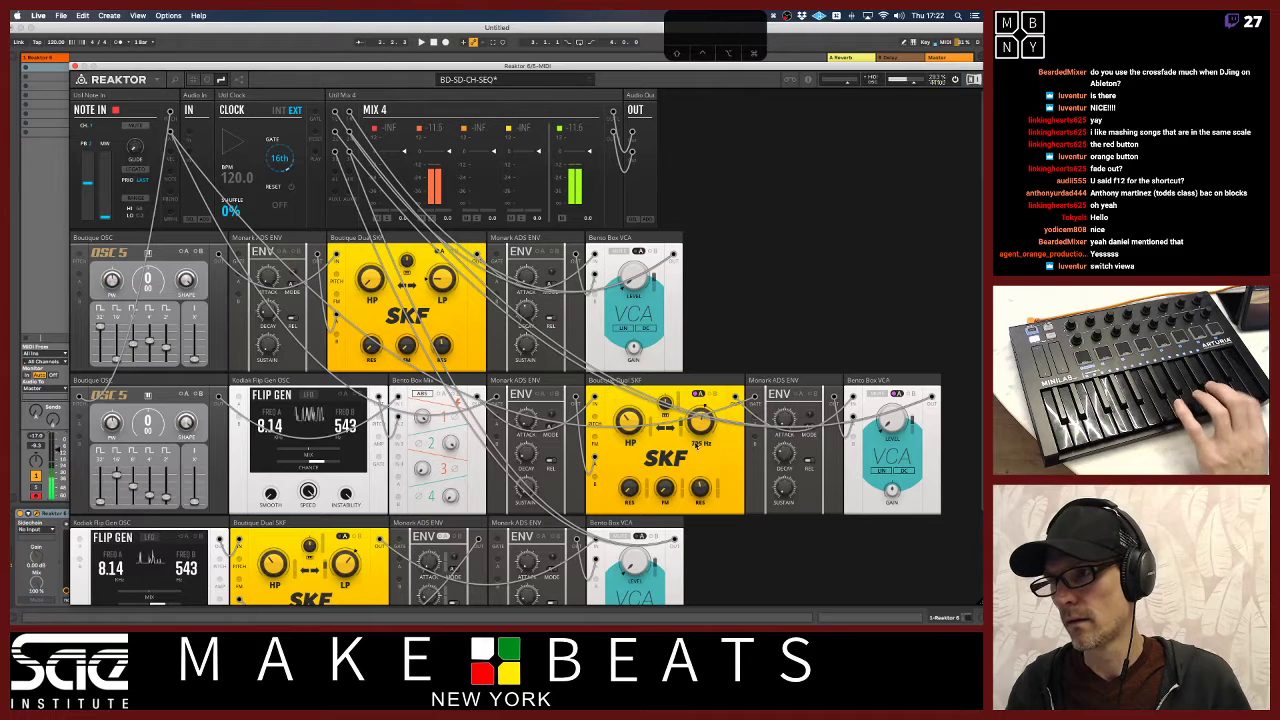
{"action": "left_click_drag", "start_coordinate": [692, 452], "coordinate": [690, 412]}
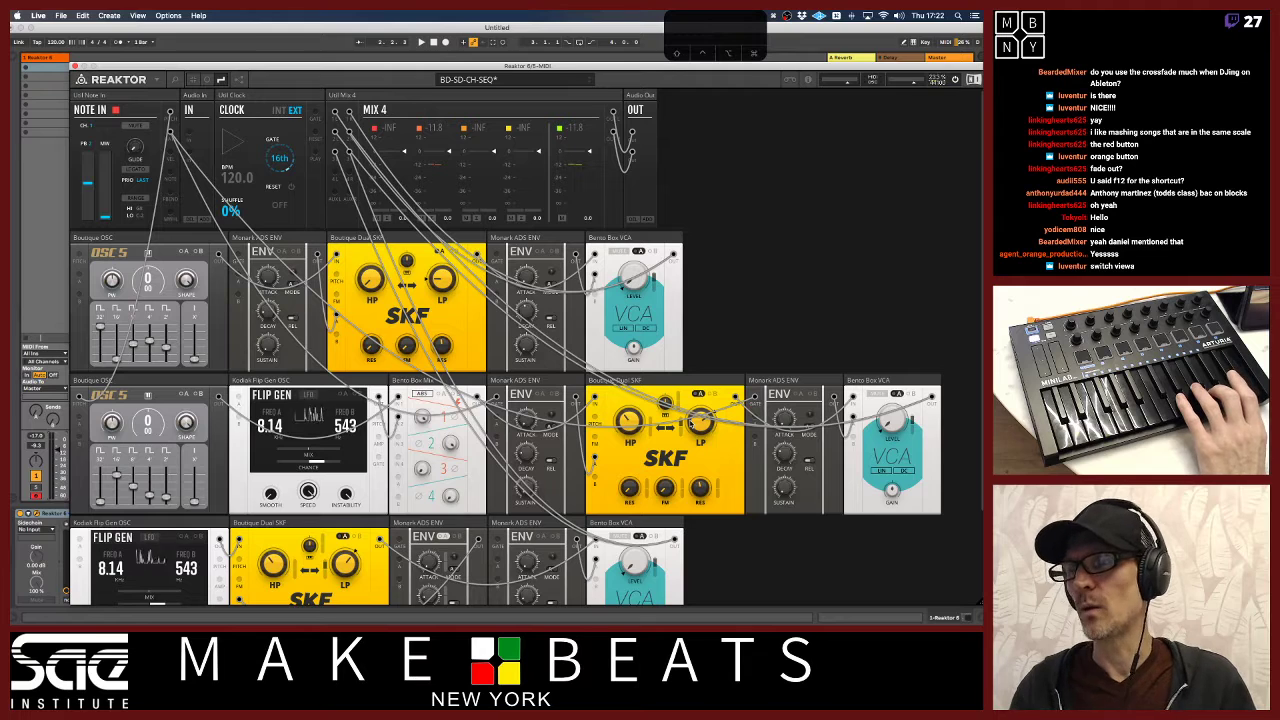
{"action": "mouse_move", "coordinate": [697, 441]}
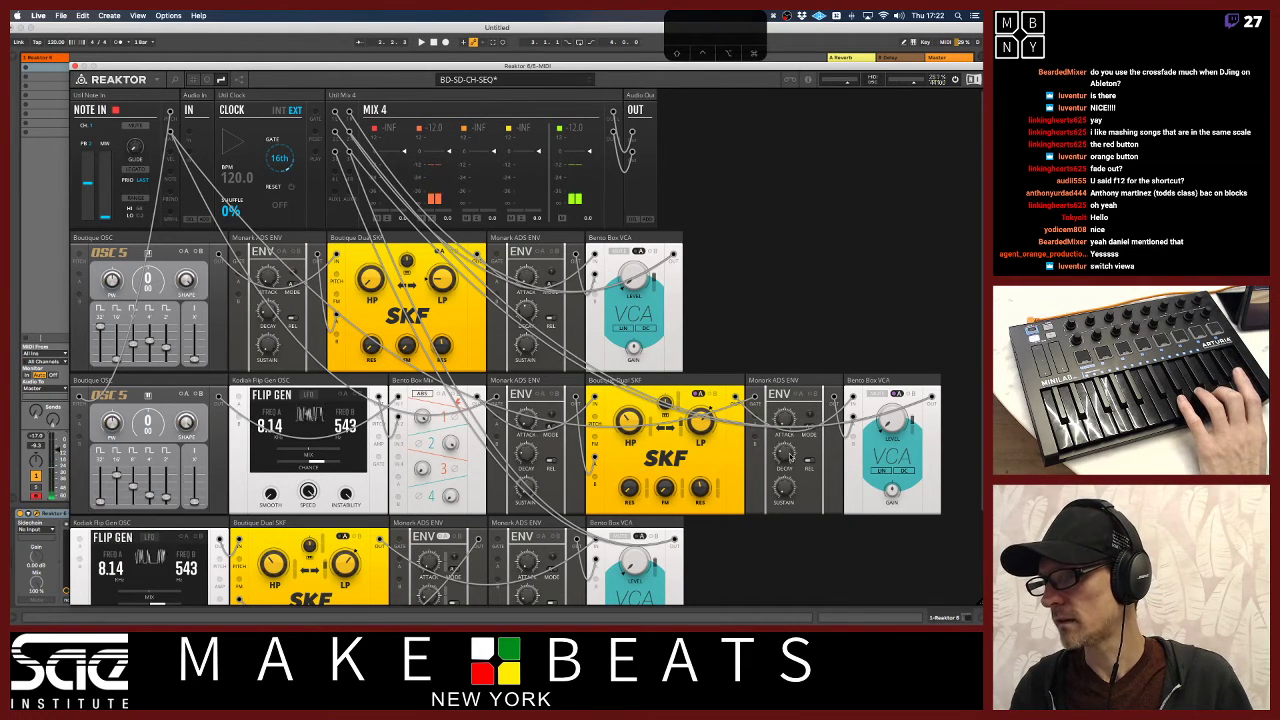
{"action": "mouse_move", "coordinate": [786, 462]}
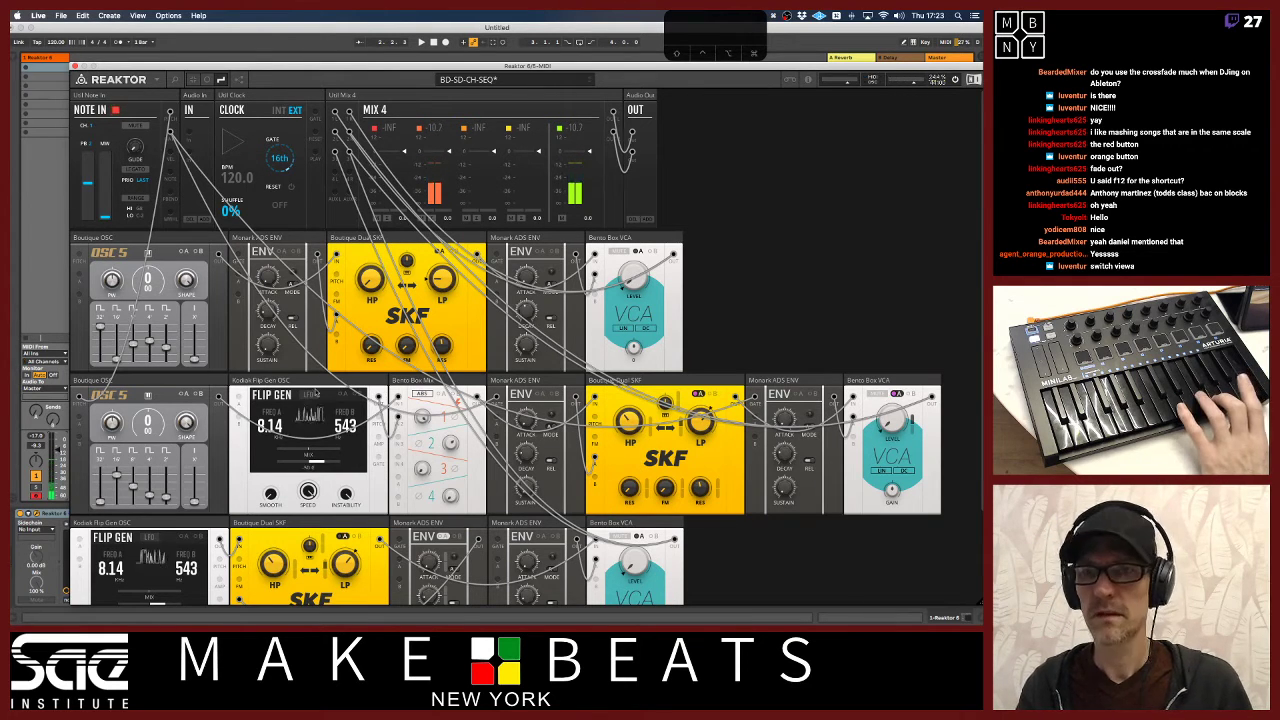
Raise the Reaktor track's volume in Ableton Live and set the second-row SKF's LP resonance to 47
{"action": "left_click", "coordinate": [48, 443]}
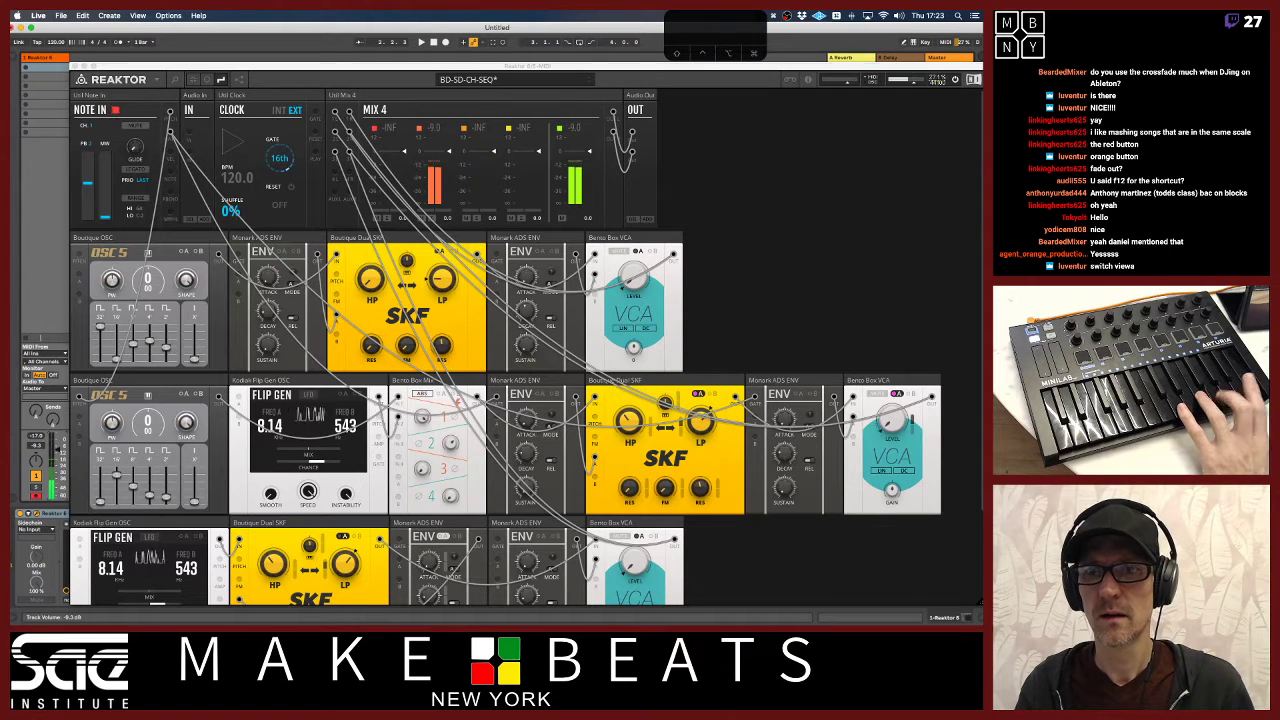
{"action": "left_click_drag", "start_coordinate": [48, 443], "coordinate": [48, 433]}
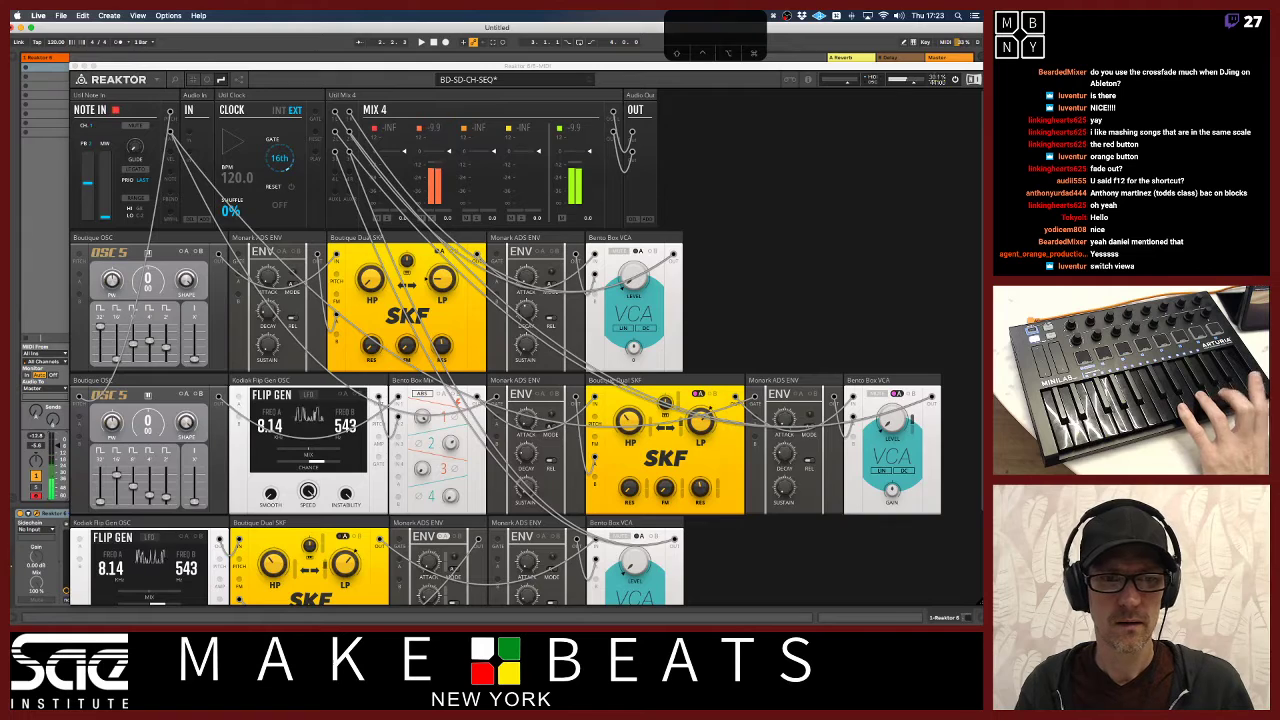
{"action": "key", "text": "super+alt+p"}
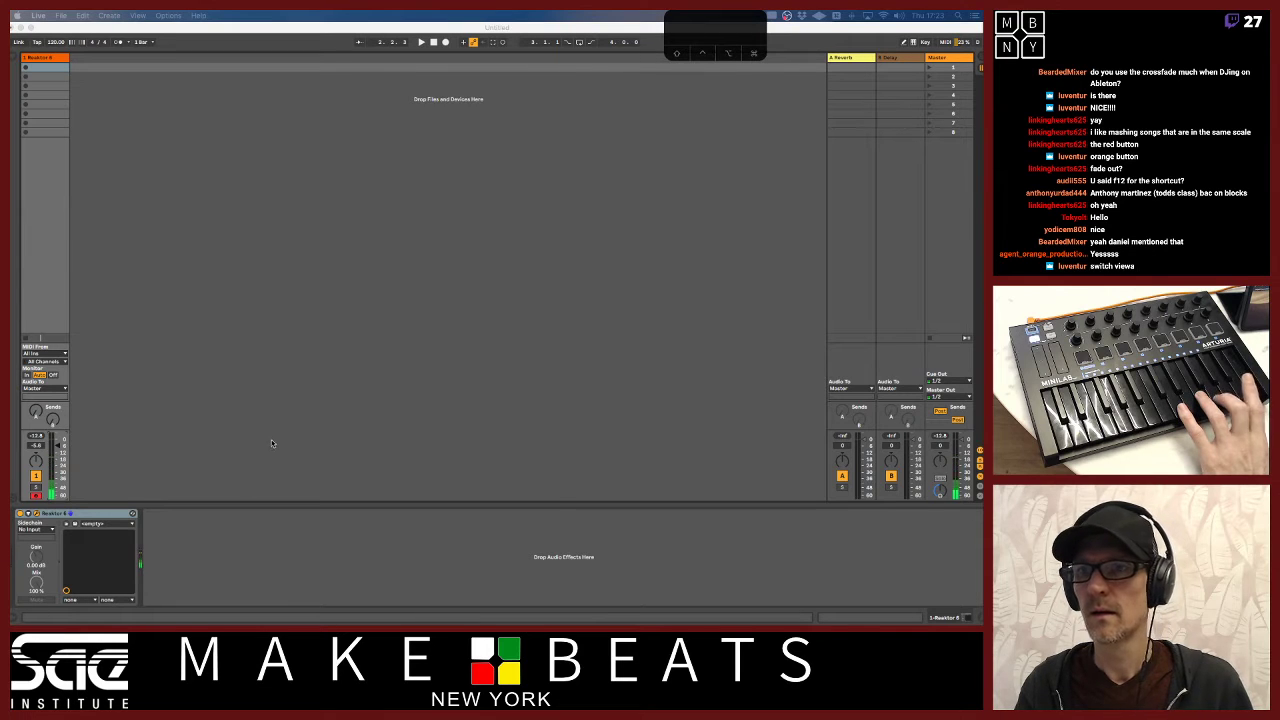
{"action": "key", "text": "super+alt+p"}
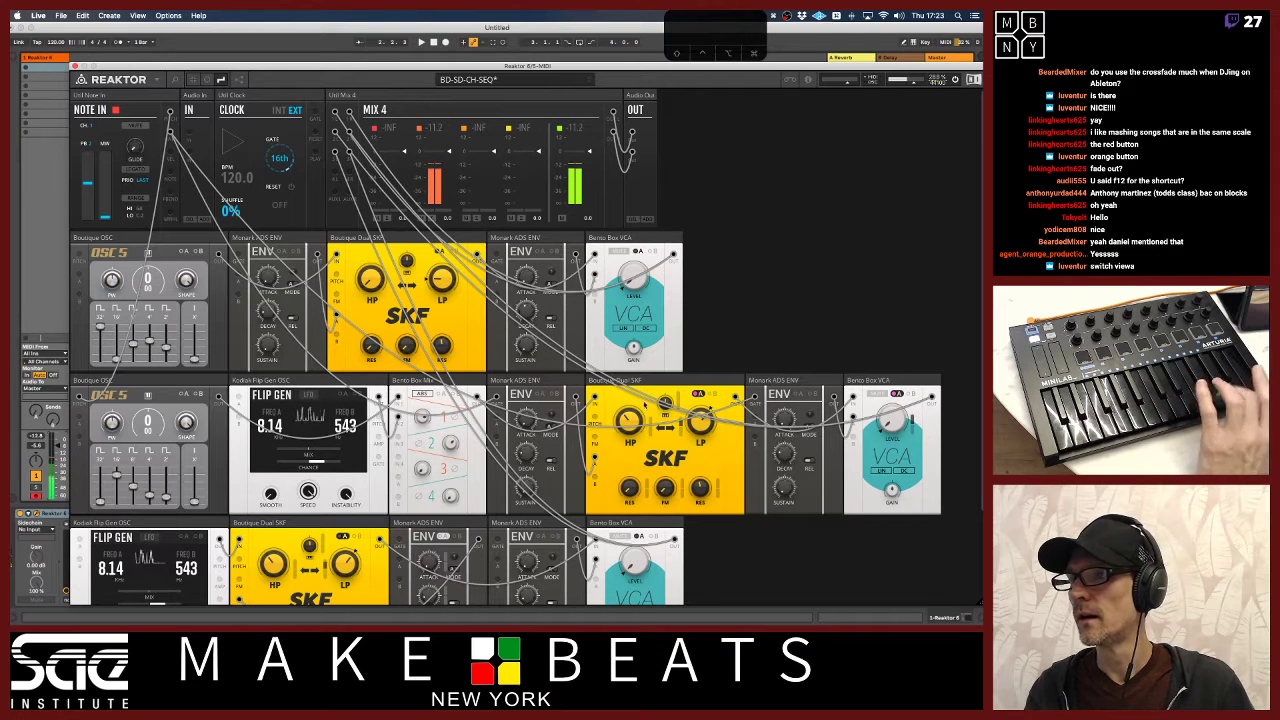
{"action": "mouse_move", "coordinate": [702, 490]}
{"action": "left_mouse_down"}
{"action": "mouse_move", "coordinate": [700, 521]}
{"action": "mouse_move", "coordinate": [697, 457]}
{"action": "mouse_move", "coordinate": [697, 489]}
{"action": "left_mouse_up"}
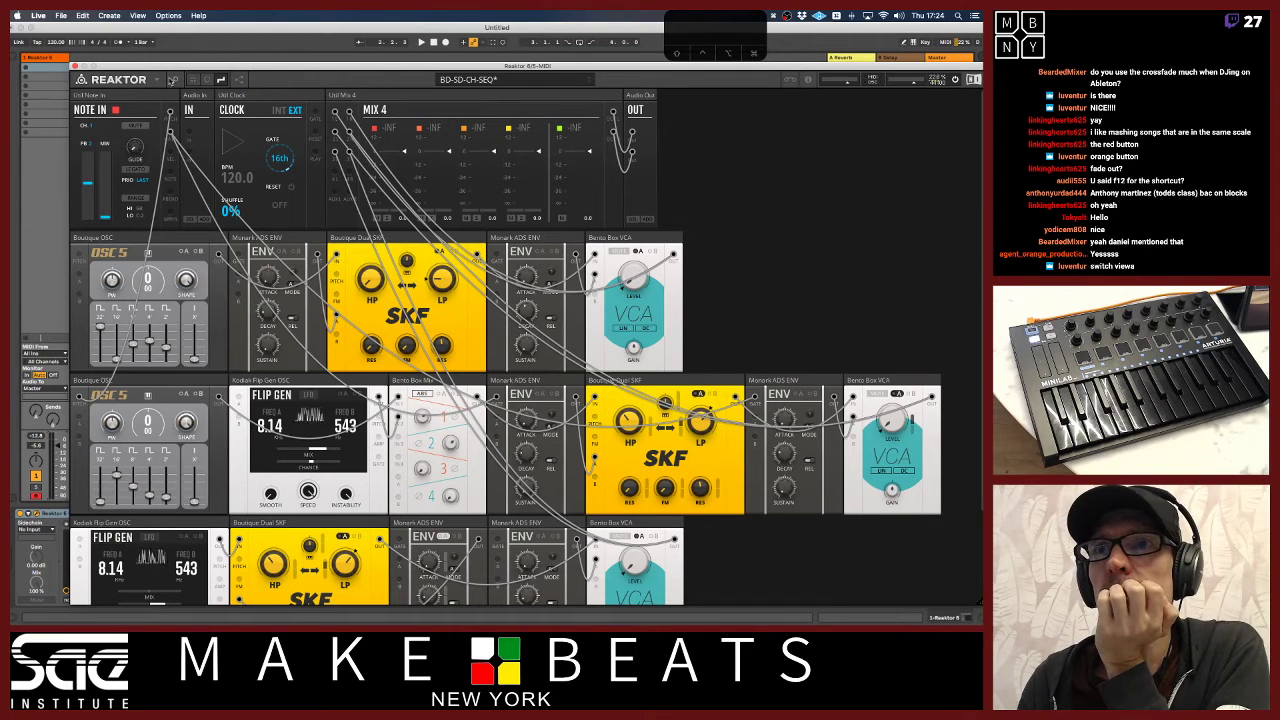
Show the library browser and expand the Blocks Primes collection
{"action": "left_click", "coordinate": [174, 79]}
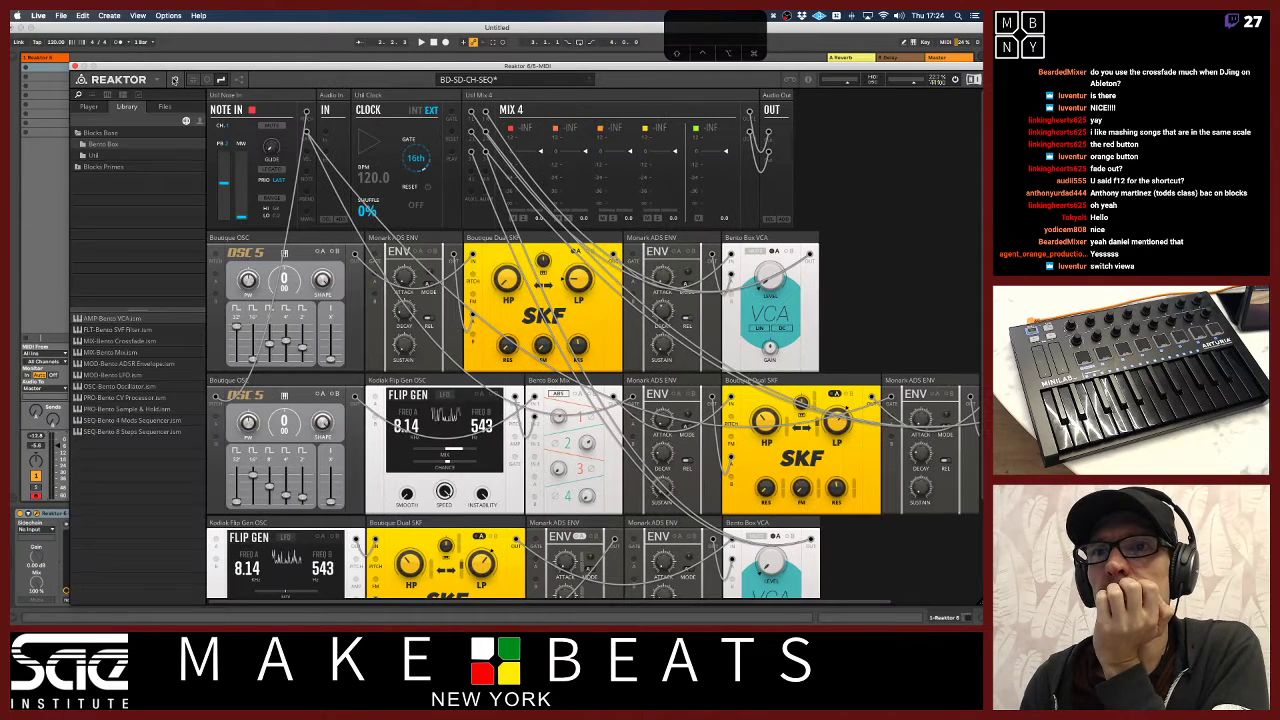
{"action": "left_click", "coordinate": [112, 156]}
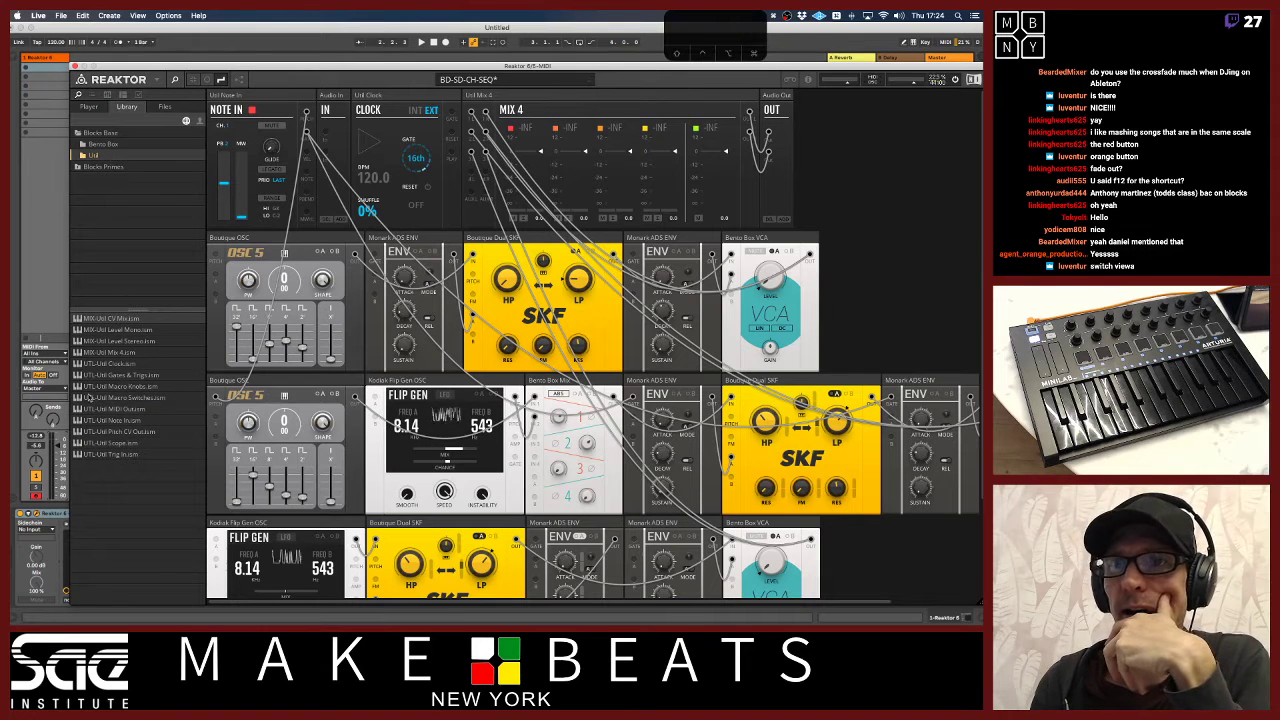
{"action": "left_click", "coordinate": [81, 170]}
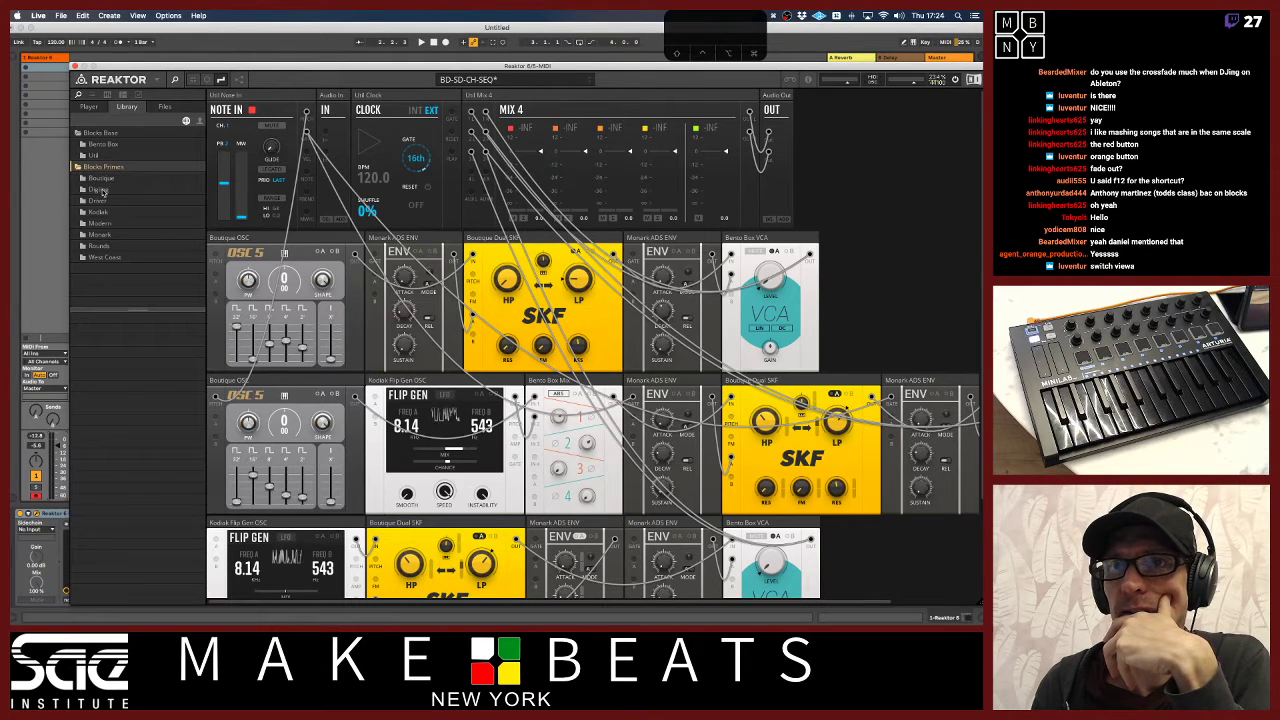
Try a Digilog Clock Divider between the Clock and Mix 4 blocks
{"action": "left_click", "coordinate": [102, 190]}
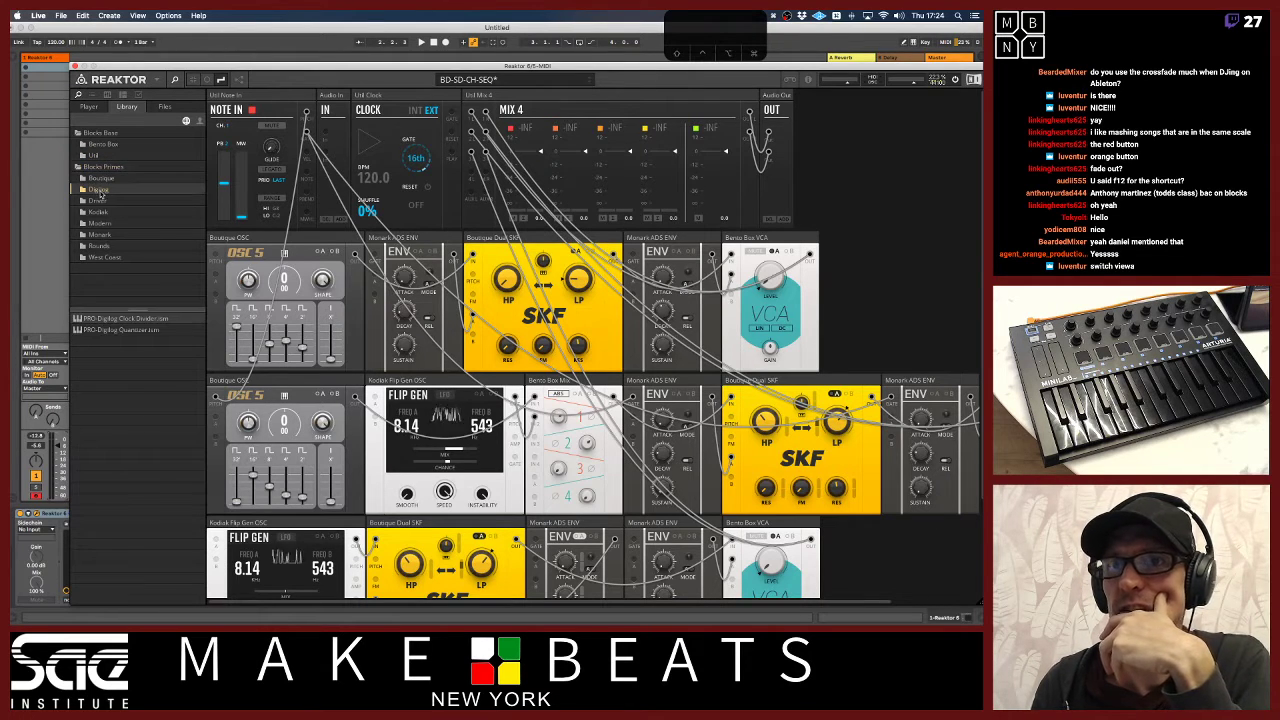
{"action": "left_click", "coordinate": [122, 318]}
{"action": "left_click_drag", "start_coordinate": [122, 318], "coordinate": [466, 121]}
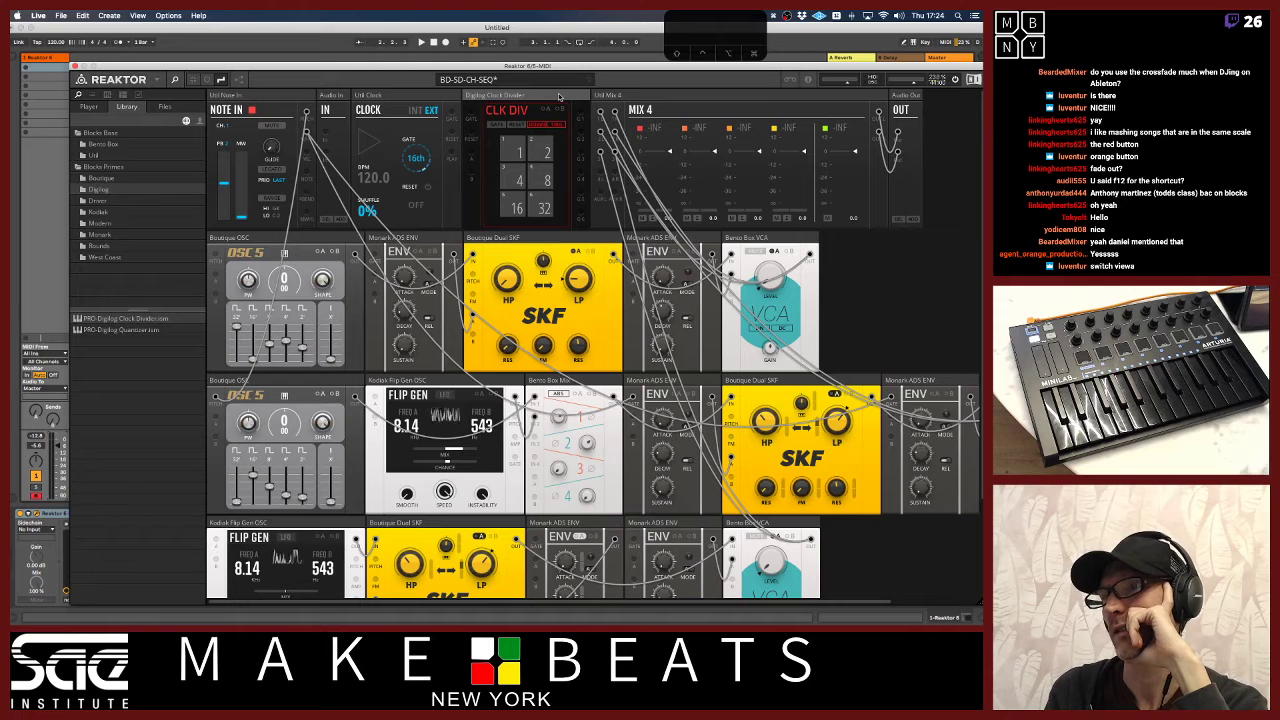
{"action": "key", "text": "BackSpace"}
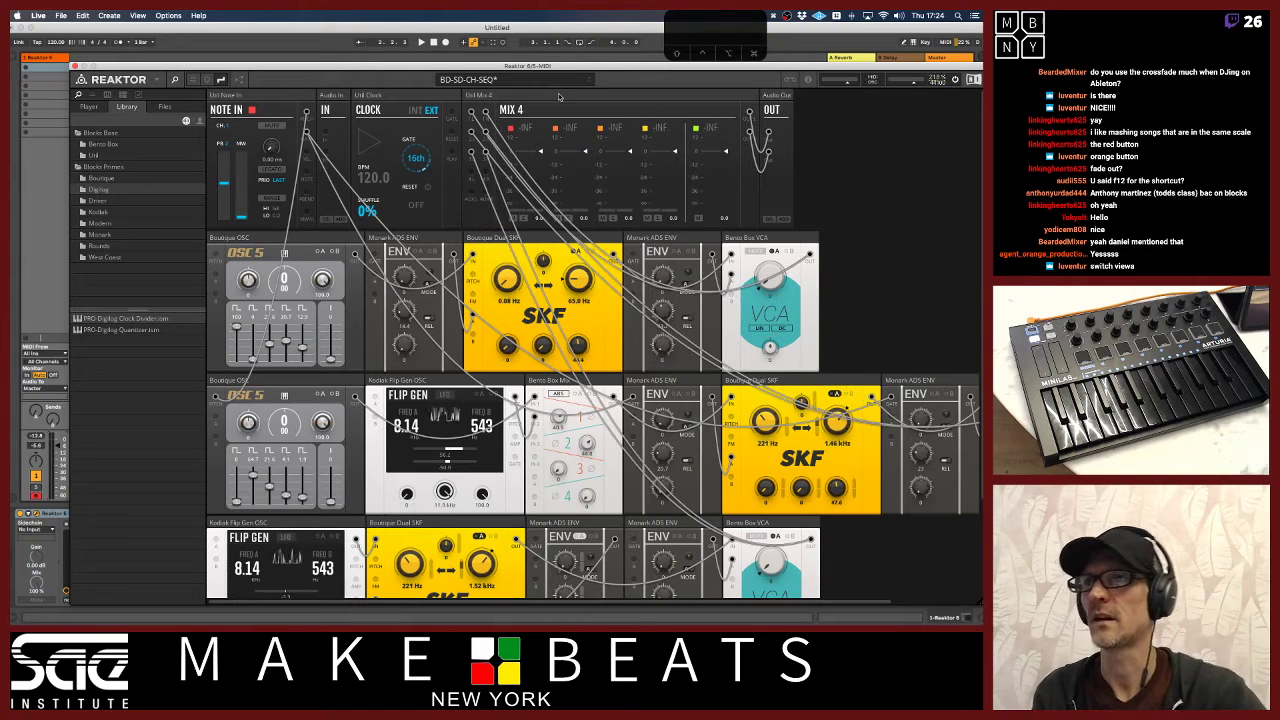
Insert a Bento Box 8 Steps sequencer at the start of each of the three voice rows
{"action": "left_click", "coordinate": [100, 145]}
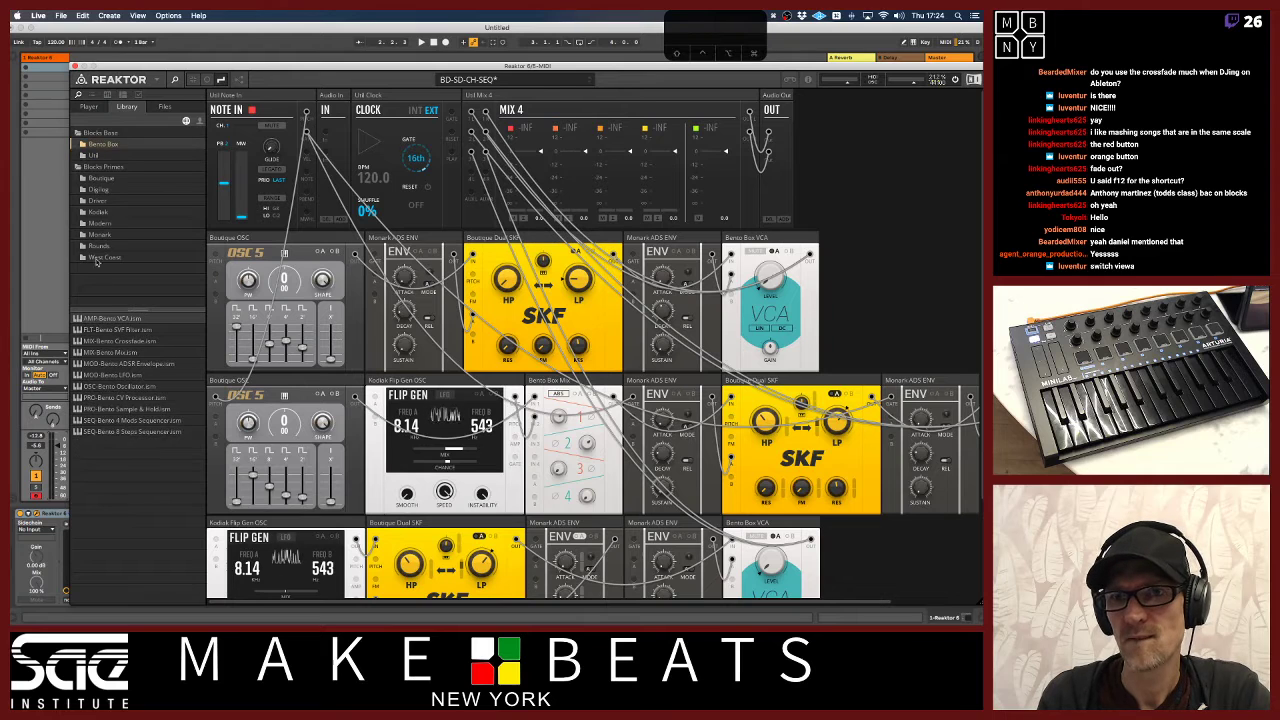
{"action": "left_click", "coordinate": [104, 432]}
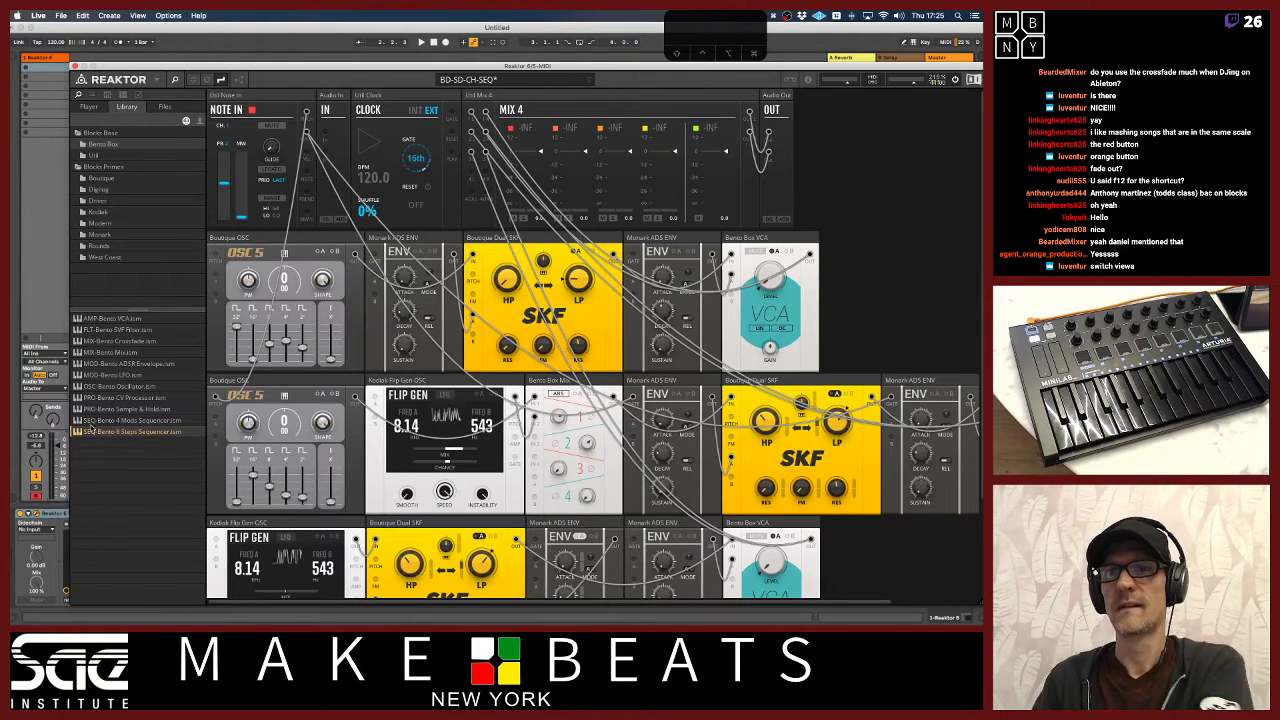
{"action": "left_click_drag", "start_coordinate": [94, 432], "coordinate": [212, 244]}
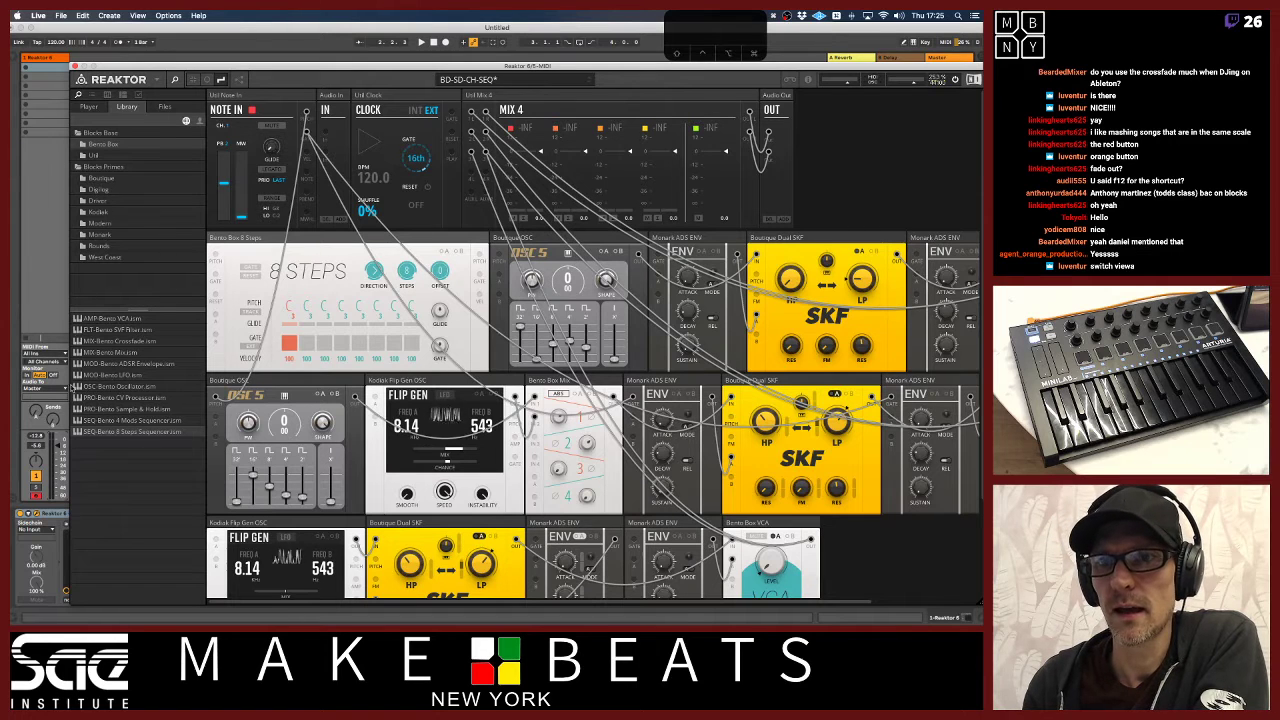
{"action": "left_click_drag", "start_coordinate": [104, 432], "coordinate": [212, 525]}
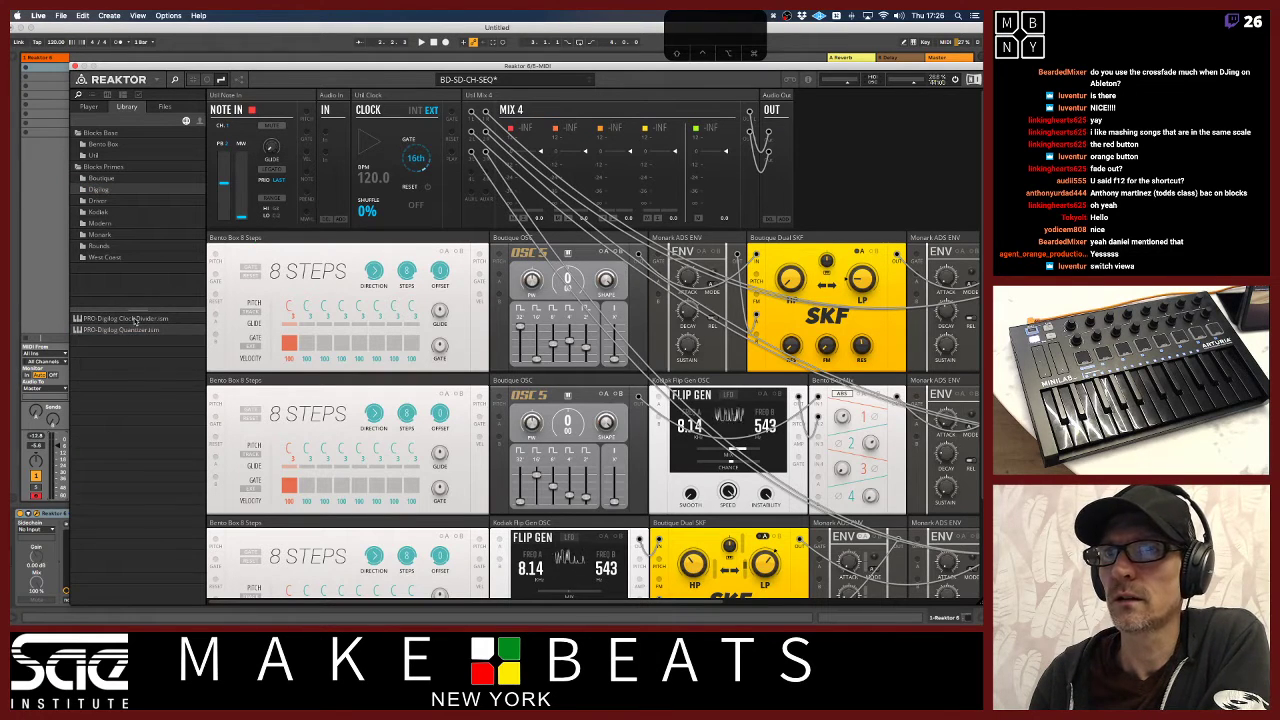
Insert a Digilog Clock Divider between the Clock and Mix 4 blocks and connect the Clock's gate output to its input
{"action": "left_click_drag", "start_coordinate": [135, 320], "coordinate": [460, 128]}
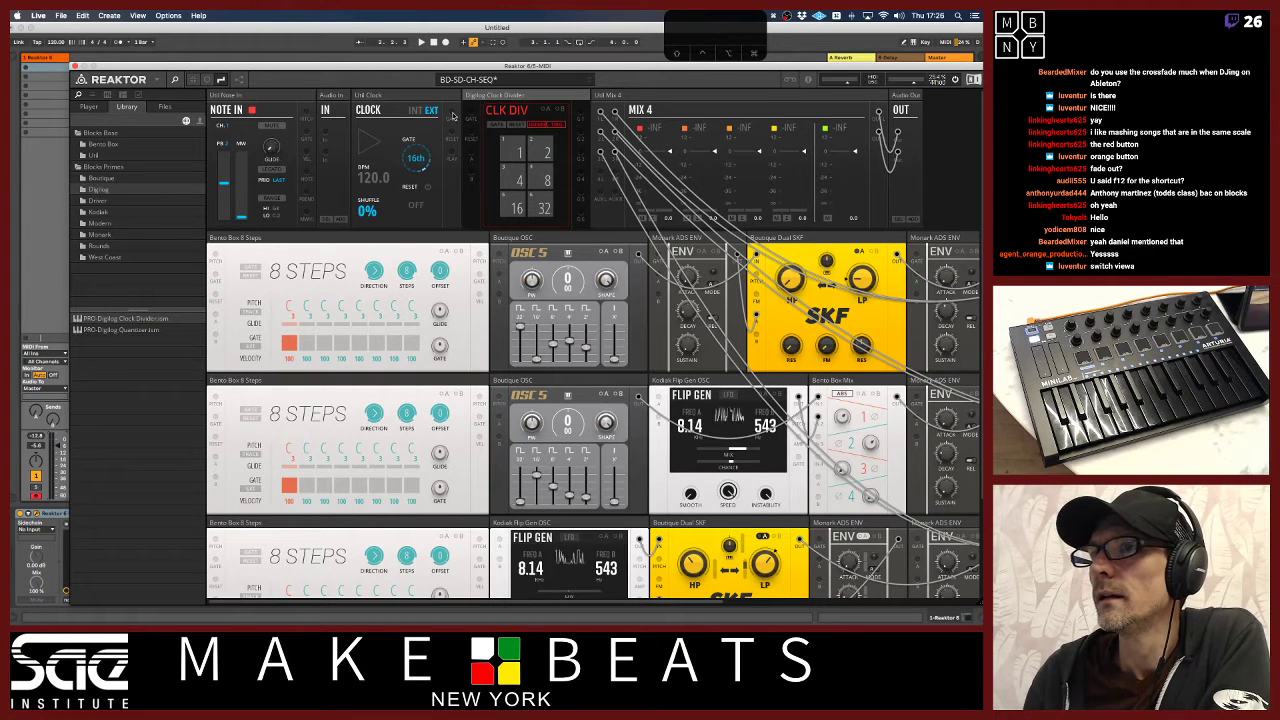
{"action": "left_click_drag", "start_coordinate": [452, 114], "coordinate": [471, 113]}
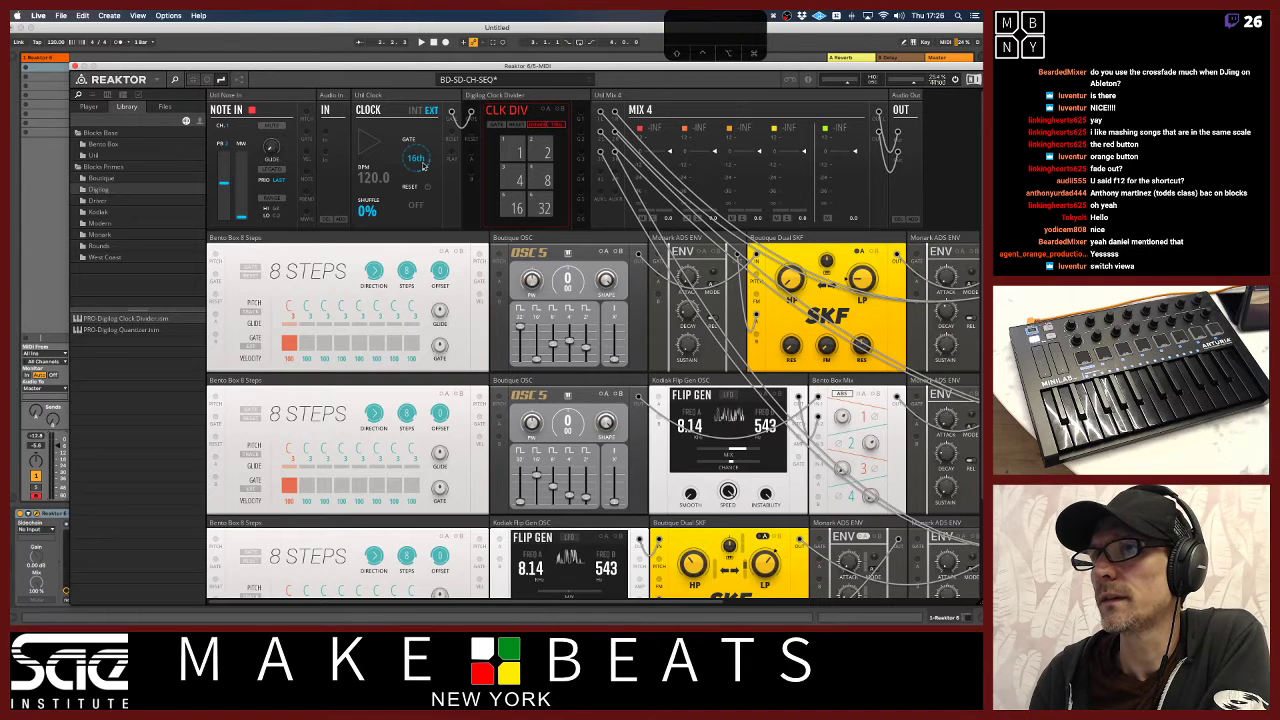
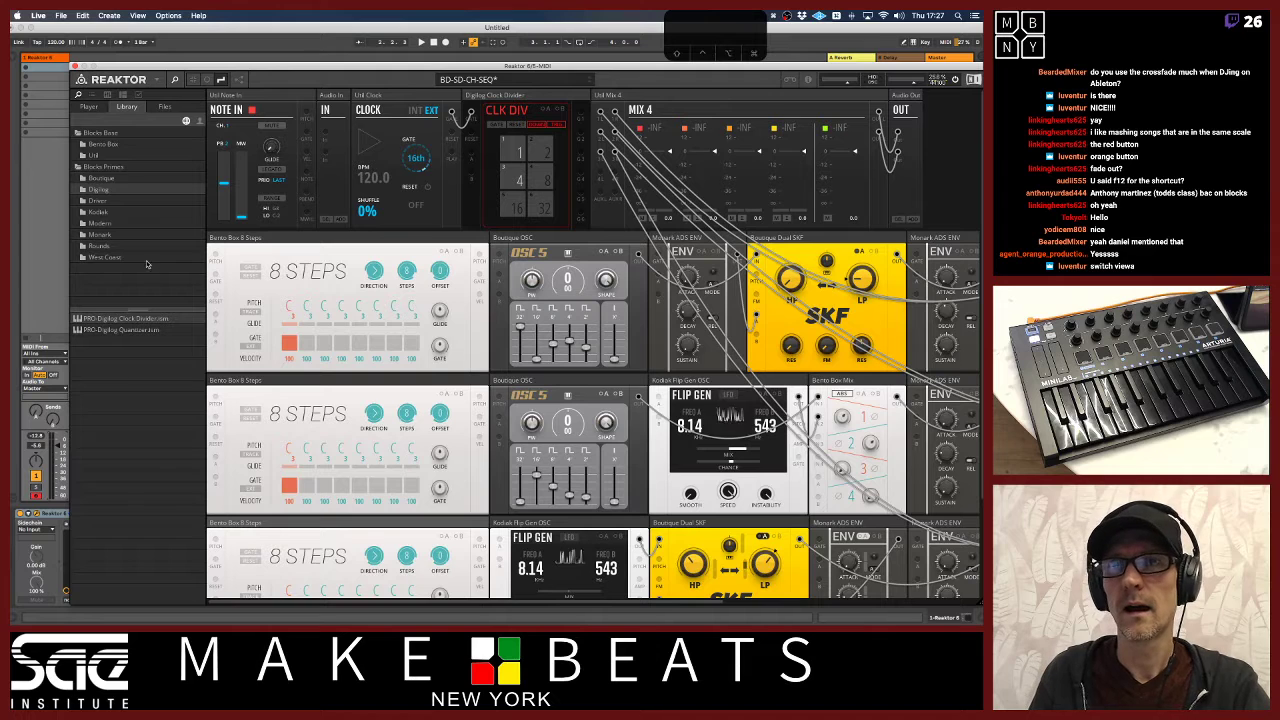
Delete the third-row 8 Steps sequencer and browse the Util and Blocks Primes folders for a replacement
{"action": "key", "text": "Delete"}
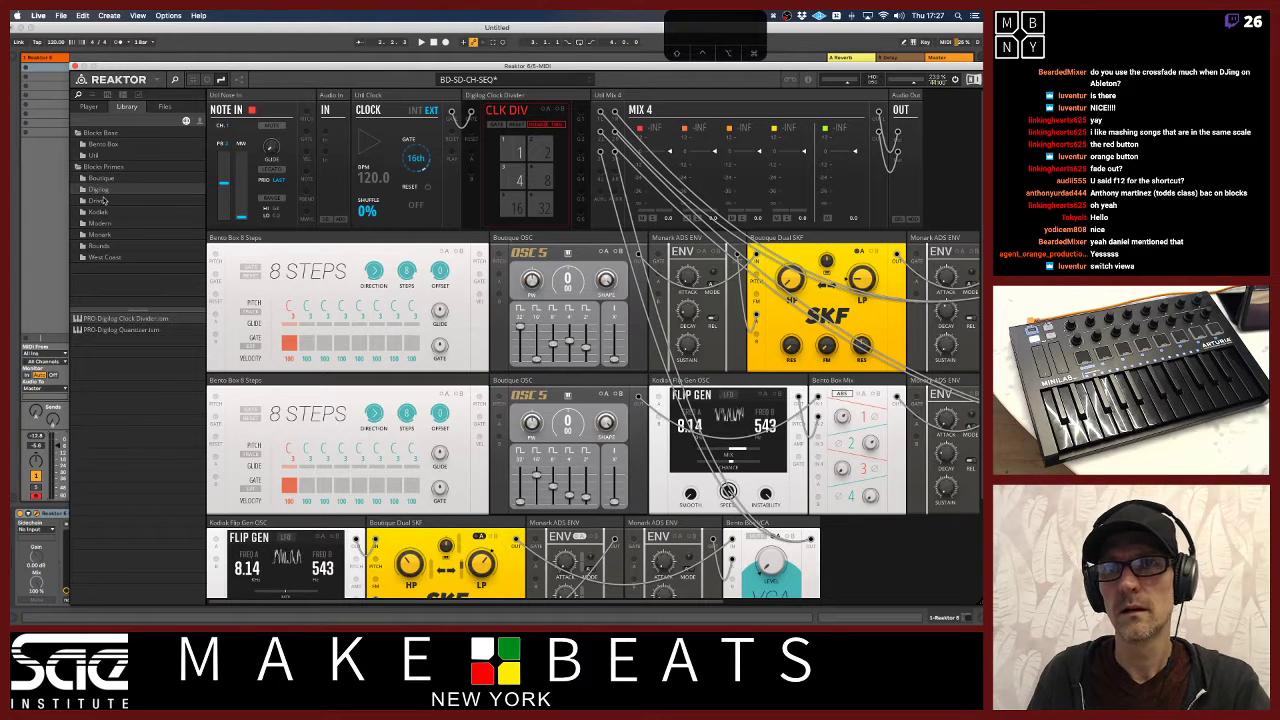
{"action": "left_click", "coordinate": [92, 156]}
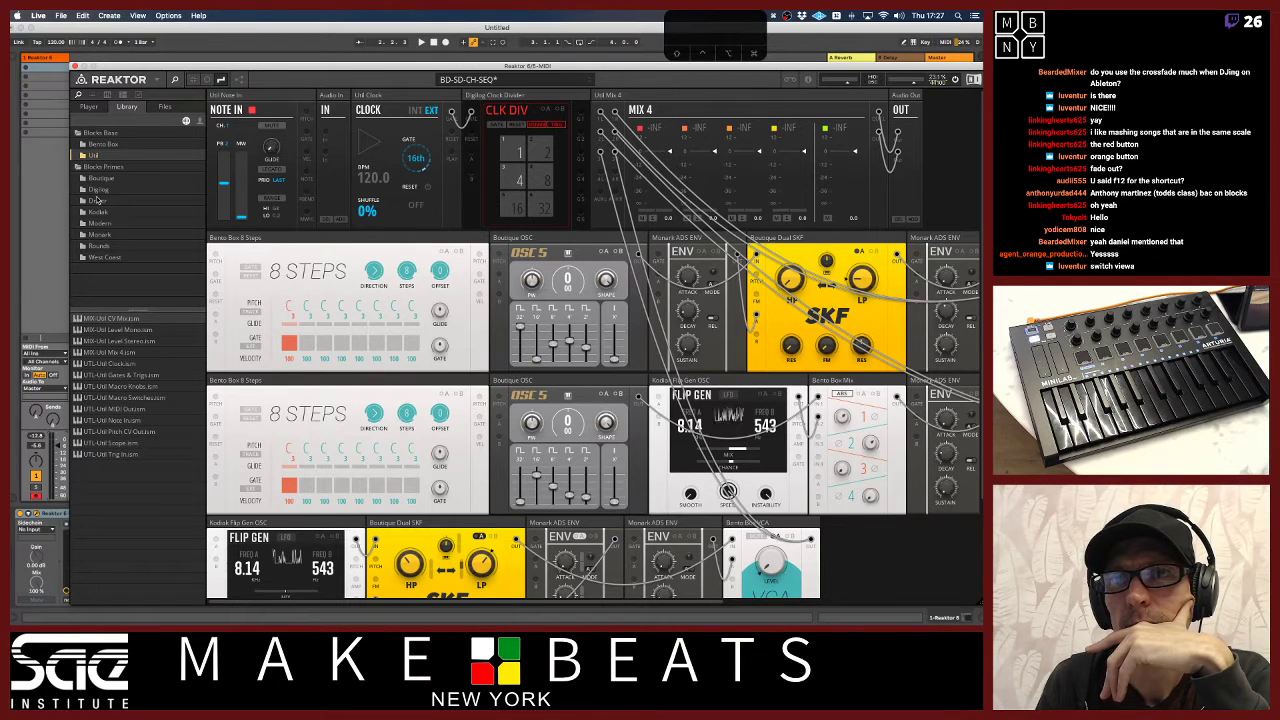
{"action": "left_click", "coordinate": [96, 201]}
{"action": "left_click", "coordinate": [98, 212]}
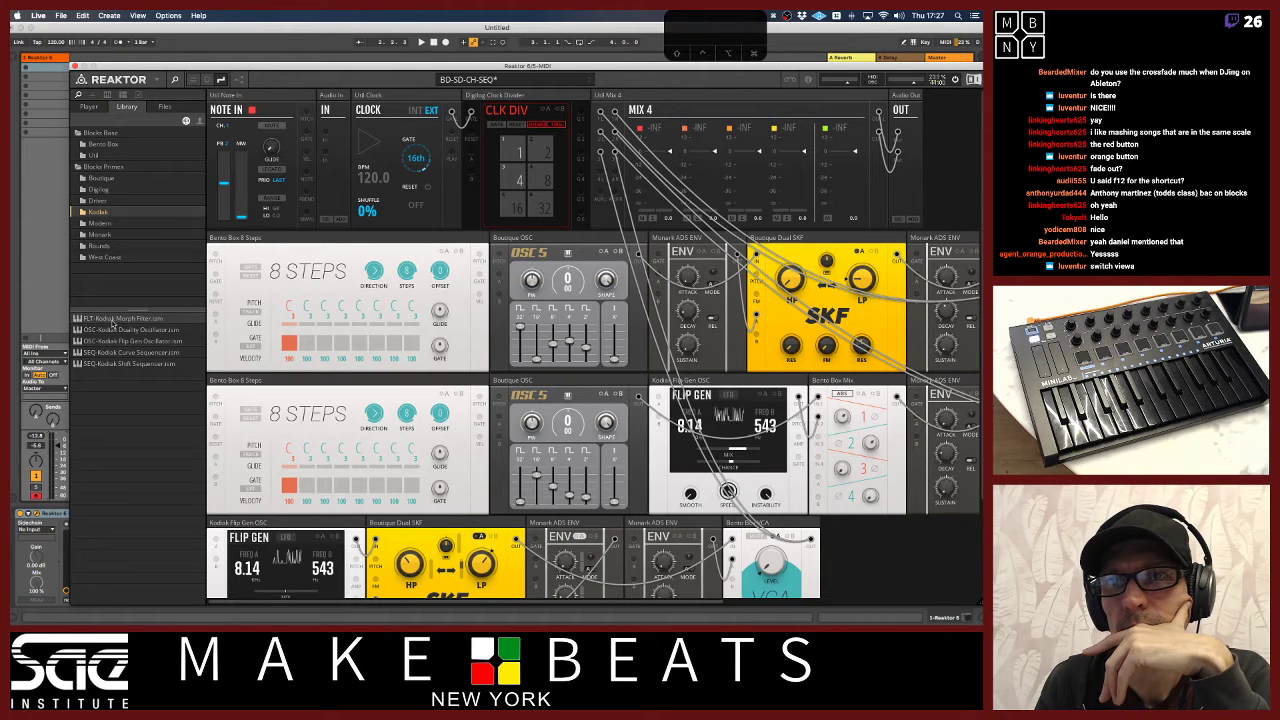
{"action": "left_click", "coordinate": [100, 223]}
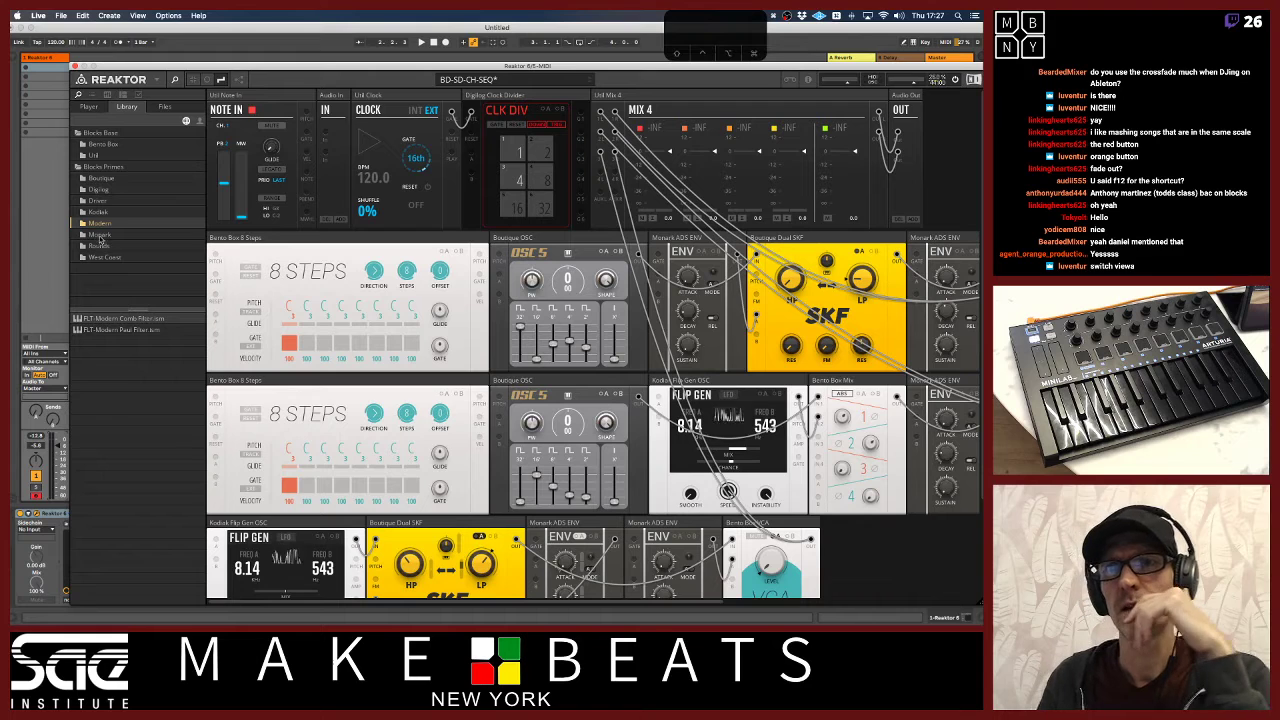
{"action": "left_click", "coordinate": [100, 235]}
{"action": "left_click", "coordinate": [99, 246]}
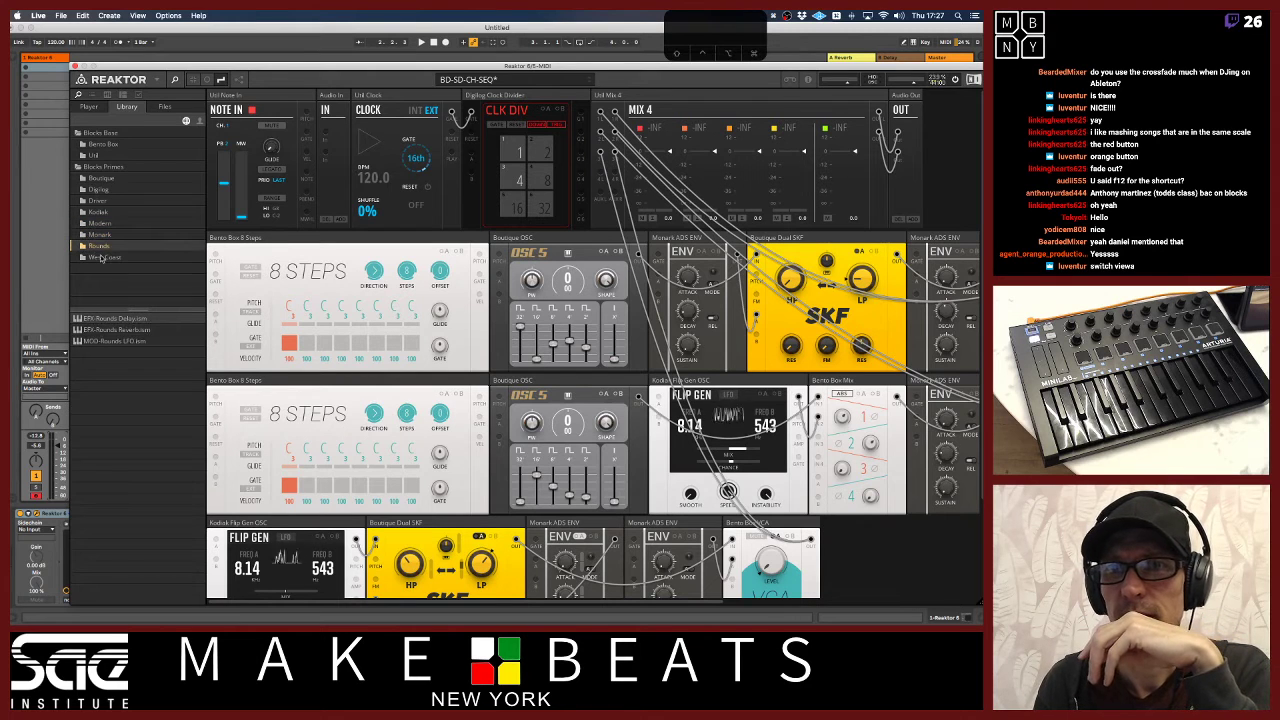
{"action": "left_click", "coordinate": [101, 258]}
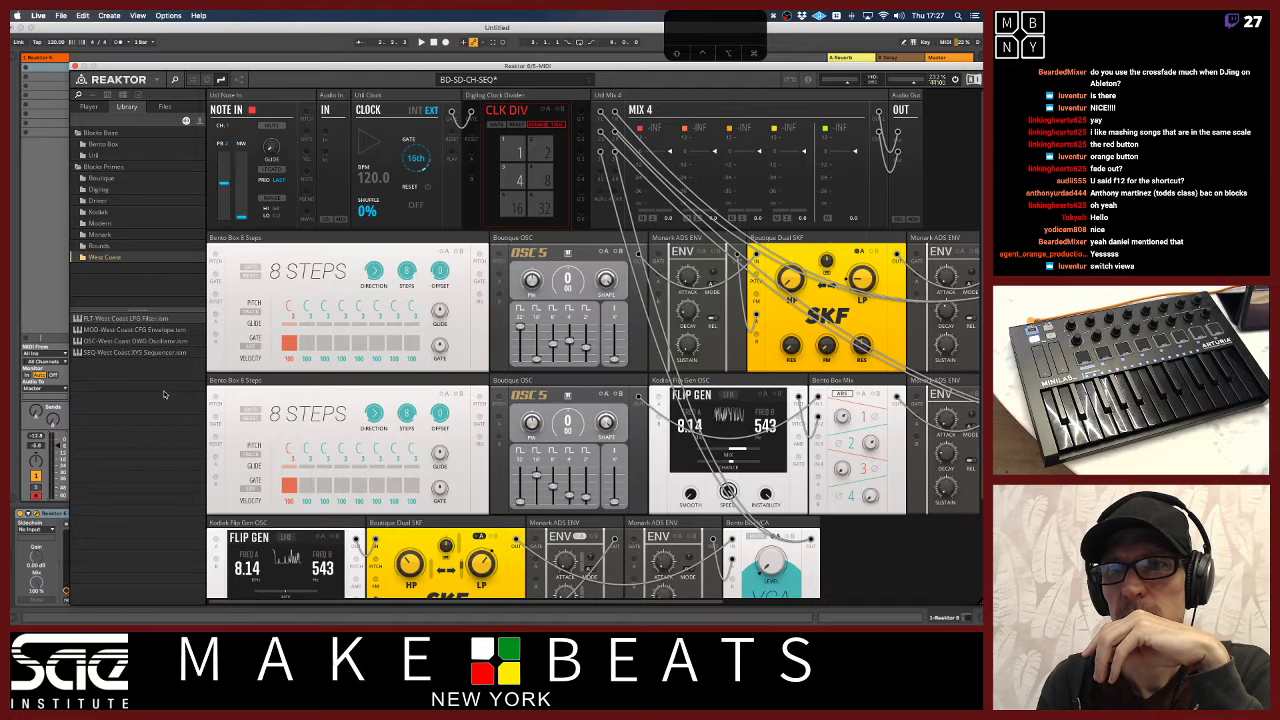
Try a West Coast XYS sequencer at the start of the third voice row
{"action": "left_click_drag", "start_coordinate": [150, 352], "coordinate": [214, 526]}
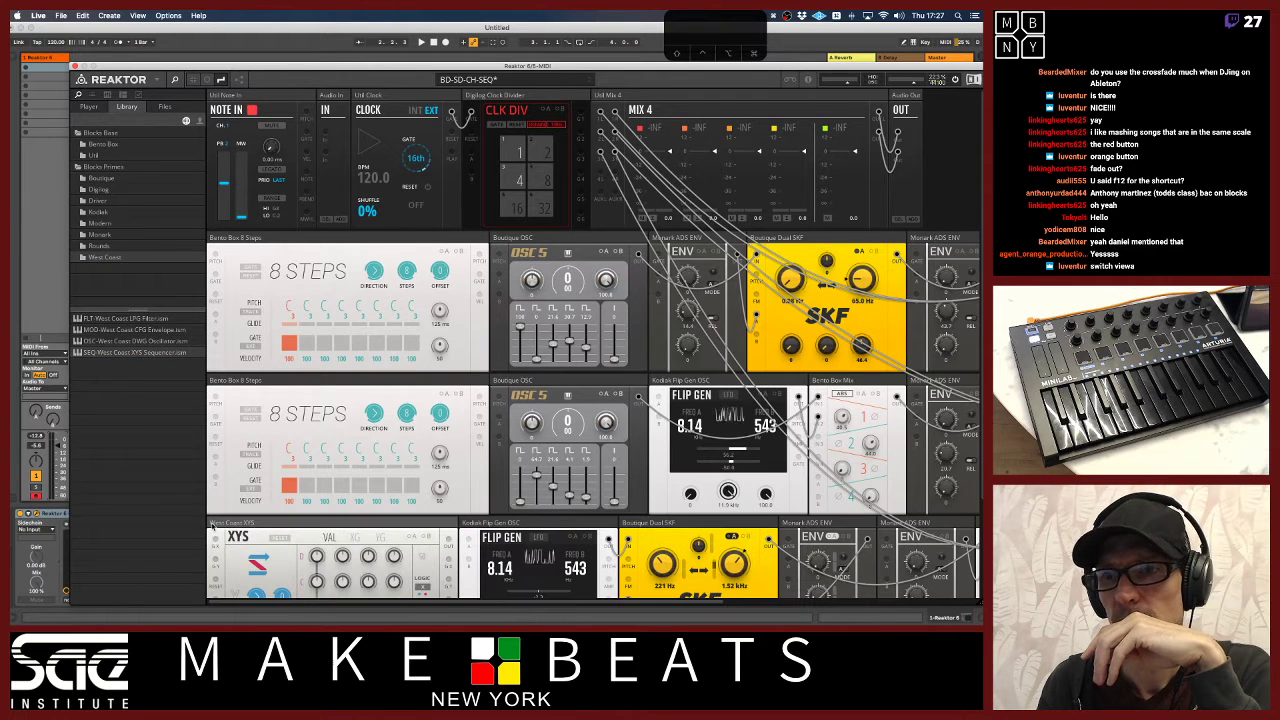
{"action": "scroll", "coordinate": [268, 456], "scroll_direction": "down", "scroll_amount": 3}
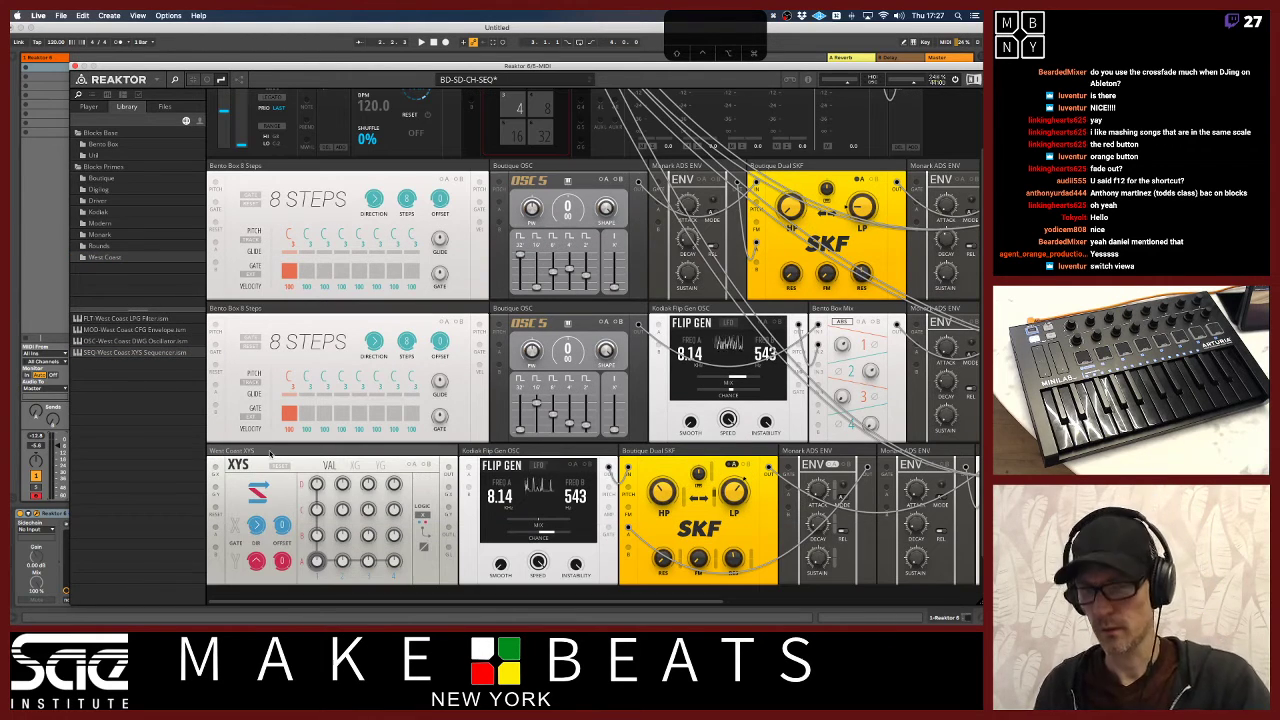
{"action": "key", "text": "Delete"}
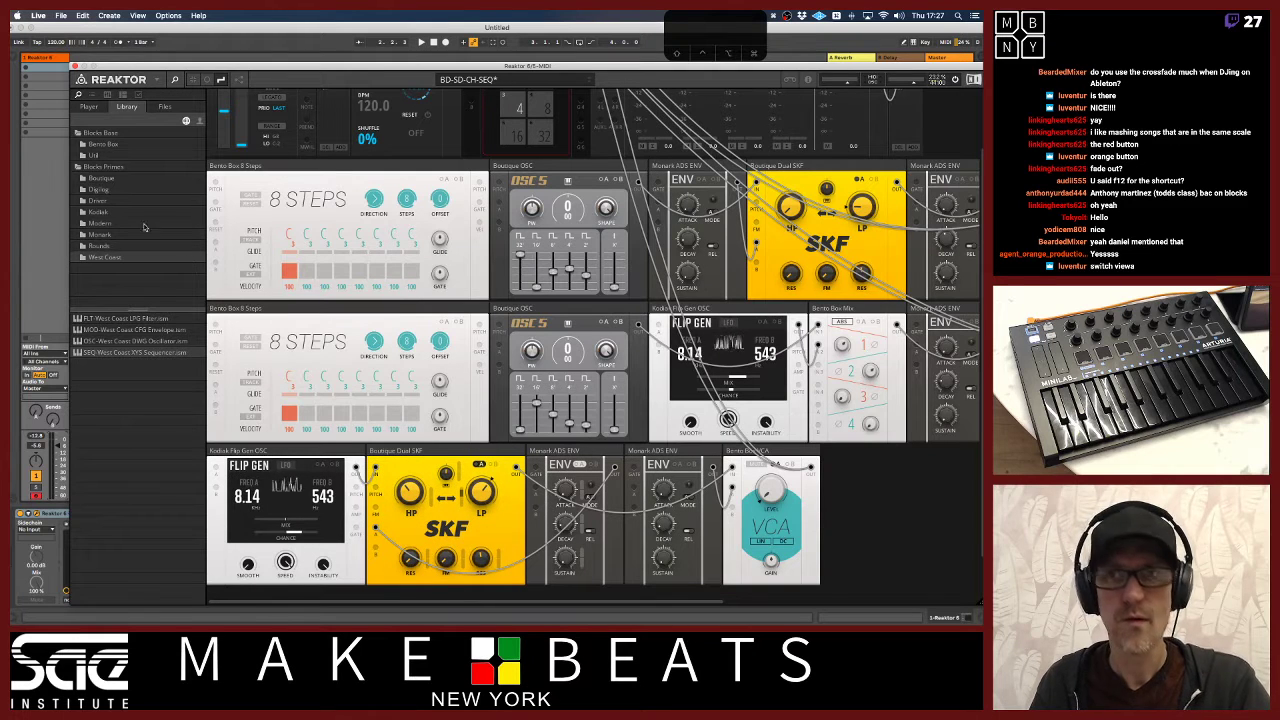
Browse the Rounds, Monark, Modern and Kodiak folders, then try a Kodiak Curve Sequencer at the start of the third voice row and remove it
{"action": "left_click", "coordinate": [99, 245]}
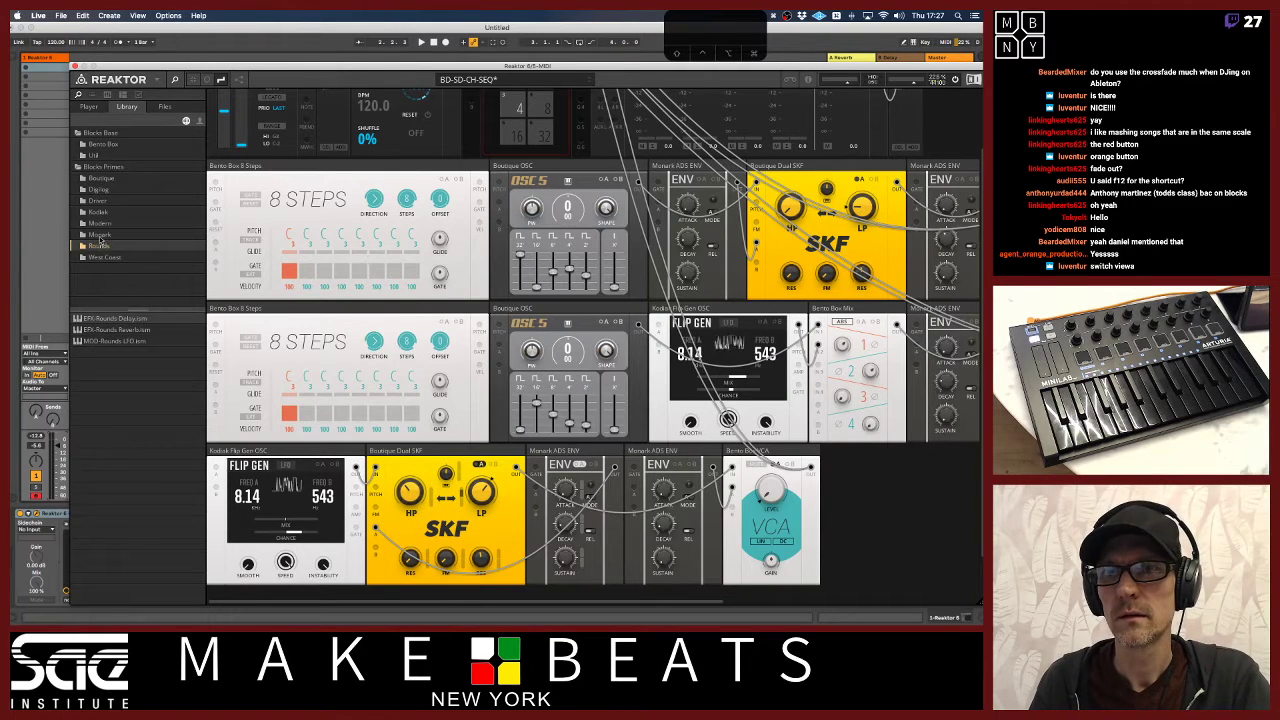
{"action": "left_click", "coordinate": [100, 234]}
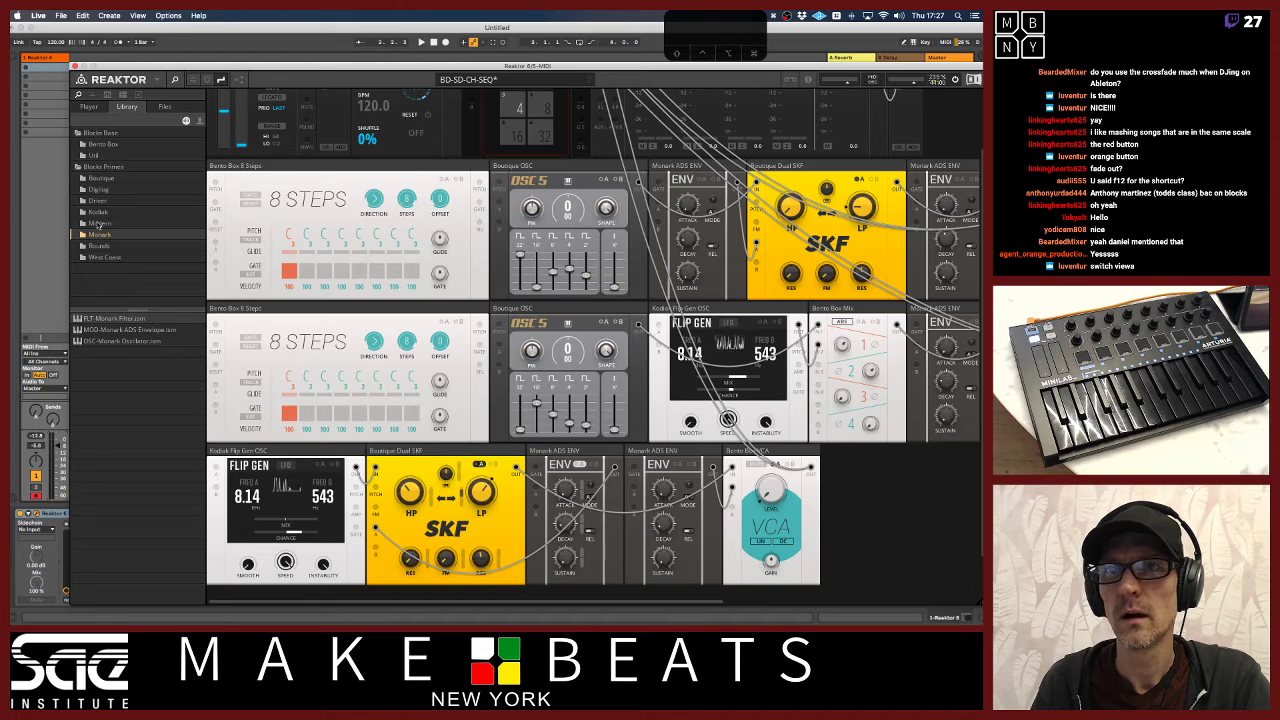
{"action": "left_click", "coordinate": [99, 223]}
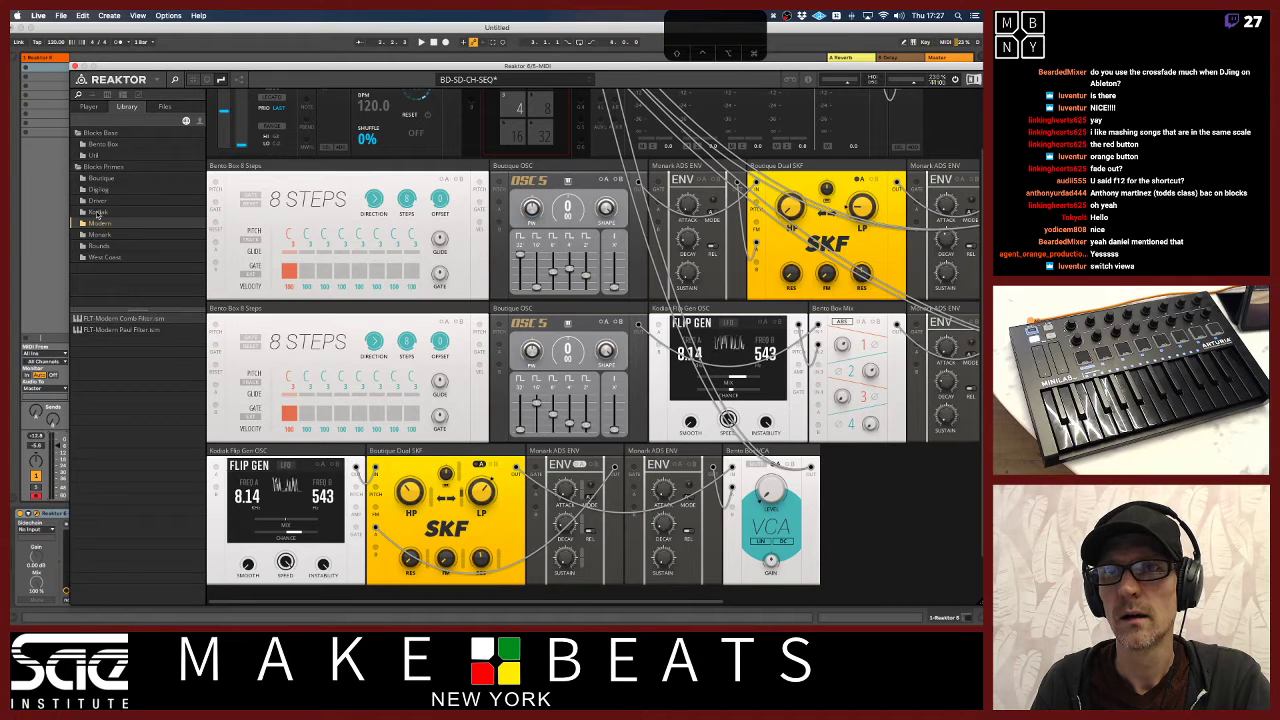
{"action": "left_click", "coordinate": [98, 212]}
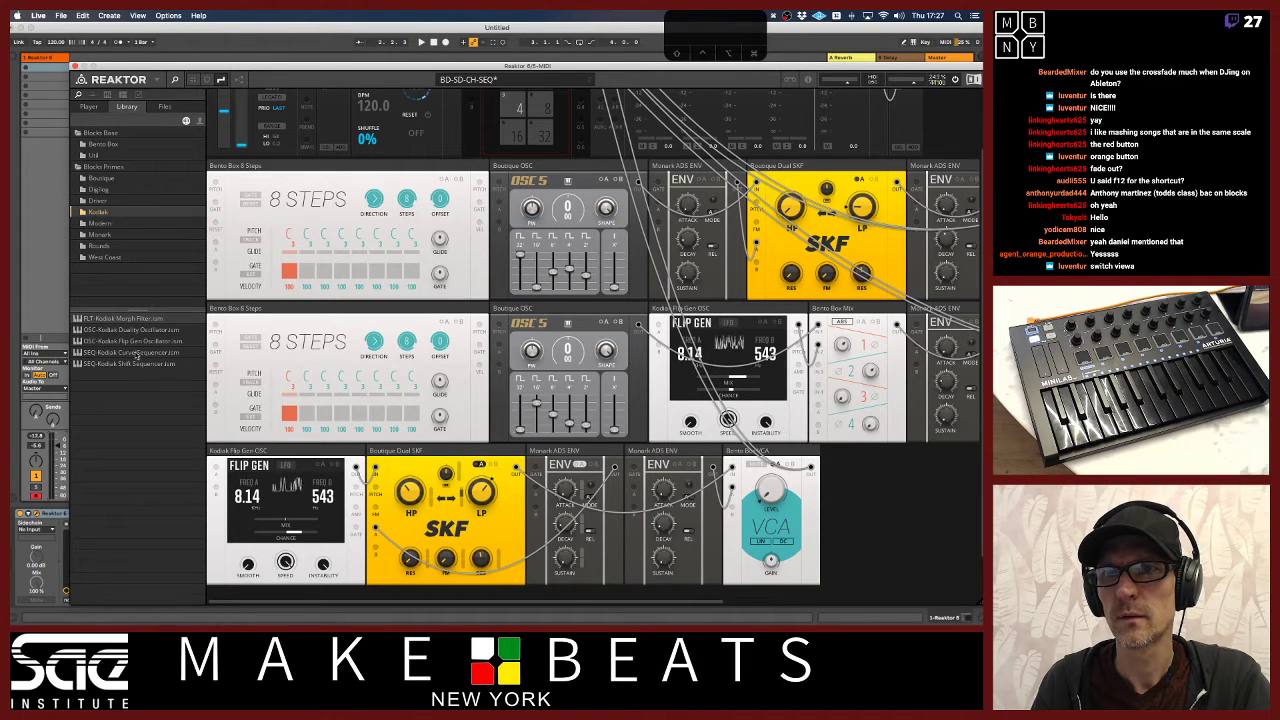
{"action": "left_click_drag", "start_coordinate": [138, 353], "coordinate": [212, 457]}
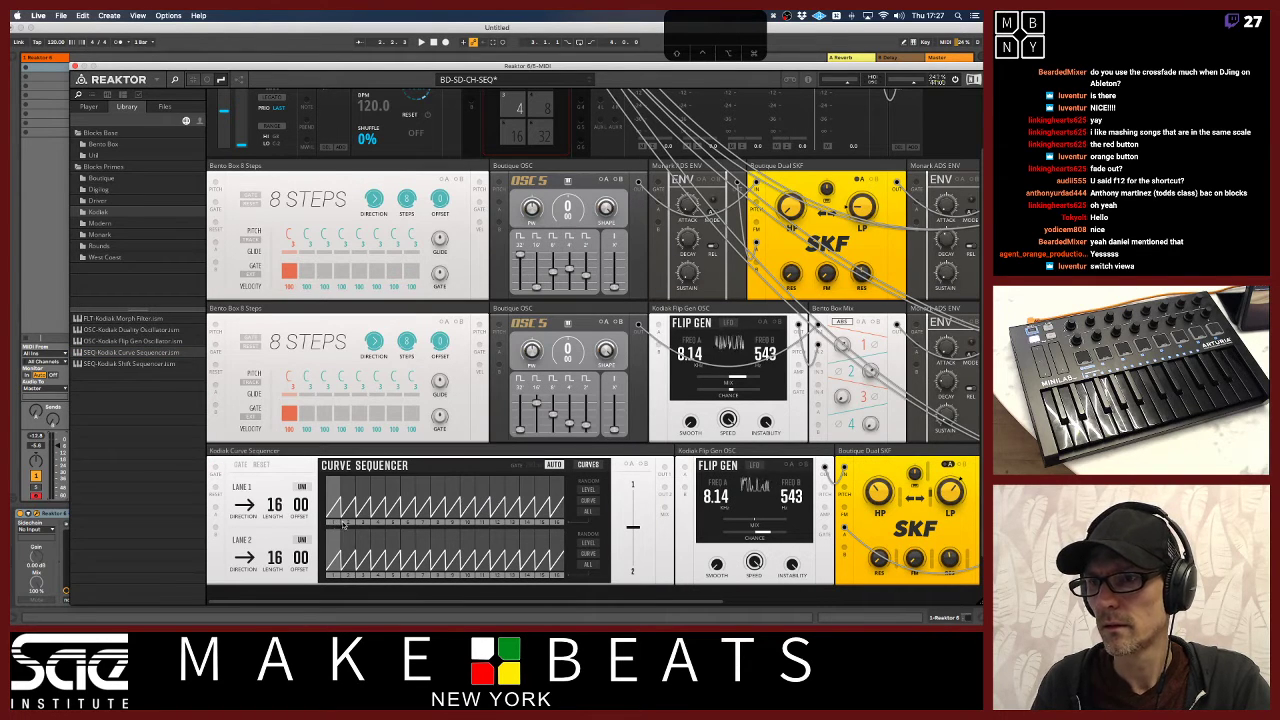
{"action": "scroll", "coordinate": [460, 524], "scroll_direction": "down", "scroll_amount": 2}
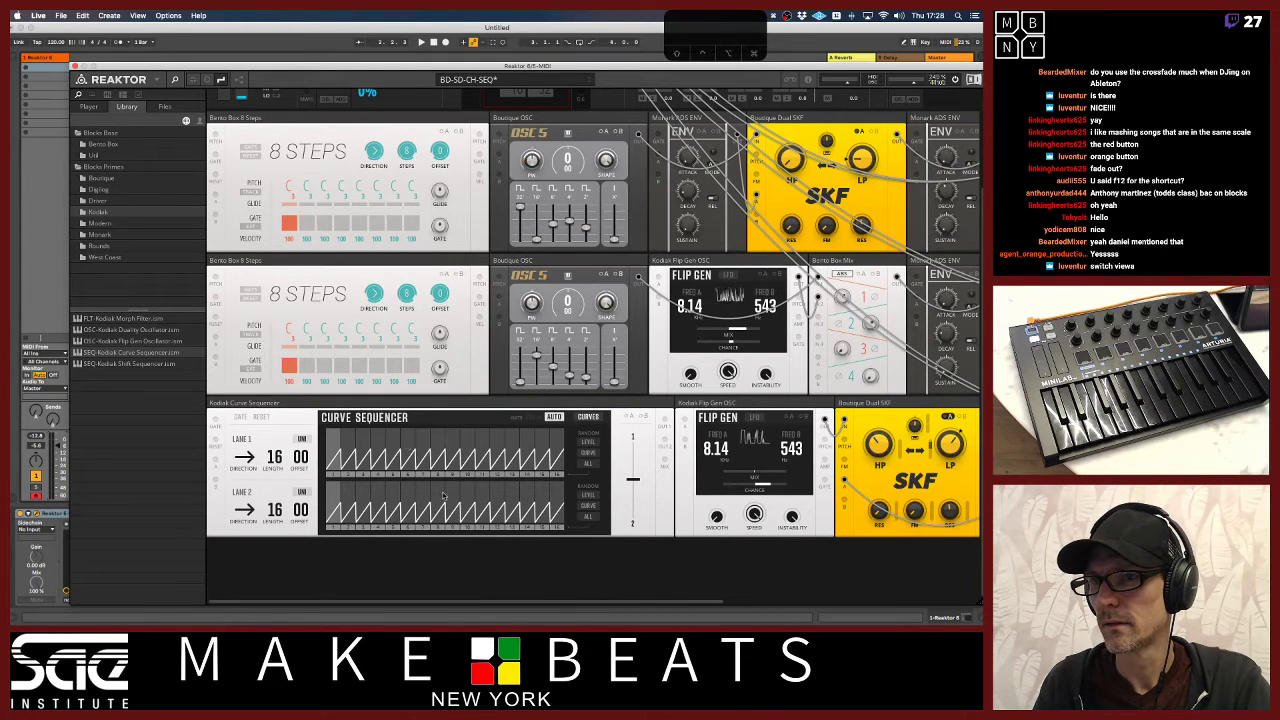
{"action": "key", "text": "BackSpace"}
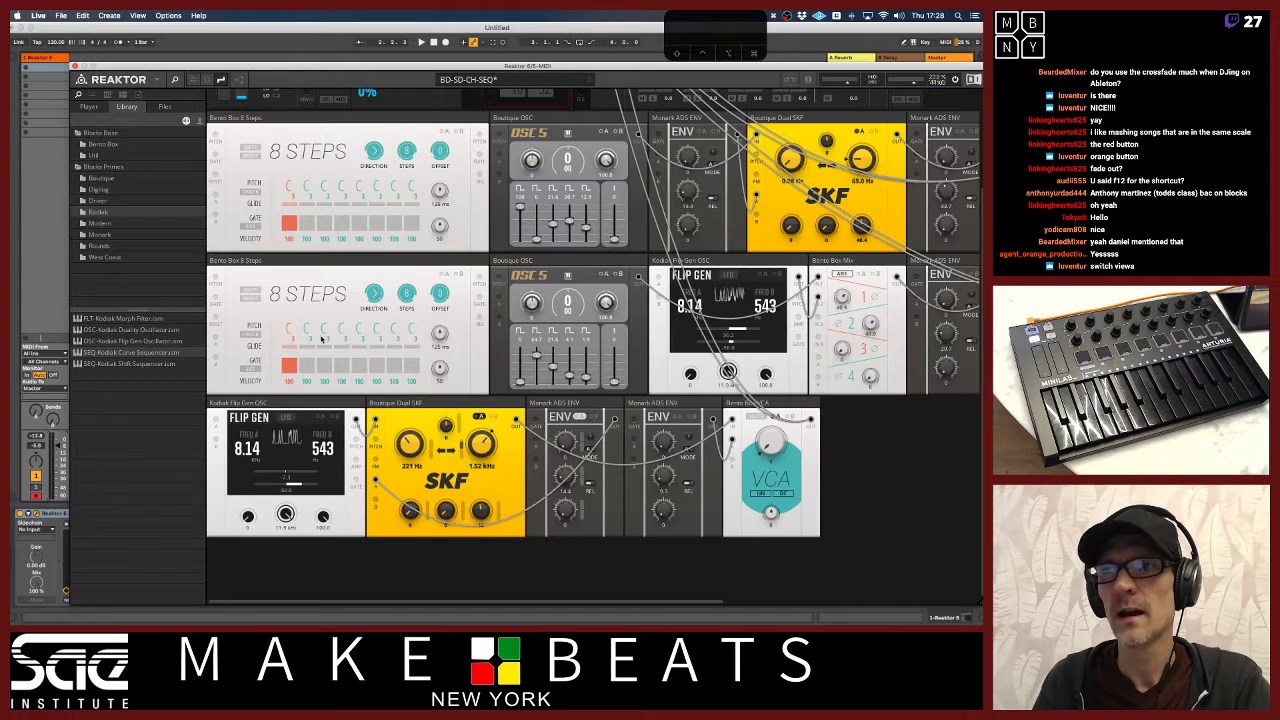
Insert a Bento Box 8 Steps sequencer at the start of the third voice row, before the Kodiak Flip Gen oscillator
{"action": "scroll", "coordinate": [320, 340], "scroll_direction": "up", "scroll_amount": 4}
{"action": "scroll", "coordinate": [320, 340], "scroll_direction": "up", "scroll_amount": 1}
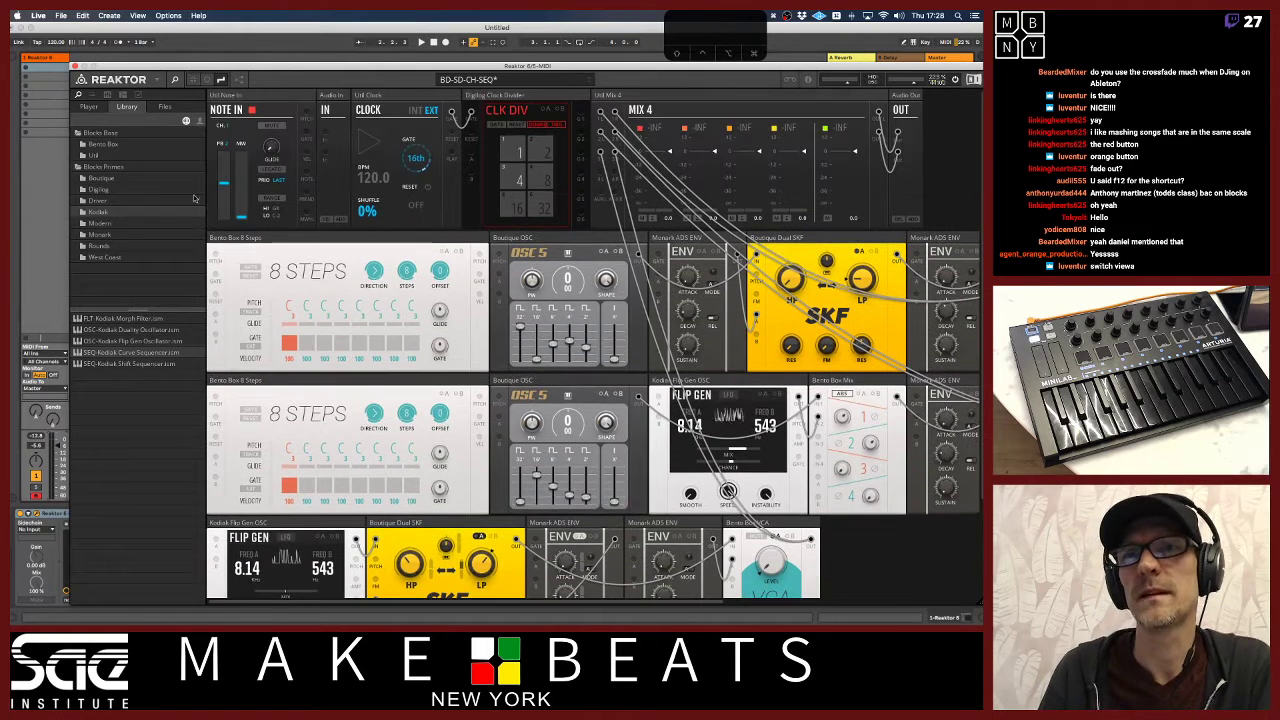
{"action": "left_click", "coordinate": [103, 144]}
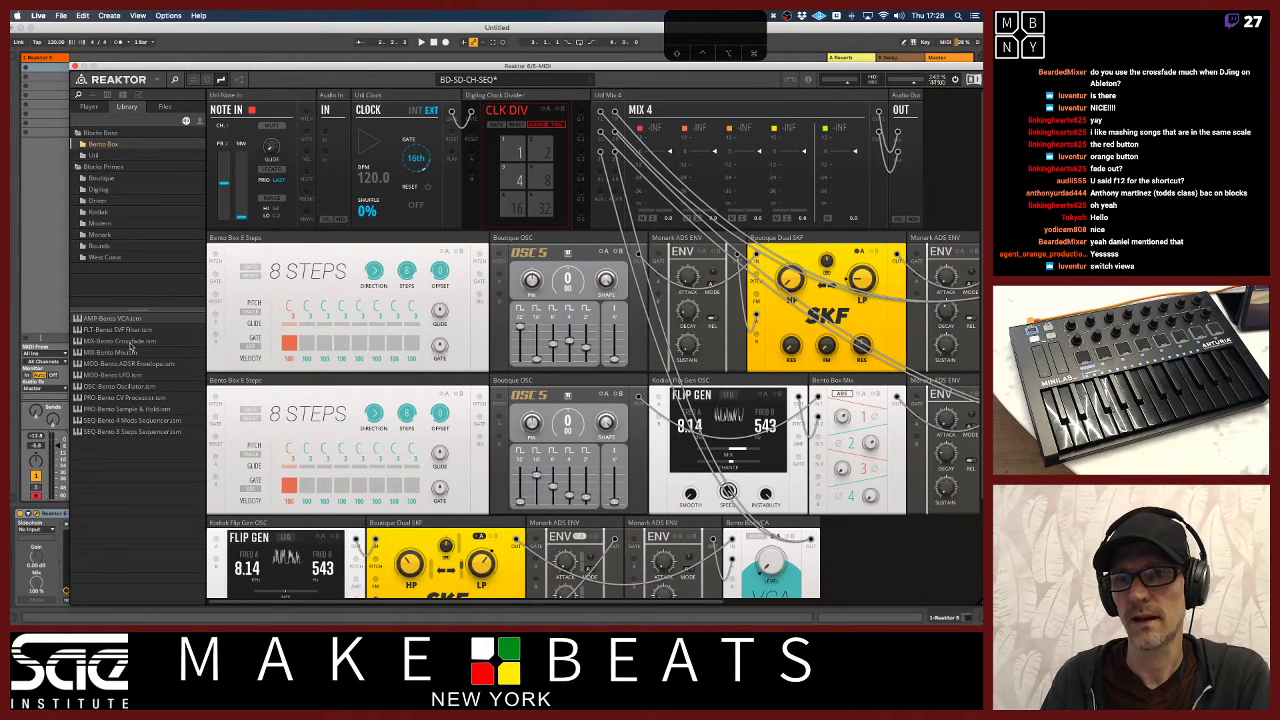
{"action": "left_click", "coordinate": [130, 431]}
{"action": "left_click_drag", "start_coordinate": [195, 545], "coordinate": [225, 555]}
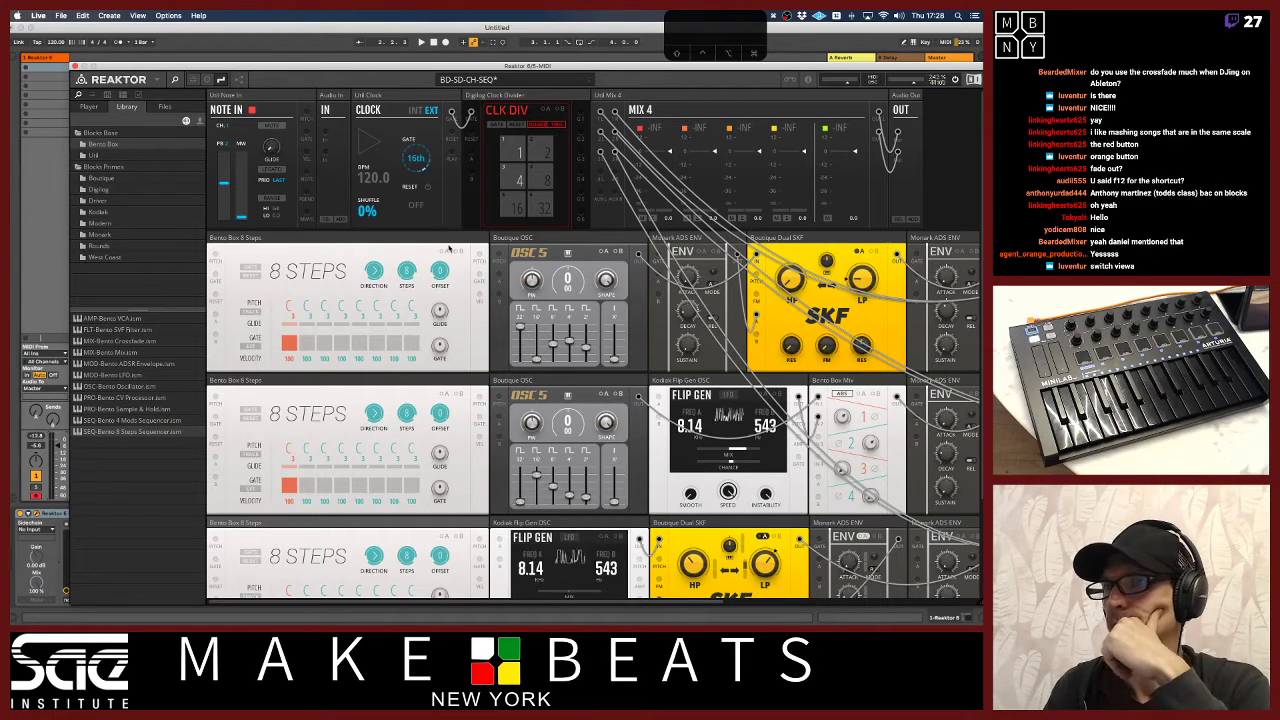
Rename the first voice row's 8 Steps sequencer as BD in its properties
{"action": "scroll", "coordinate": [481, 263], "scroll_direction": "right", "scroll_amount": 5}
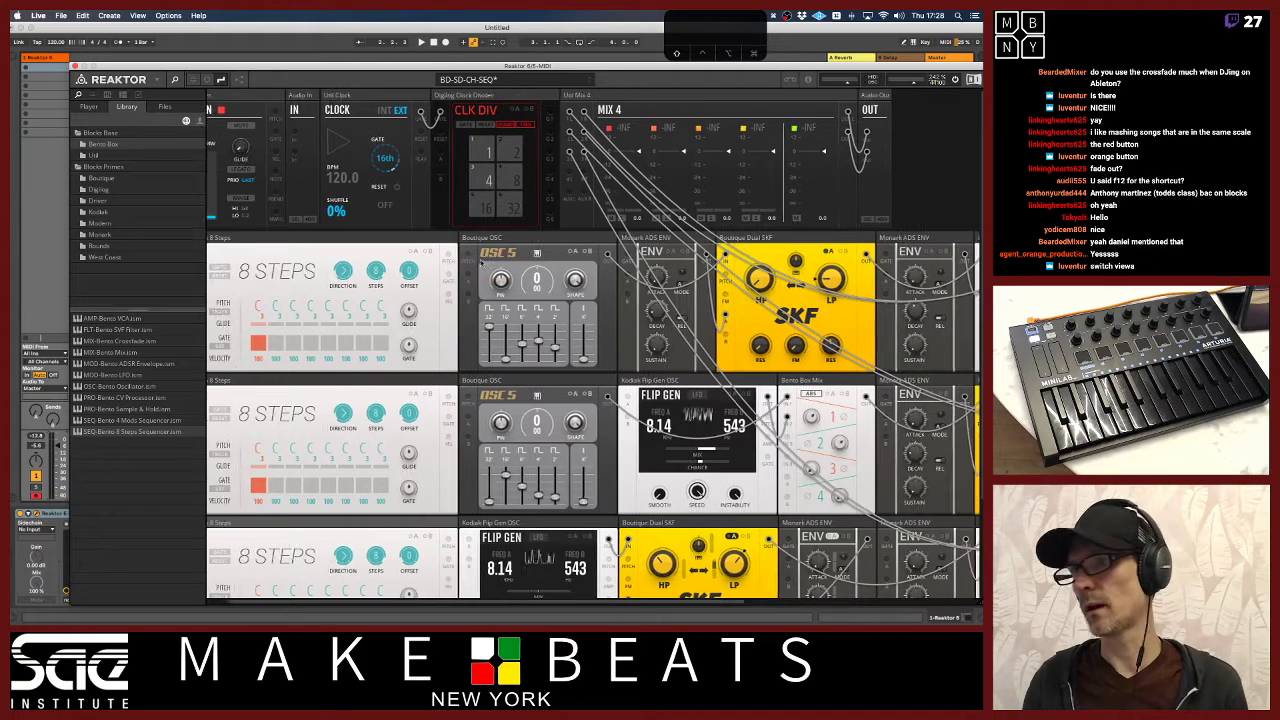
{"action": "scroll", "coordinate": [481, 263], "scroll_direction": "left", "scroll_amount": 5}
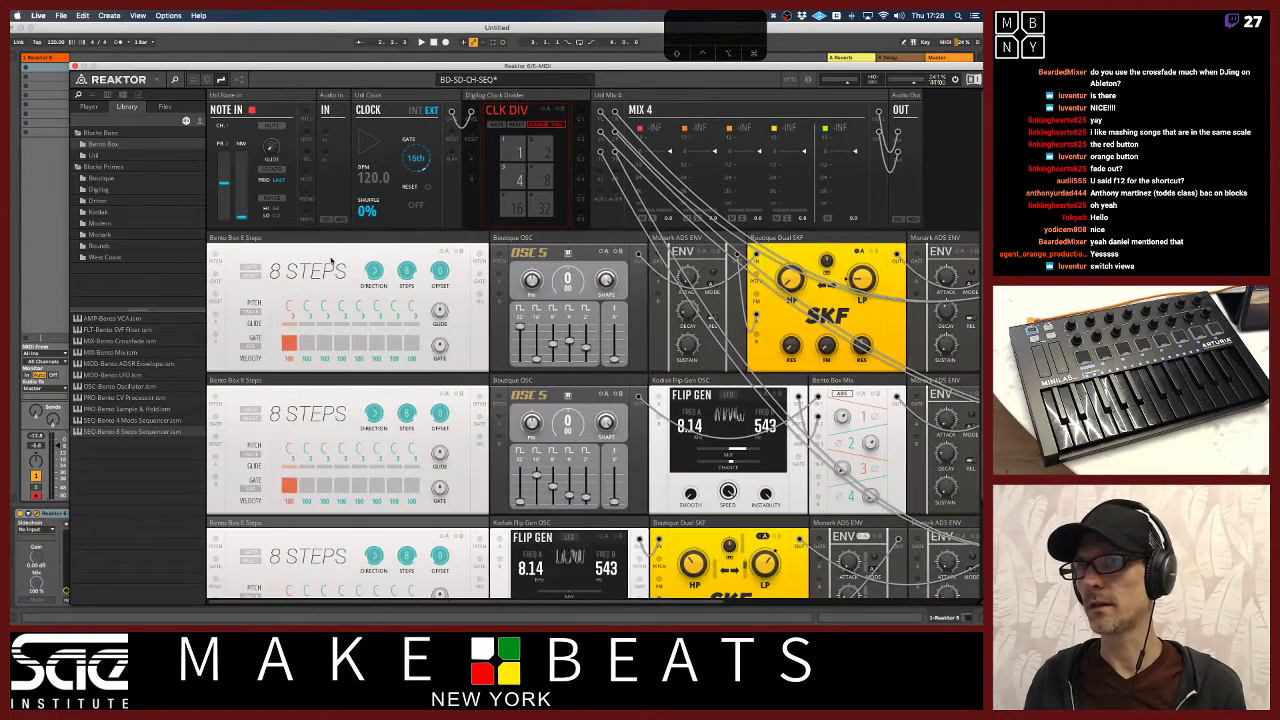
{"action": "right_click", "coordinate": [275, 240]}
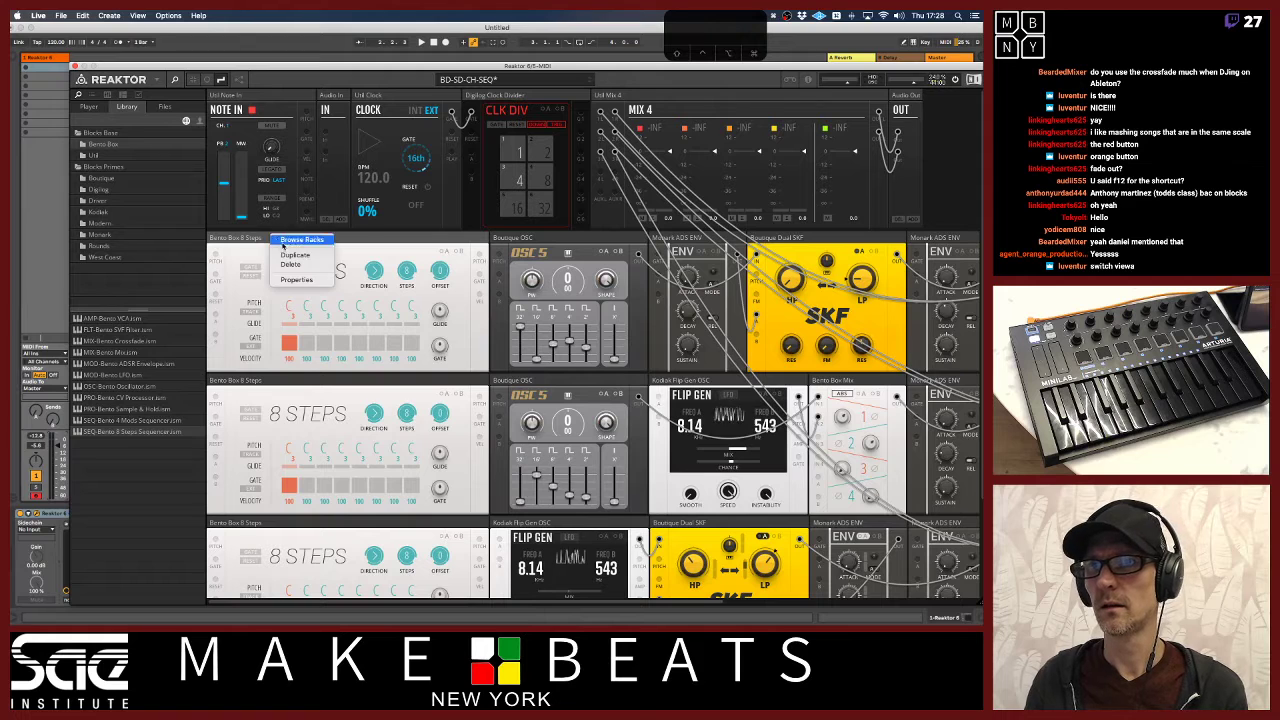
{"action": "left_click", "coordinate": [300, 280]}
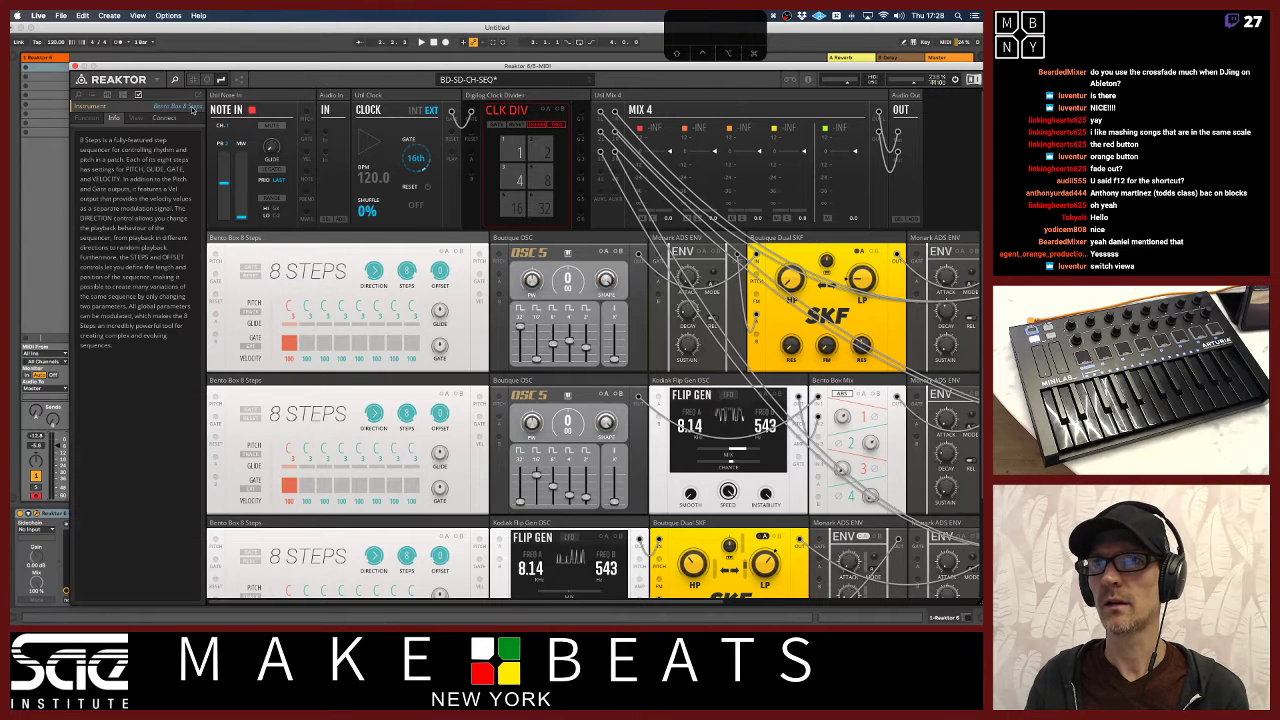
{"action": "type", "text": "BD"}
{"action": "key", "text": "Return"}
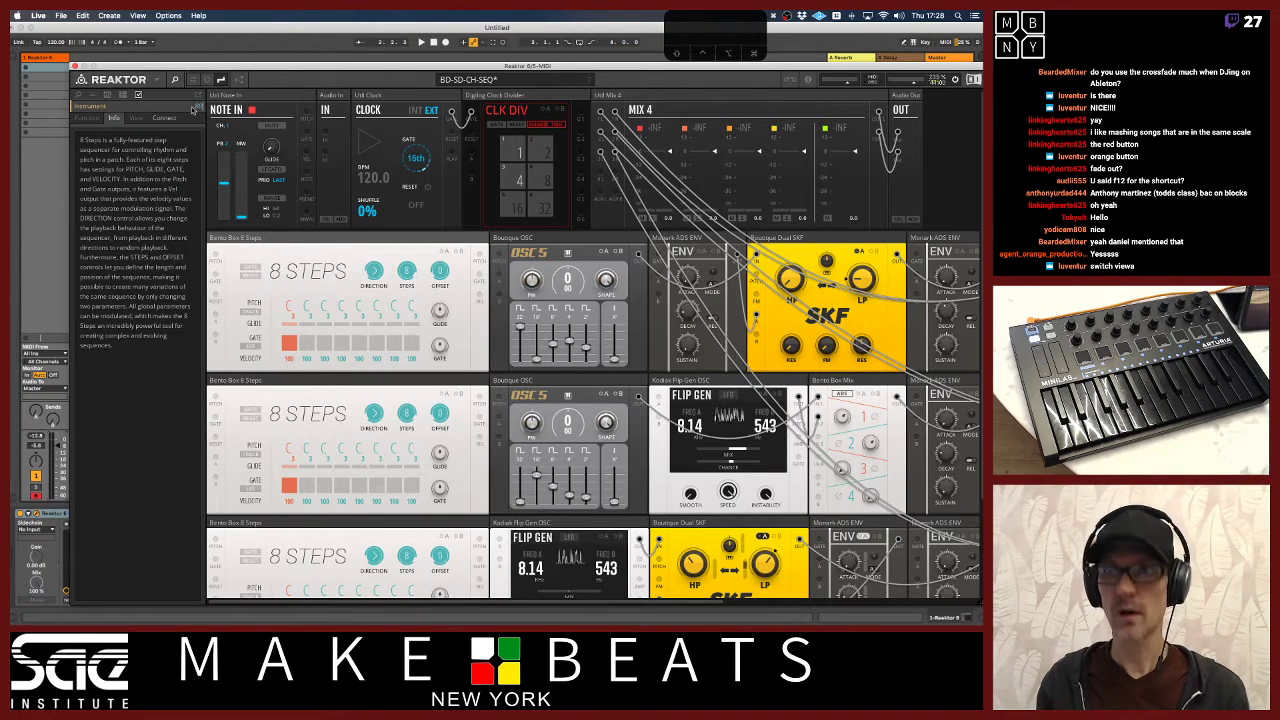
Rename the second voice row's 8 Steps sequencer as SD
{"action": "left_click", "coordinate": [225, 381]}
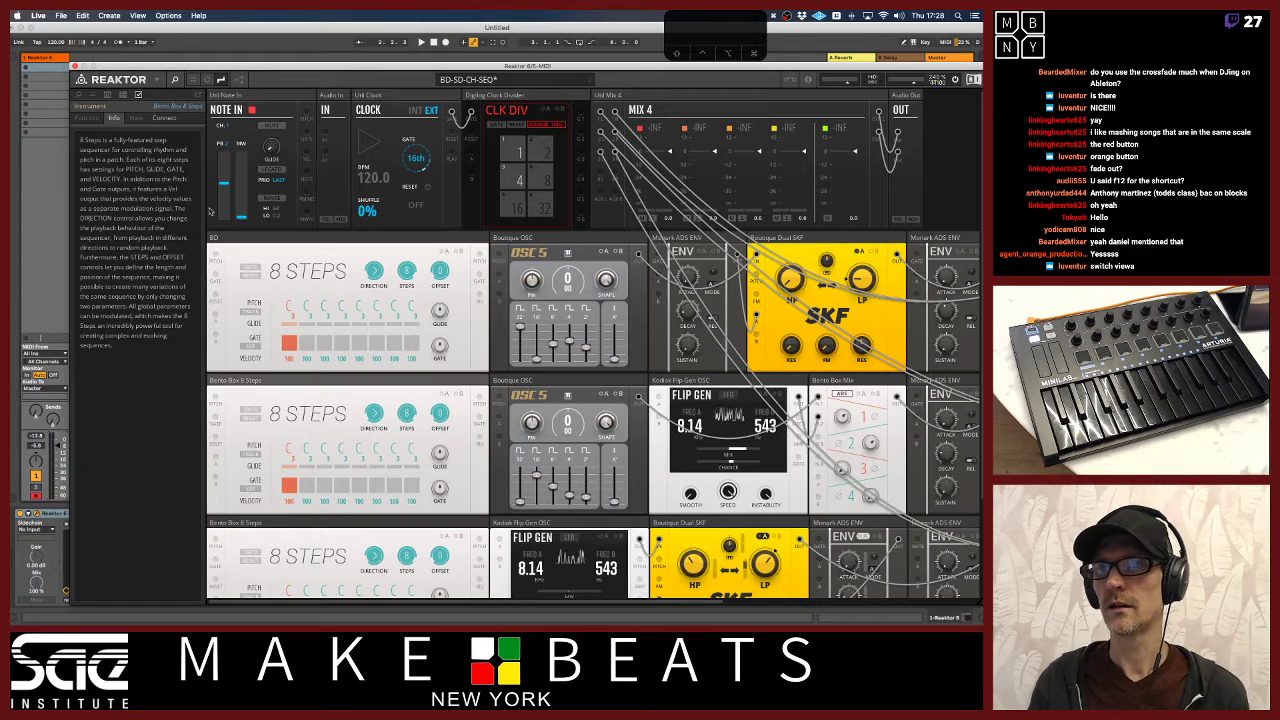
{"action": "left_click", "coordinate": [195, 106]}
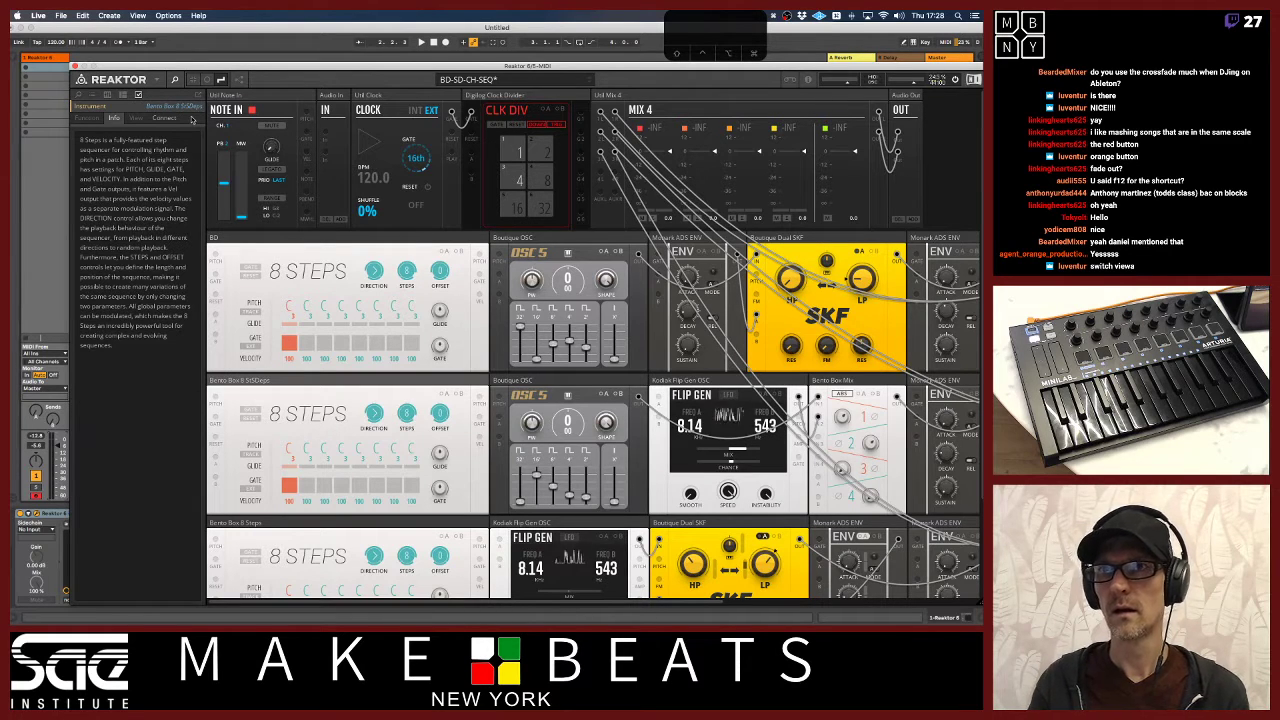
{"action": "type", "text": "SD"}
{"action": "key", "text": "Return"}
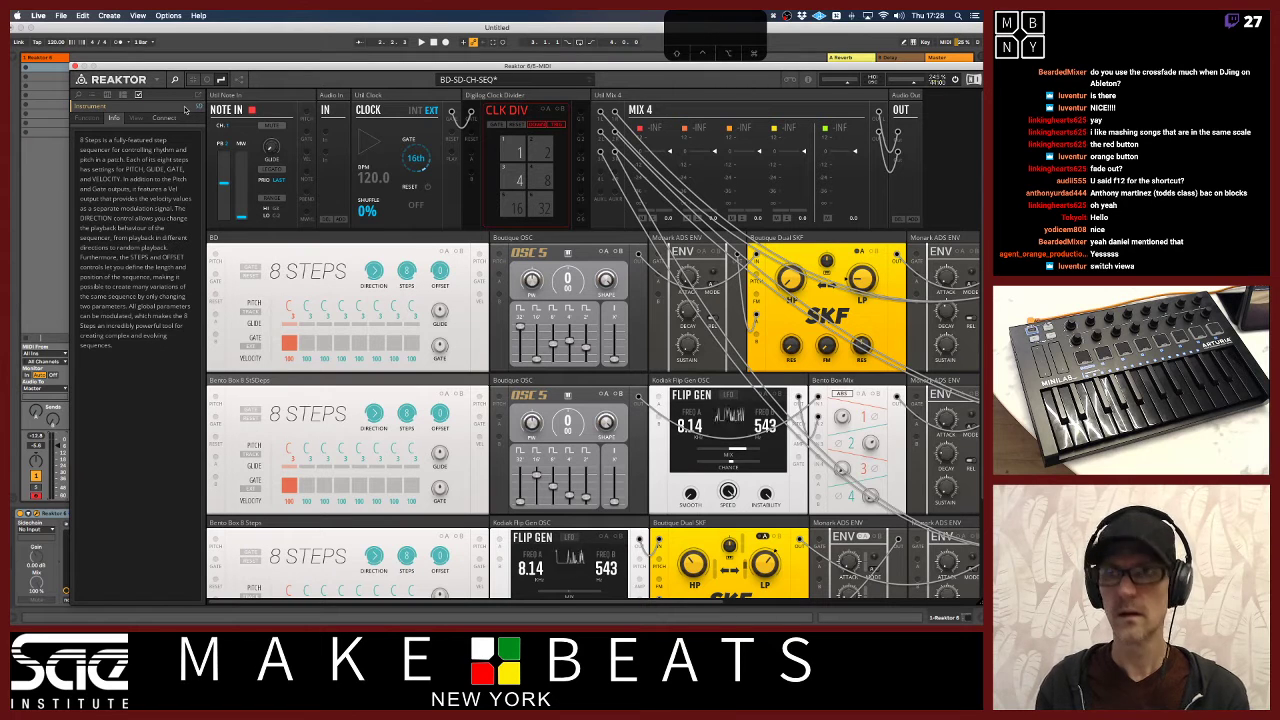
Rename the third voice row's 8 Steps sequencer as CH
{"action": "left_click", "coordinate": [255, 524]}
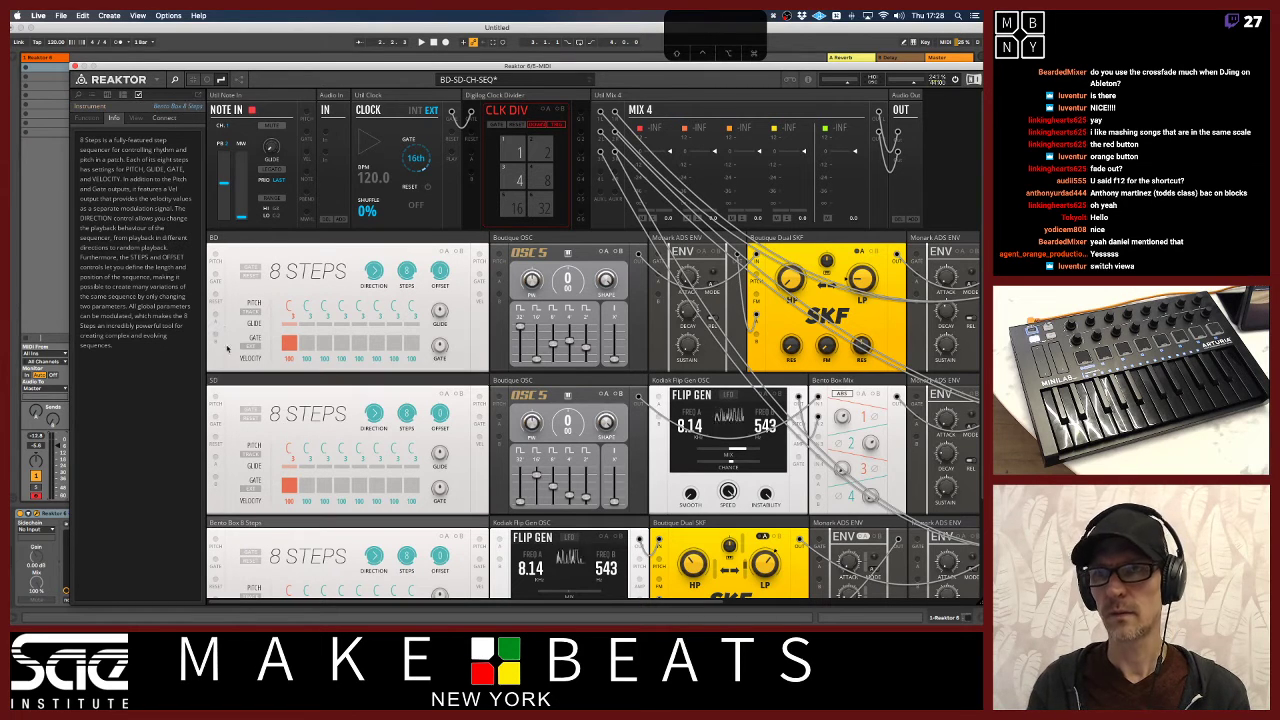
{"action": "double_click", "coordinate": [187, 106]}
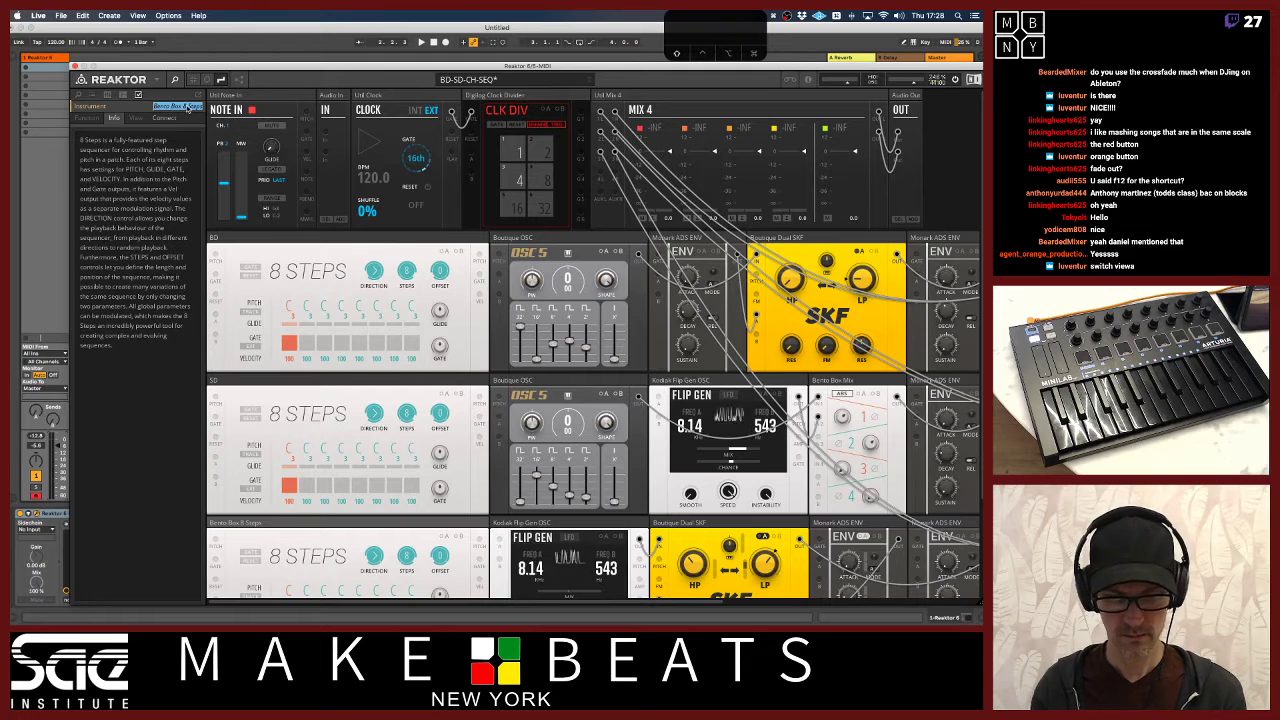
{"action": "key", "text": "BackSpace"}
{"action": "type", "text": "CH"}
{"action": "key", "text": "Return"}
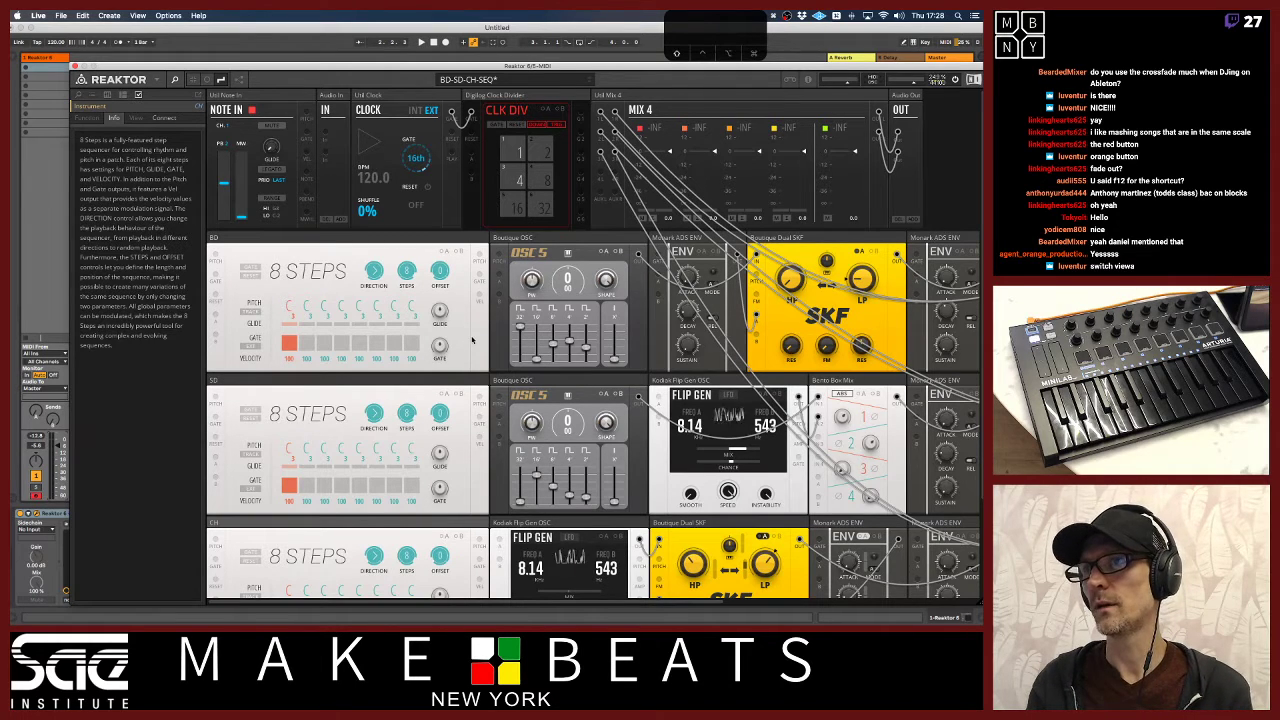
Connect the pitch outputs of the BD and SD sequencers to the pitch inputs of their rows' OSC 5 oscillators
{"action": "left_click", "coordinate": [658, 128]}
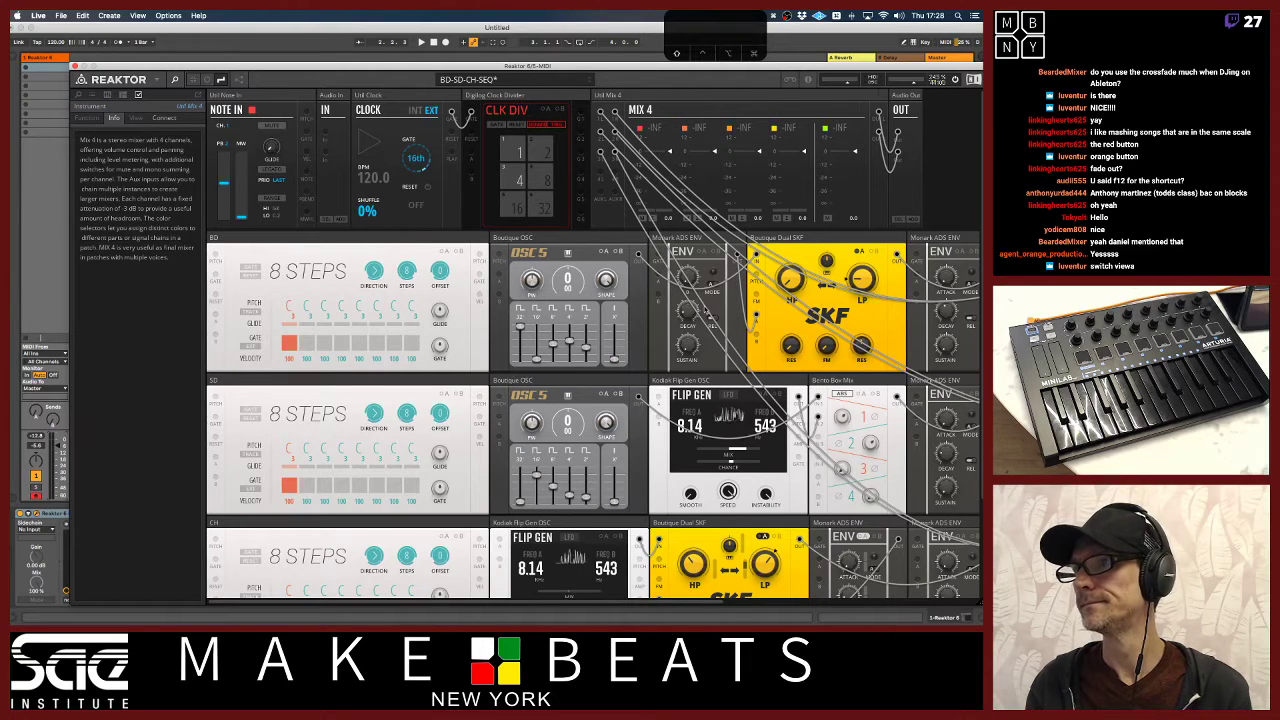
{"action": "scroll", "coordinate": [706, 311], "scroll_direction": "right", "scroll_amount": 10}
{"action": "scroll", "coordinate": [706, 311], "scroll_direction": "right", "scroll_amount": 2}
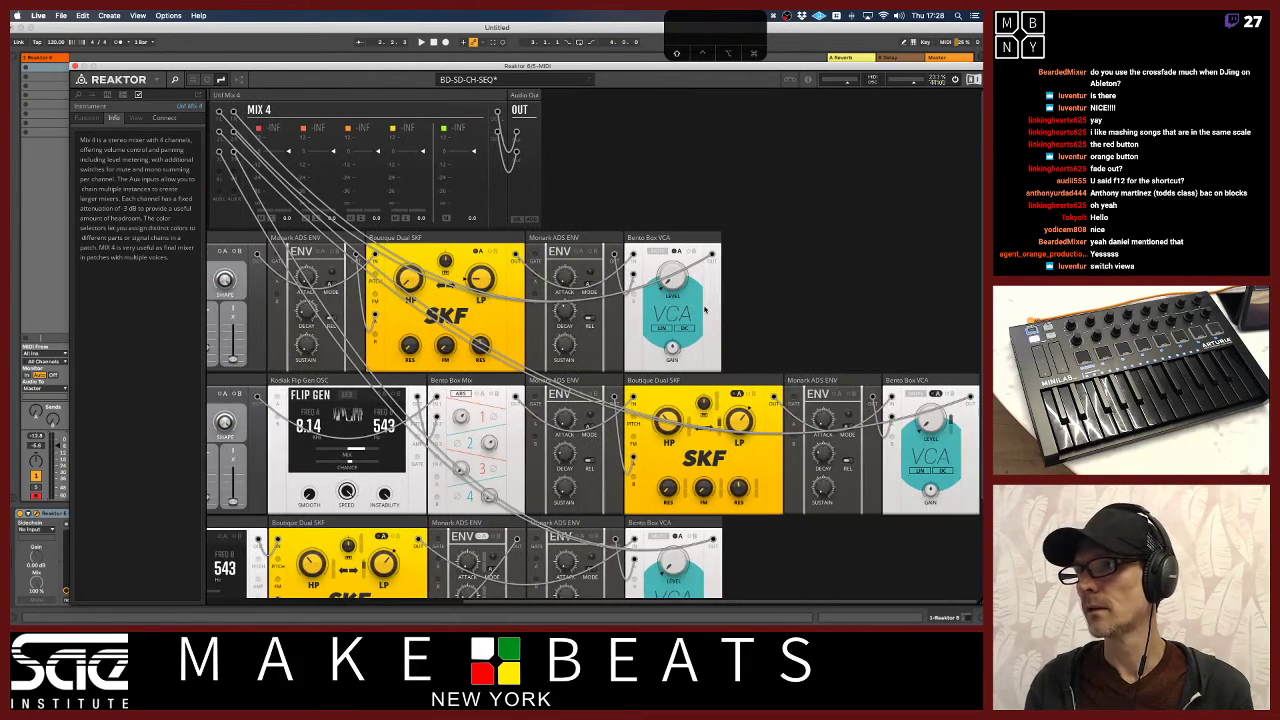
{"action": "scroll", "coordinate": [706, 311], "scroll_direction": "left", "scroll_amount": 8}
{"action": "scroll", "coordinate": [705, 311], "scroll_direction": "left", "scroll_amount": 2}
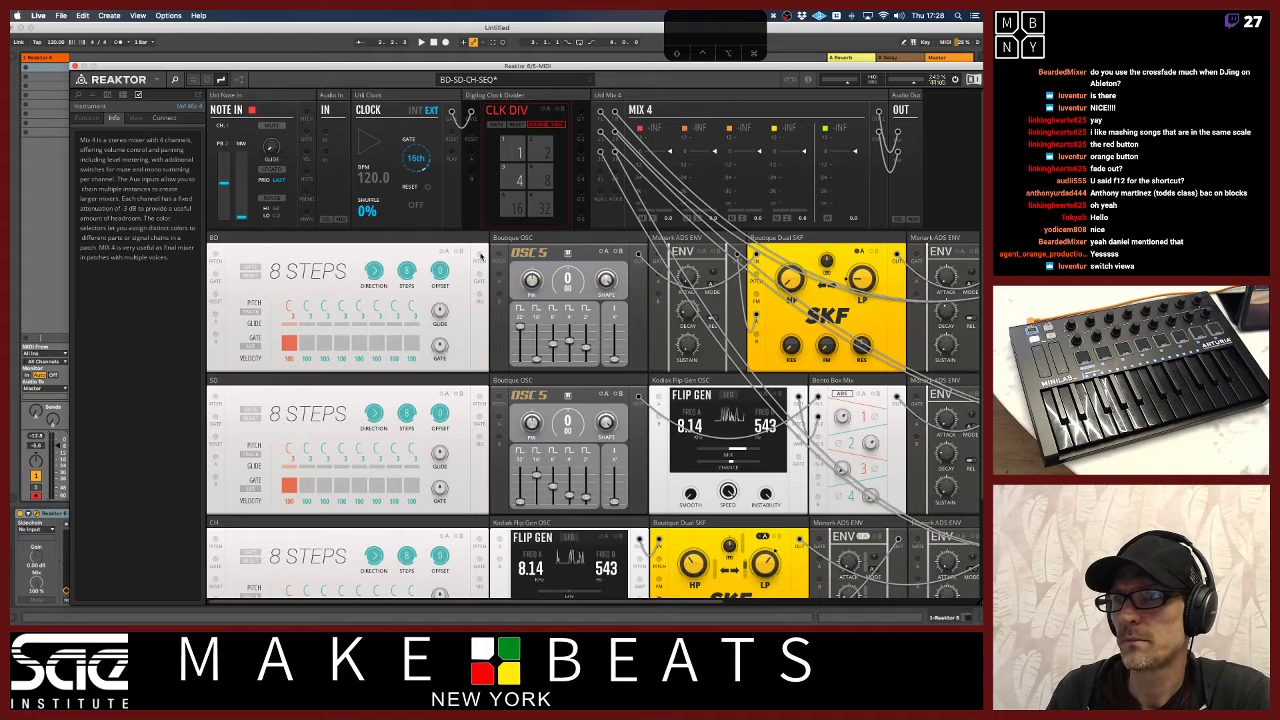
{"action": "left_click", "coordinate": [481, 258]}
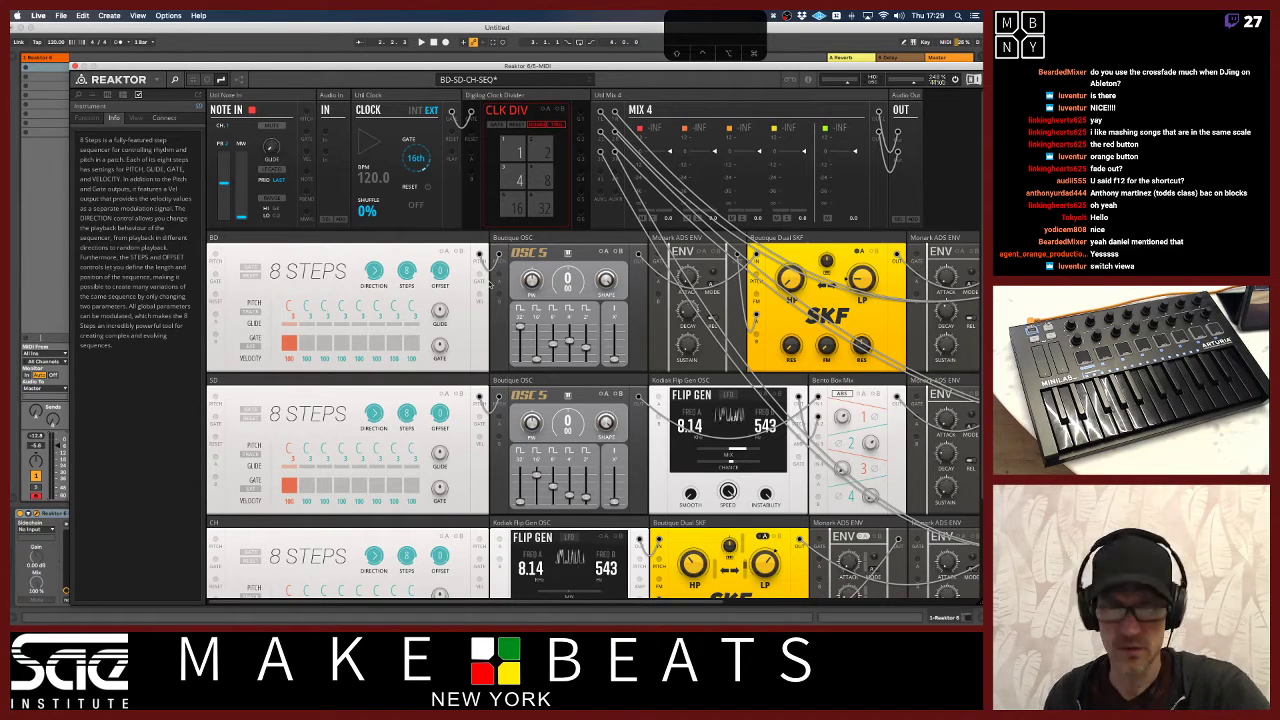
Connect the gate outputs of the BD and SD sequencers to the gate inputs of their rows' Monark ADS envelopes
{"action": "scroll", "coordinate": [490, 285], "scroll_direction": "right", "scroll_amount": 5}
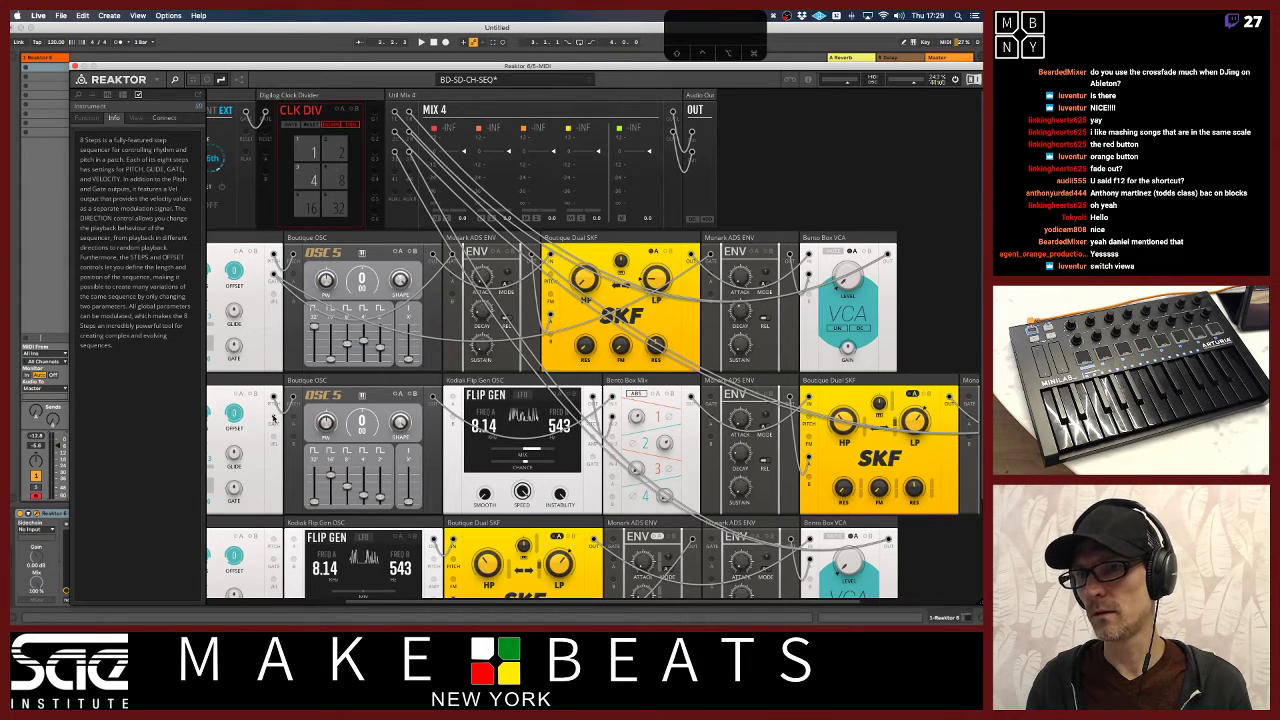
{"action": "left_click_drag", "start_coordinate": [289, 421], "coordinate": [712, 400]}
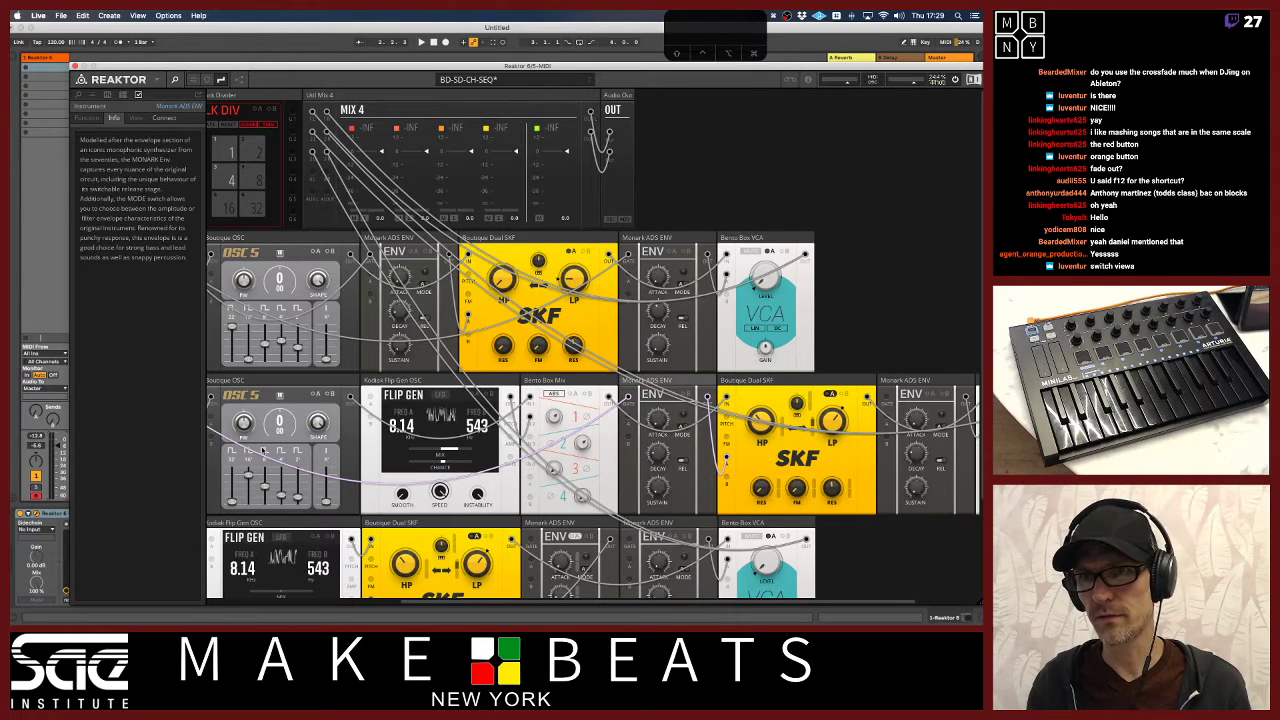
{"action": "scroll", "coordinate": [263, 452], "scroll_direction": "left", "scroll_amount": 5}
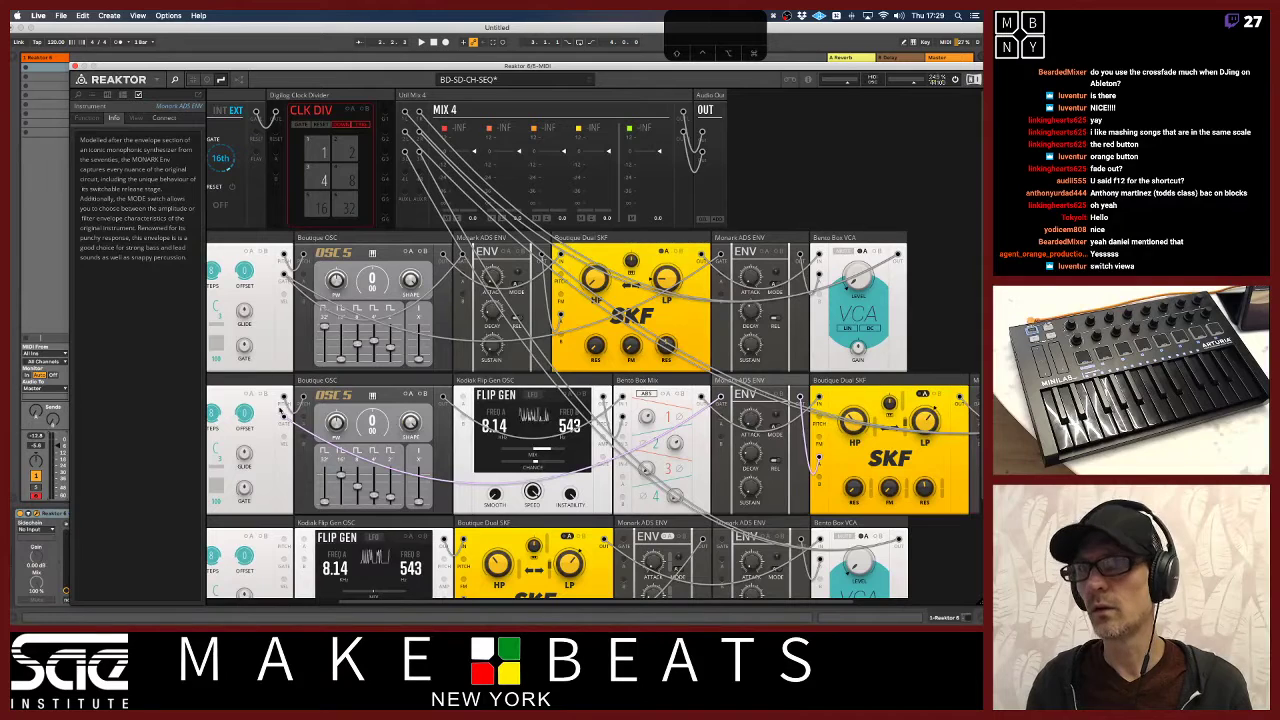
Connect the CH sequencer's gate output to its row's Monark ADS envelopes and move the filter envelope in front of the Dual SKF filter
{"action": "left_click", "coordinate": [174, 79]}
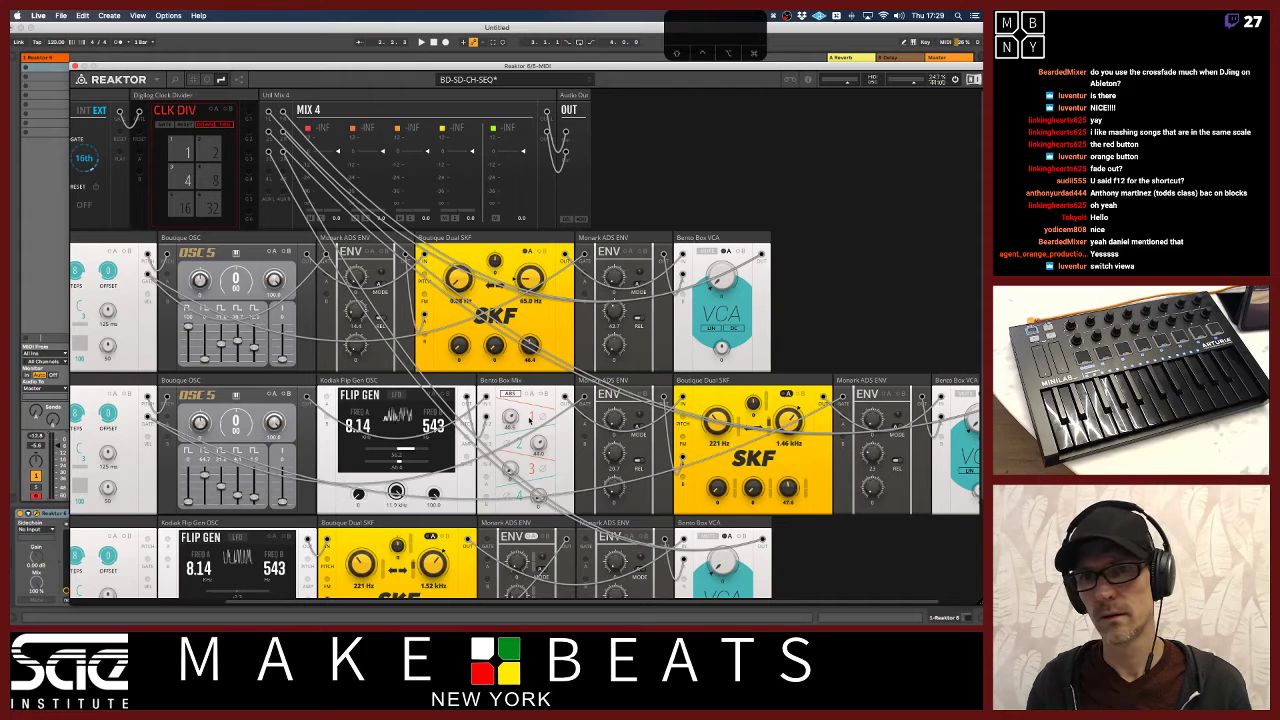
{"action": "scroll", "coordinate": [300, 447], "scroll_direction": "down", "scroll_amount": 4}
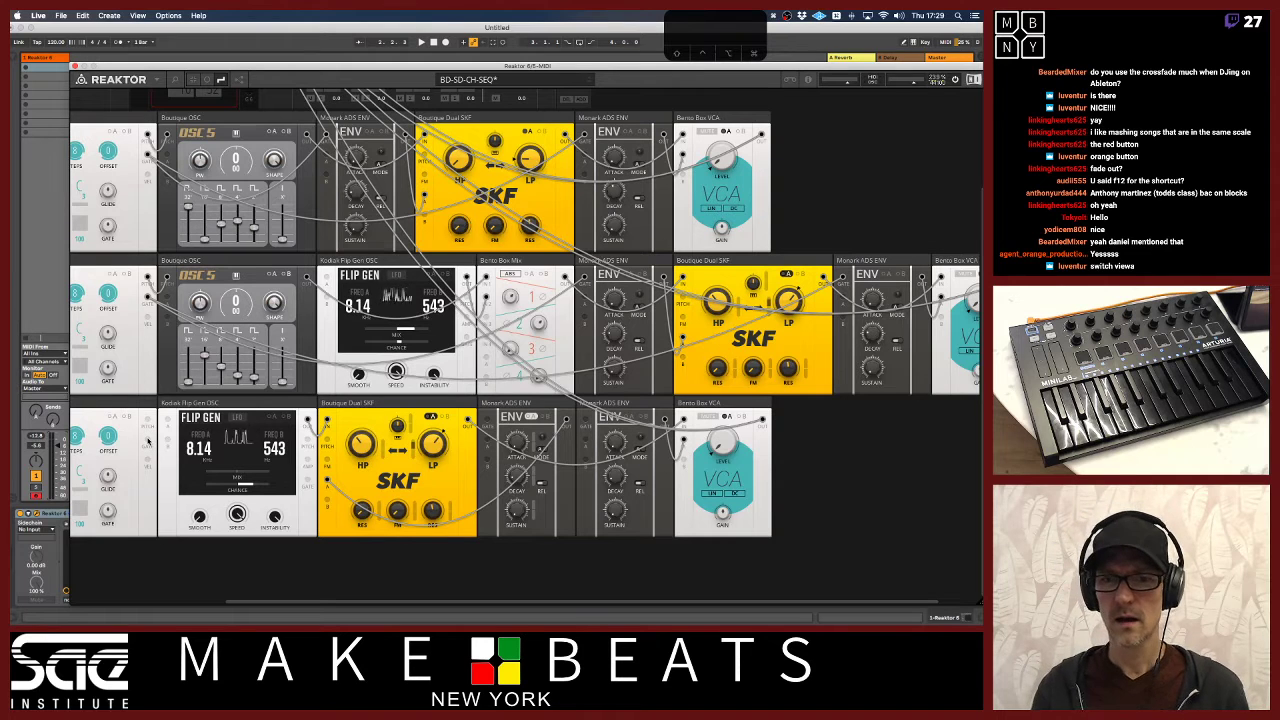
{"action": "left_click_drag", "start_coordinate": [148, 441], "coordinate": [487, 422]}
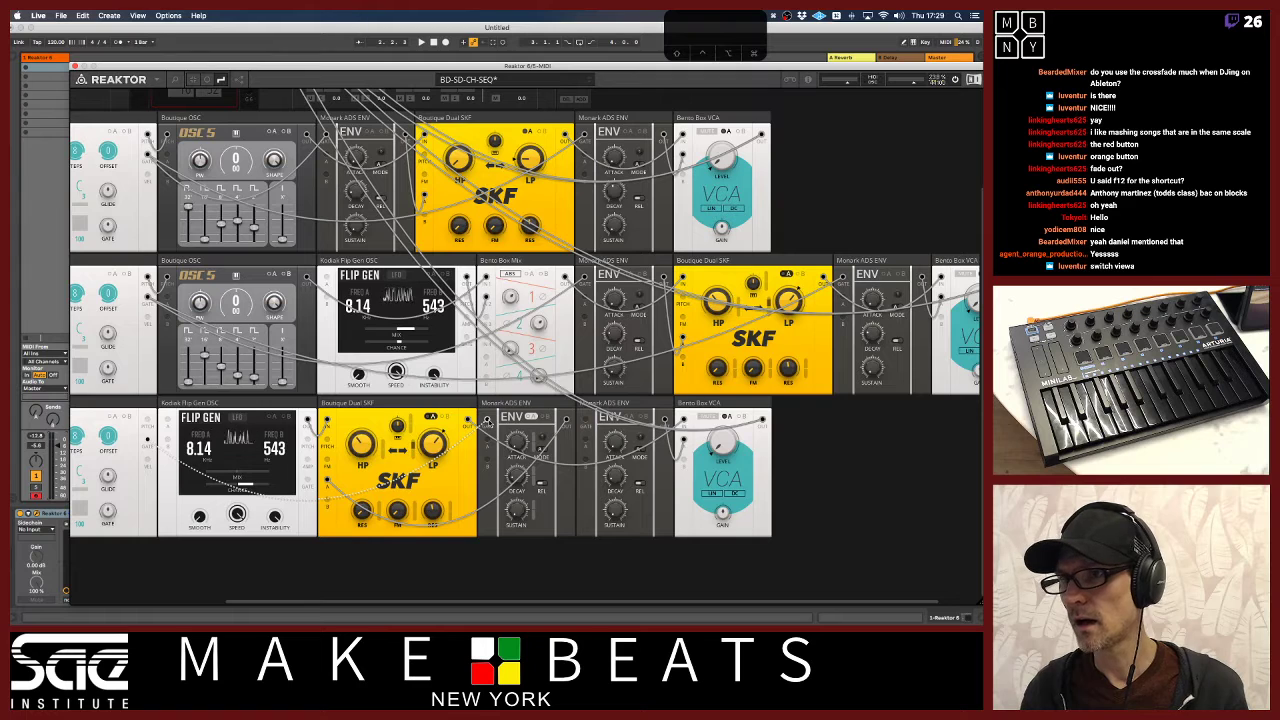
{"action": "left_click_drag", "start_coordinate": [530, 410], "coordinate": [372, 418]}
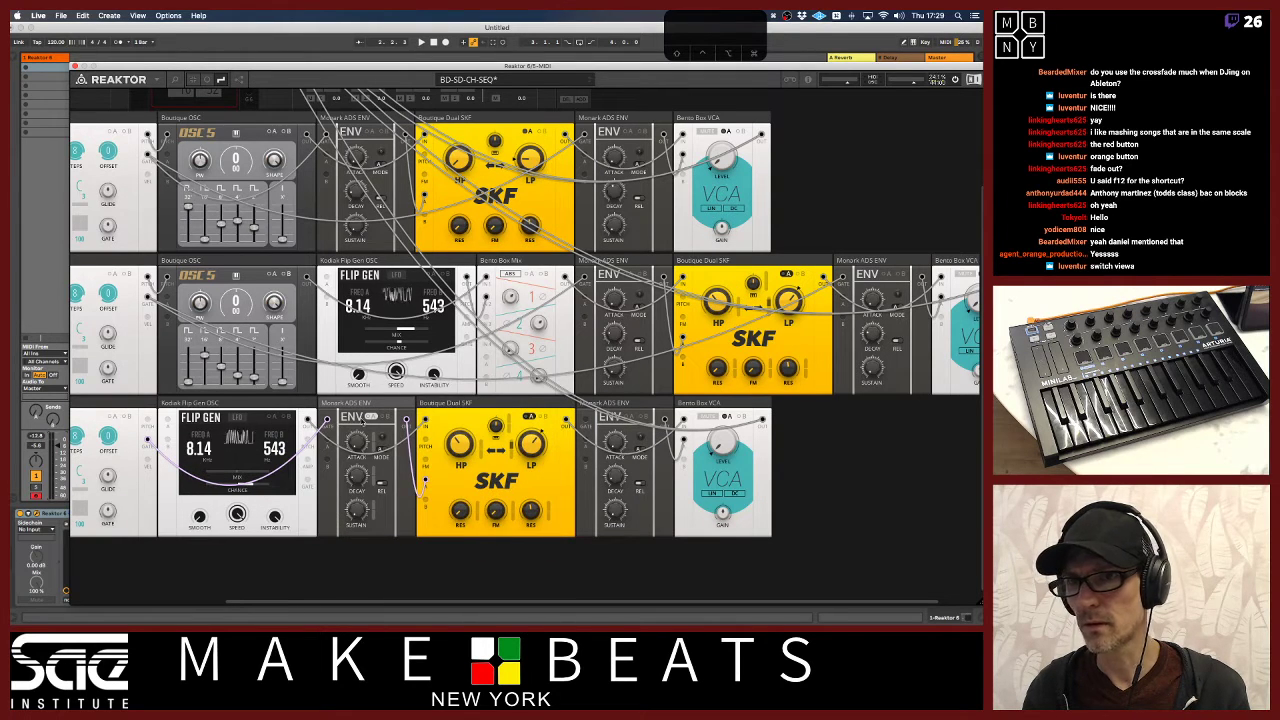
{"action": "left_click_drag", "start_coordinate": [150, 445], "coordinate": [424, 490]}
{"action": "scroll", "coordinate": [525, 313], "scroll_direction": "left", "scroll_amount": 5}
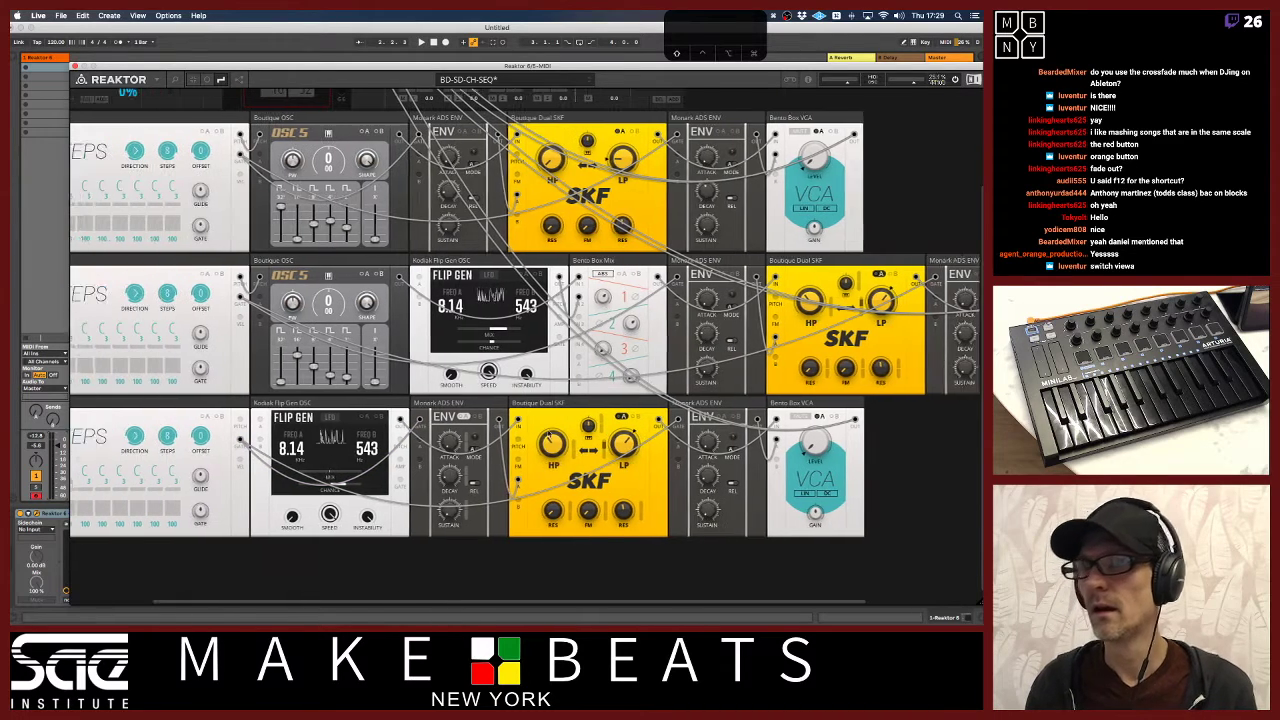
Set the Clock Divider's first three divisions to 4, 4 and 1, and connect its first output to the BD sequencer's gate input
{"action": "scroll", "coordinate": [497, 194], "scroll_direction": "up", "scroll_amount": 4}
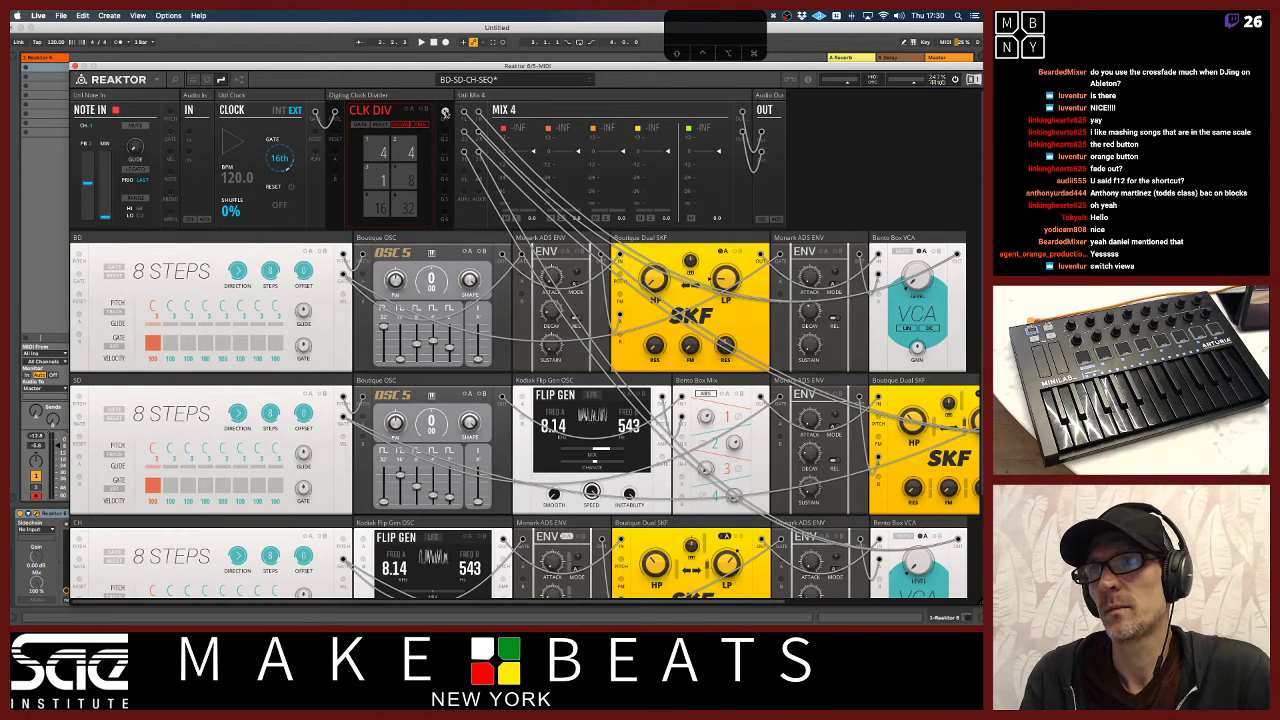
{"action": "left_click_drag", "start_coordinate": [445, 112], "coordinate": [80, 276]}
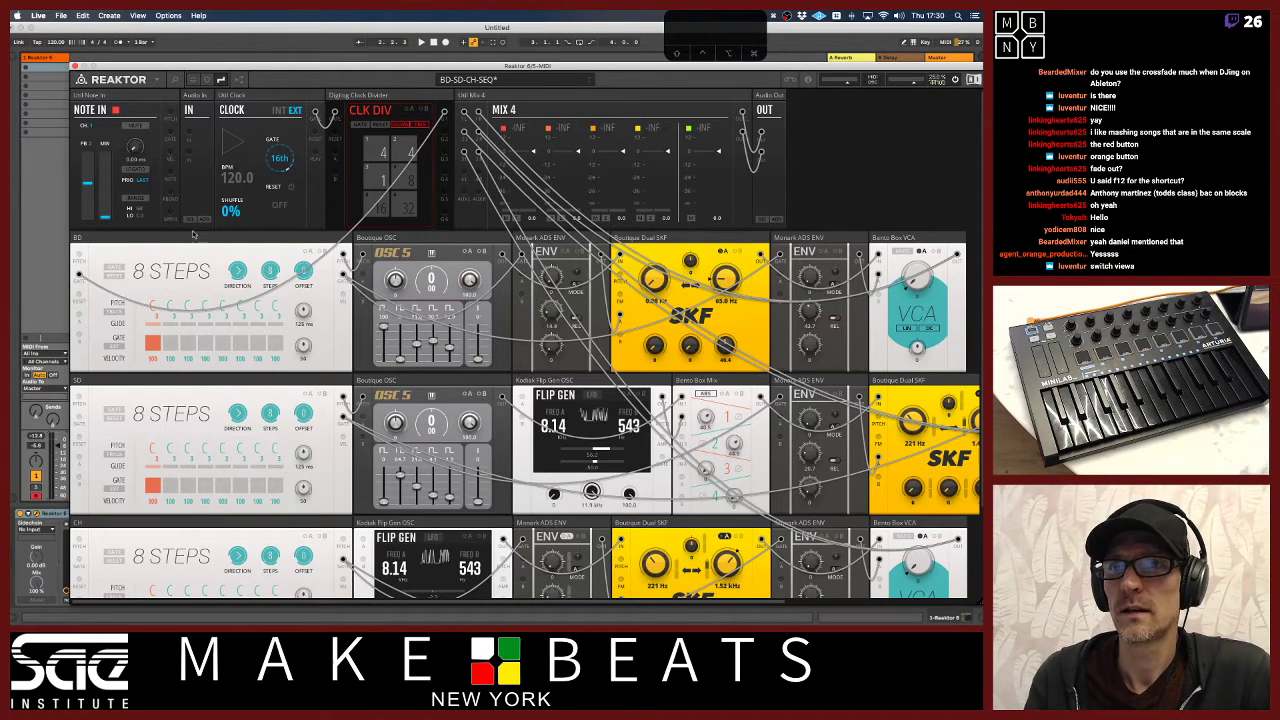
Connect the Clock Divider's second and third outputs to the SD and CH sequencers' gate inputs, and enable the Clock's reset at 16
{"action": "left_click_drag", "start_coordinate": [444, 138], "coordinate": [446, 202]}
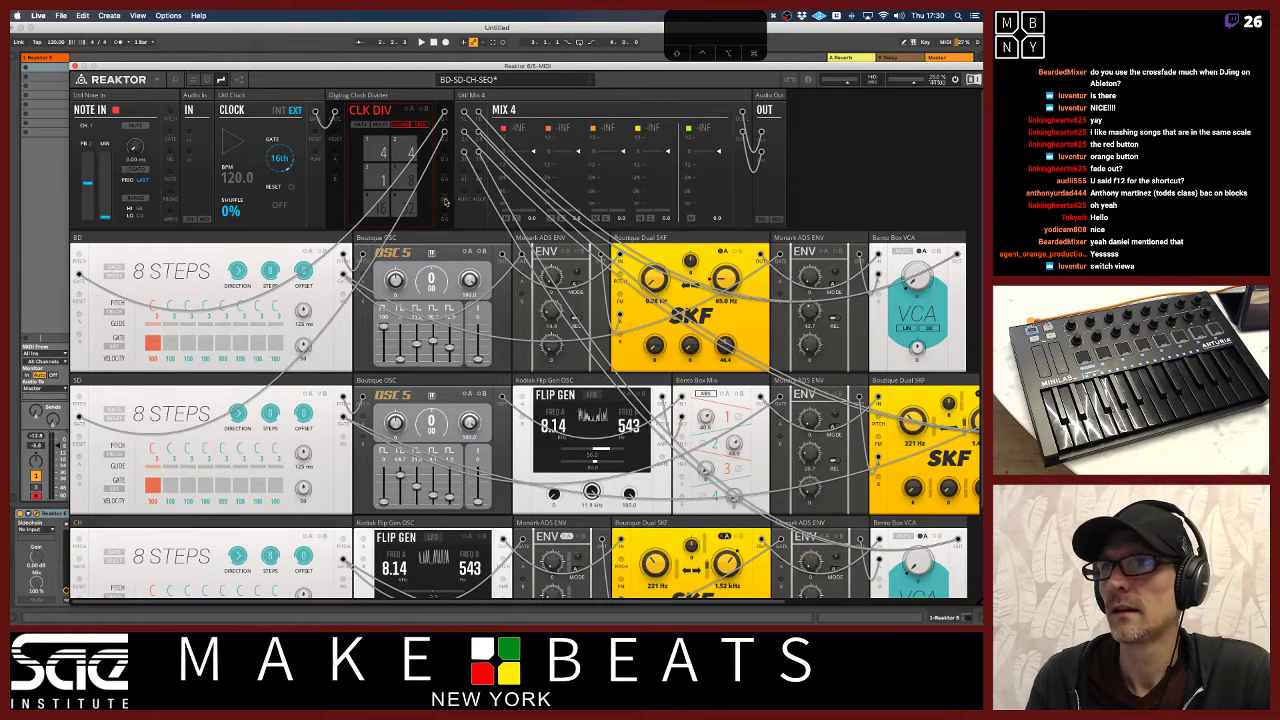
{"action": "left_click_drag", "start_coordinate": [446, 155], "coordinate": [79, 560]}
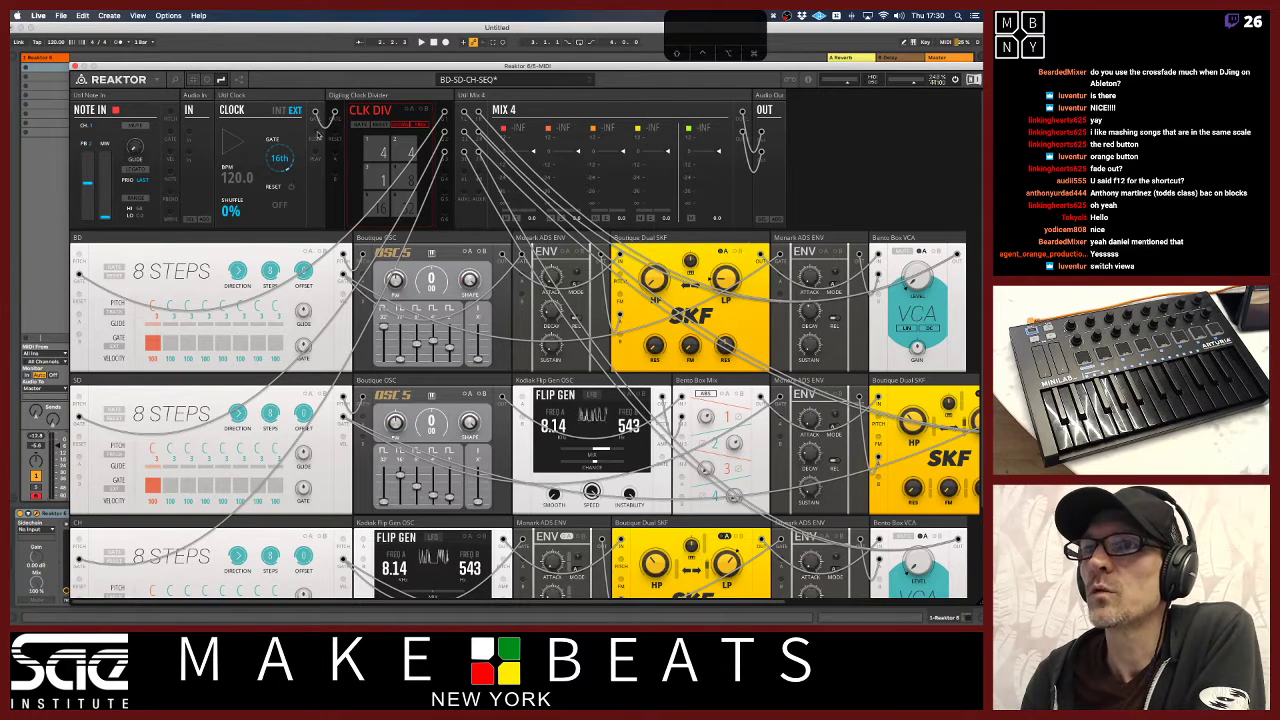
{"action": "left_click_drag", "start_coordinate": [306, 196], "coordinate": [292, 188]}
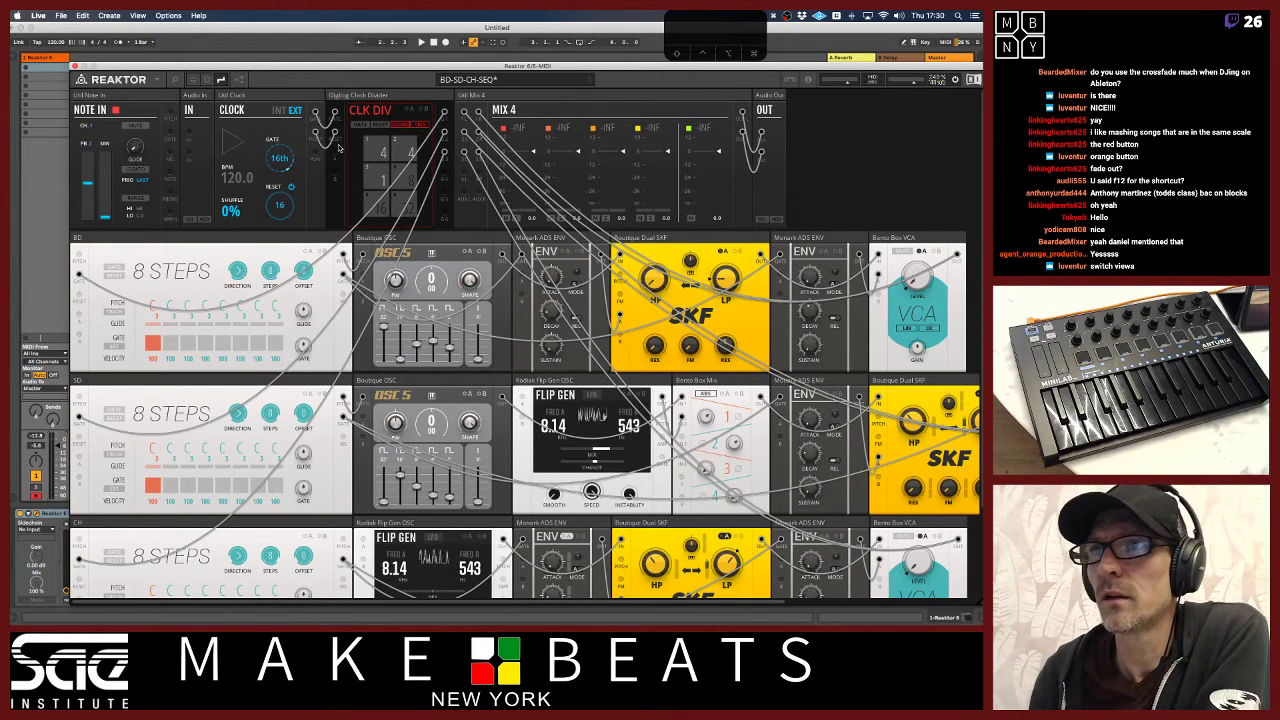
{"action": "left_click", "coordinate": [380, 125]}
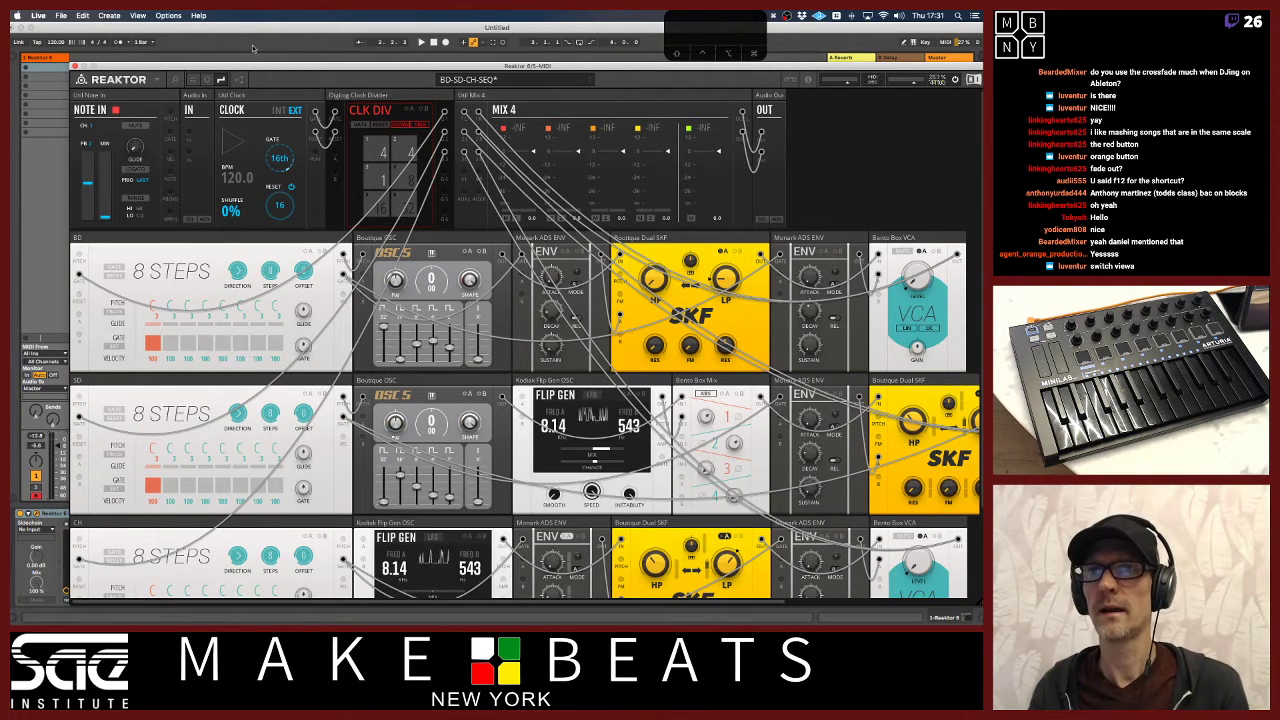
Start playback and turn on all eight gate steps of the CH sequencer
{"action": "key", "text": "space"}
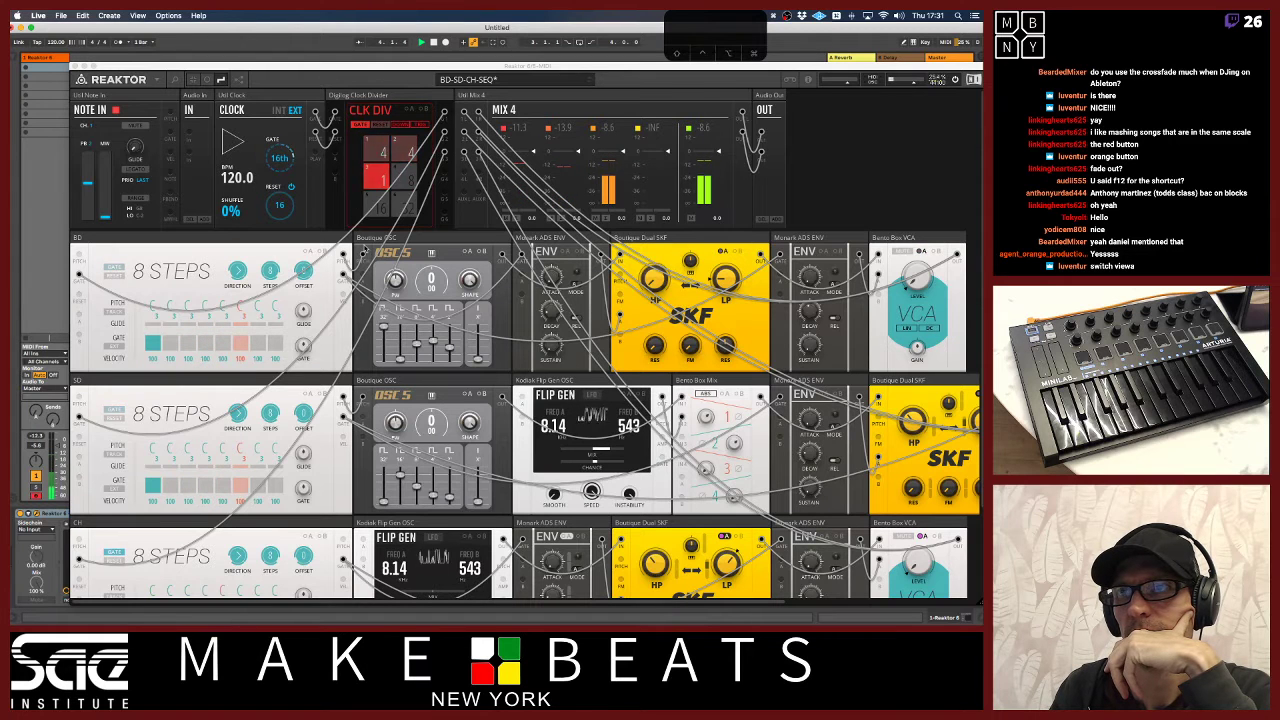
{"action": "scroll", "coordinate": [347, 270], "scroll_direction": "down", "scroll_amount": 3}
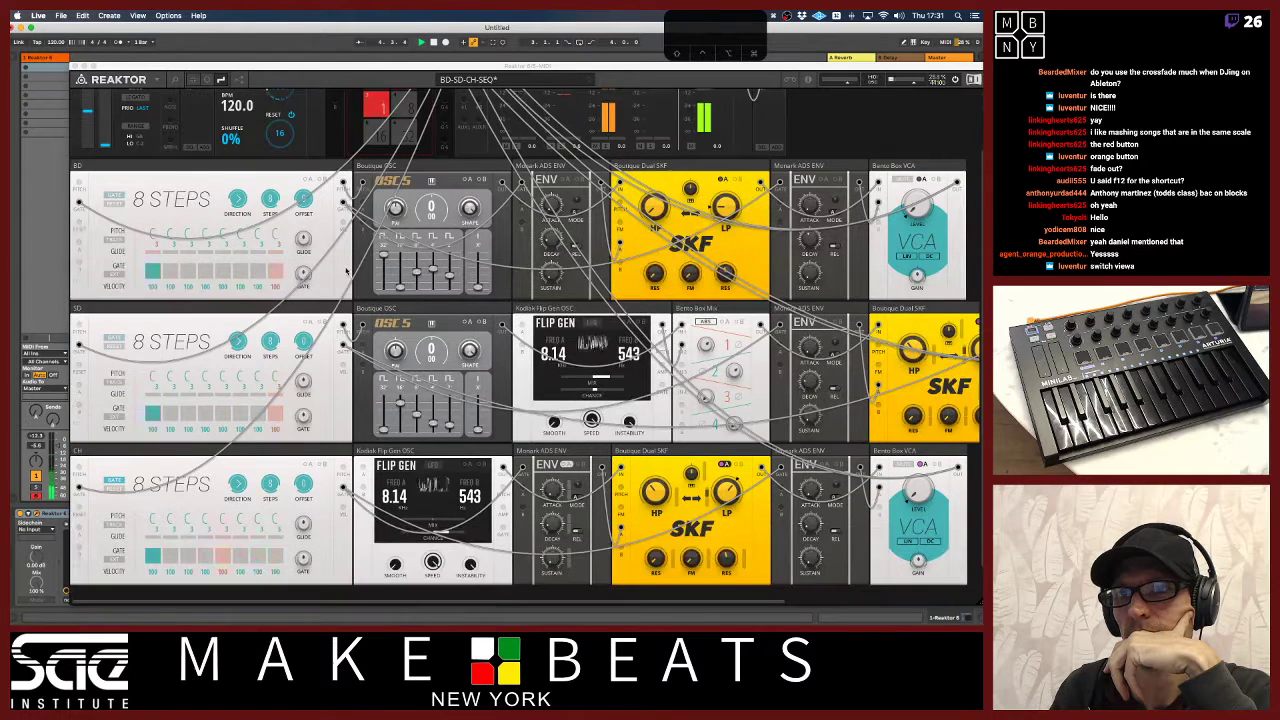
{"action": "left_click", "coordinate": [170, 556]}
{"action": "left_click", "coordinate": [188, 556]}
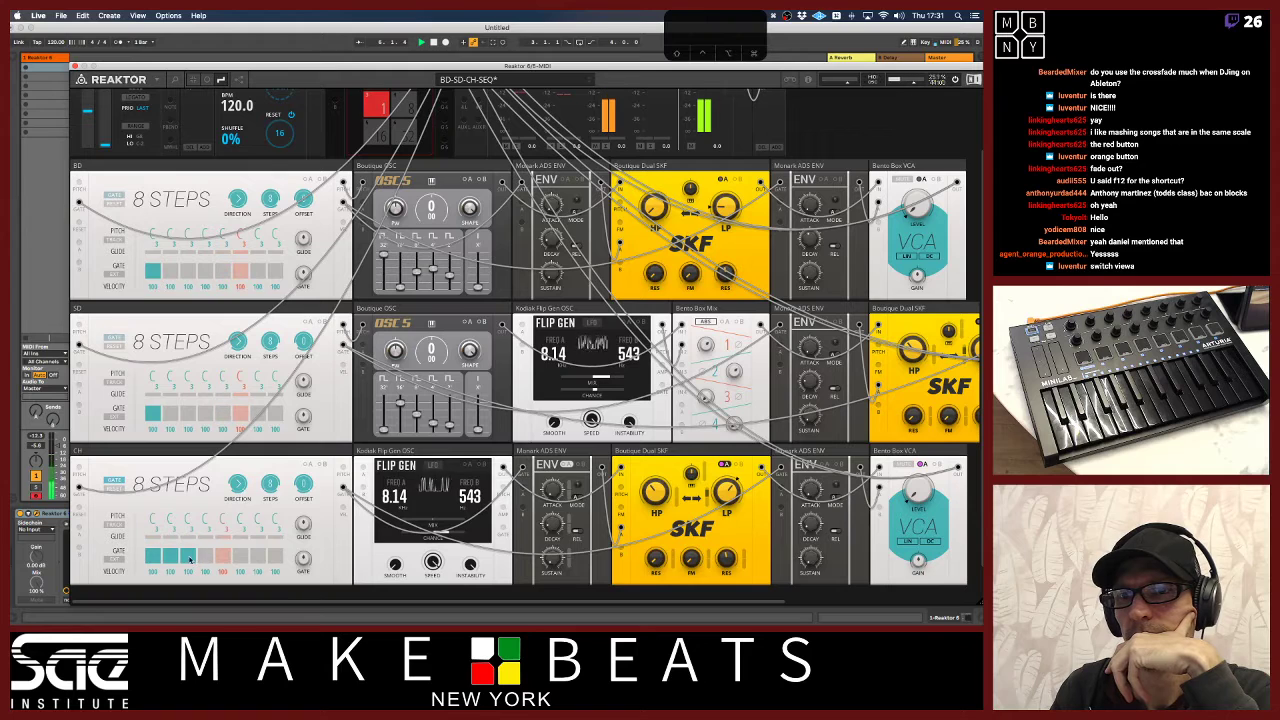
{"action": "left_click", "coordinate": [205, 556]}
{"action": "left_click", "coordinate": [240, 556]}
{"action": "left_click", "coordinate": [258, 556]}
{"action": "left_click", "coordinate": [275, 556]}
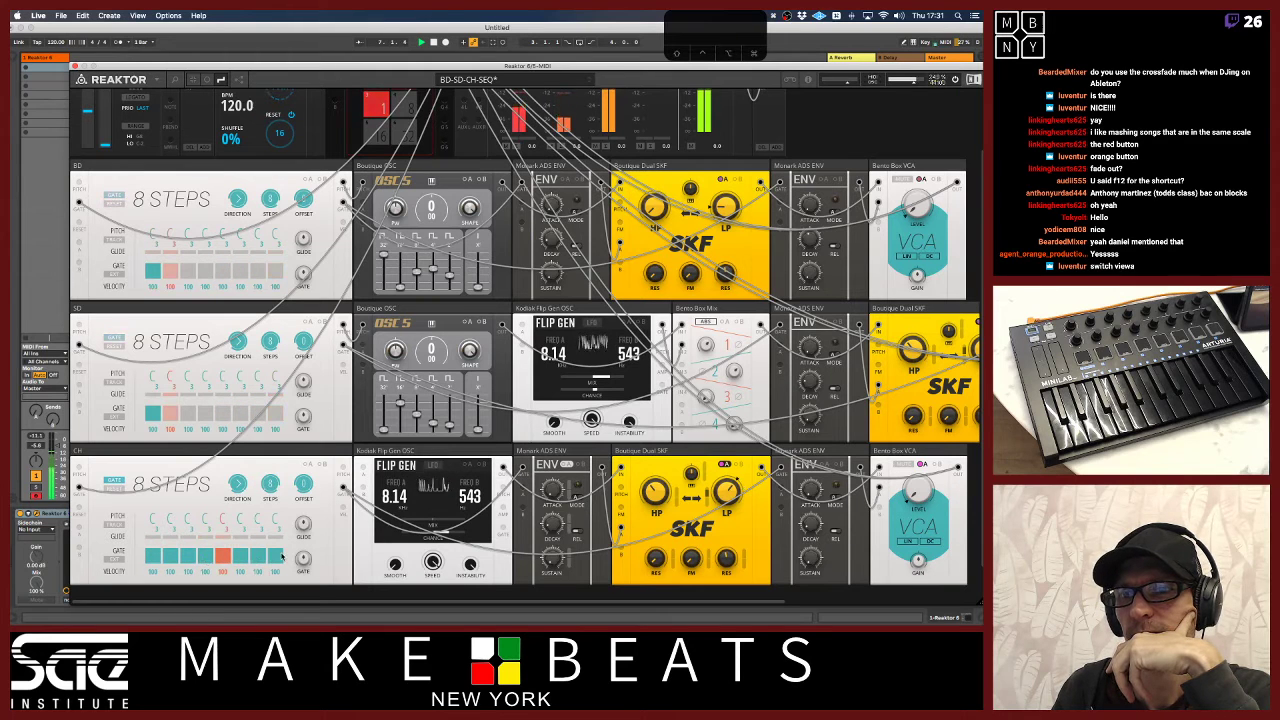
Turn on all eight gate steps of the BD sequencer
{"action": "left_click", "coordinate": [170, 270]}
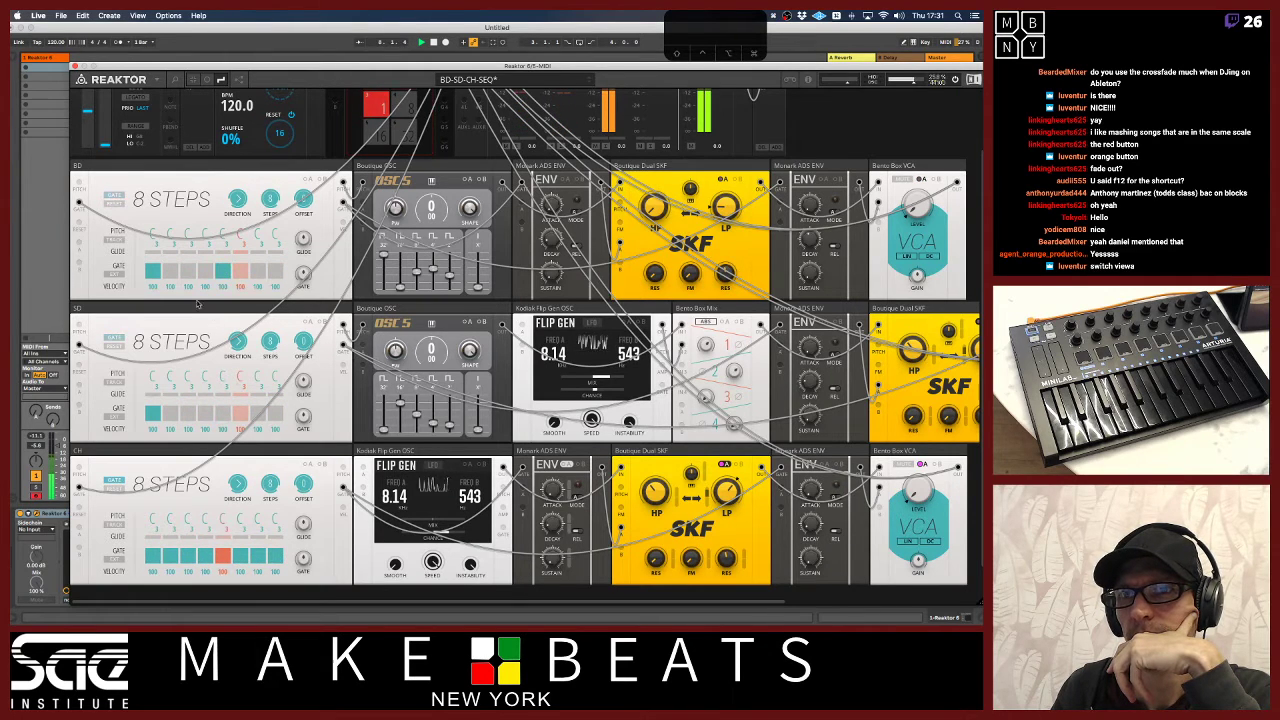
{"action": "left_click", "coordinate": [188, 270]}
{"action": "left_click", "coordinate": [258, 270]}
{"action": "left_click", "coordinate": [240, 270]}
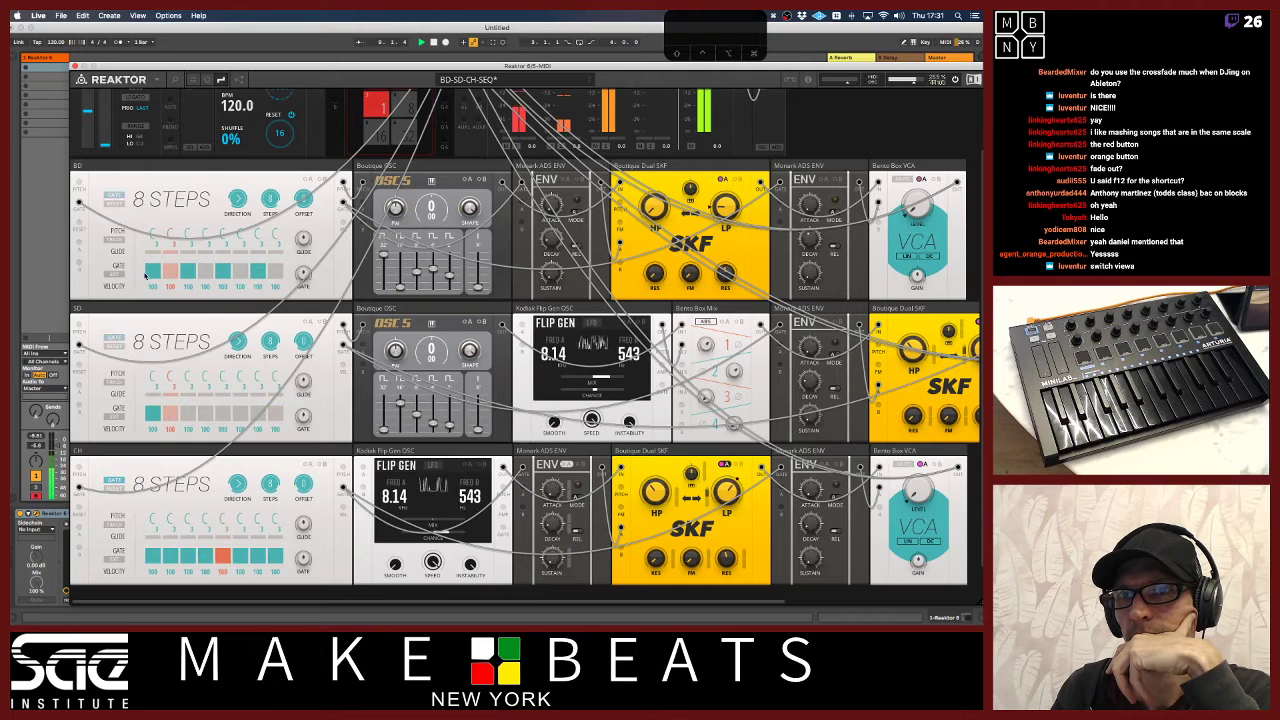
{"action": "left_click", "coordinate": [222, 270]}
{"action": "left_click", "coordinate": [205, 270]}
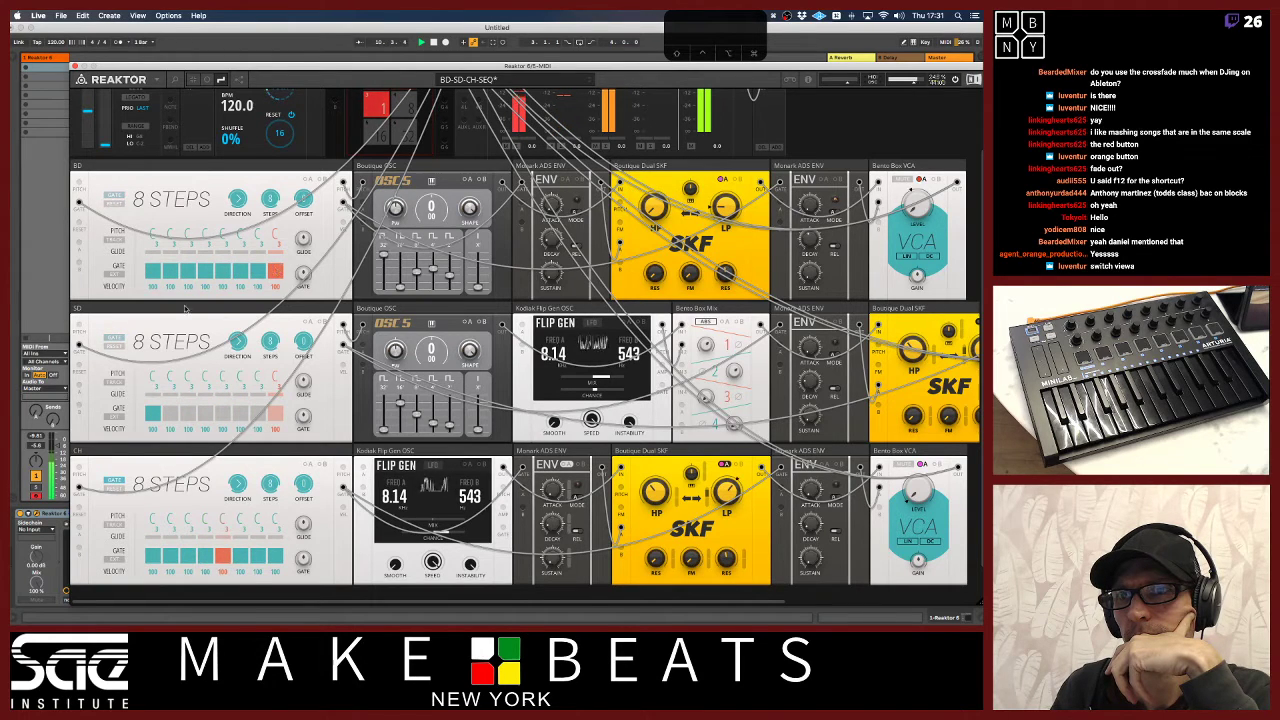
Set the SD sequencer's gate pattern so that only steps 2, 4, 6 and 8 are active
{"action": "left_click", "coordinate": [152, 413]}
{"action": "left_click", "coordinate": [170, 413]}
{"action": "left_click", "coordinate": [205, 413]}
{"action": "left_click", "coordinate": [240, 413]}
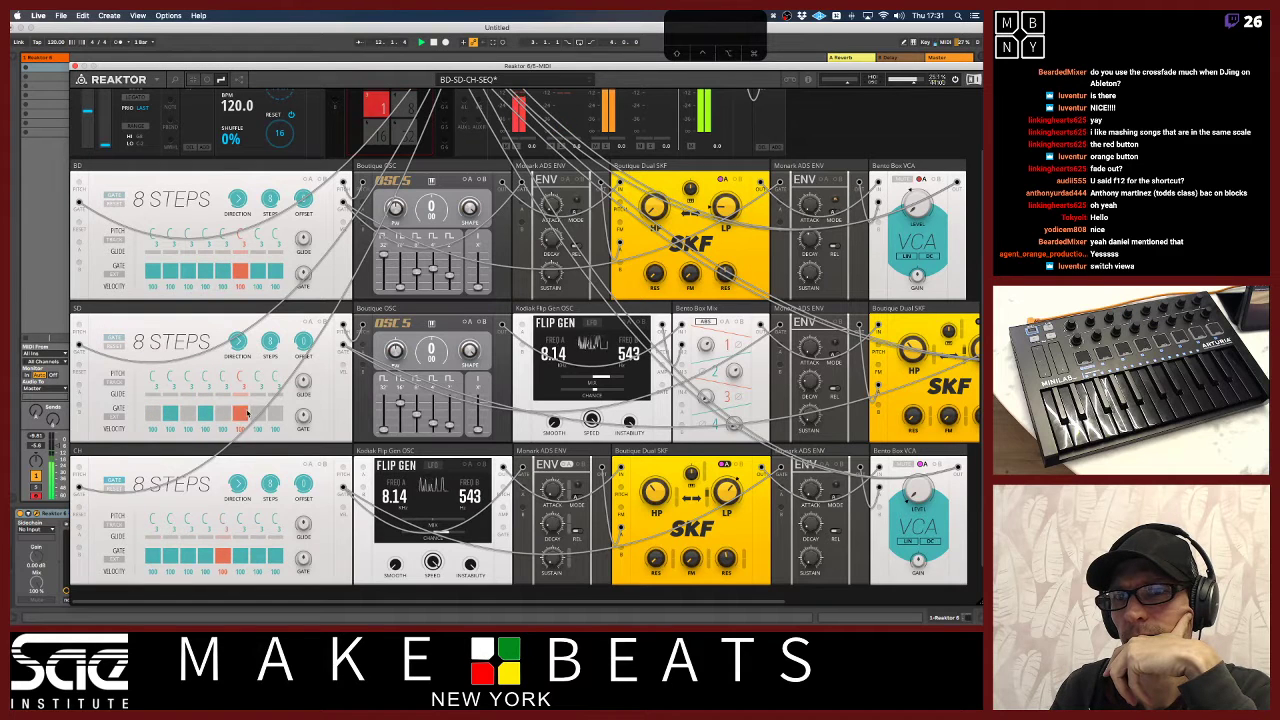
{"action": "left_click", "coordinate": [275, 413]}
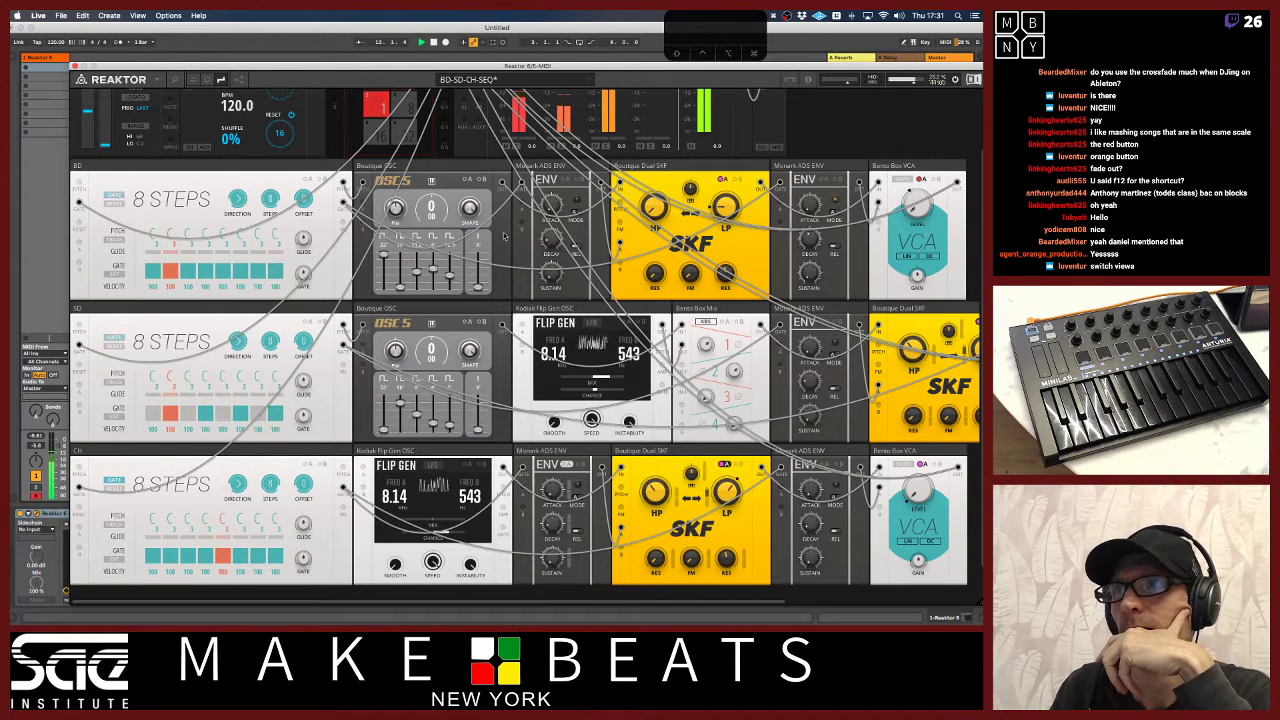
Lower the Mix 4 levels of the BD channel to -1.5 and the CH channel to -13.7
{"action": "scroll", "coordinate": [570, 228], "scroll_direction": "up", "scroll_amount": 1}
{"action": "scroll", "coordinate": [570, 228], "scroll_direction": "up", "scroll_amount": 2}
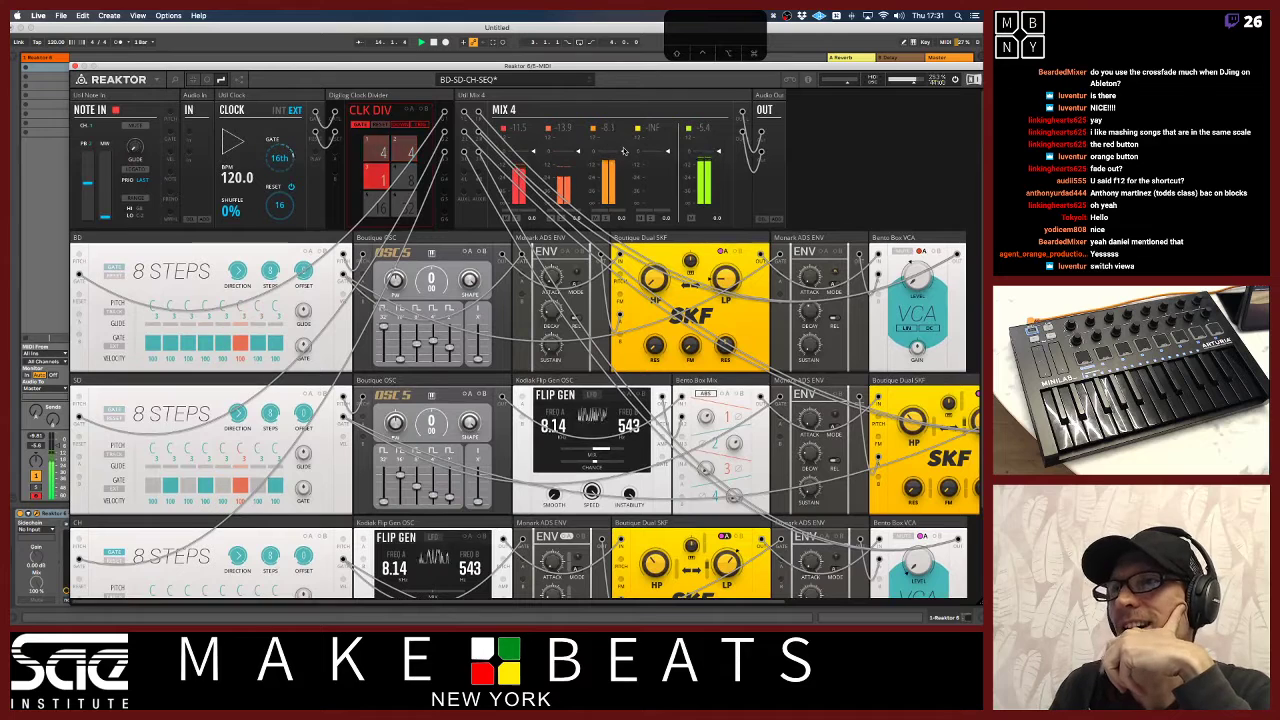
{"action": "left_click_drag", "start_coordinate": [622, 163], "coordinate": [622, 178]}
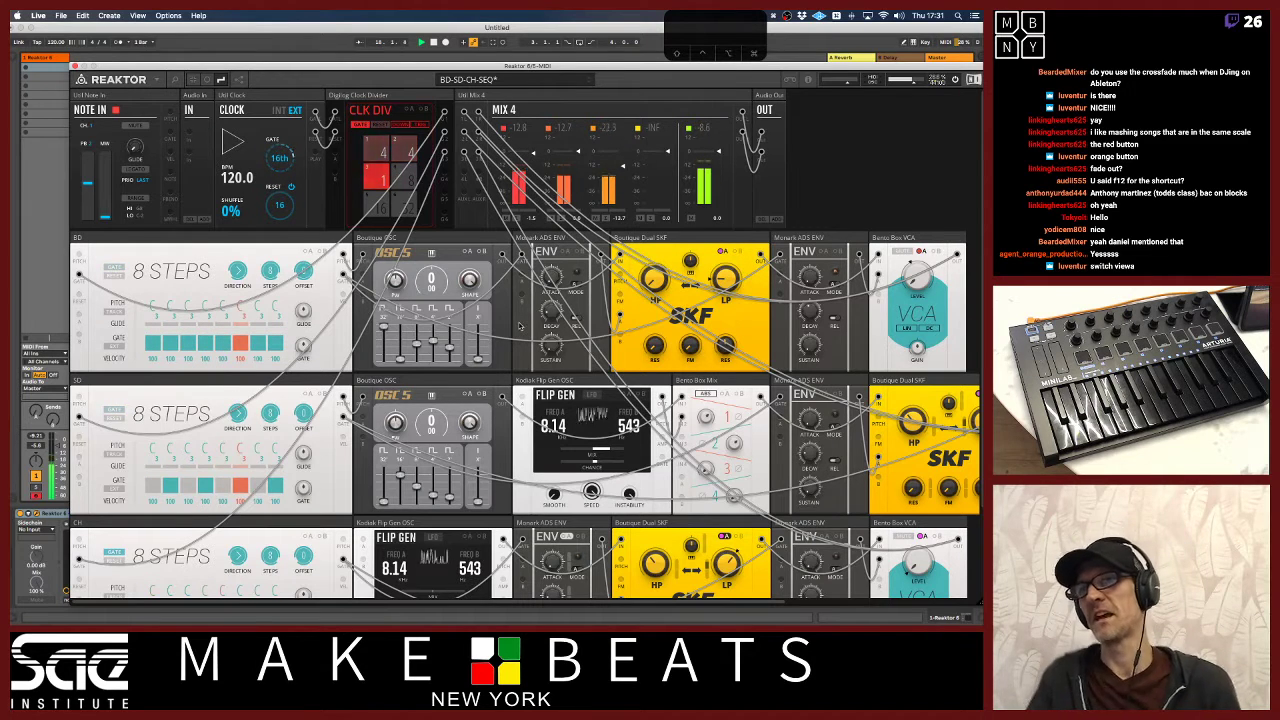
Adjust the decay of the BD row's Monark ADS envelope before the VCA and stop playback
{"action": "scroll", "coordinate": [520, 330], "scroll_direction": "down", "scroll_amount": 3}
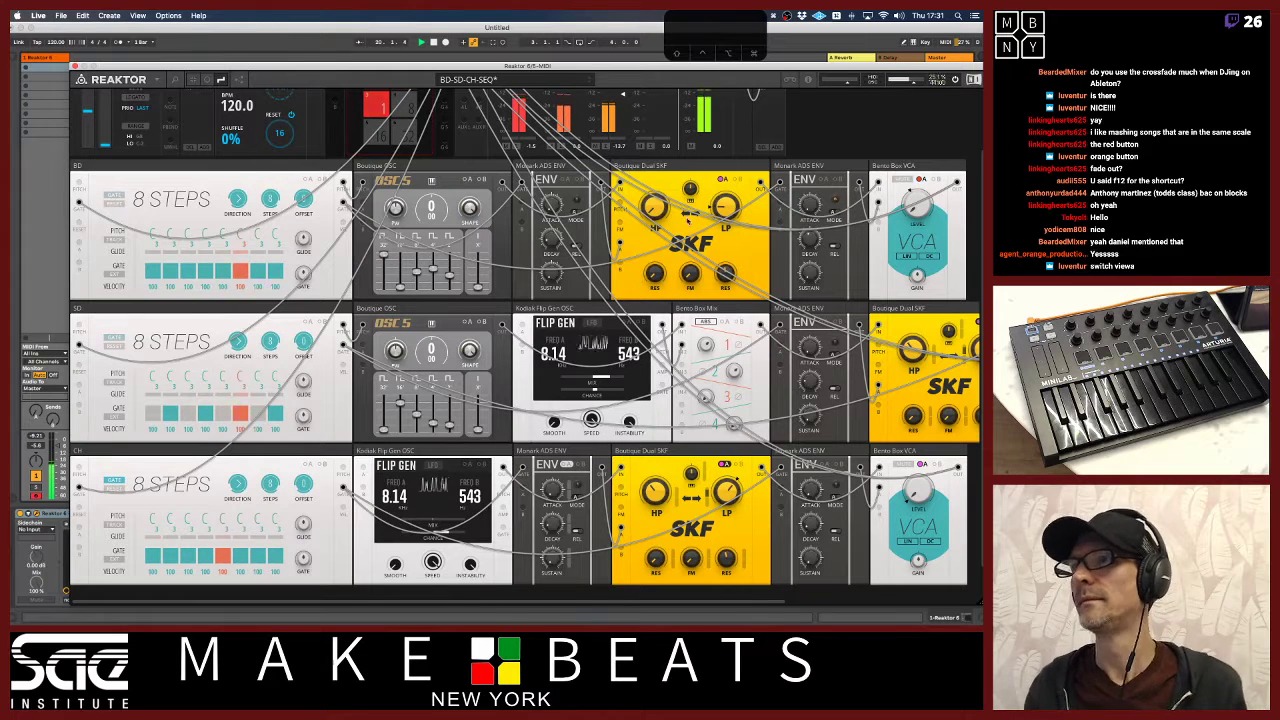
{"action": "left_click_drag", "start_coordinate": [810, 232], "coordinate": [810, 254]}
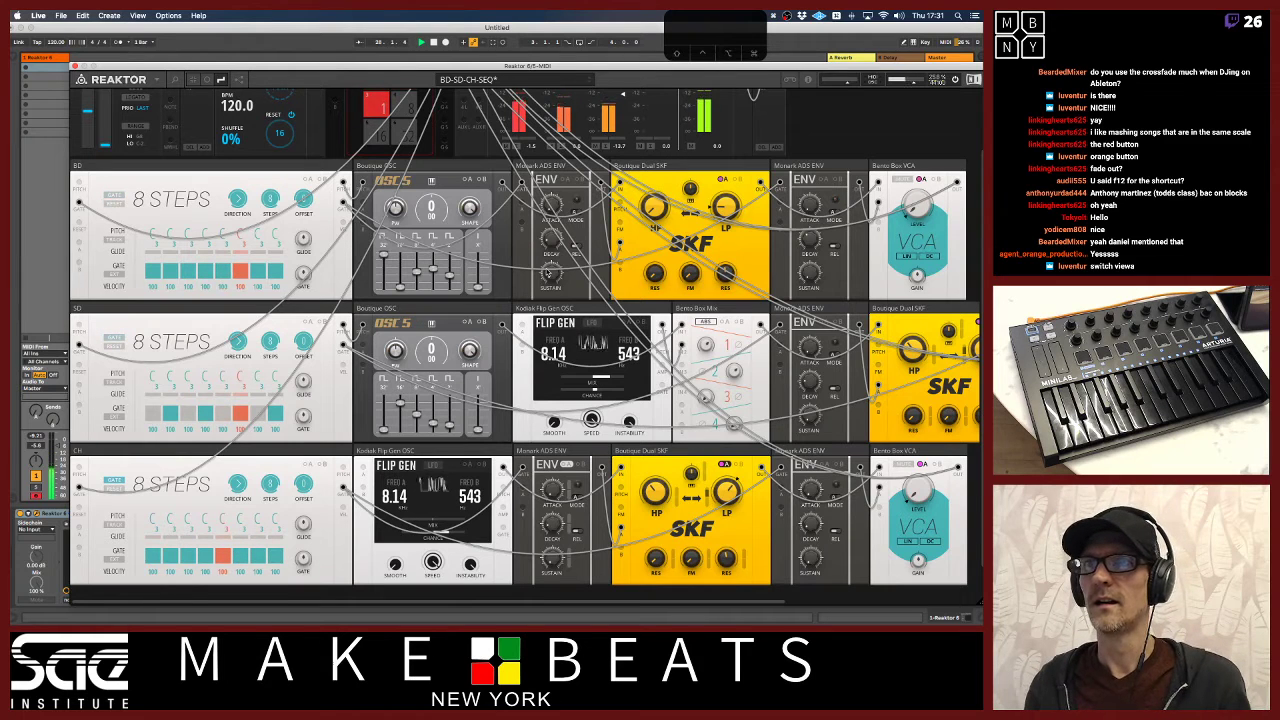
{"action": "key", "text": "space"}
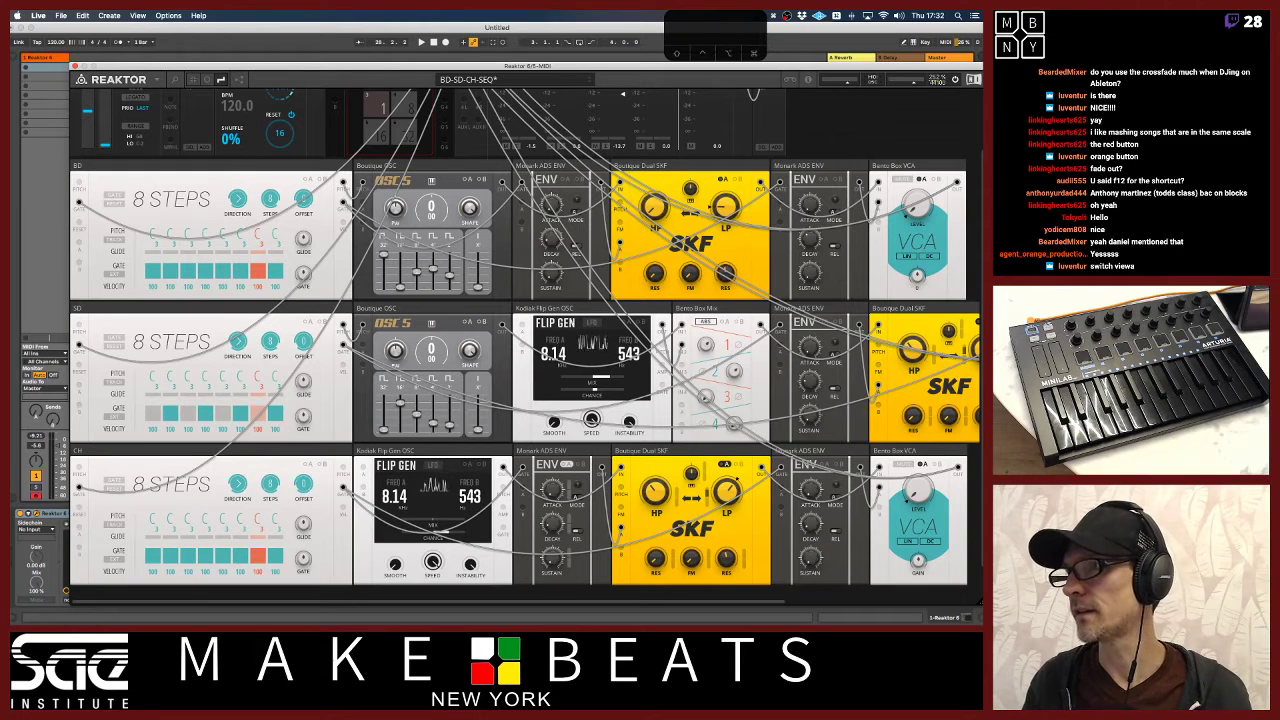
Tune all BD sequencer steps to F2 and mute the BD and SD channels in Mix 4 during playback
{"action": "scroll", "coordinate": [433, 489], "scroll_direction": "down", "scroll_amount": 1}
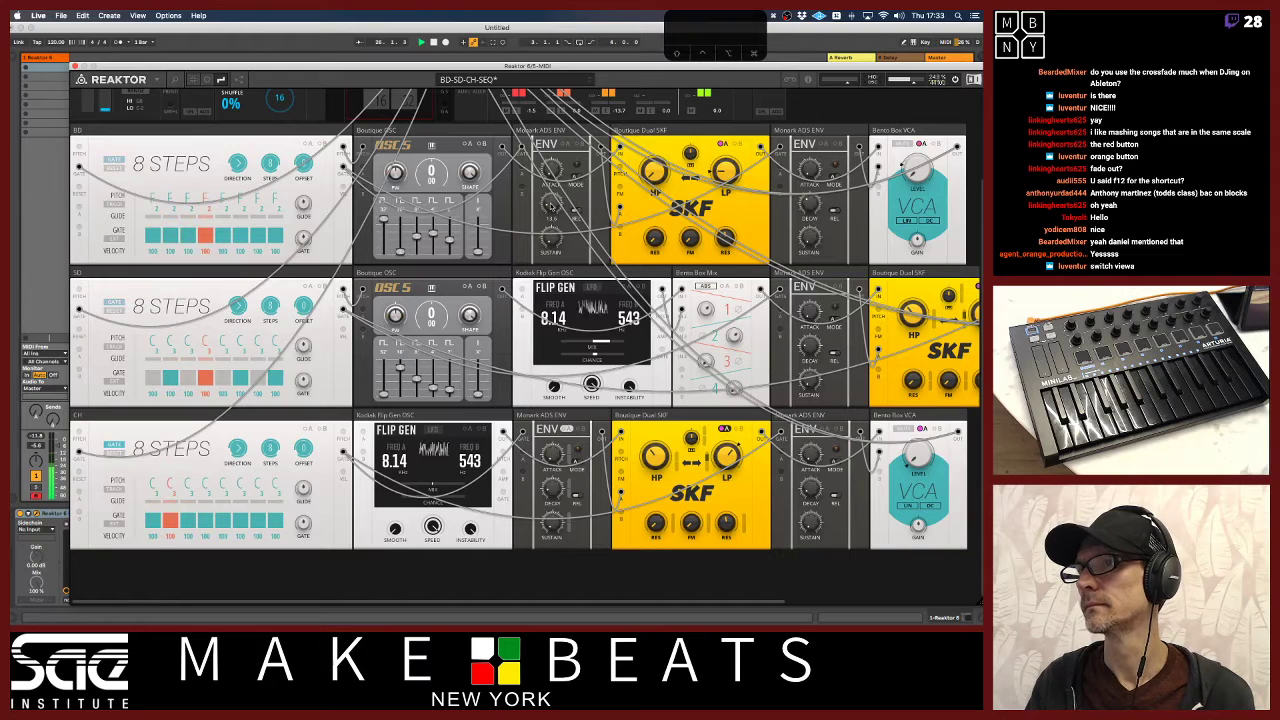
{"action": "scroll", "coordinate": [782, 163], "scroll_direction": "up", "scroll_amount": 4}
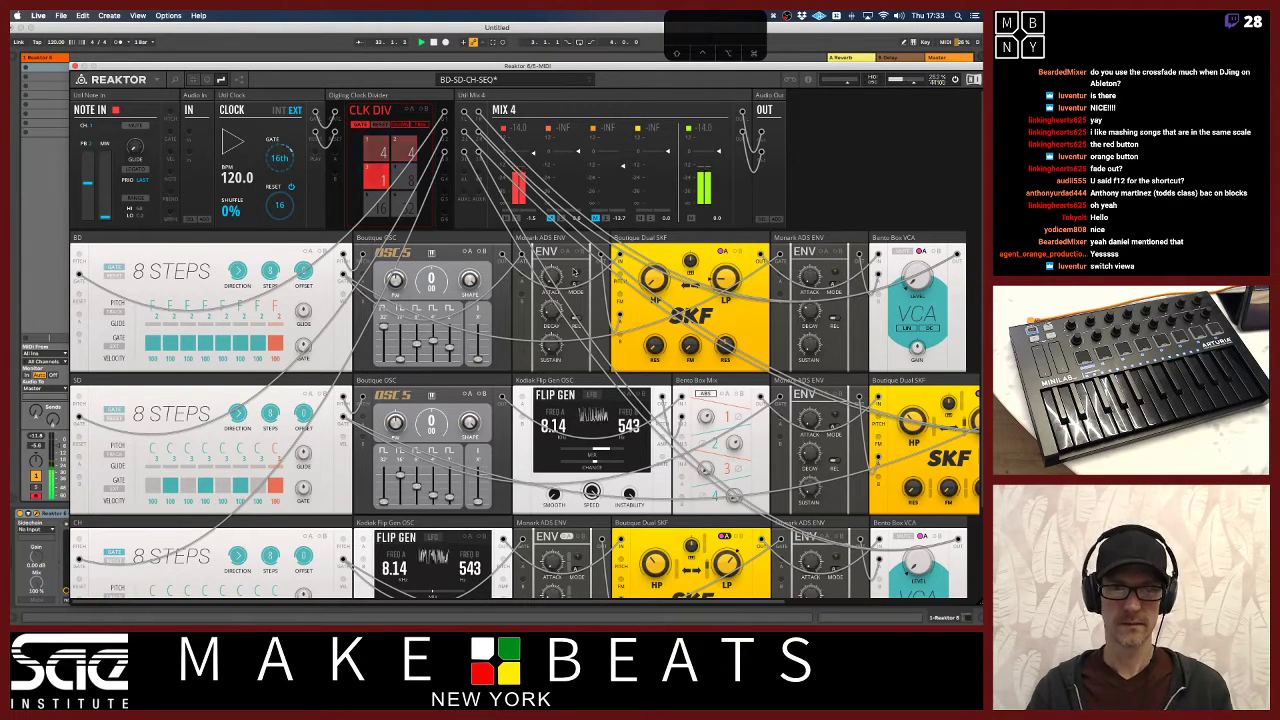
{"action": "scroll", "coordinate": [573, 283], "scroll_direction": "down", "scroll_amount": 3}
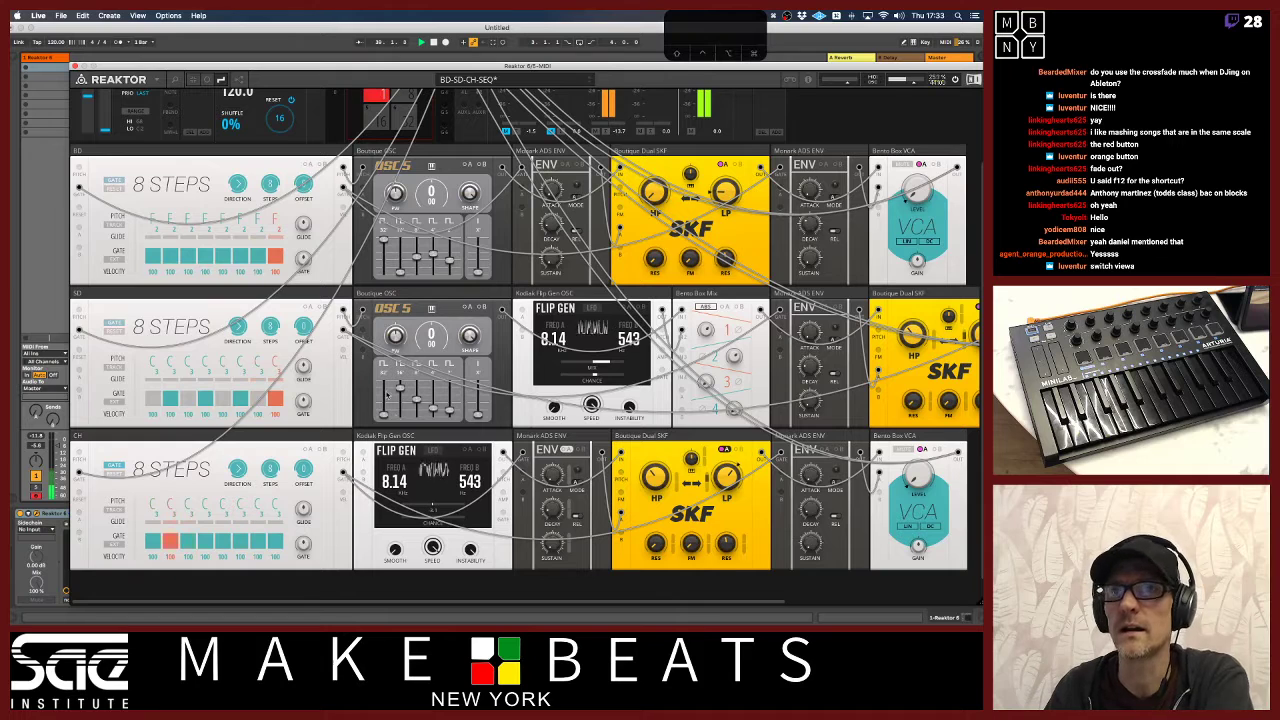
Browse the Blocks Base and Blocks Primes library folders for a modulation block to use with the CH voice
{"action": "left_click", "coordinate": [173, 79]}
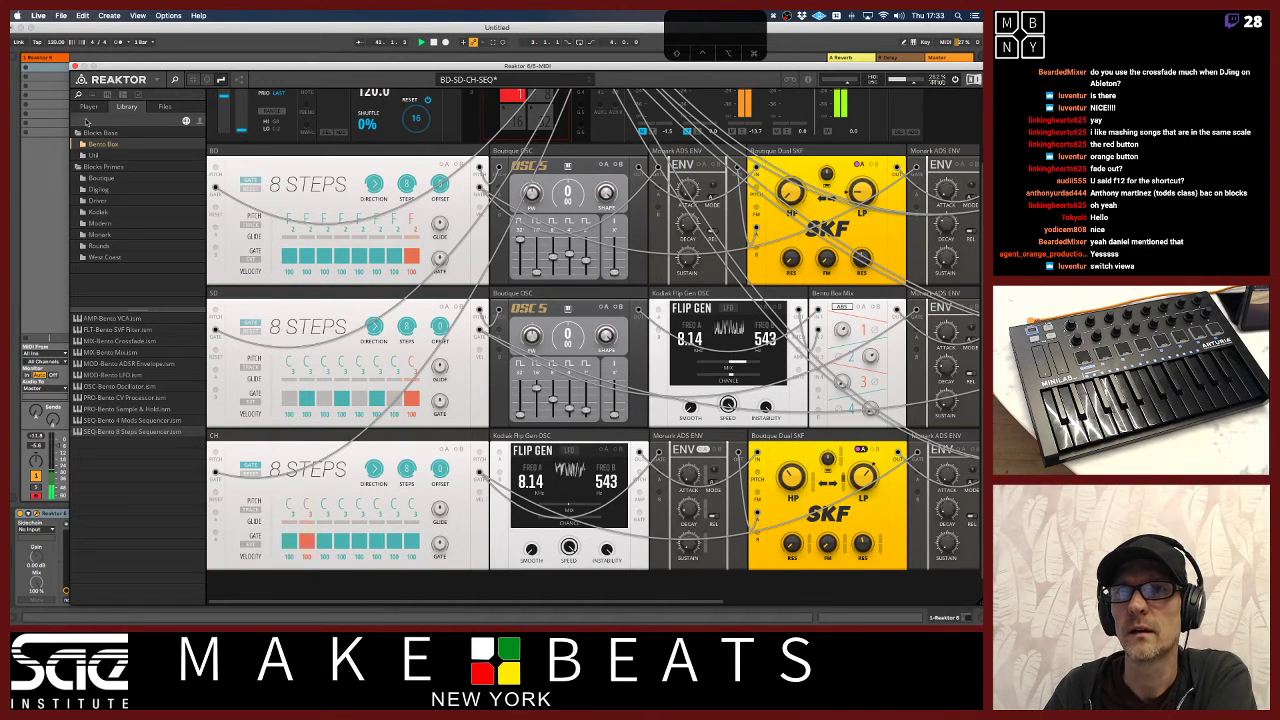
{"action": "left_click", "coordinate": [98, 178]}
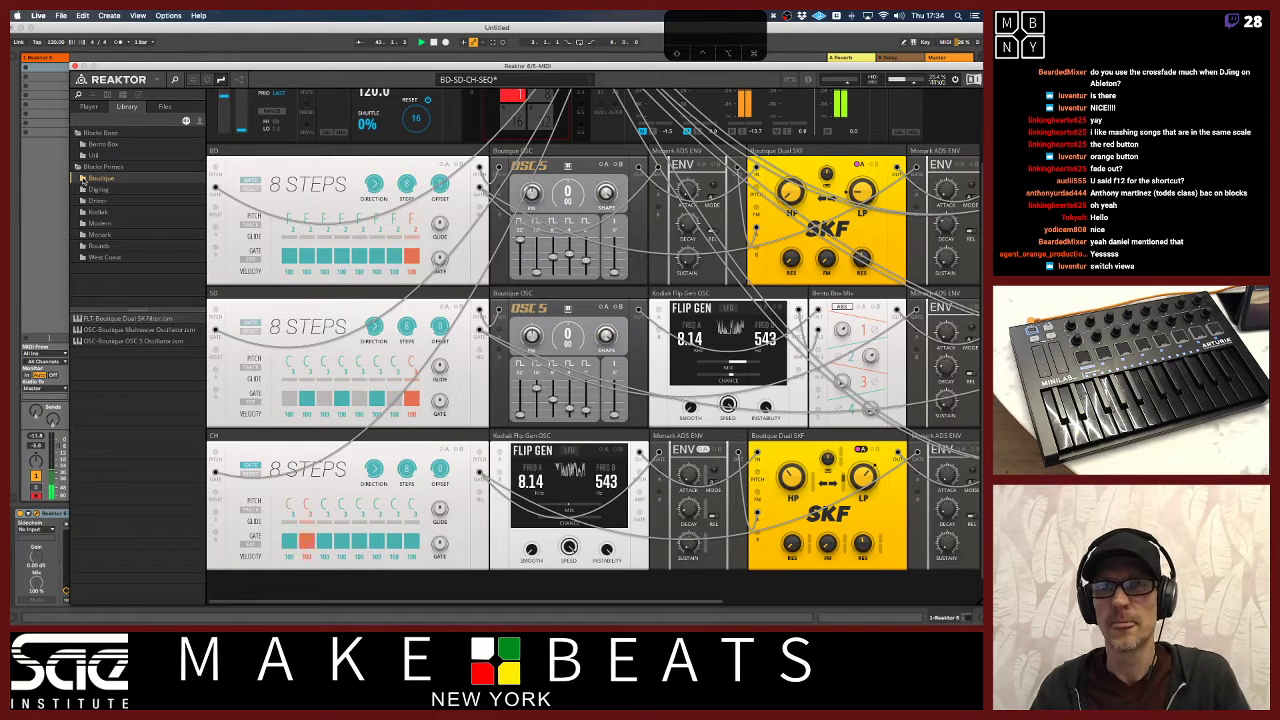
{"action": "left_click", "coordinate": [92, 189]}
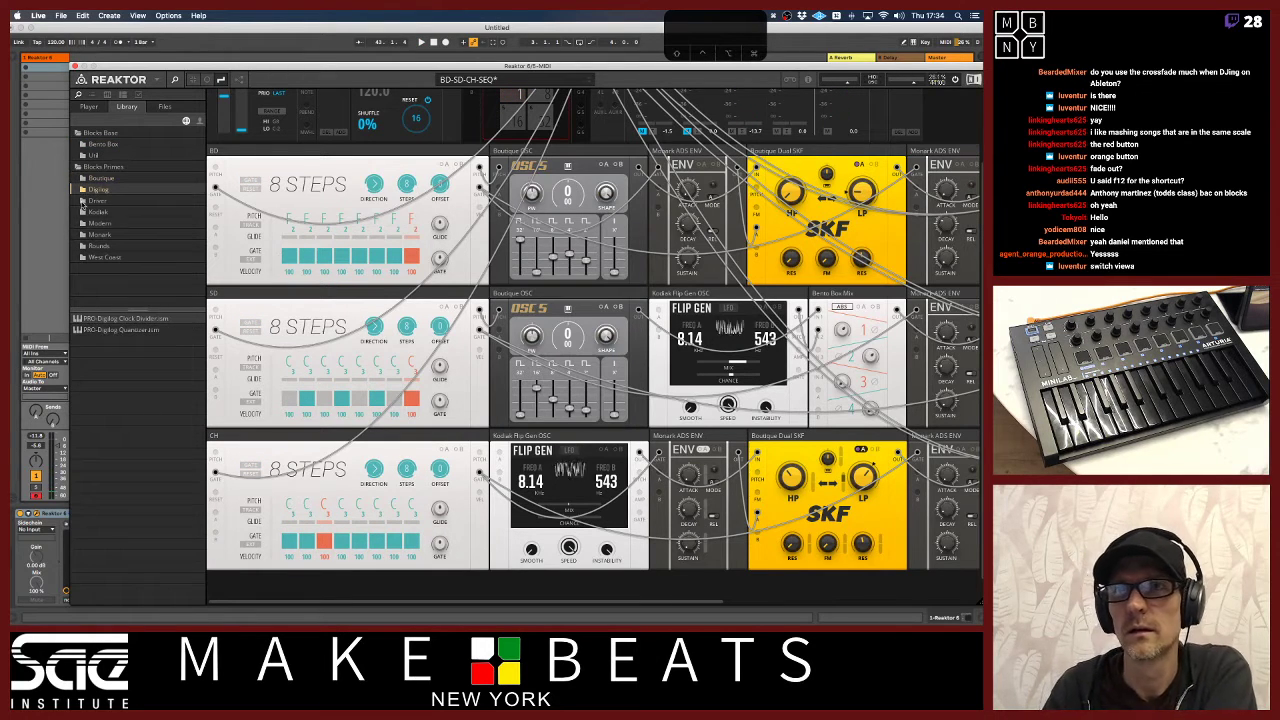
{"action": "left_click", "coordinate": [84, 212]}
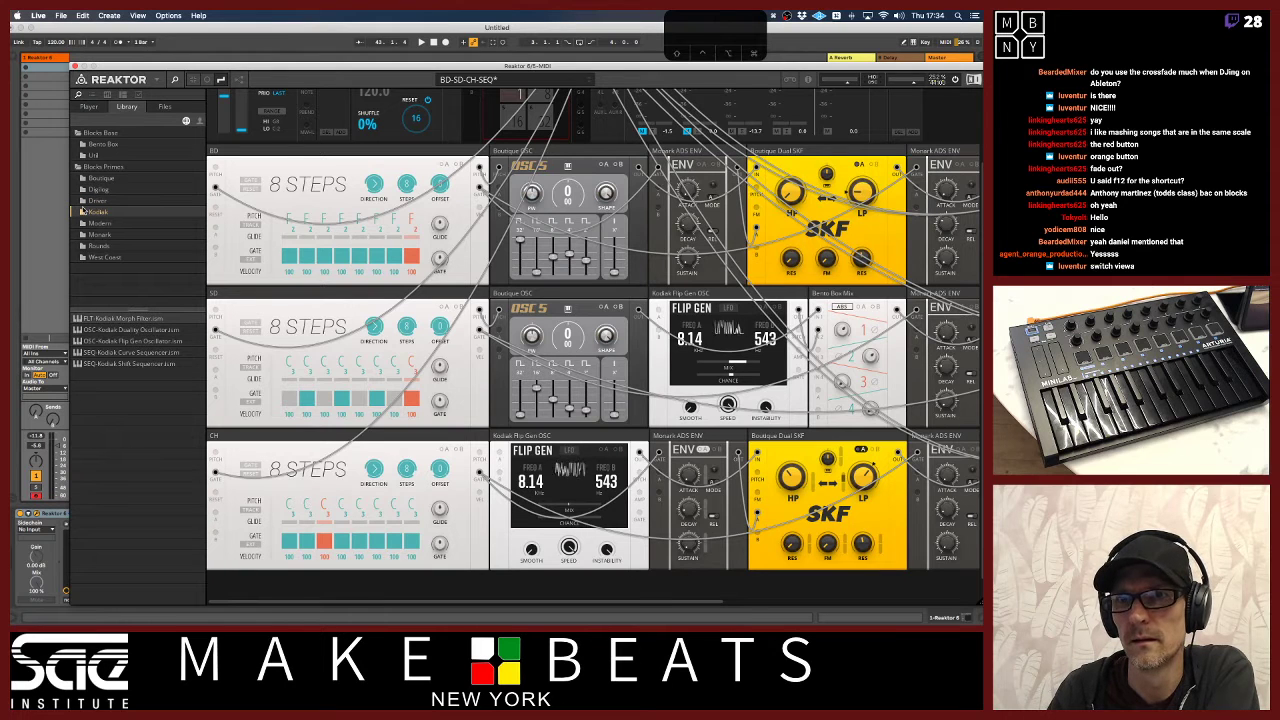
{"action": "left_click", "coordinate": [83, 224]}
{"action": "left_click", "coordinate": [83, 235]}
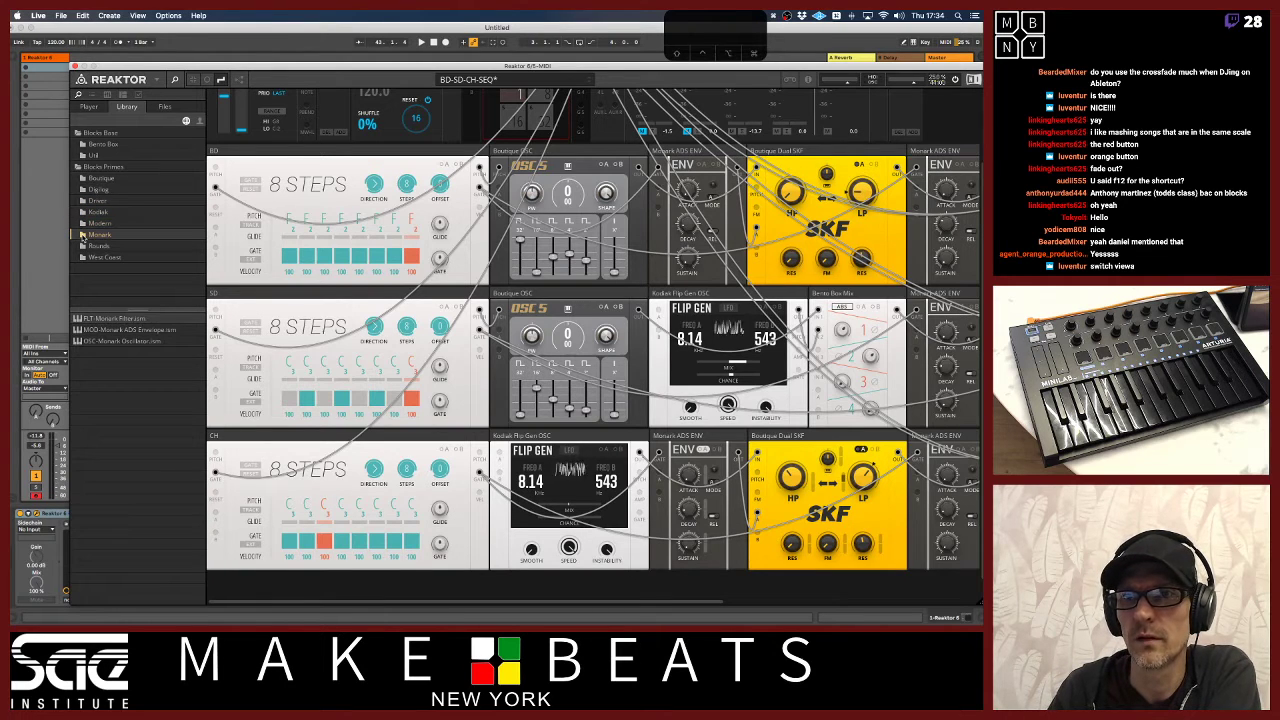
{"action": "left_click", "coordinate": [83, 246]}
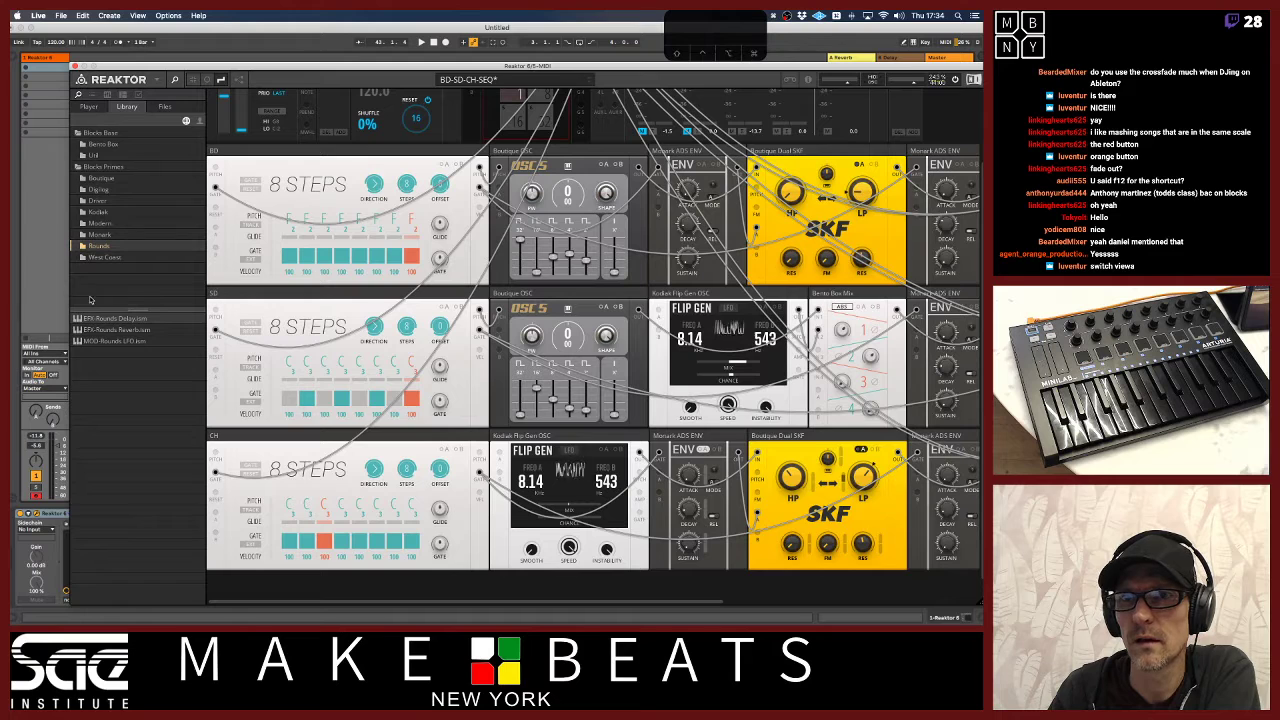
{"action": "left_click", "coordinate": [83, 257]}
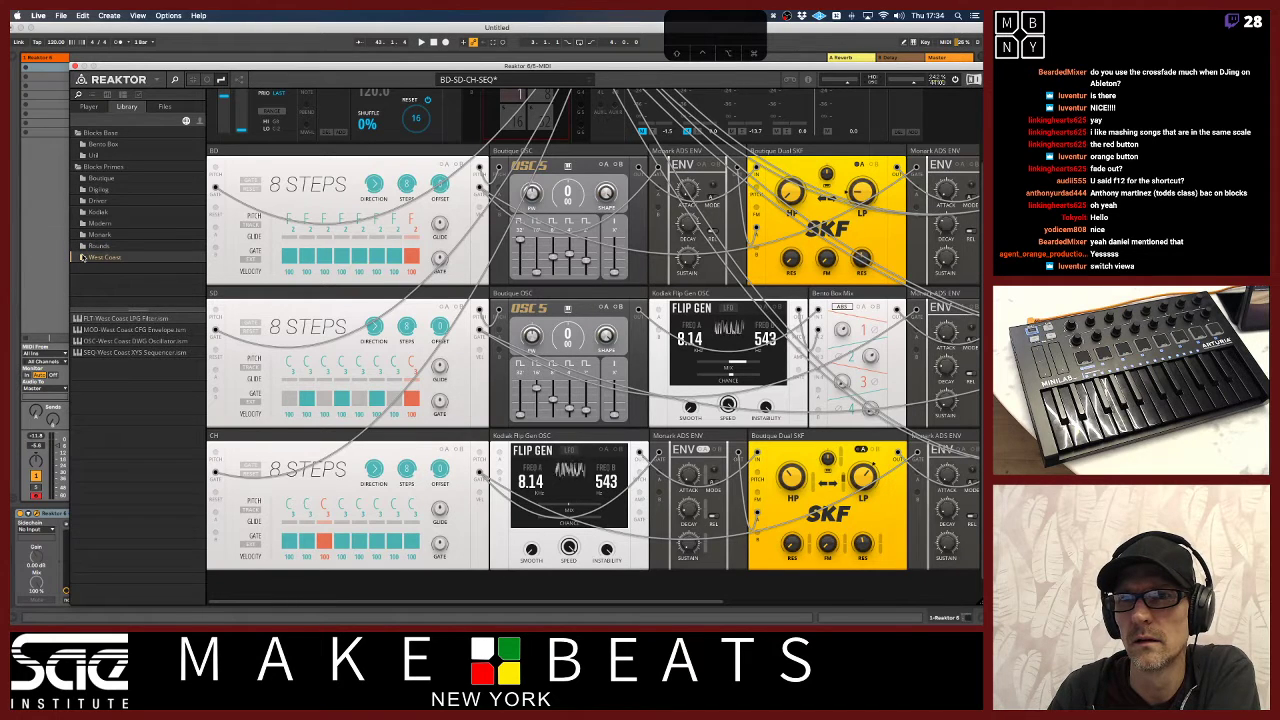
{"action": "left_click", "coordinate": [84, 155]}
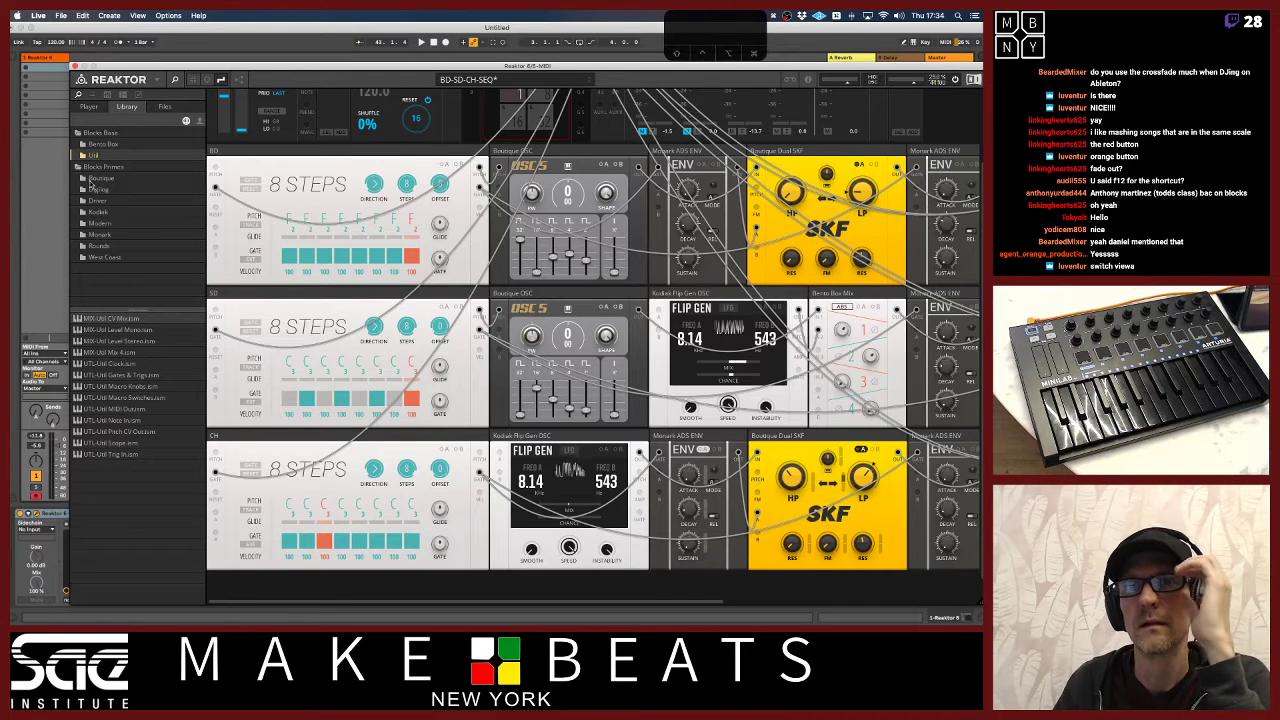
{"action": "left_click", "coordinate": [87, 144]}
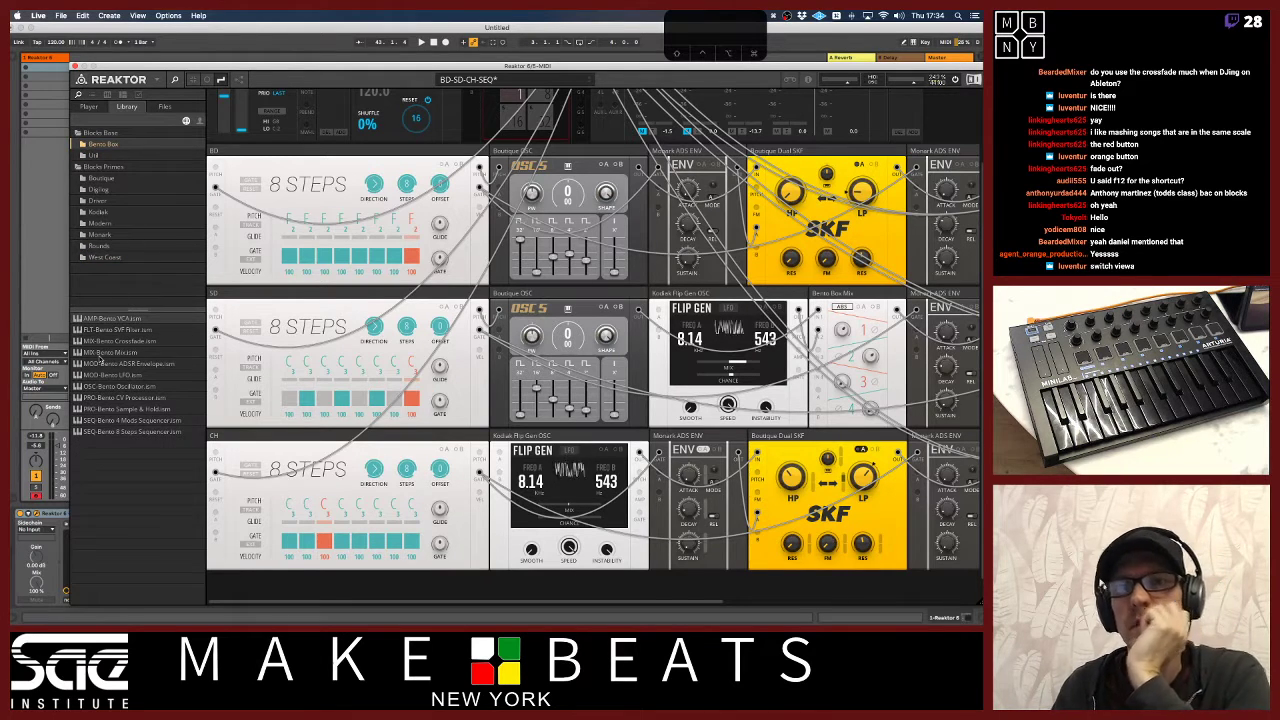
{"action": "left_click_drag", "start_coordinate": [95, 374], "coordinate": [490, 460]}
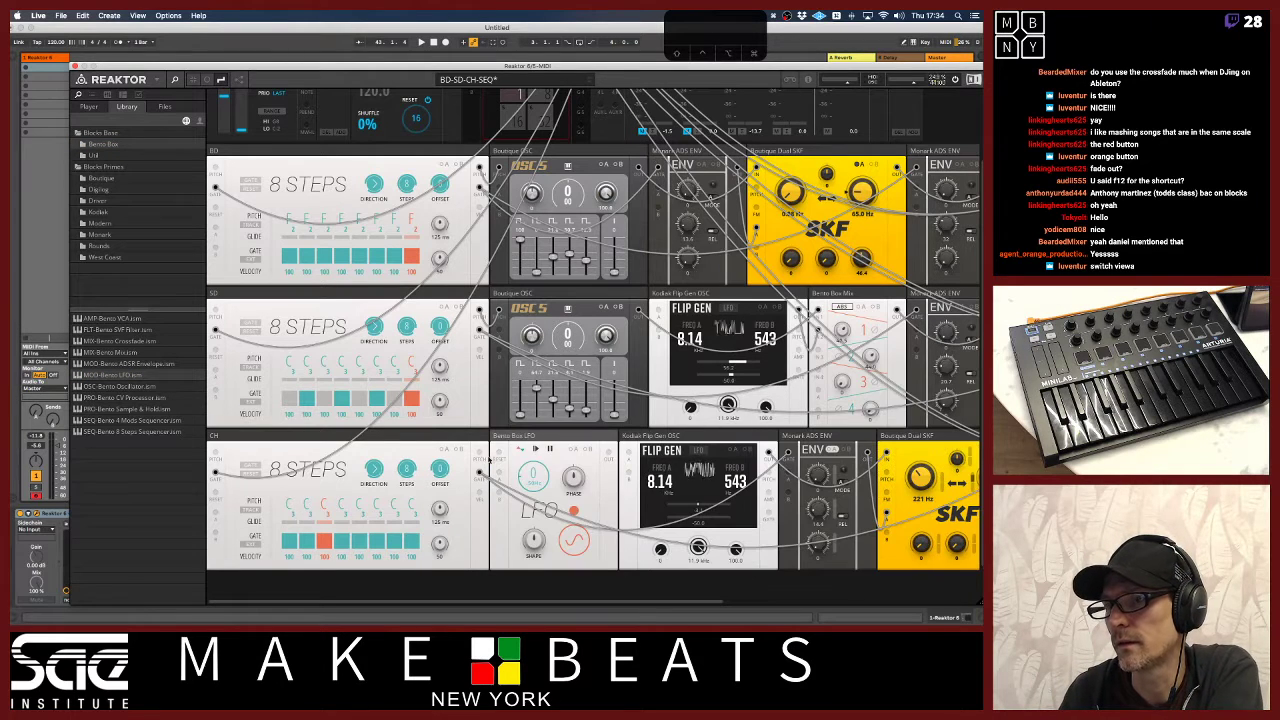
{"action": "scroll", "coordinate": [658, 468], "scroll_direction": "down", "scroll_amount": 2}
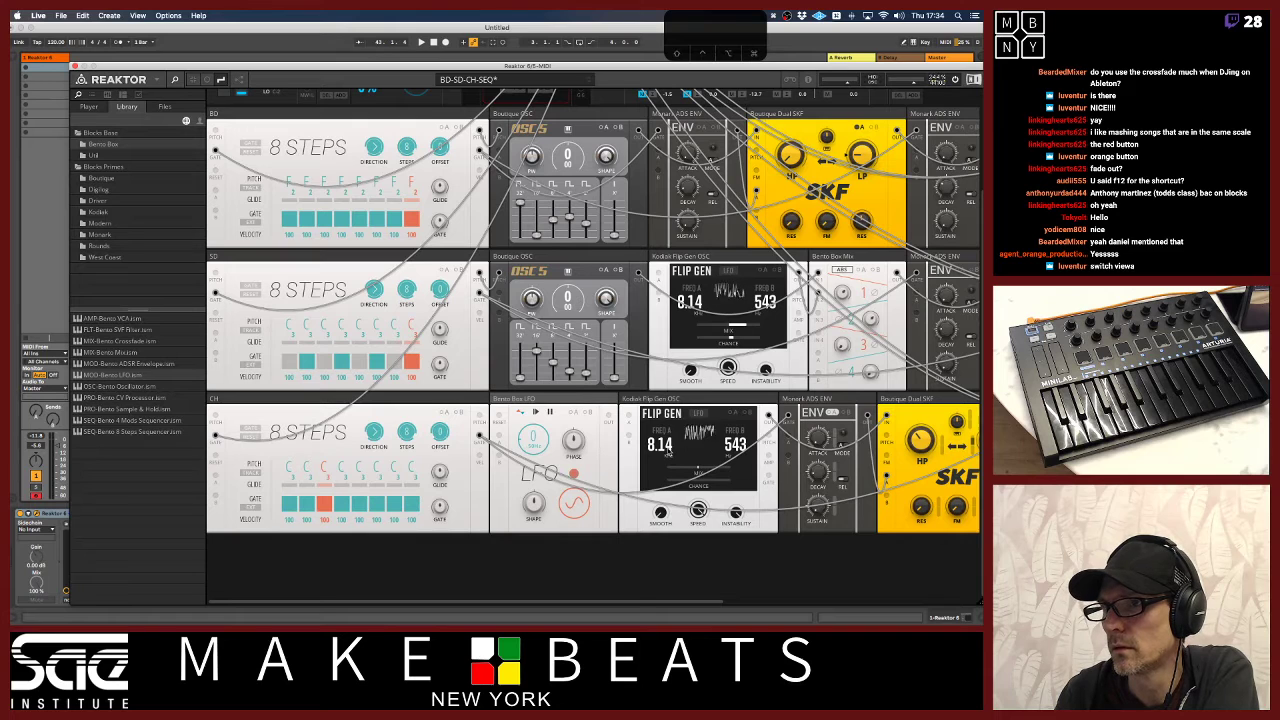
{"action": "left_click", "coordinate": [565, 398]}
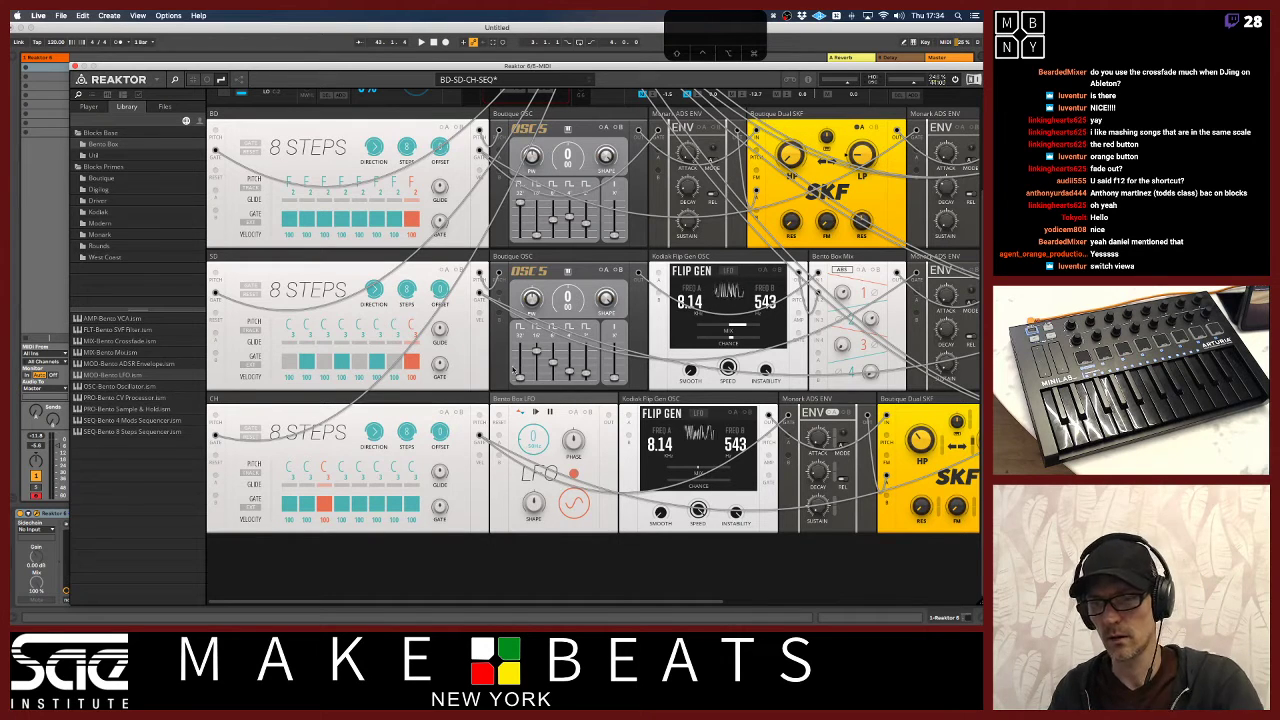
{"action": "key", "text": "Delete"}
Add a Rounds LFO to the CH row between the 8 Steps sequencer and the Flip Gen oscillator
{"action": "left_click", "coordinate": [100, 245]}
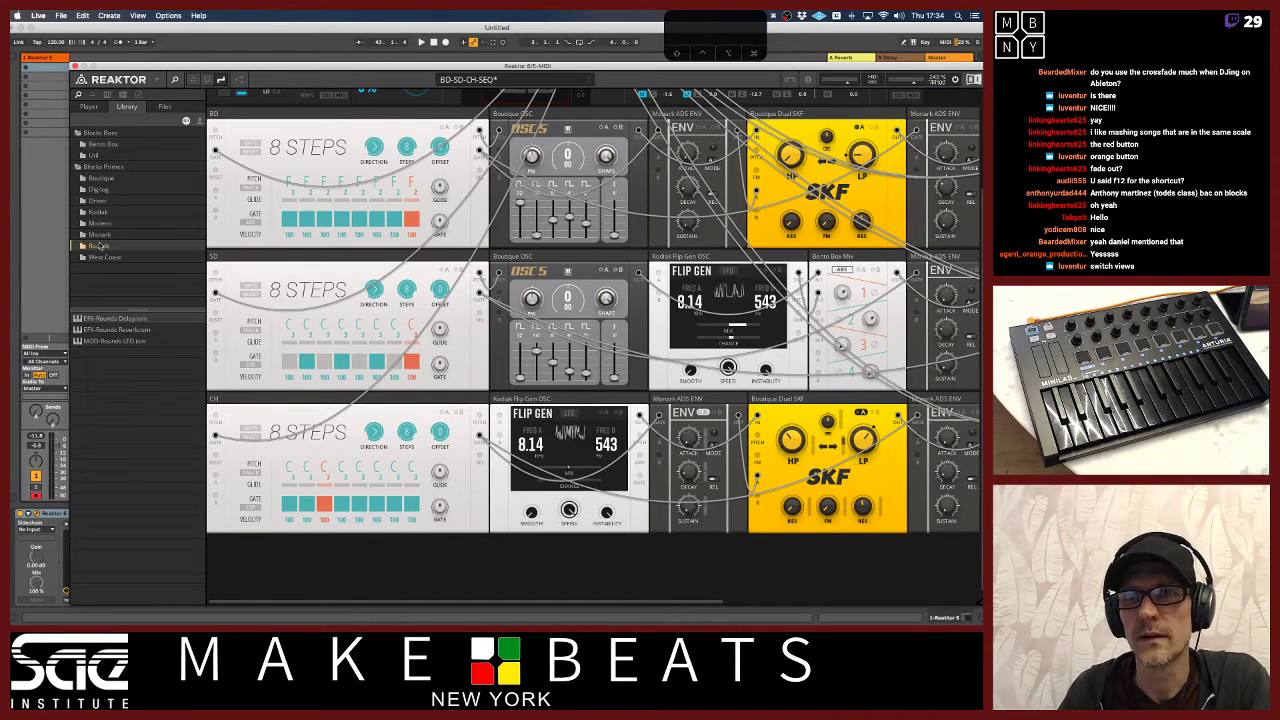
{"action": "left_click_drag", "start_coordinate": [104, 333], "coordinate": [505, 462]}
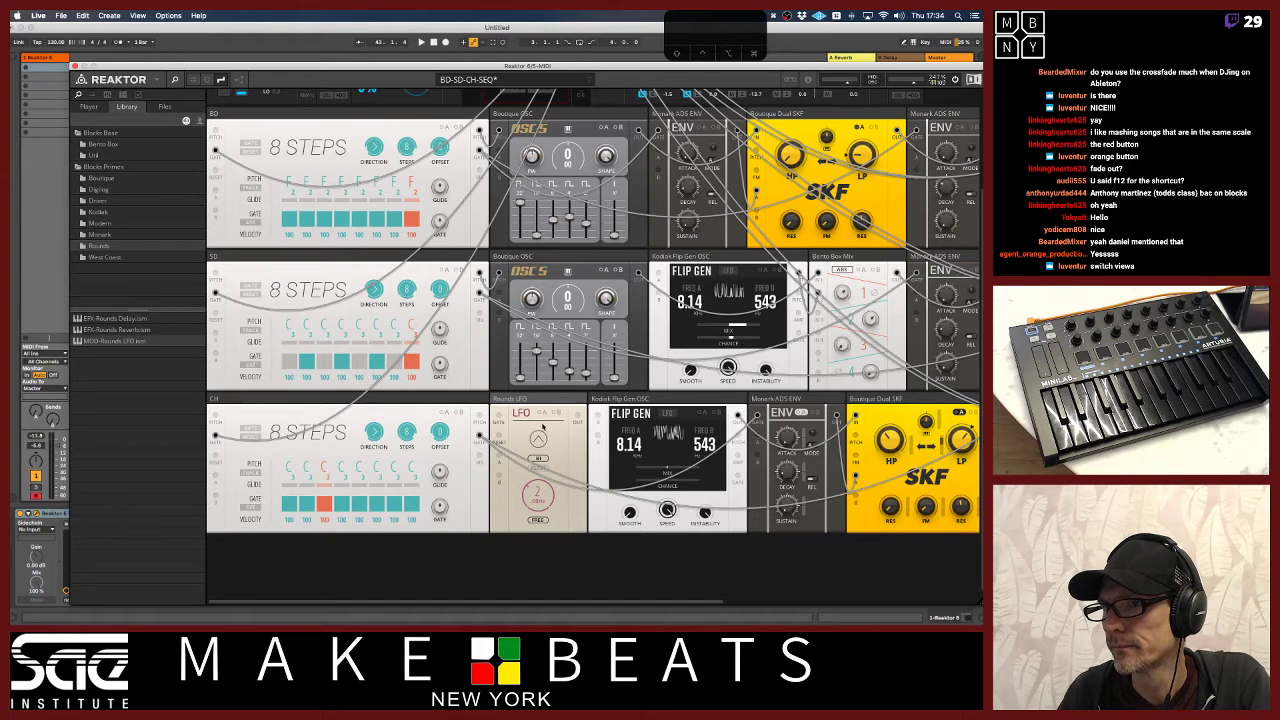
Replace the Rounds LFO in the CH row with a Bento Box LFO placed before the Flip Gen oscillator
{"action": "left_click", "coordinate": [546, 400]}
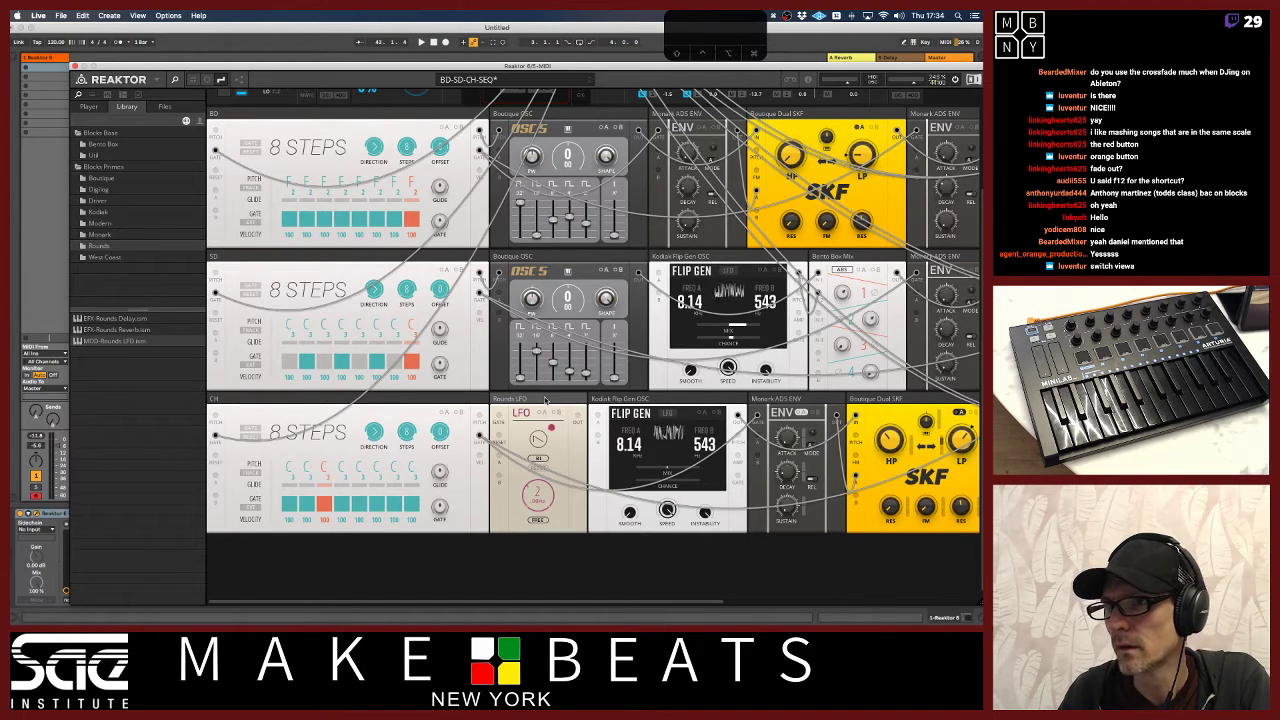
{"action": "key", "text": "BackSpace"}
{"action": "left_click", "coordinate": [103, 144]}
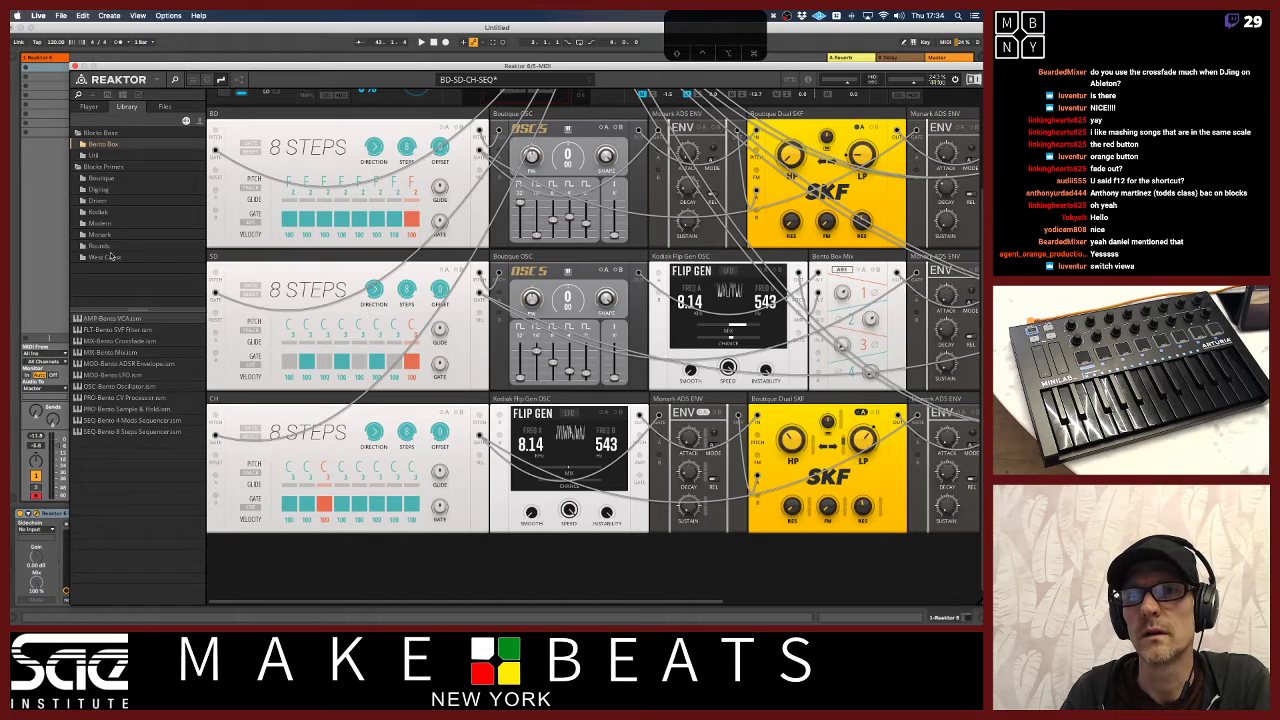
{"action": "left_click_drag", "start_coordinate": [110, 374], "coordinate": [568, 433]}
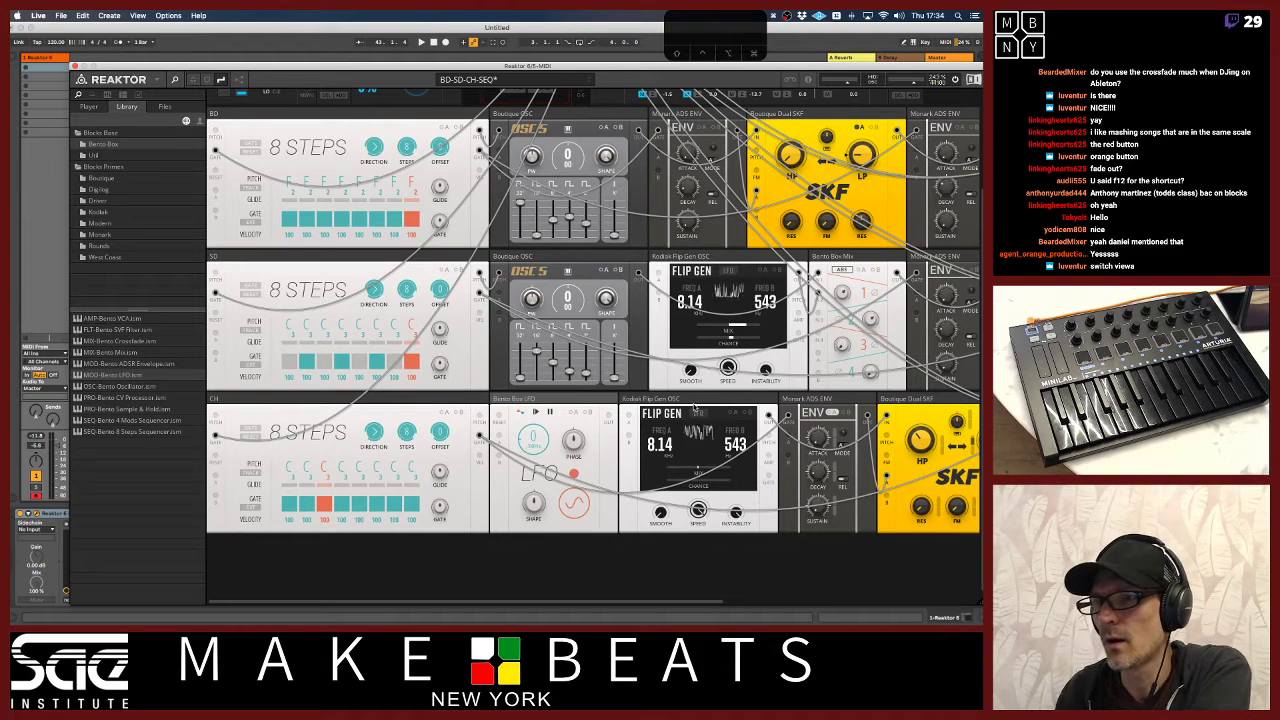
Patch the Bento Box LFO into the CH row's Flip Gen A modulation input and adjust the oscillator's modulation amount
{"action": "scroll", "coordinate": [693, 411], "scroll_direction": "right", "scroll_amount": 3}
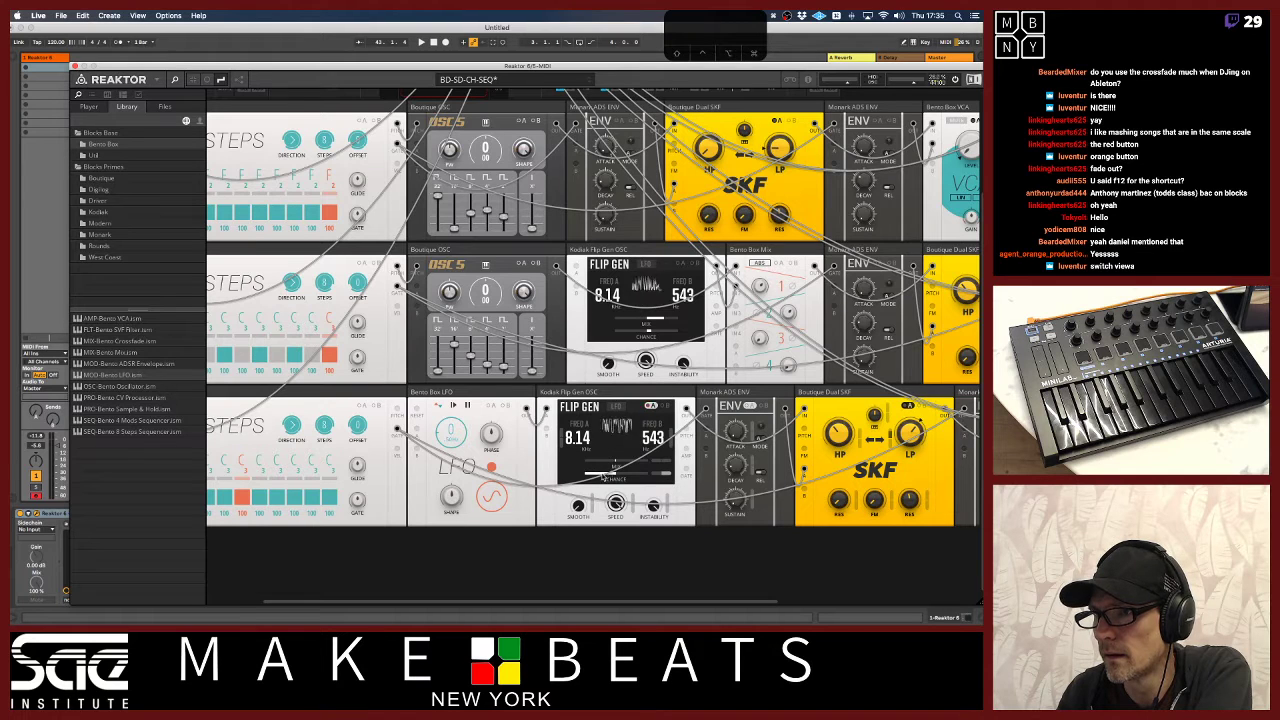
{"action": "left_click_drag", "start_coordinate": [601, 477], "coordinate": [633, 473]}
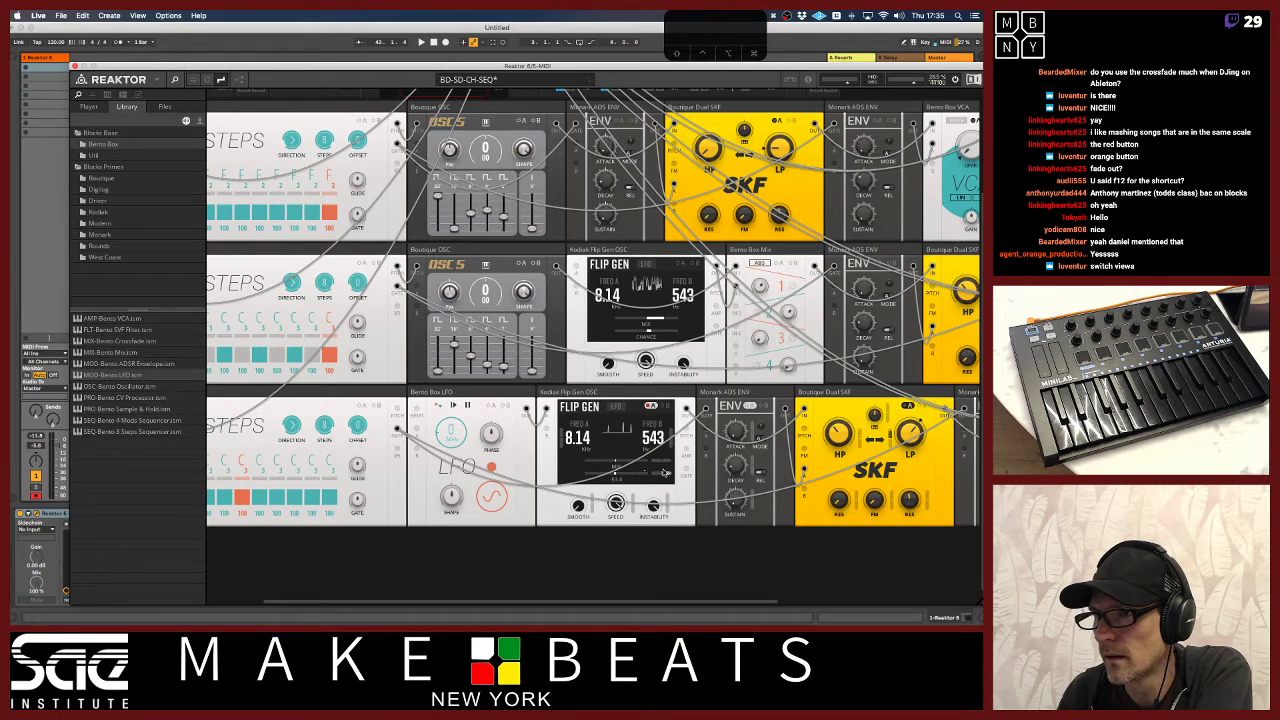
{"action": "left_click_drag", "start_coordinate": [666, 475], "coordinate": [659, 475]}
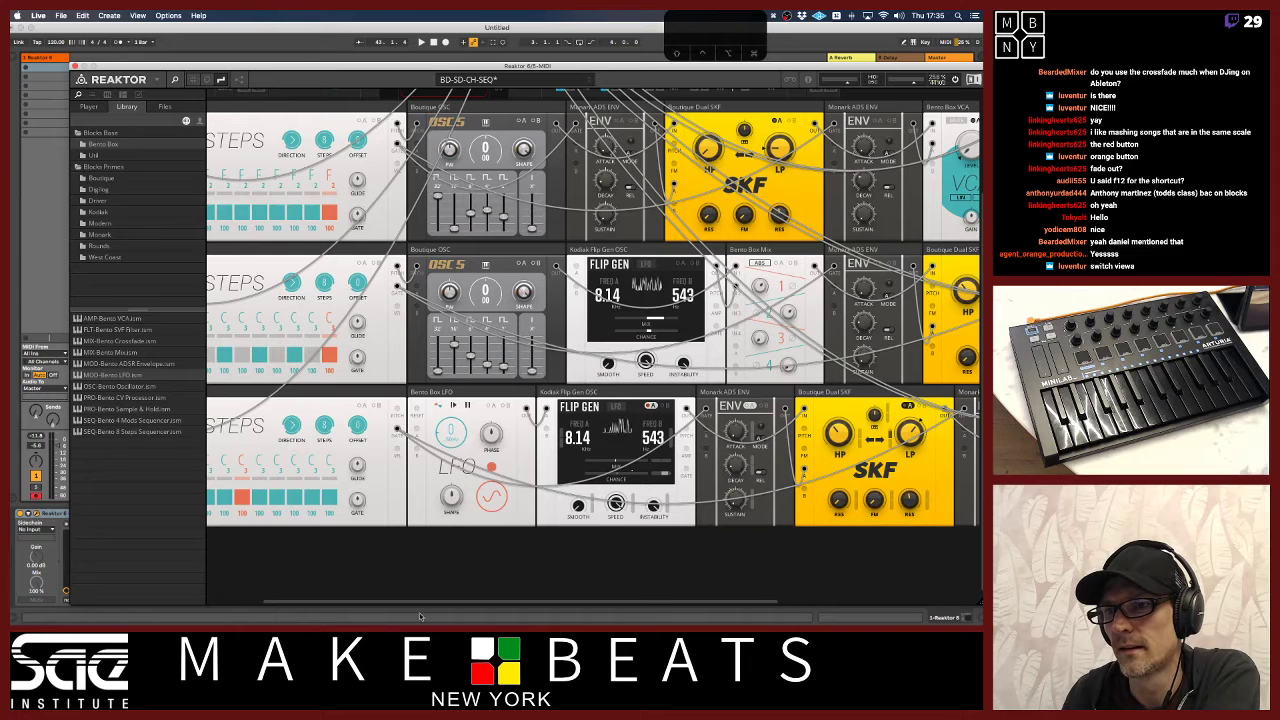
Start playback, switch the Bento Box LFO to a square wave and set its rate to 2
{"action": "left_click_drag", "start_coordinate": [419, 612], "coordinate": [357, 611]}
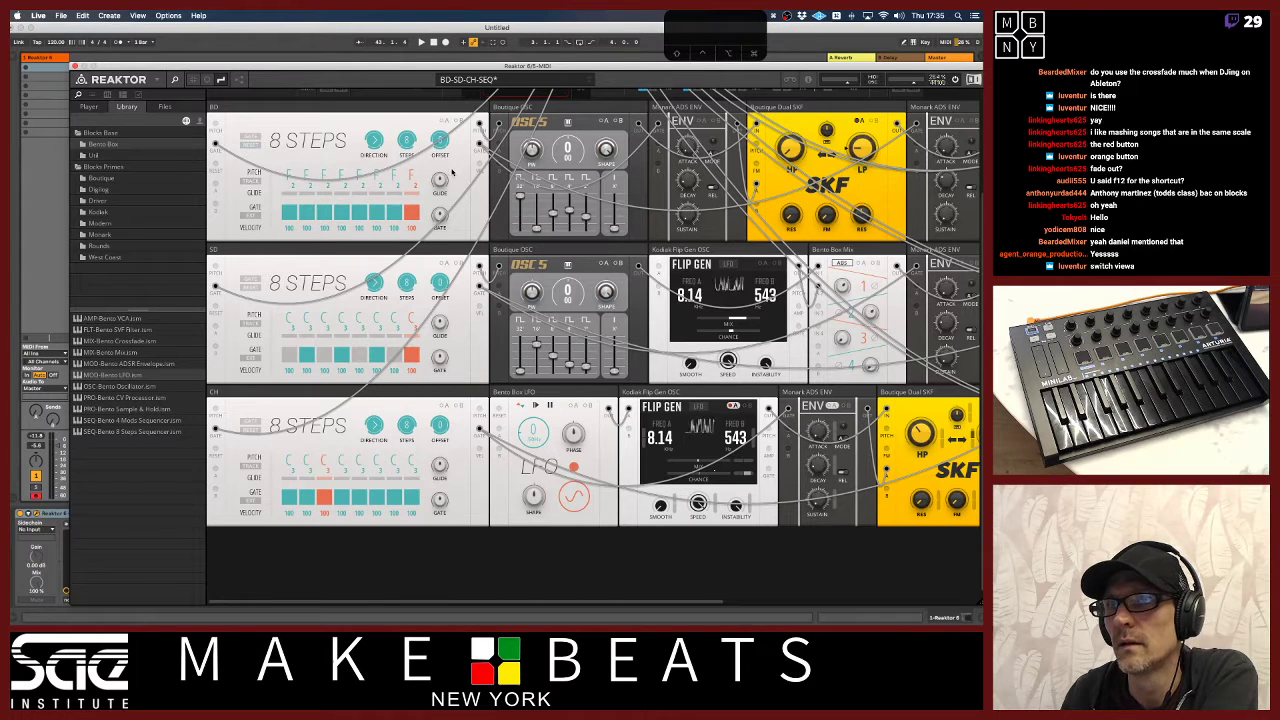
{"action": "scroll", "coordinate": [607, 260], "scroll_direction": "up", "scroll_amount": 1}
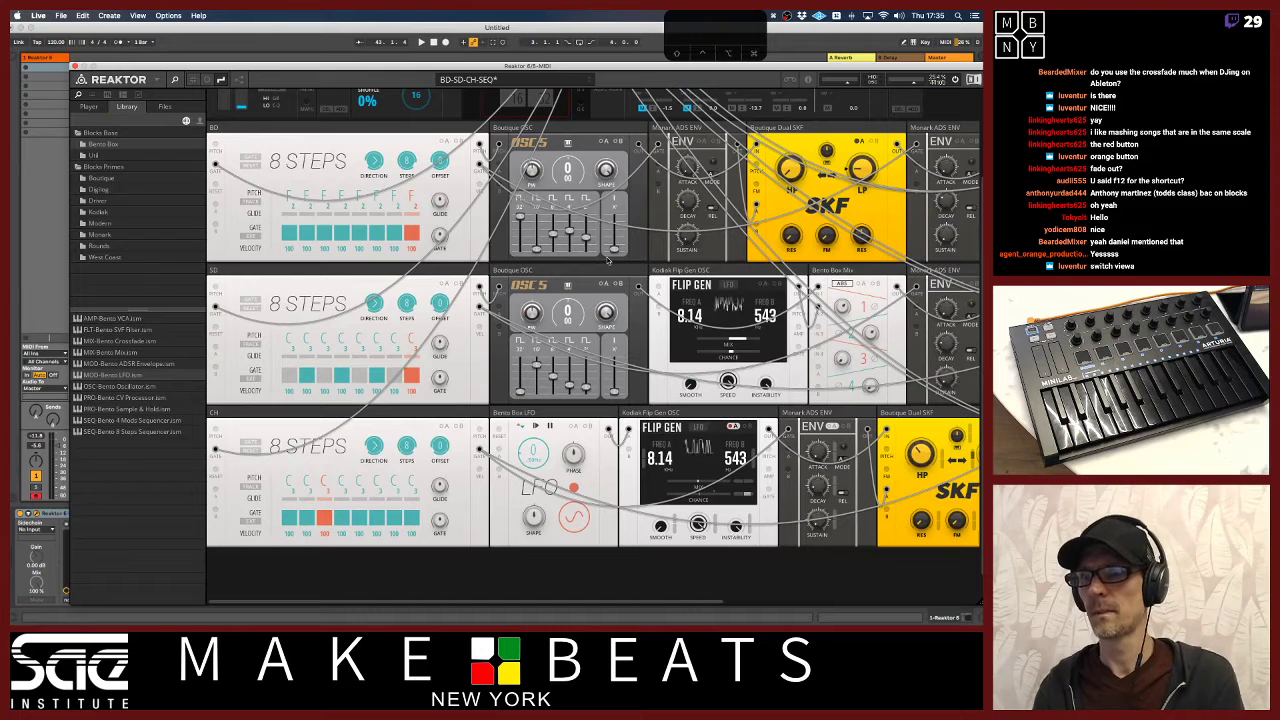
{"action": "key", "text": "space"}
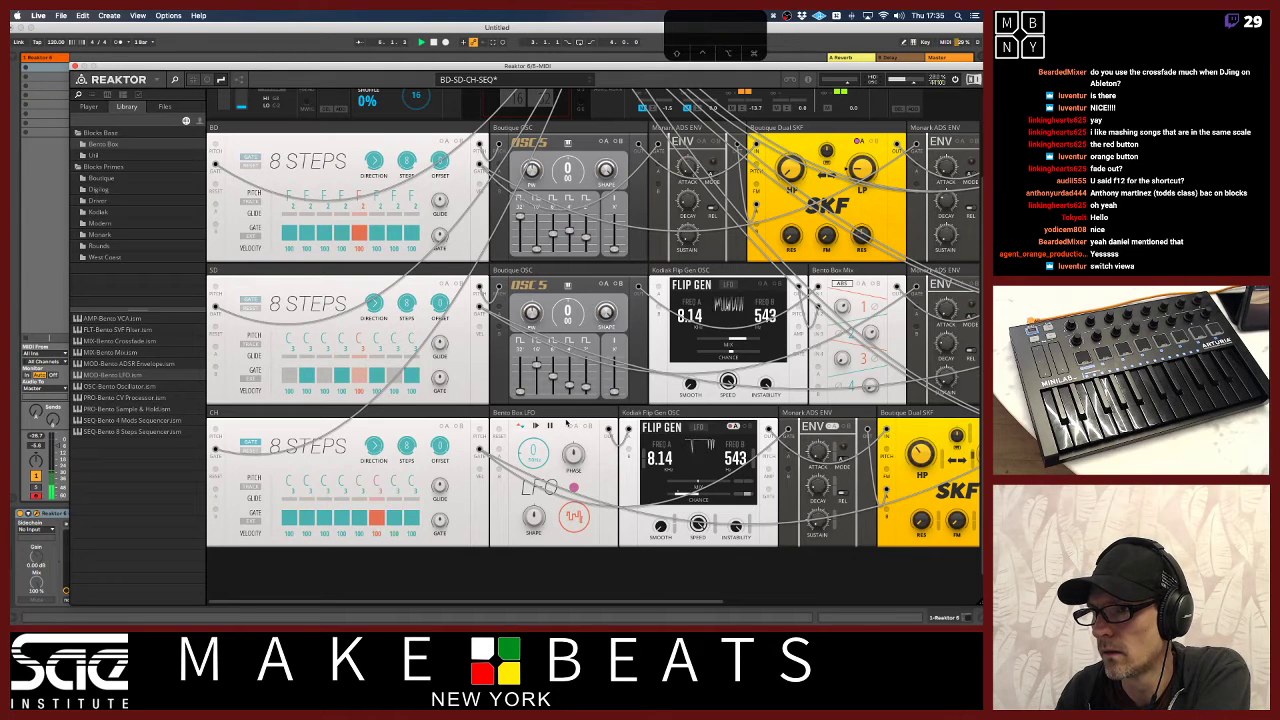
{"action": "left_click", "coordinate": [575, 519]}
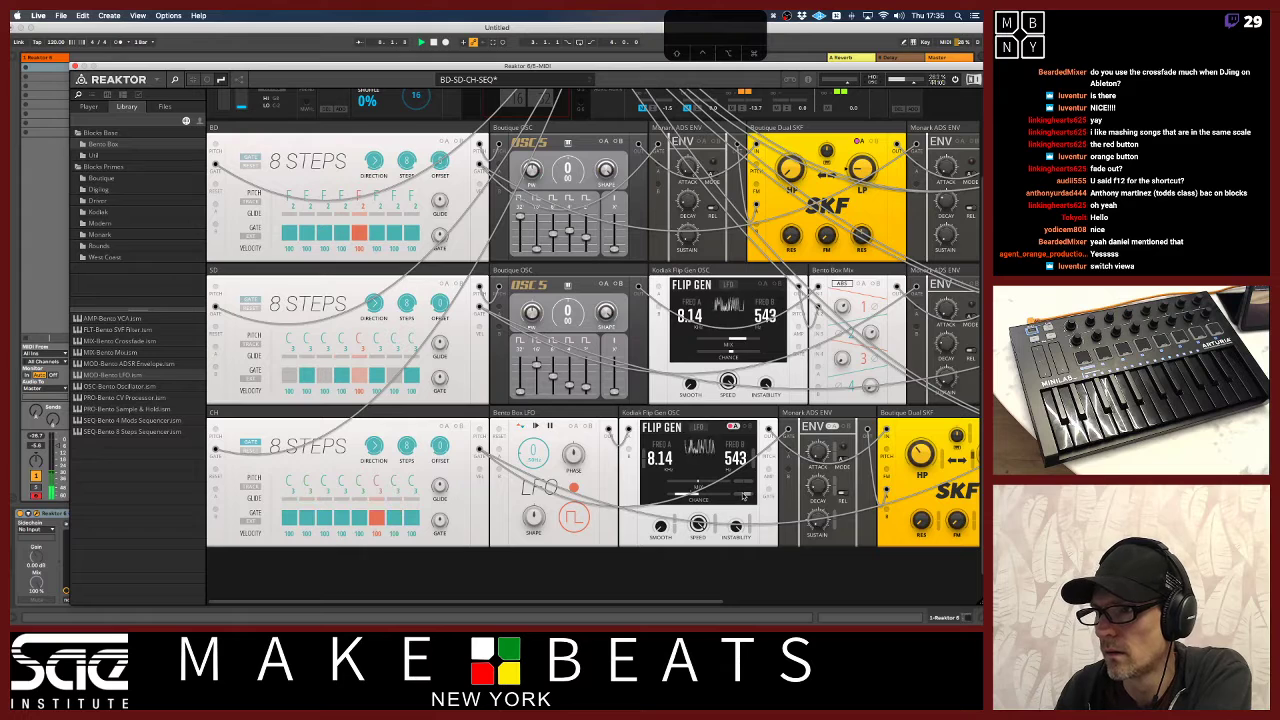
{"action": "left_click_drag", "start_coordinate": [535, 452], "coordinate": [533, 423]}
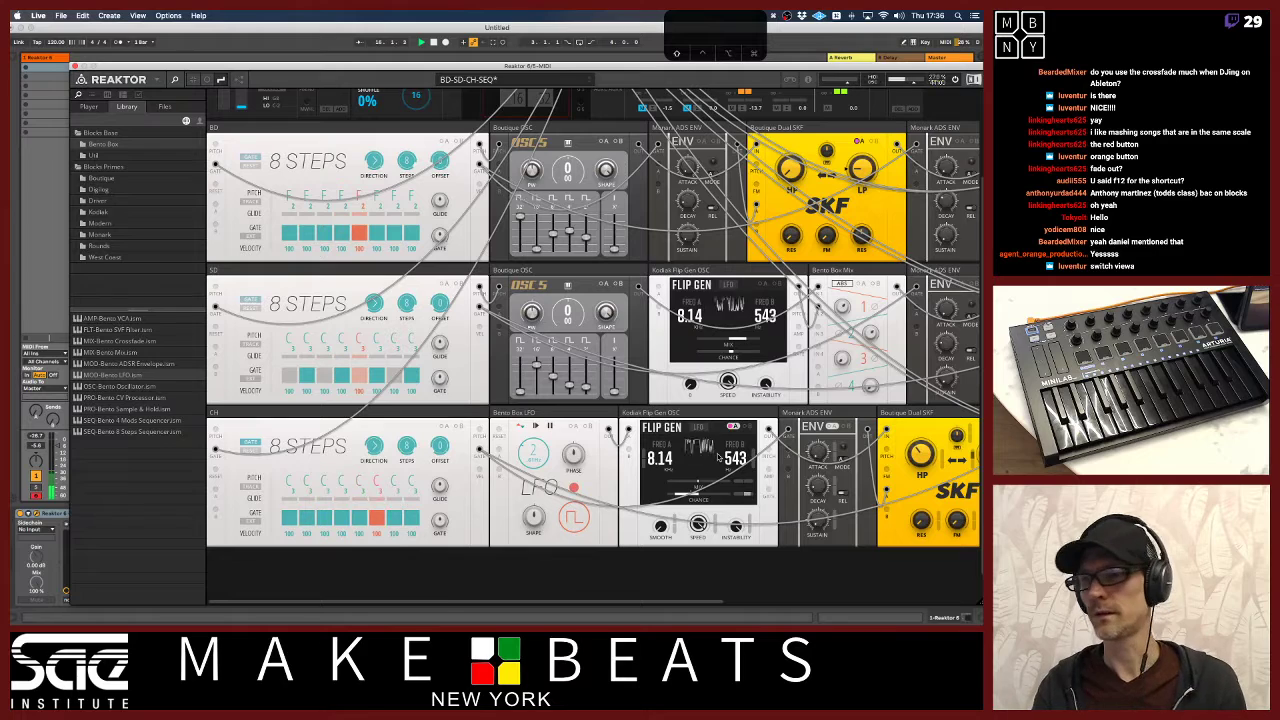
Adjust the CH row's Flip Gen mix and set its Freq A to 8.37
{"action": "scroll", "coordinate": [716, 456], "scroll_direction": "right", "scroll_amount": 10}
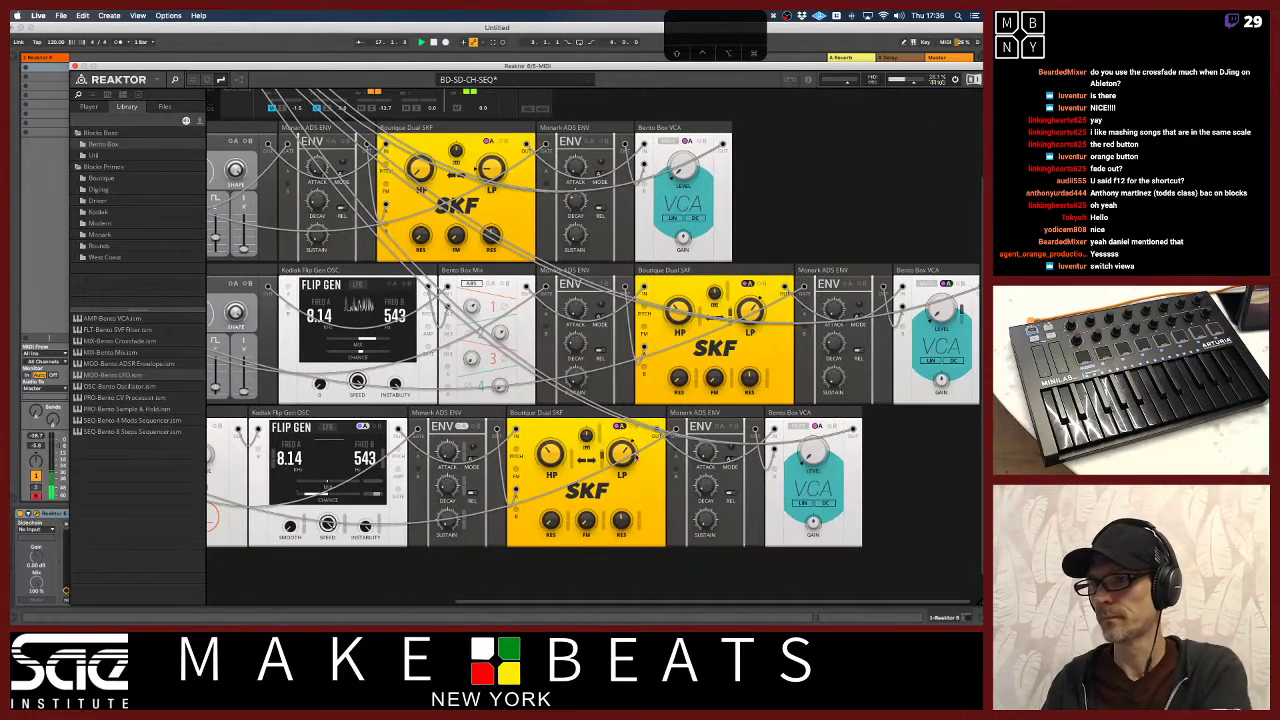
{"action": "mouse_move", "coordinate": [622, 447]}
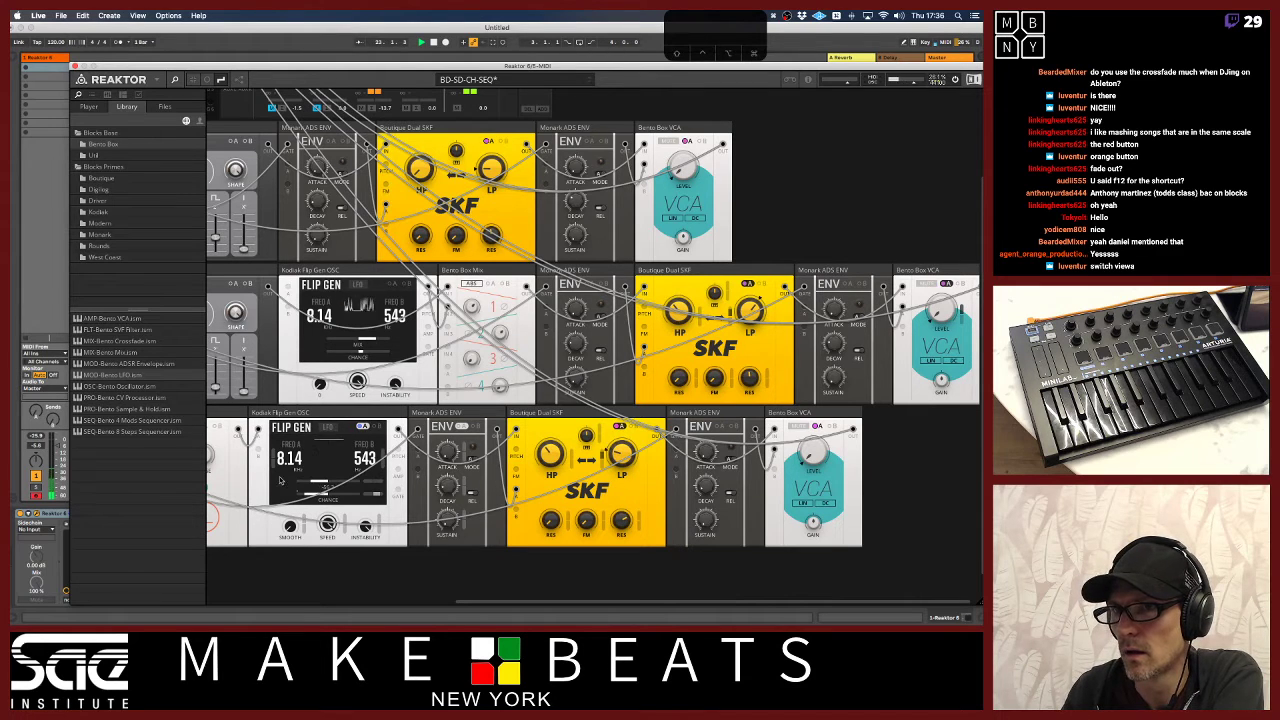
{"action": "left_click", "coordinate": [338, 485]}
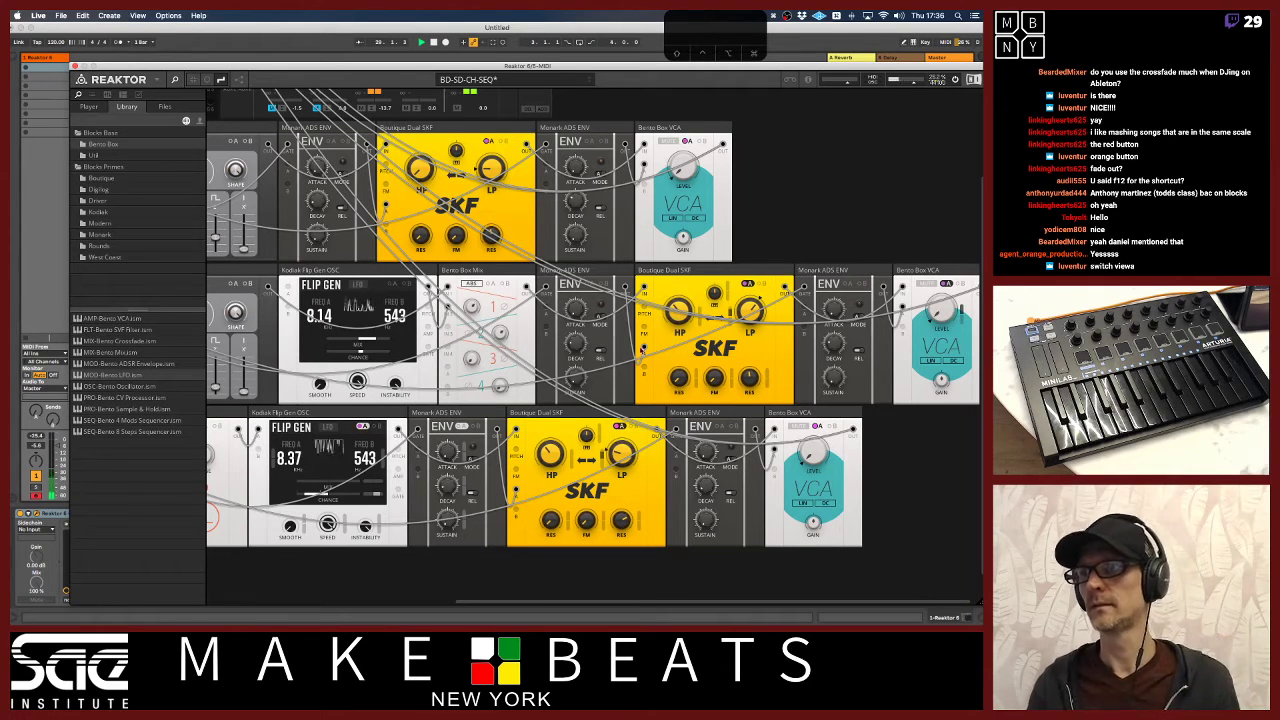
Unmute the SD channel in Mix 4 and reposition the Reaktor window
{"action": "scroll", "coordinate": [274, 222], "scroll_direction": "up", "scroll_amount": 4}
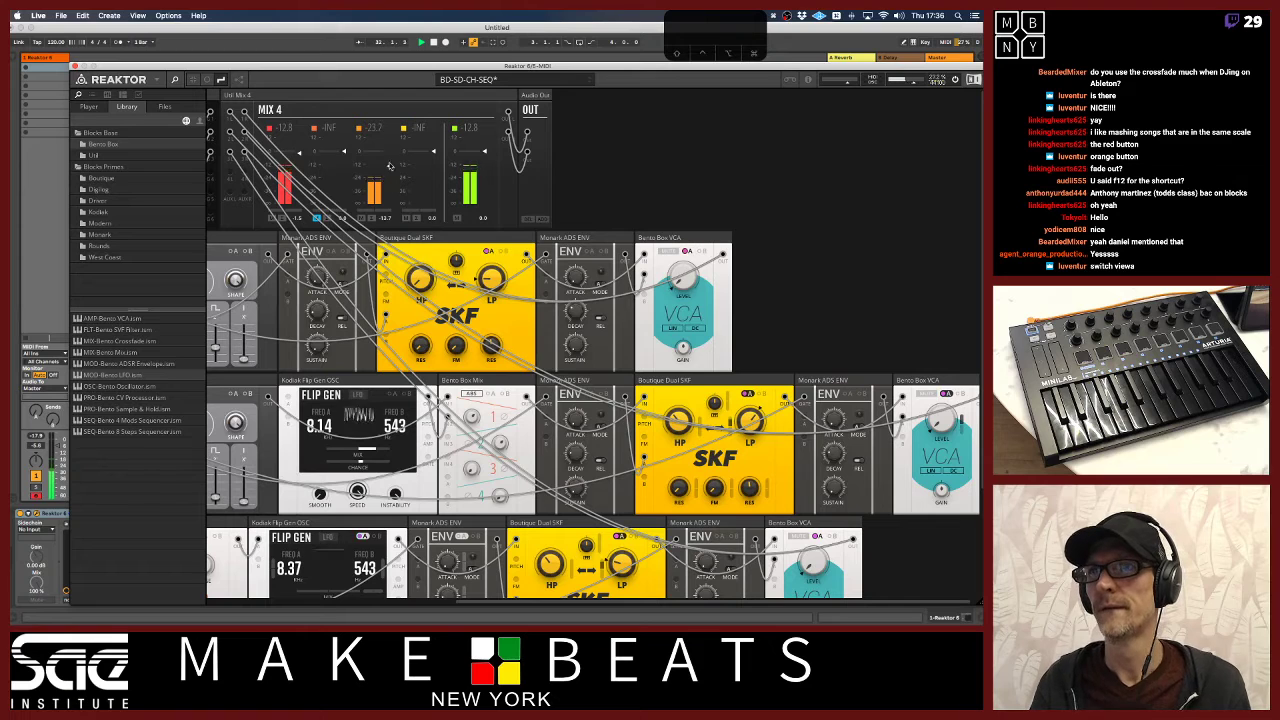
{"action": "key", "text": "XF86AudioLowerVolume"}
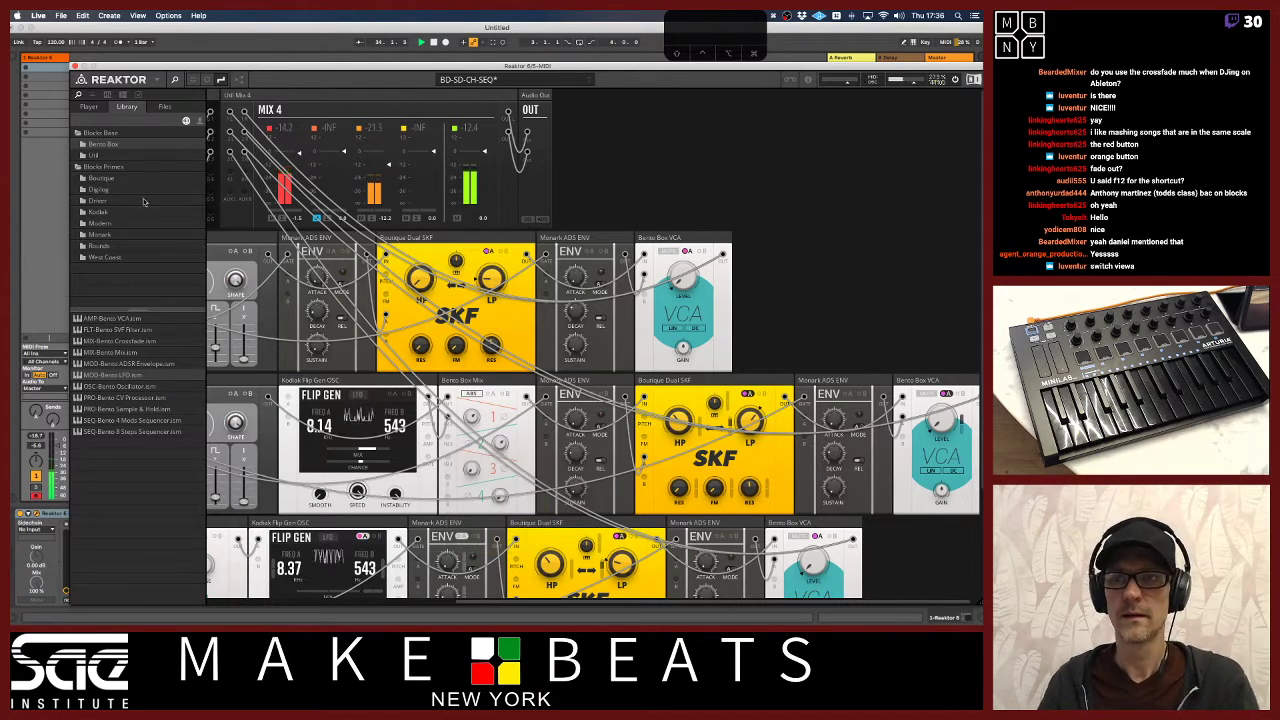
{"action": "left_click_drag", "start_coordinate": [207, 68], "coordinate": [310, 60]}
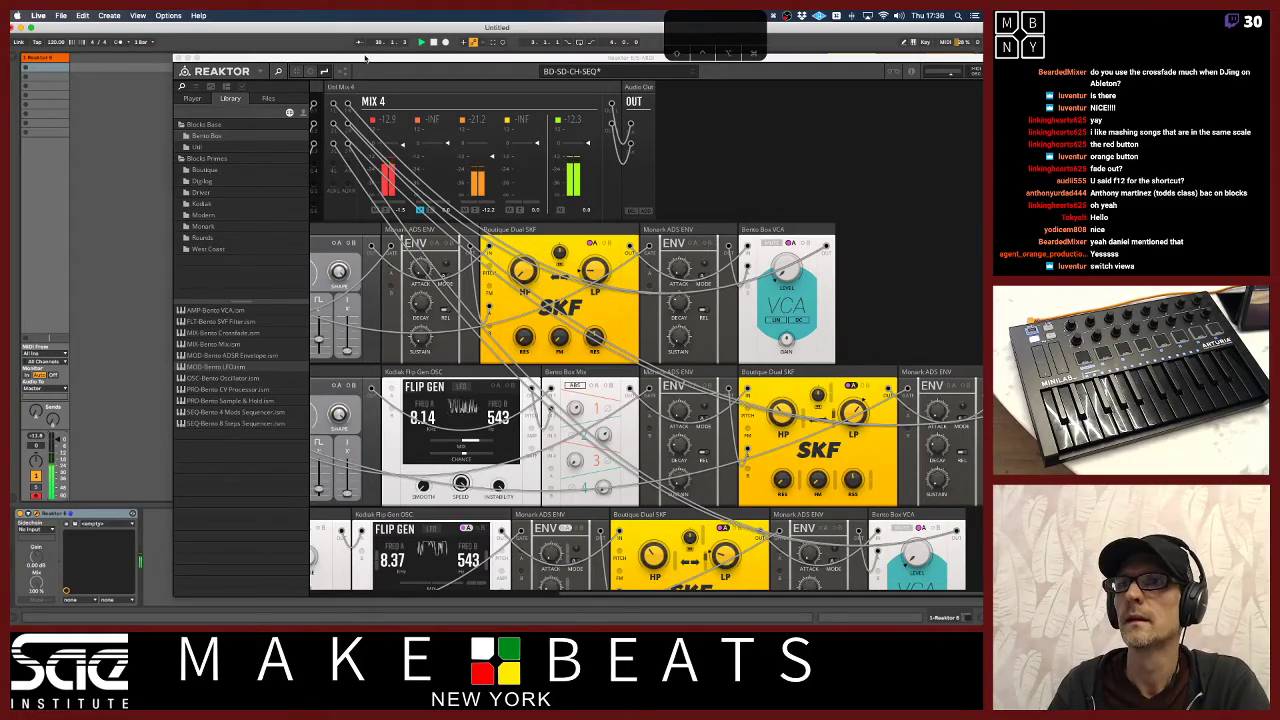
{"action": "left_click_drag", "start_coordinate": [365, 58], "coordinate": [233, 33]}
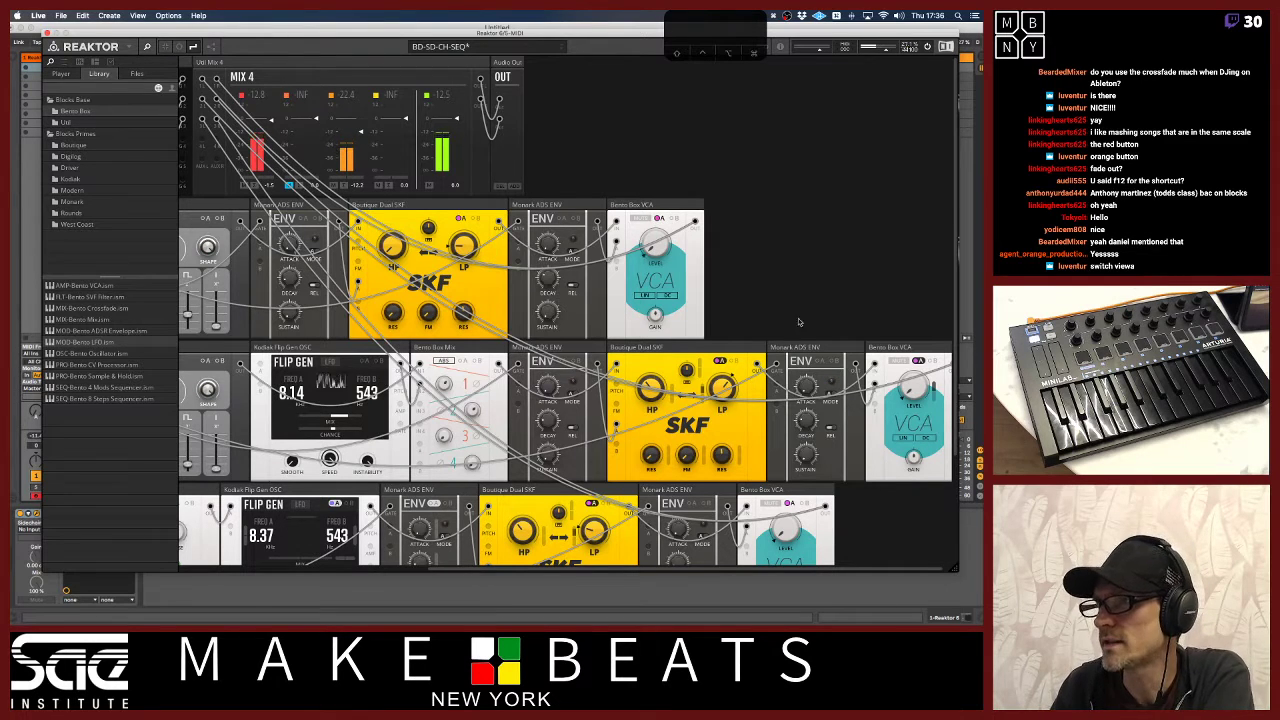
{"action": "scroll", "coordinate": [838, 270], "scroll_direction": "down", "scroll_amount": 3}
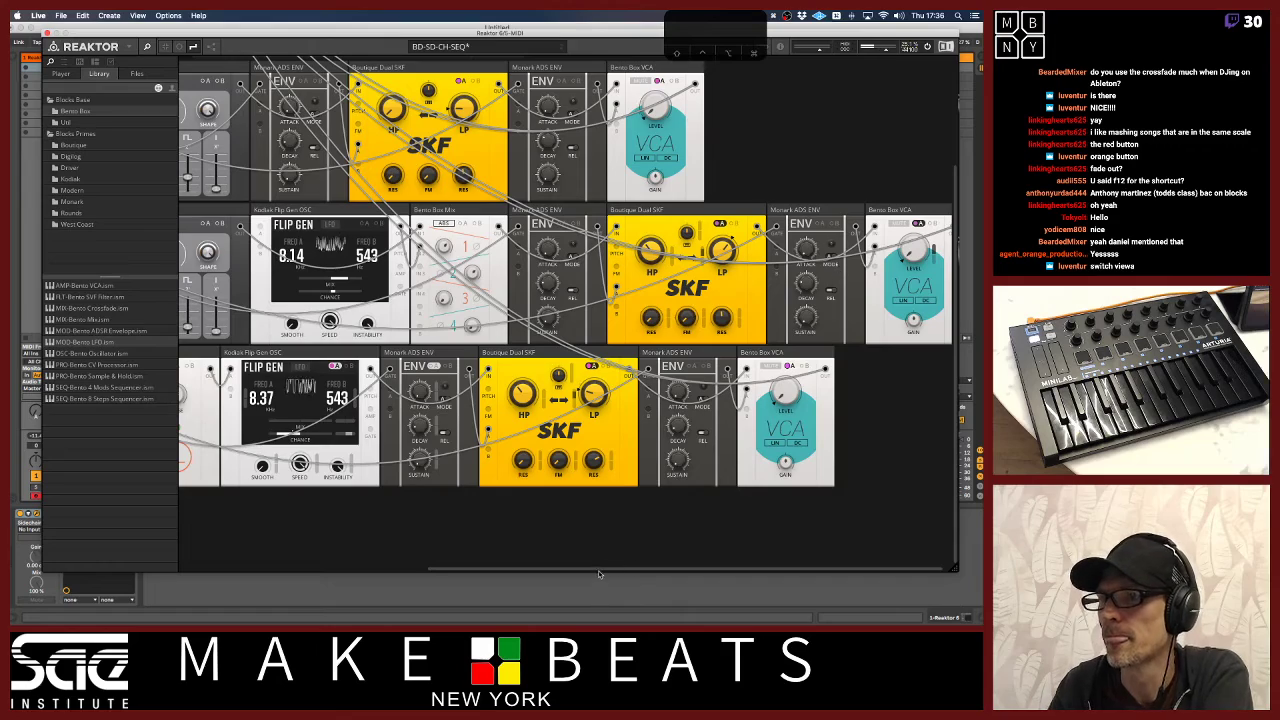
{"action": "left_click_drag", "start_coordinate": [598, 570], "coordinate": [478, 560]}
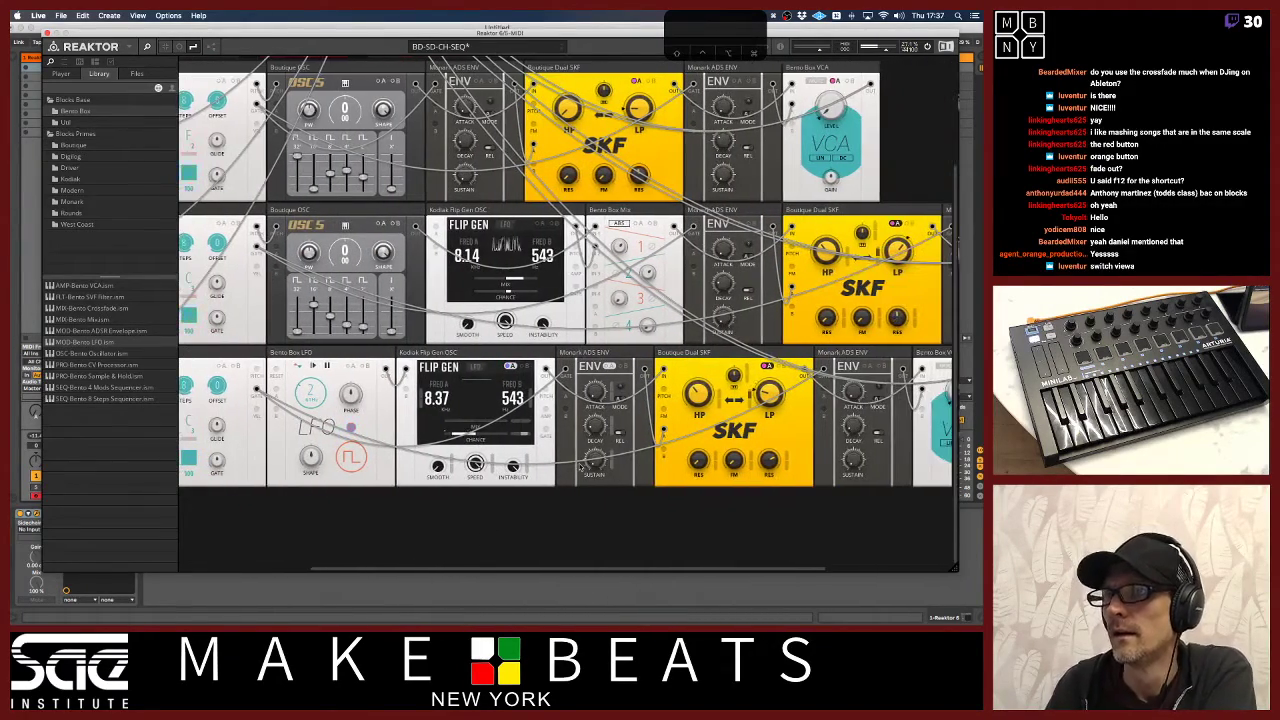
{"action": "scroll", "coordinate": [580, 466], "scroll_direction": "up", "scroll_amount": 3}
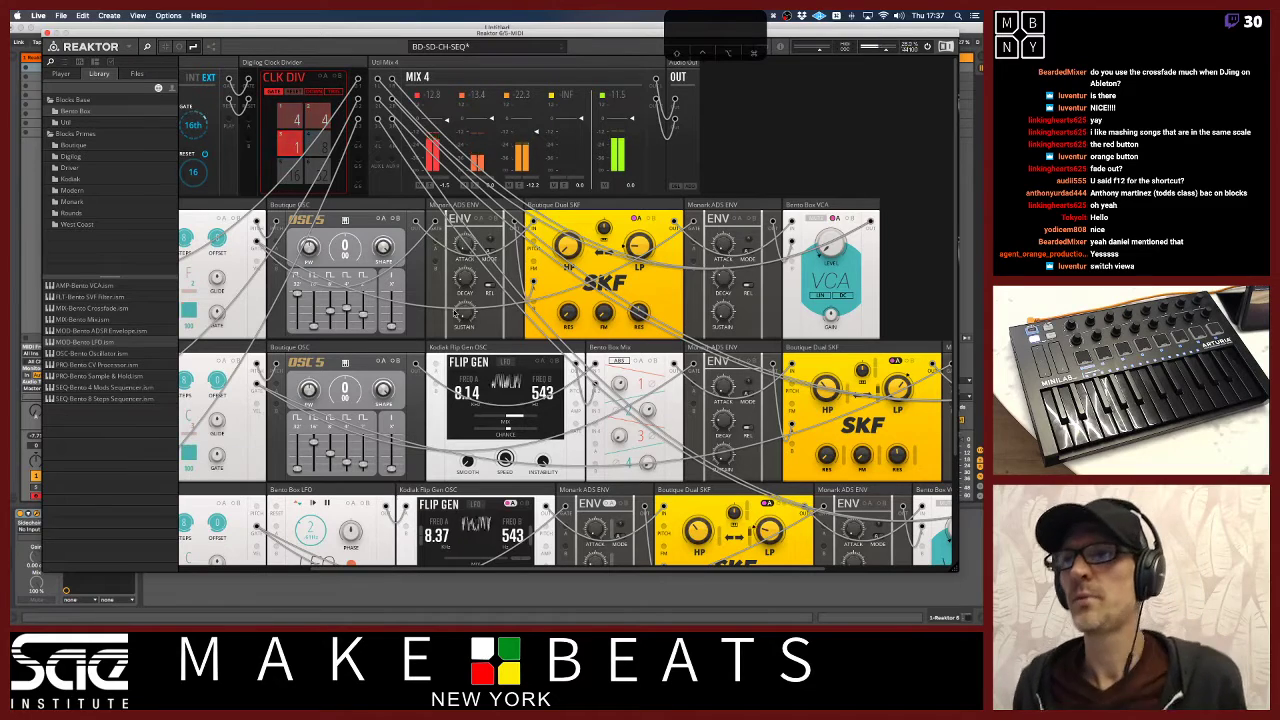
Lower the Reaktor track's volume and load Drum Group Ableton.adg from the Orange collection after the Reaktor 6 device
{"action": "left_click_drag", "start_coordinate": [288, 35], "coordinate": [462, 44]}
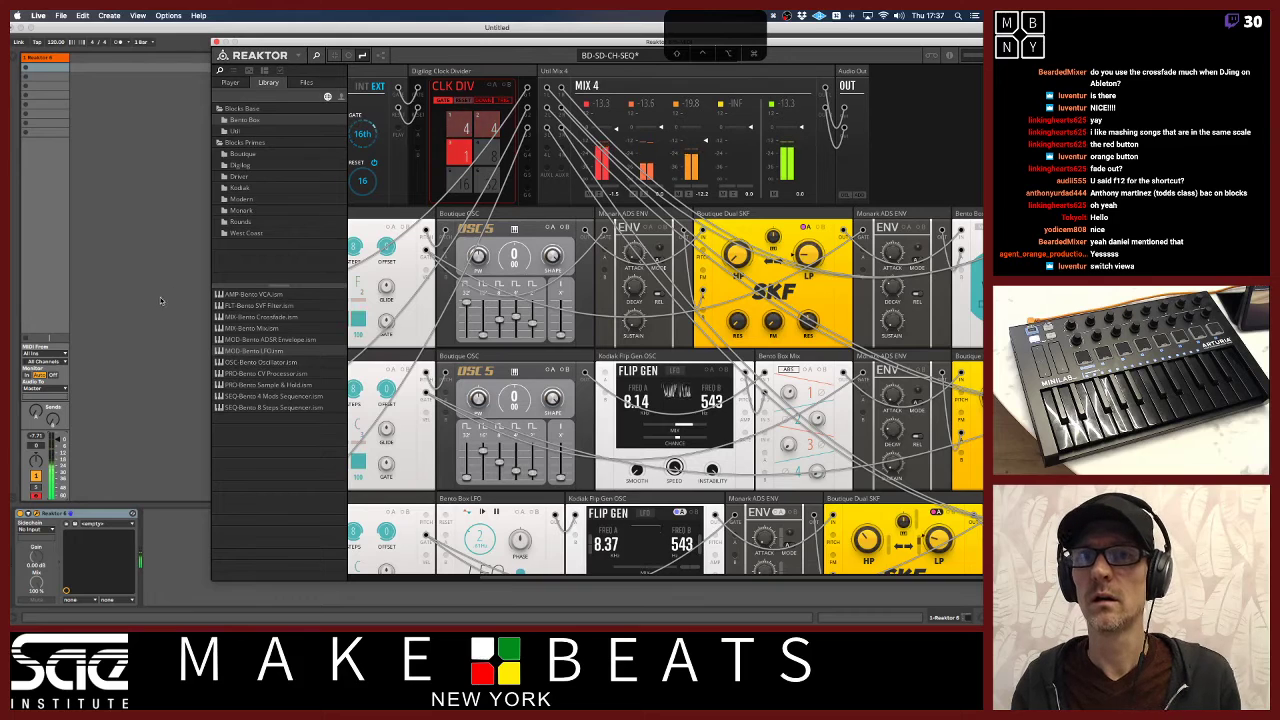
{"action": "mouse_move", "coordinate": [55, 447]}
{"action": "left_mouse_down"}
{"action": "mouse_move", "coordinate": [52, 469]}
{"action": "mouse_move", "coordinate": [52, 458]}
{"action": "left_mouse_up"}
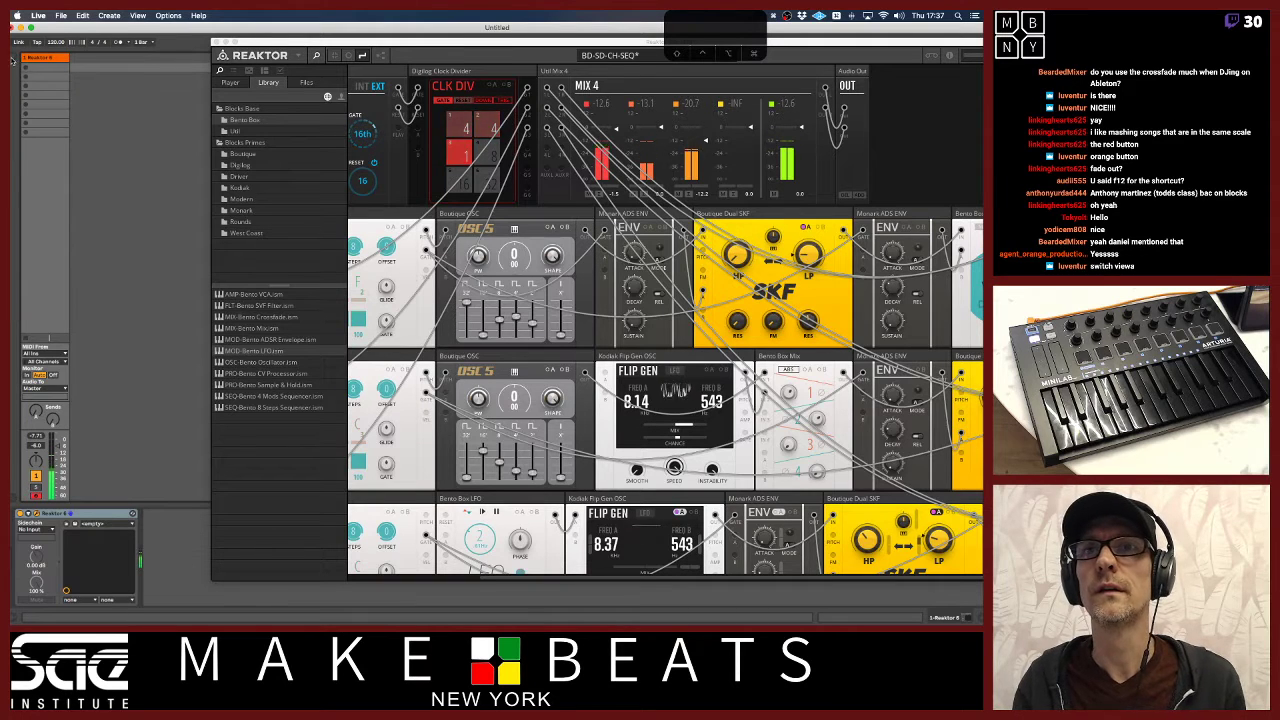
{"action": "key", "text": "super+alt+b"}
{"action": "left_click", "coordinate": [120, 148]}
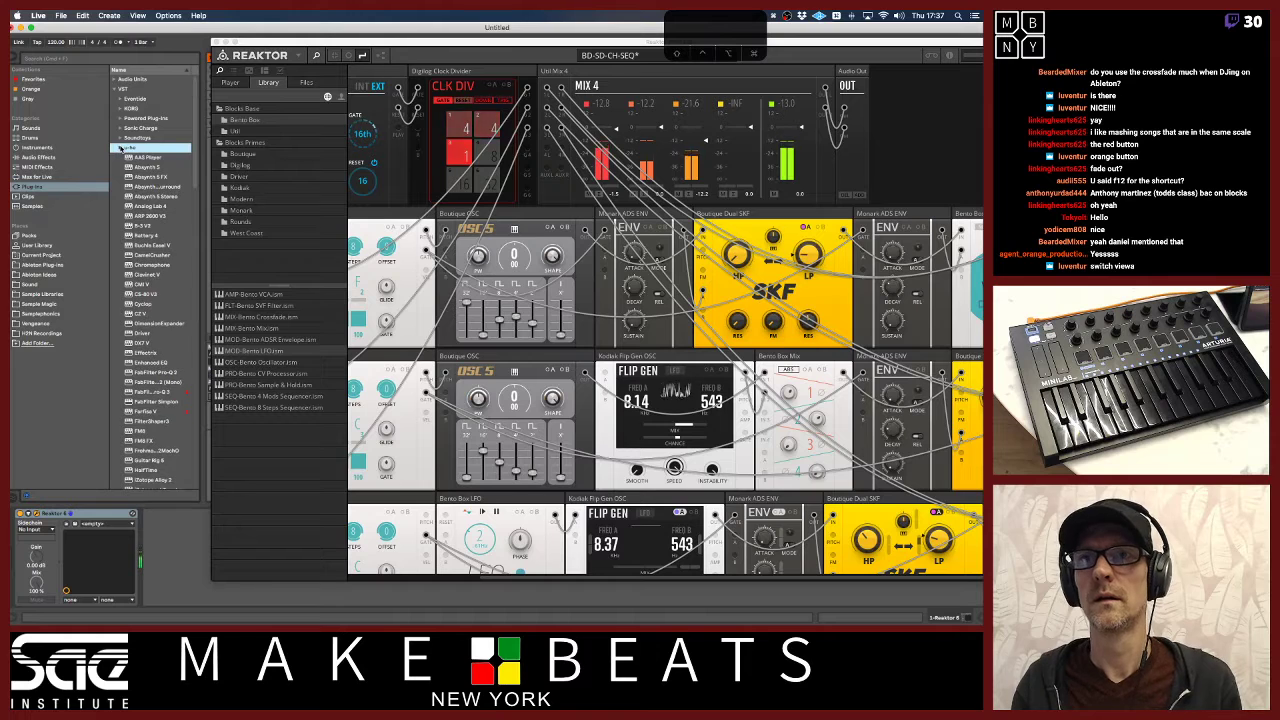
{"action": "left_click", "coordinate": [32, 89]}
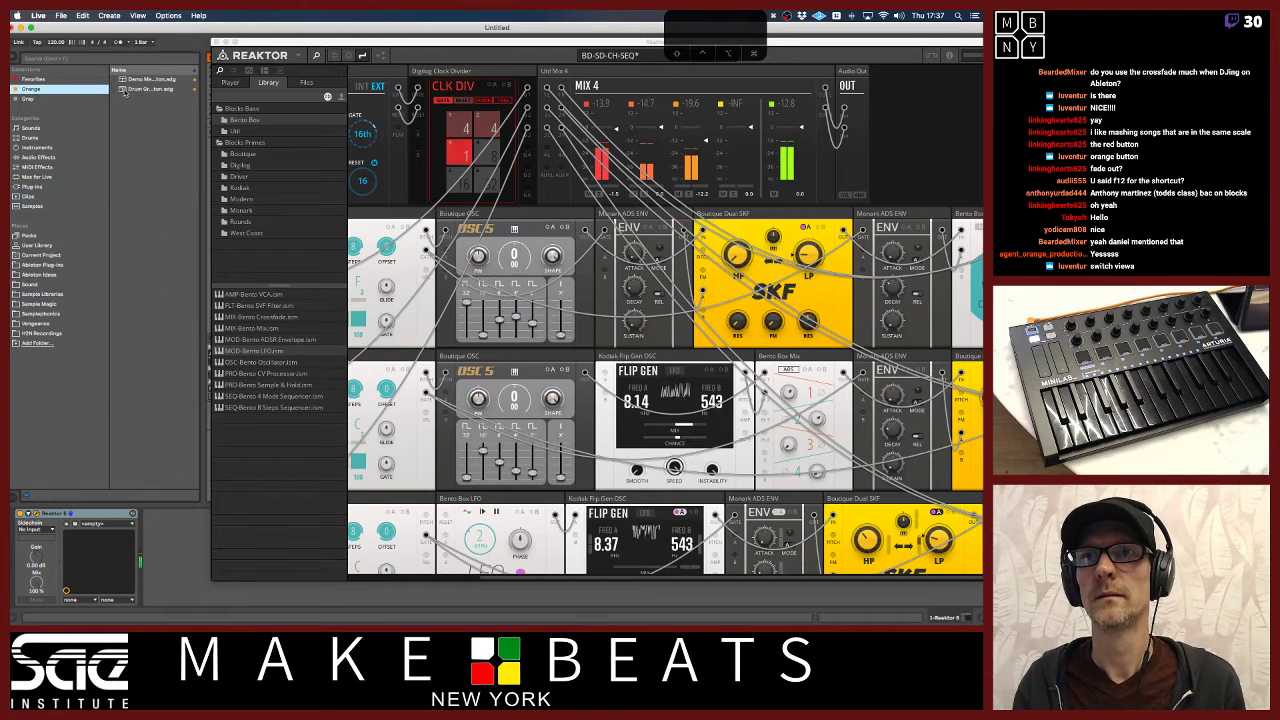
{"action": "left_click", "coordinate": [193, 89]}
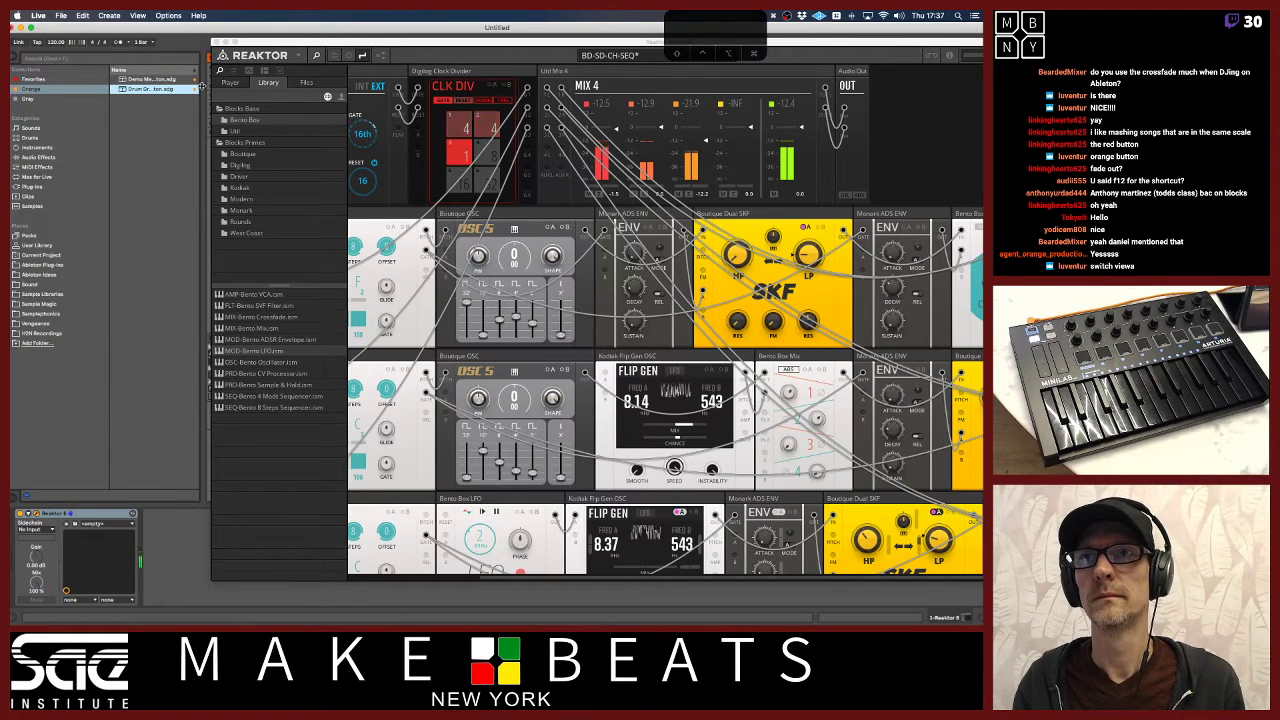
{"action": "left_click_drag", "start_coordinate": [203, 86], "coordinate": [233, 81]}
{"action": "left_click_drag", "start_coordinate": [150, 89], "coordinate": [188, 548]}
Unfold the rack's Multiband Compression, Glue Compressor and A Bit Warmer devices, and shrink the Reaktor window to keep them in view
{"action": "left_click_drag", "start_coordinate": [298, 54], "coordinate": [458, 41]}
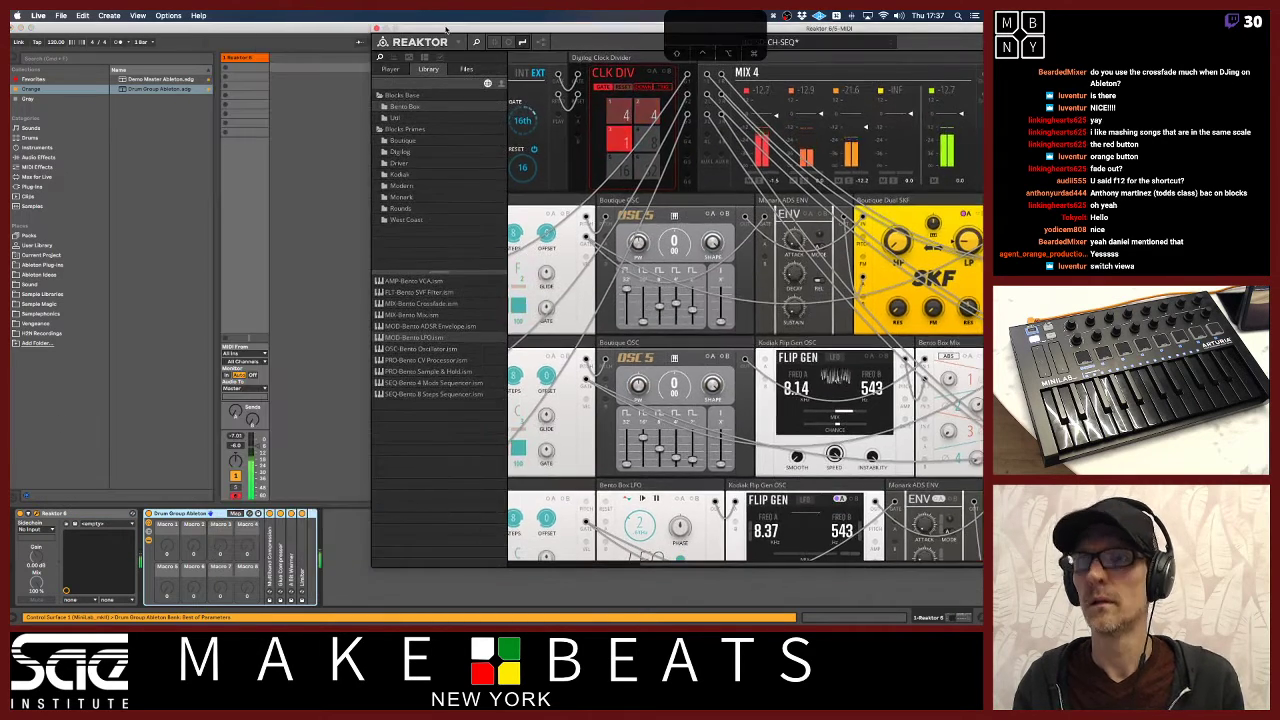
{"action": "key", "text": "XF86AudioRaiseVolume"}
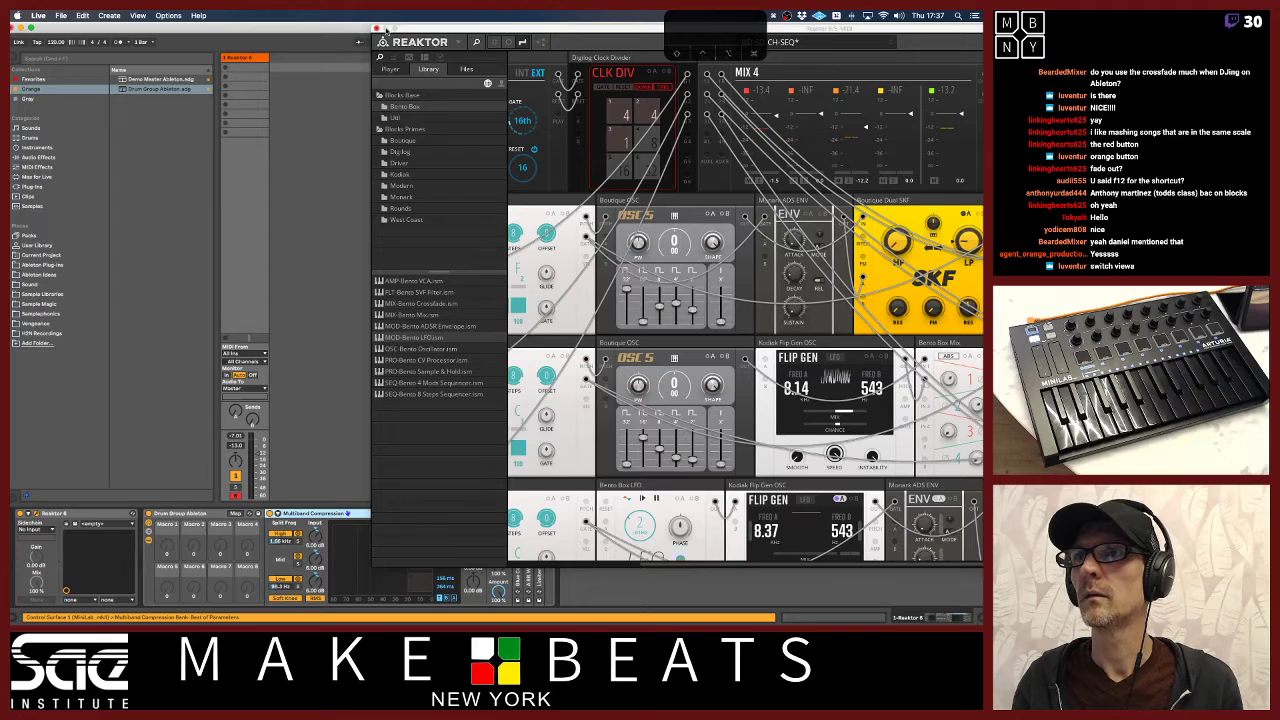
{"action": "left_click_drag", "start_coordinate": [402, 29], "coordinate": [670, 168]}
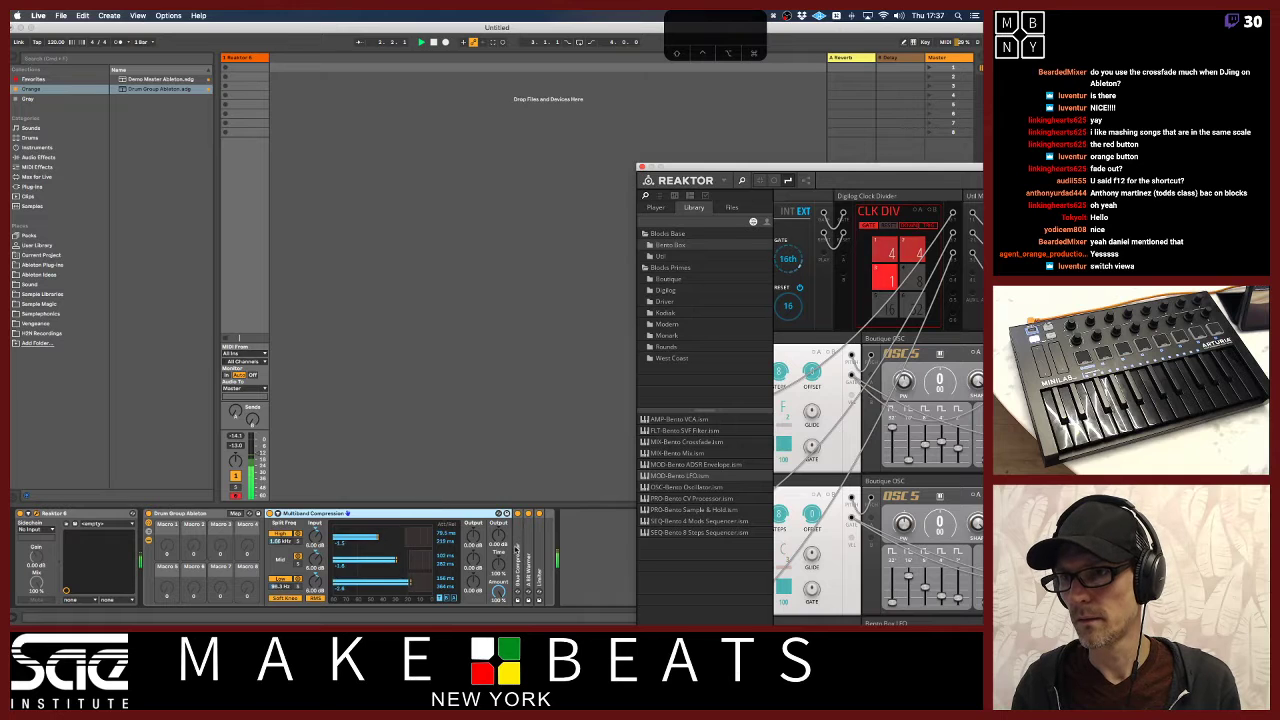
{"action": "double_click", "coordinate": [518, 545]}
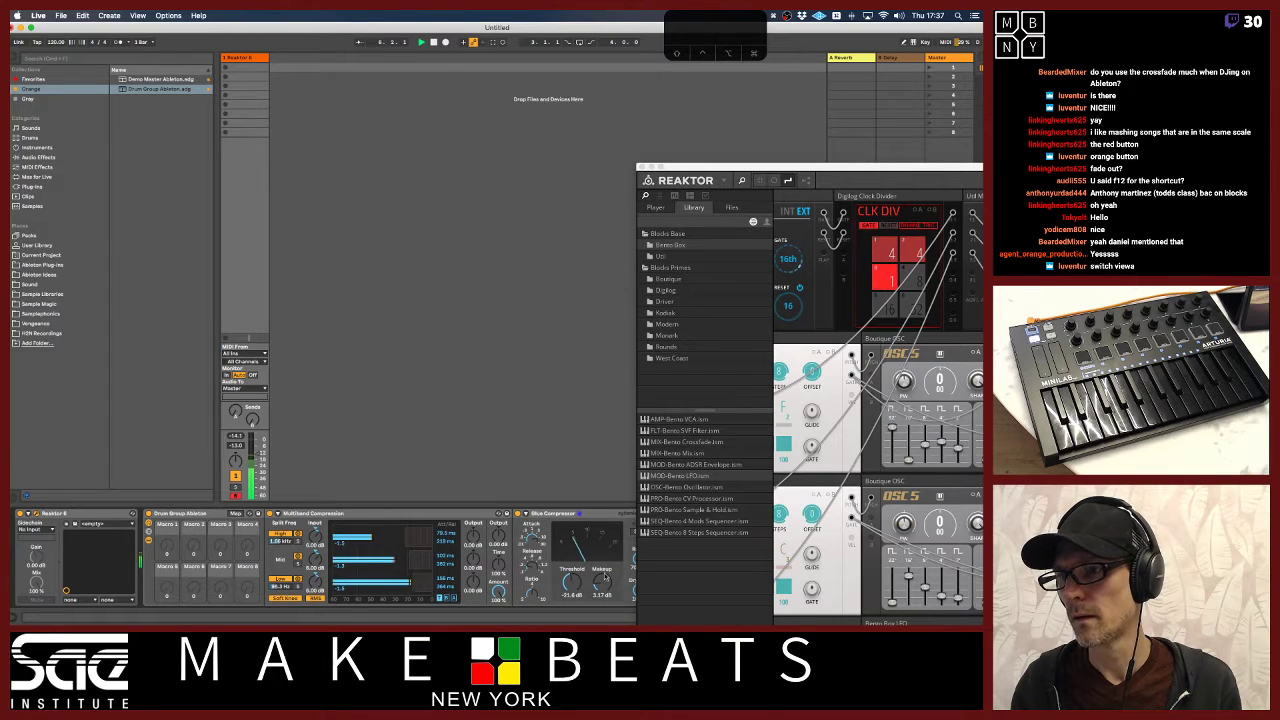
{"action": "left_click_drag", "start_coordinate": [637, 166], "coordinate": [119, 24]}
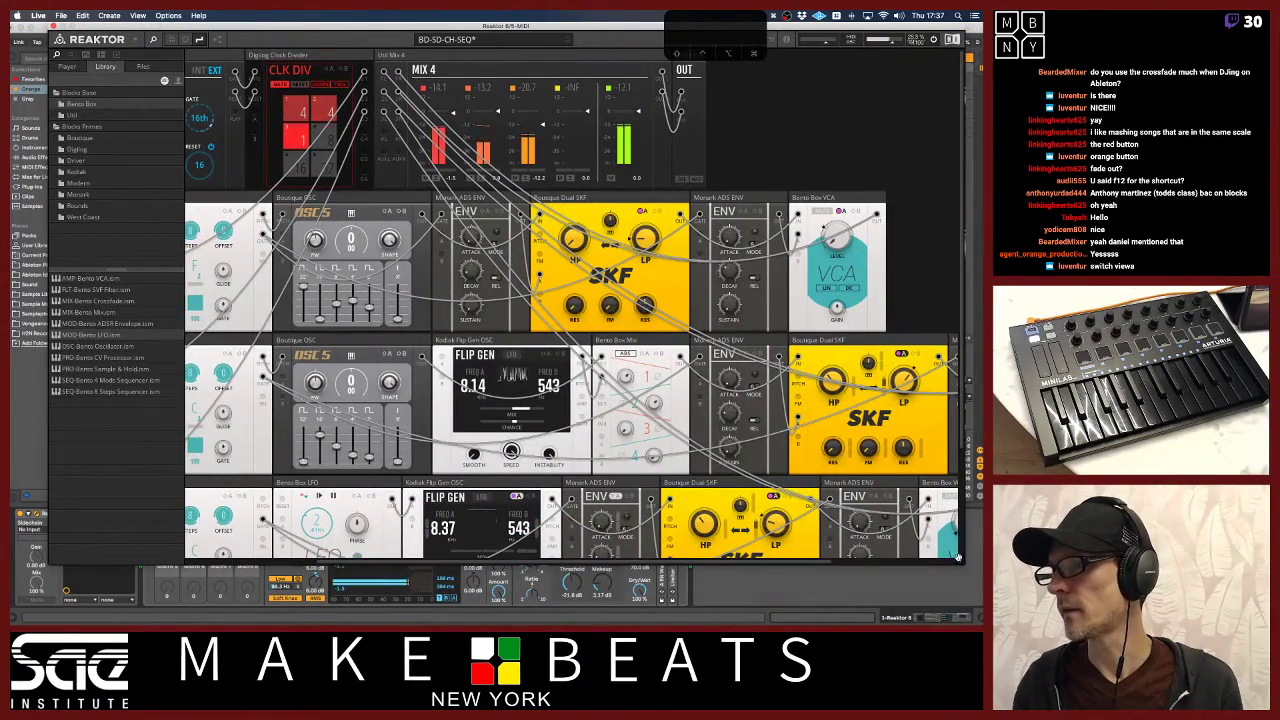
{"action": "left_click_drag", "start_coordinate": [960, 560], "coordinate": [851, 497]}
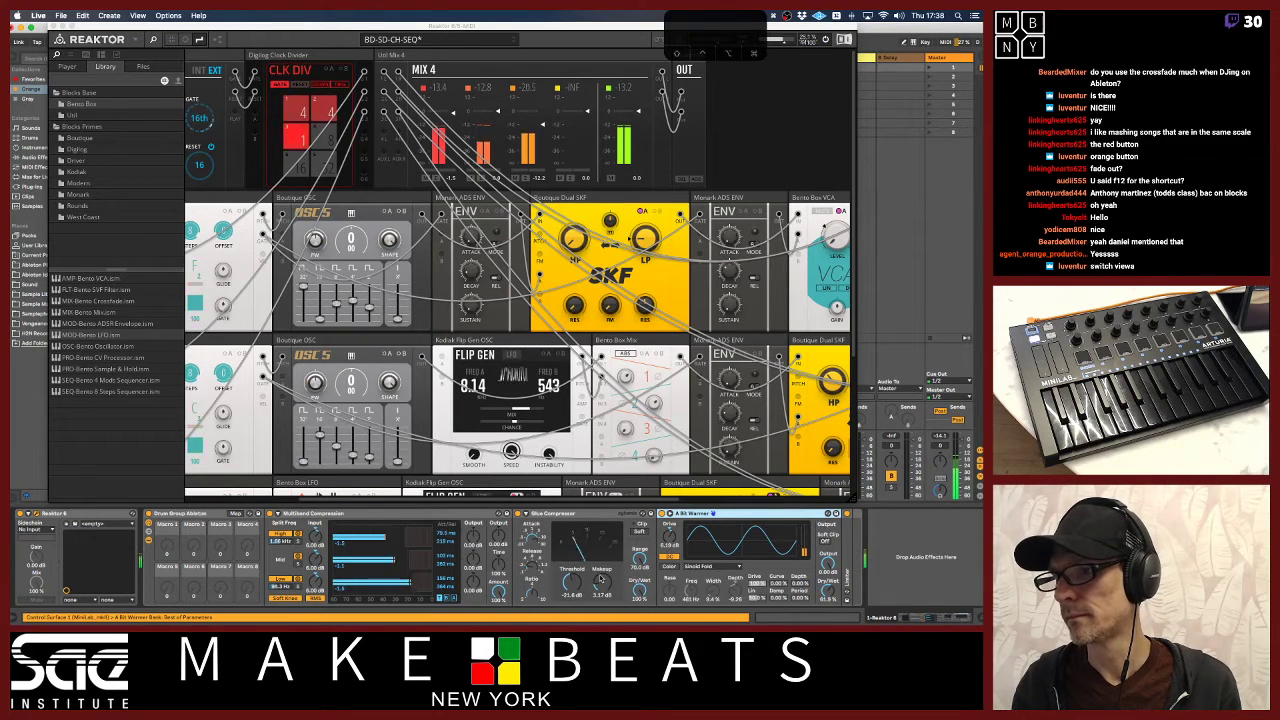
Raise the Glue Compressor's makeup to about 7.78 dB, adjust its threshold, and unfold the Limiter
{"action": "left_click_drag", "start_coordinate": [600, 579], "coordinate": [620, 586]}
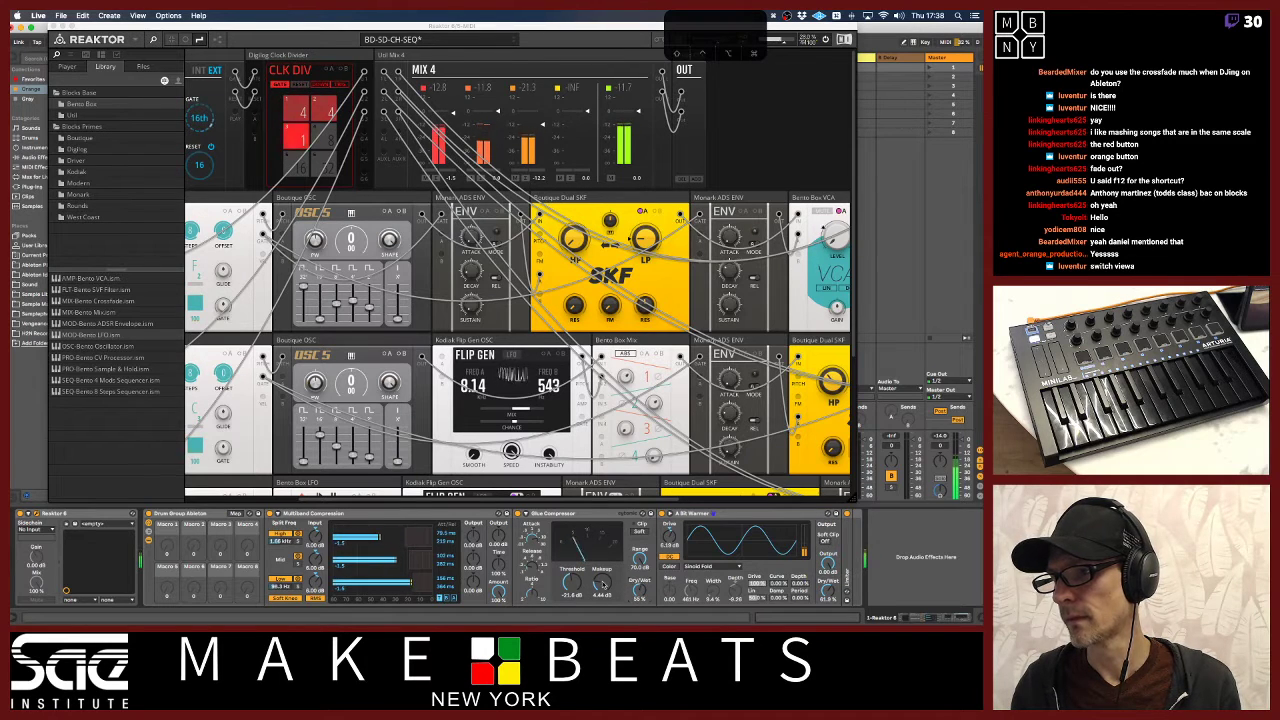
{"action": "mouse_move", "coordinate": [567, 580]}
{"action": "left_mouse_down"}
{"action": "mouse_move", "coordinate": [567, 592]}
{"action": "mouse_move", "coordinate": [583, 584]}
{"action": "left_mouse_up"}
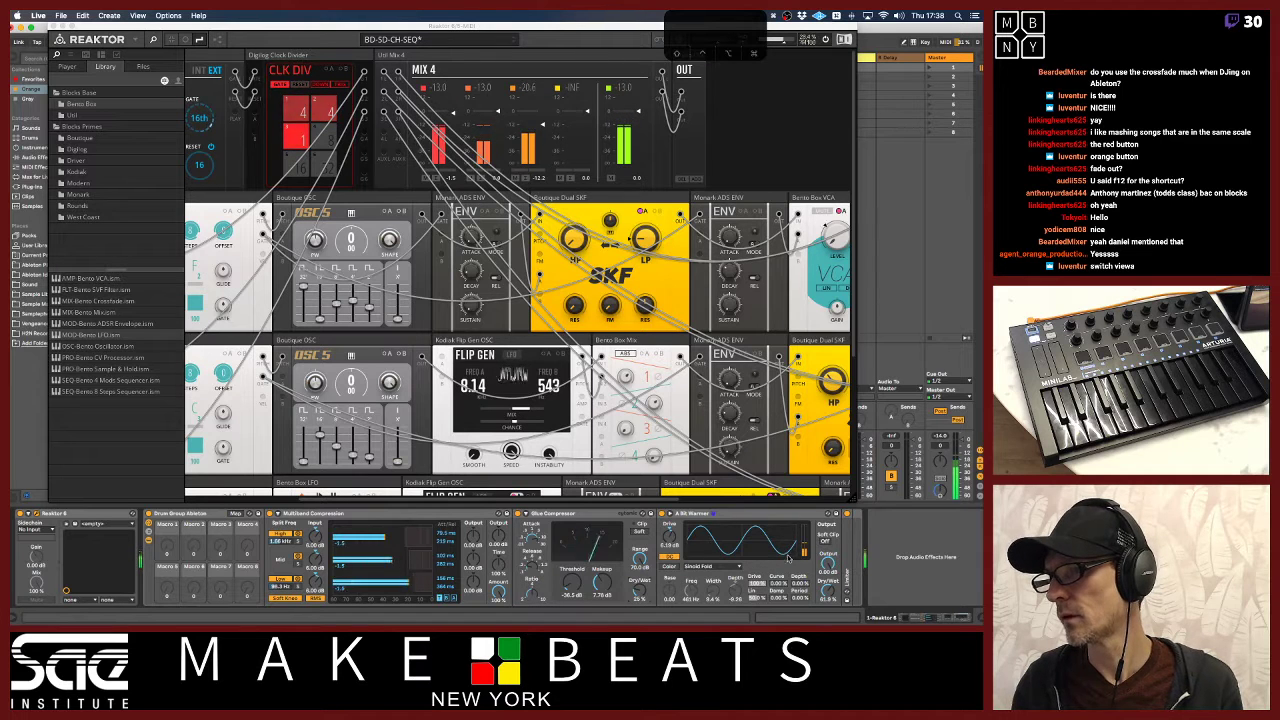
{"action": "key", "text": "Return"}
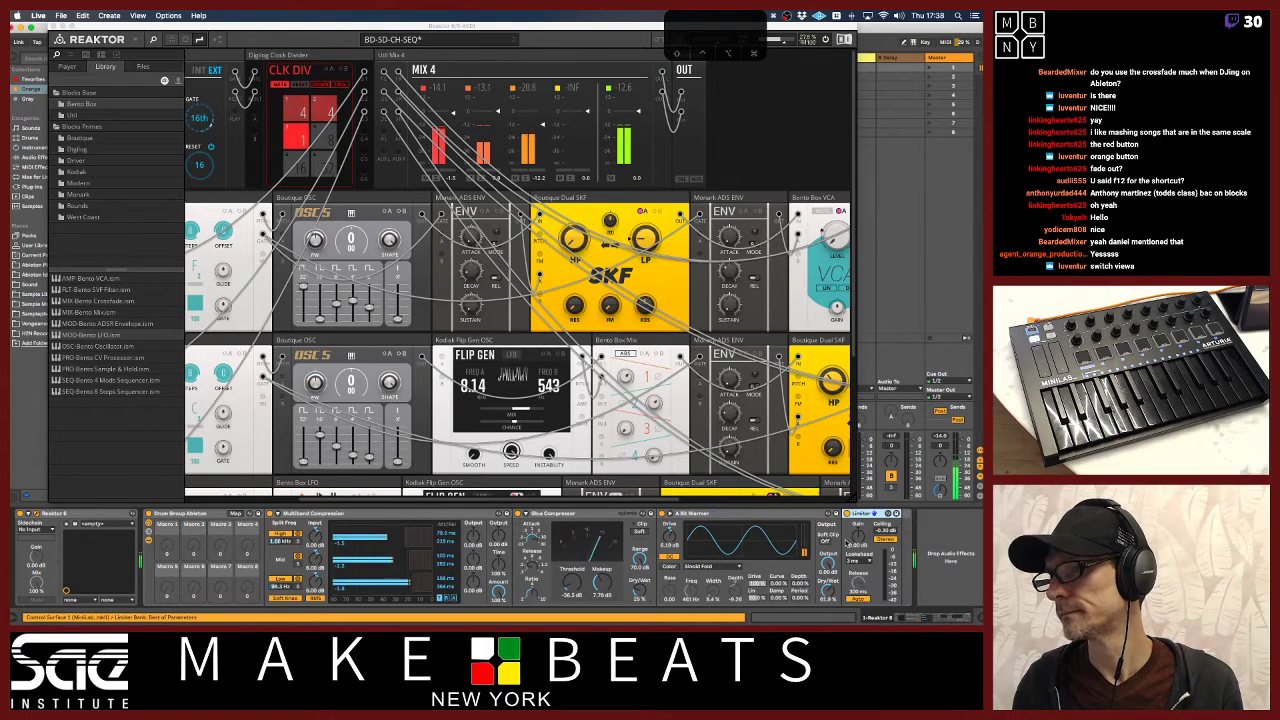
Raise the Limiter's gain to about 1.3 dB and reposition the Reaktor window above the device chain
{"action": "left_click_drag", "start_coordinate": [857, 535], "coordinate": [857, 525]}
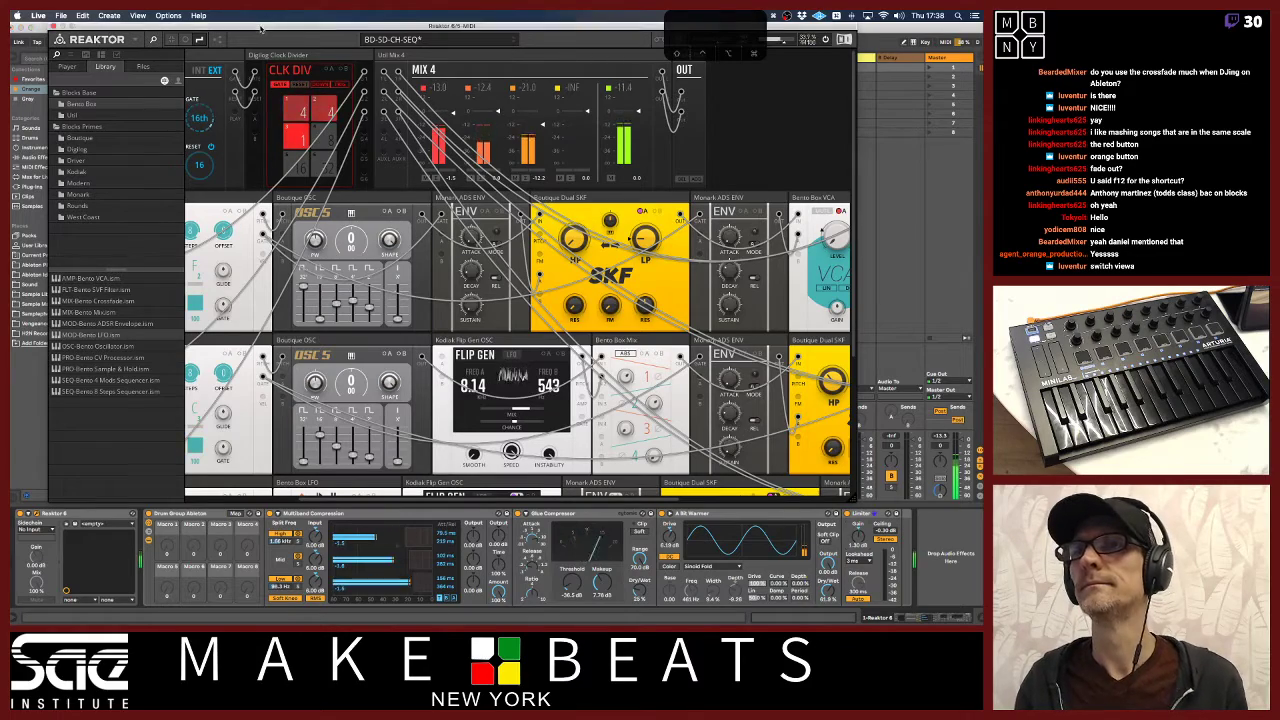
{"action": "left_click_drag", "start_coordinate": [253, 31], "coordinate": [493, 72]}
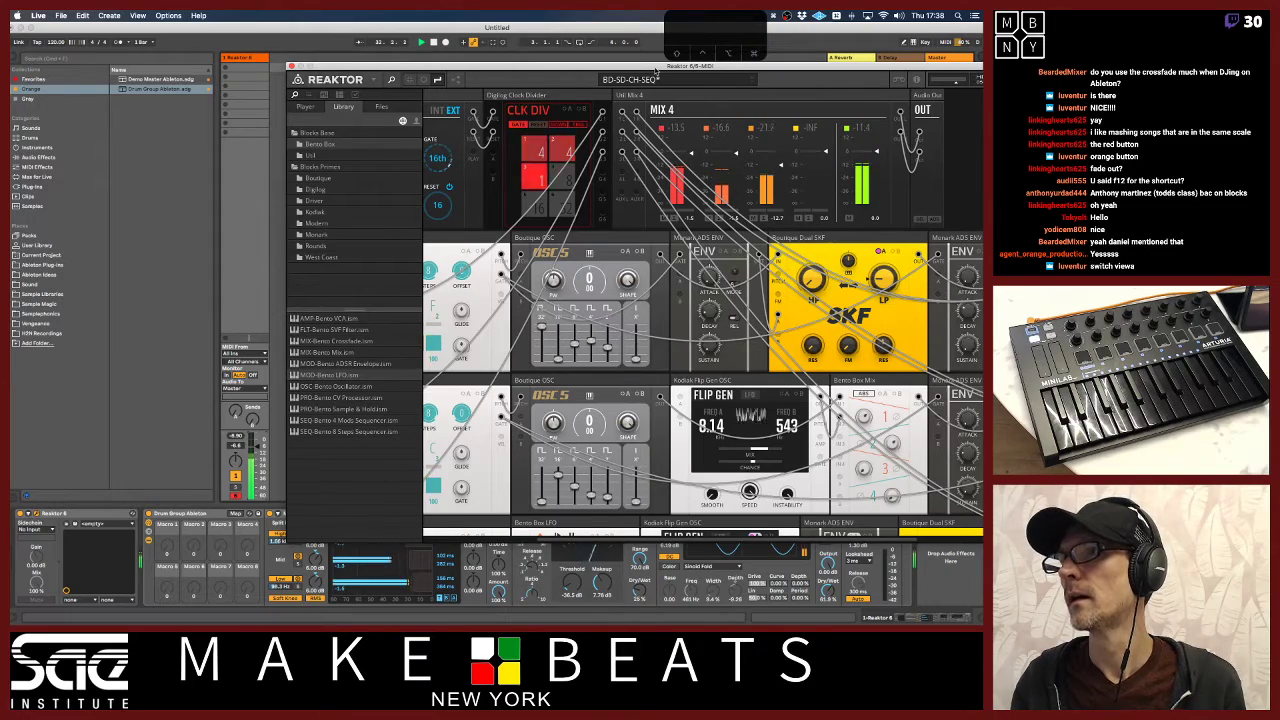
{"action": "left_click_drag", "start_coordinate": [655, 70], "coordinate": [439, 38]}
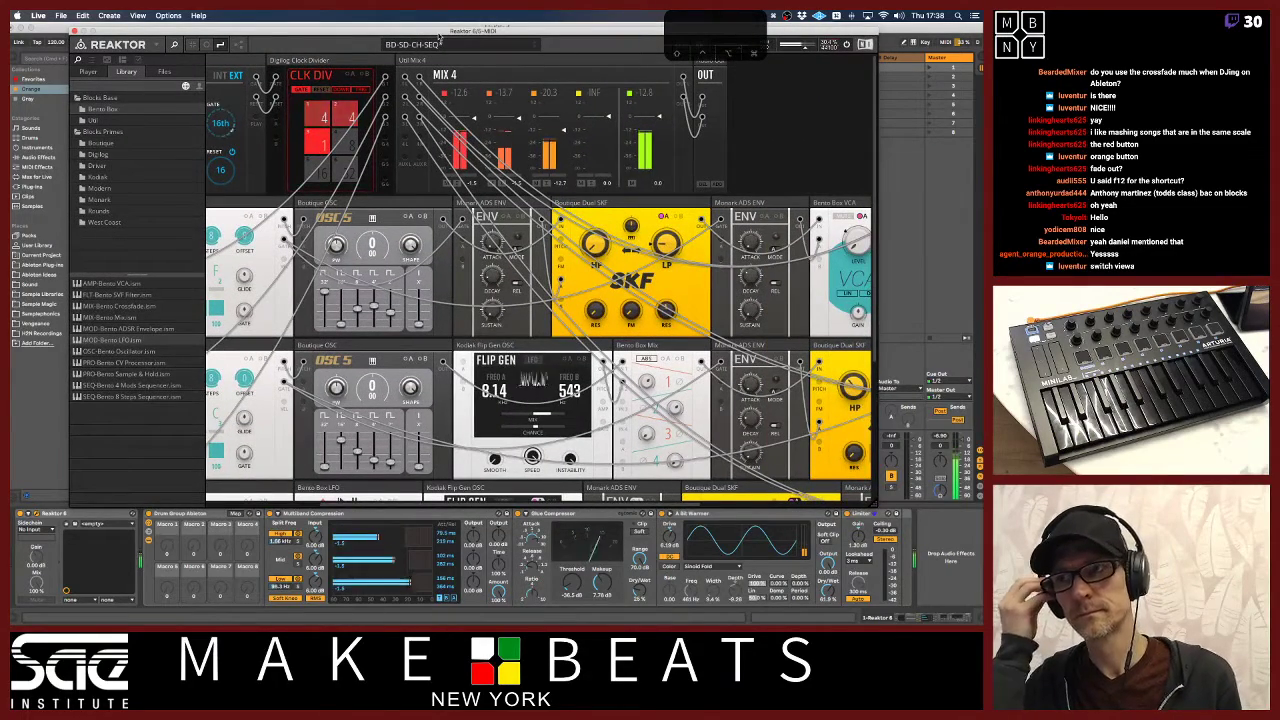
Lower the LP cutoff on the CH row's Dual SKF and reduce the CH channel level in Mix 4 to -18.5
{"action": "scroll", "coordinate": [535, 140], "scroll_direction": "down", "scroll_amount": 5}
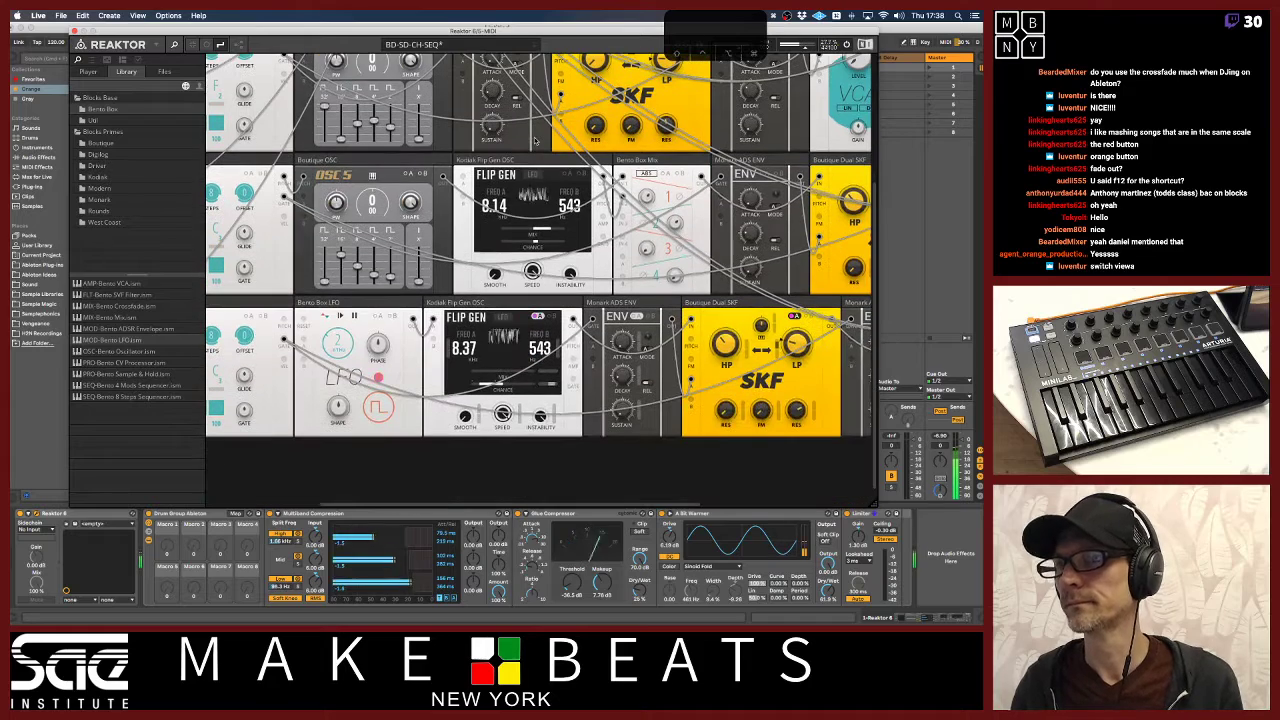
{"action": "scroll", "coordinate": [211, 143], "scroll_direction": "right", "scroll_amount": 3}
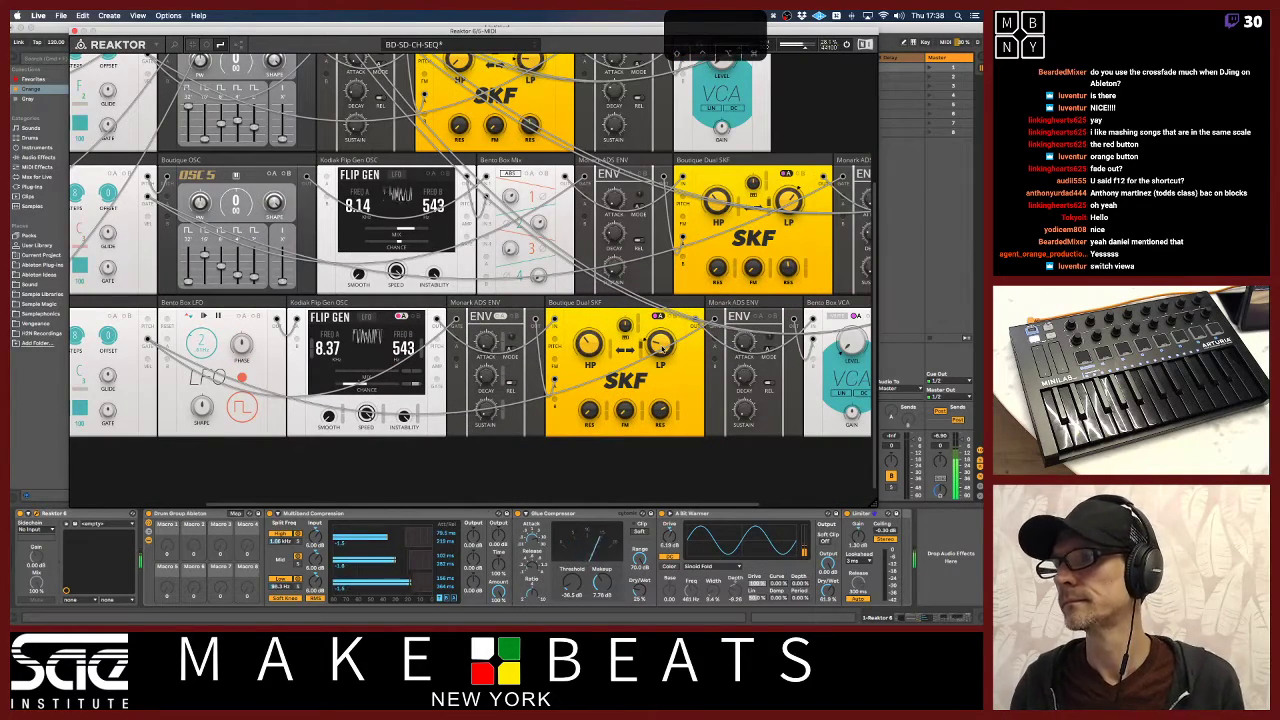
{"action": "mouse_move", "coordinate": [660, 345]}
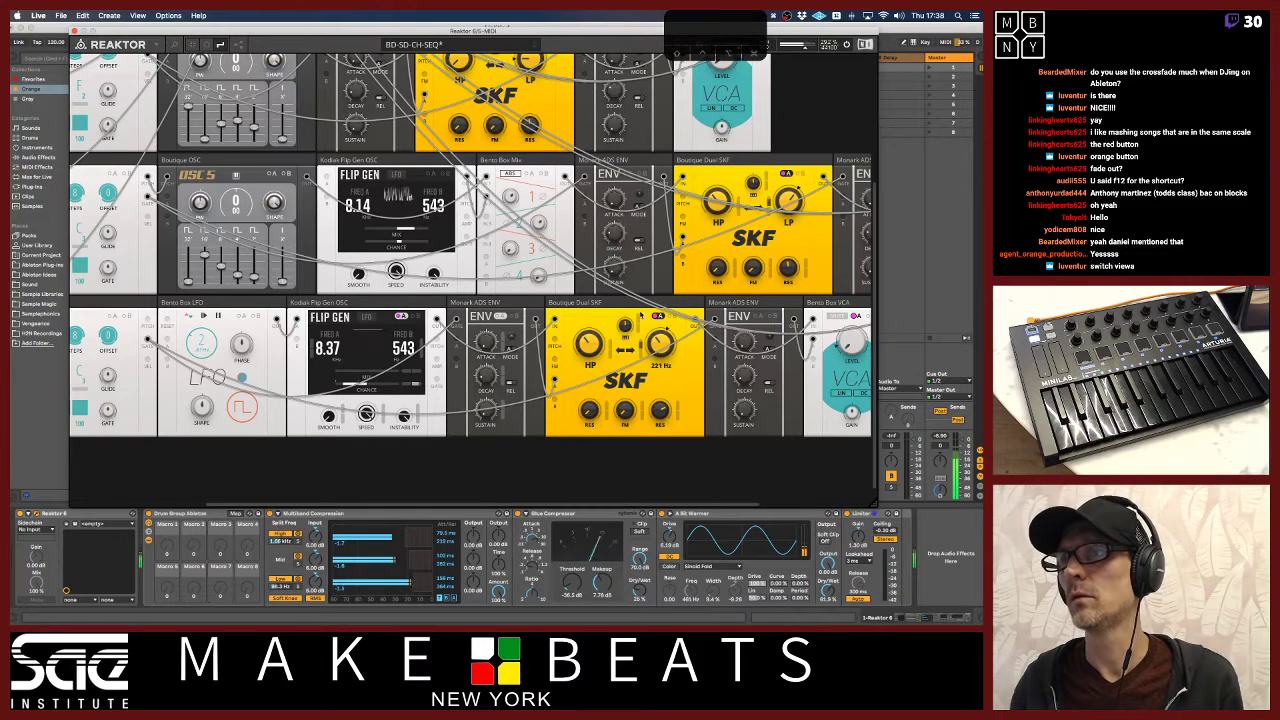
{"action": "scroll", "coordinate": [650, 343], "scroll_direction": "down", "scroll_amount": 5}
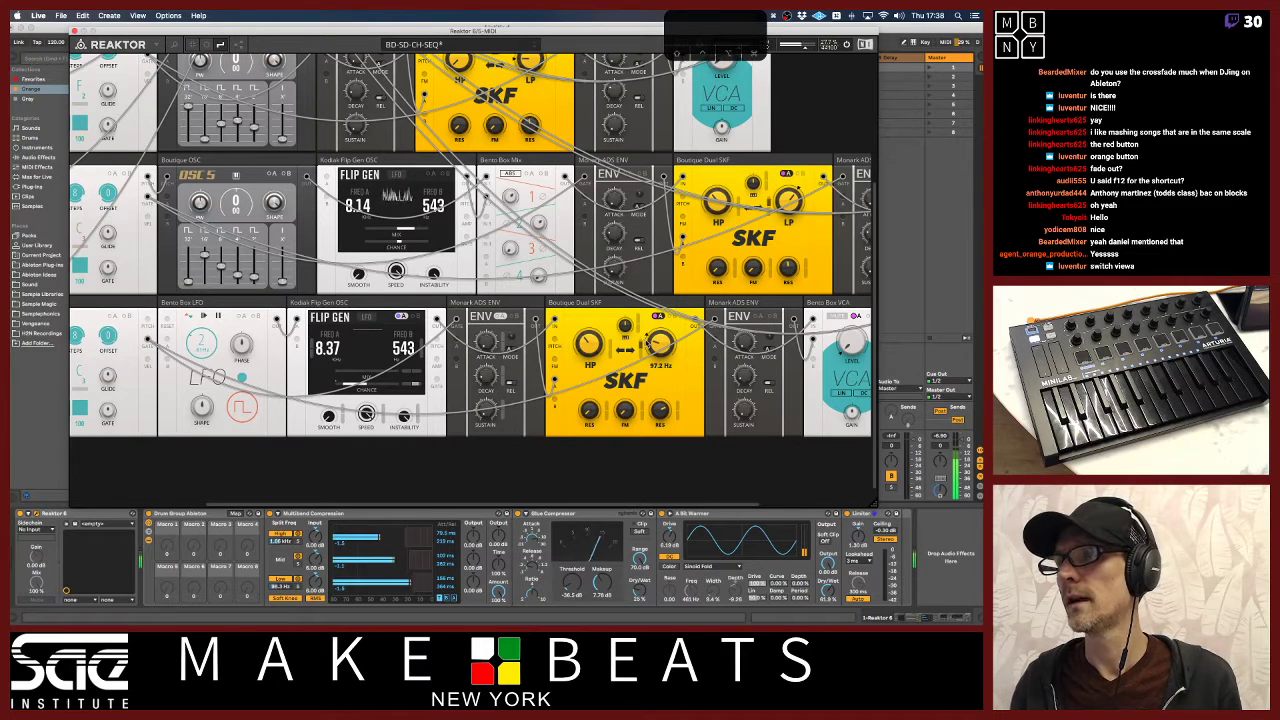
{"action": "scroll", "coordinate": [428, 131], "scroll_direction": "up", "scroll_amount": 5}
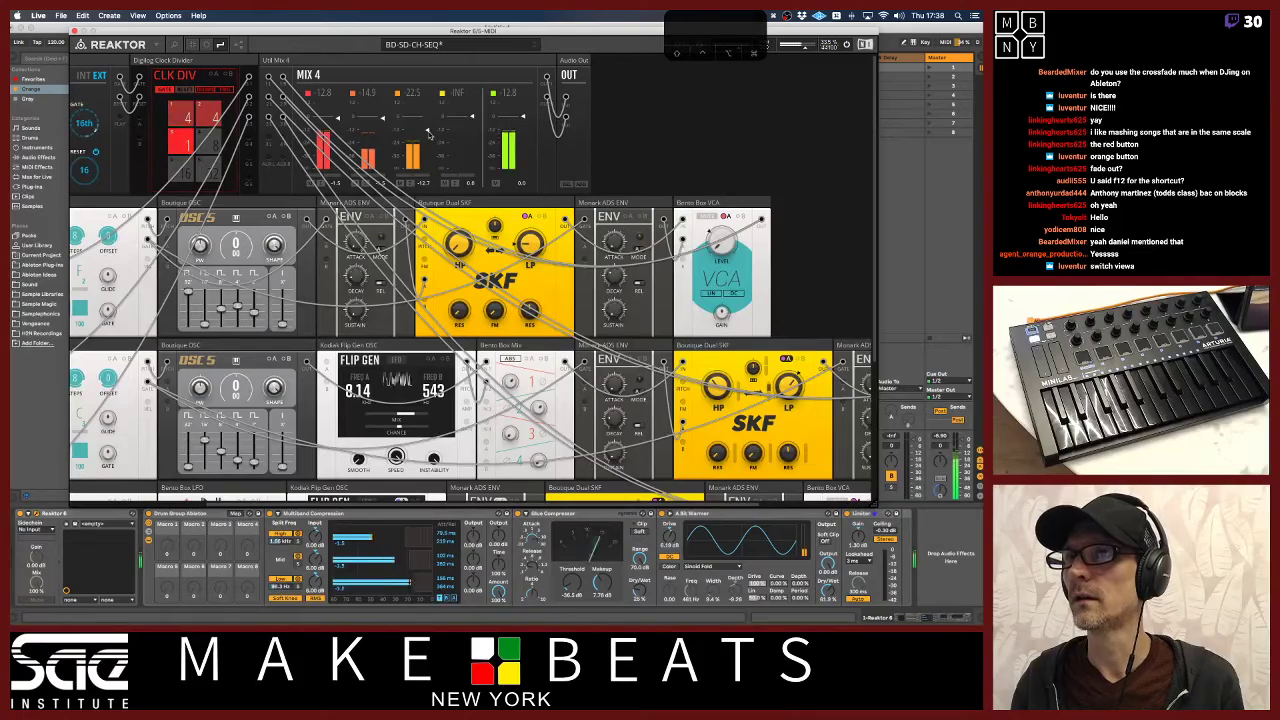
{"action": "scroll", "coordinate": [511, 248], "scroll_direction": "down", "scroll_amount": 5}
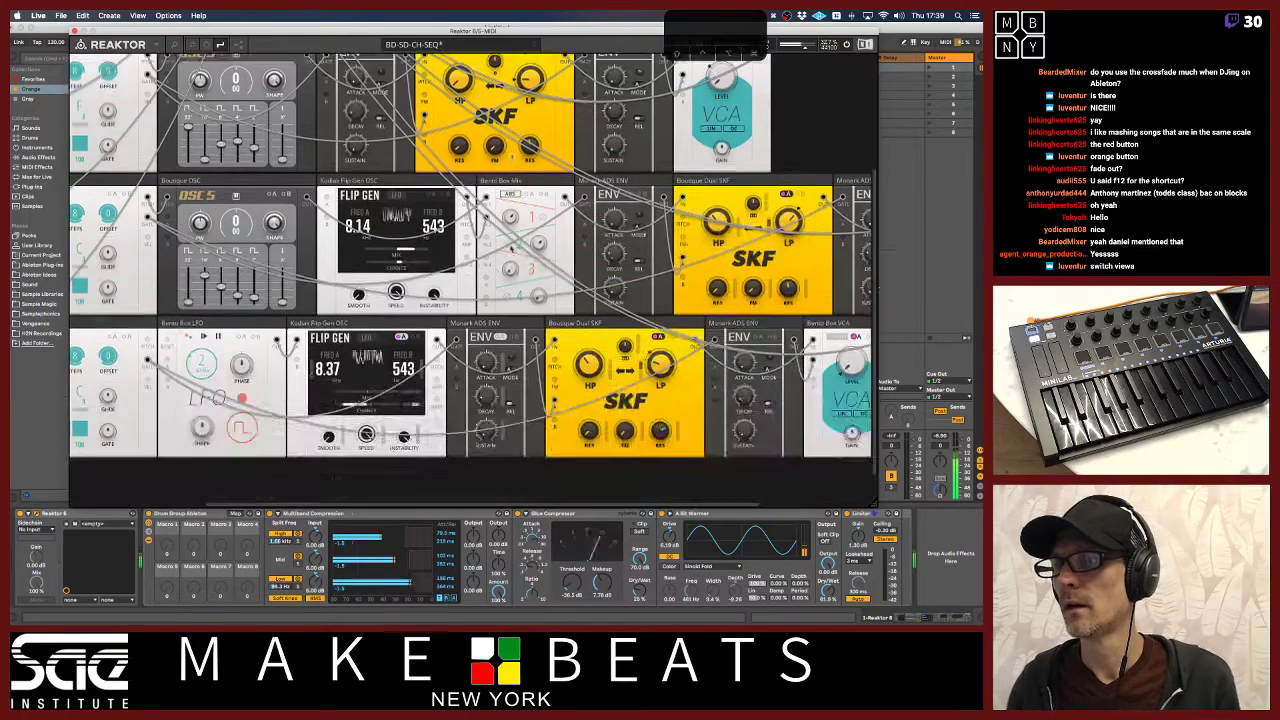
{"action": "scroll", "coordinate": [511, 248], "scroll_direction": "down", "scroll_amount": 1}
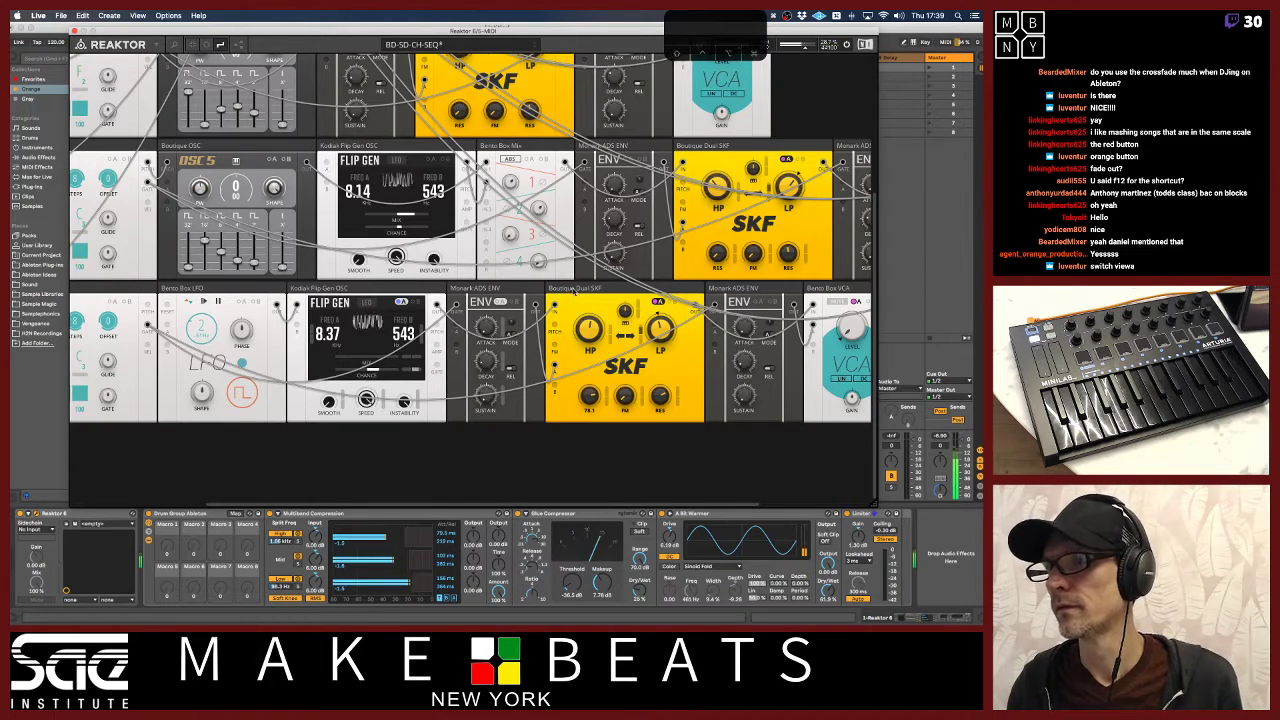
Patch the CH row's Flip Gen OSC output into the Dual SKF's B modulation input and set B modulation amounts for HP and LP
{"action": "mouse_move", "coordinate": [585, 334]}
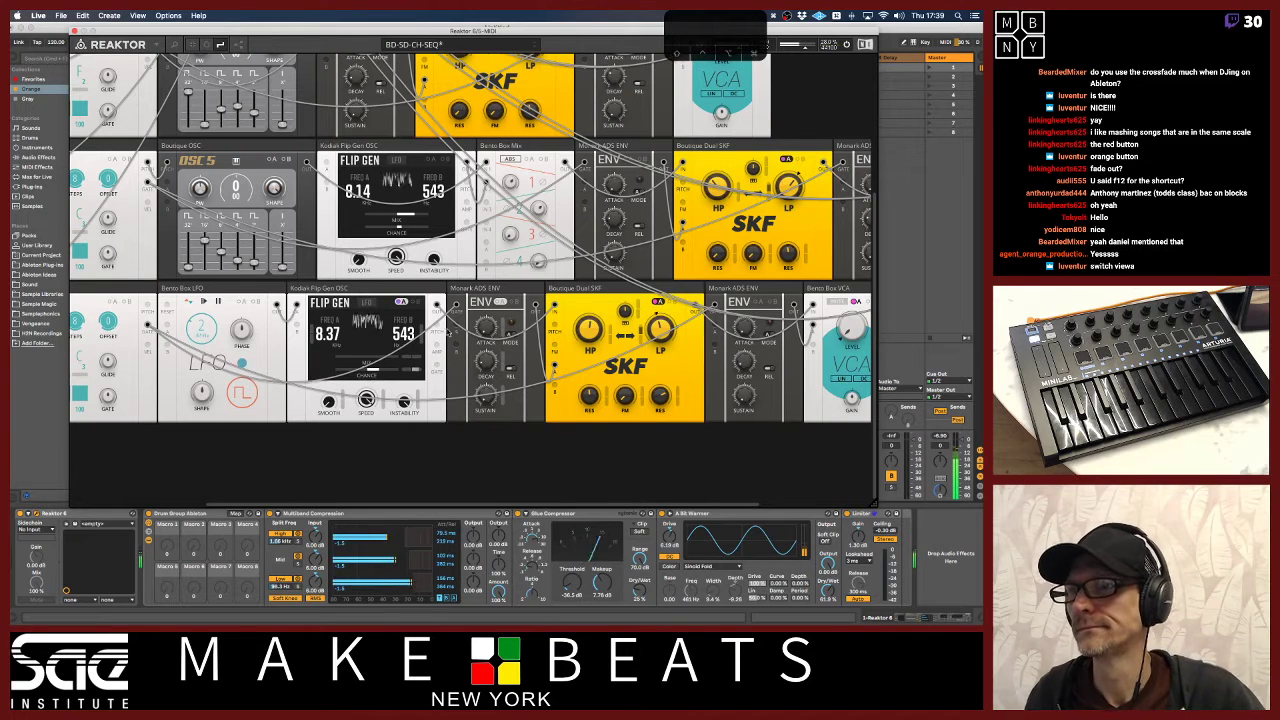
{"action": "left_click_drag", "start_coordinate": [437, 328], "coordinate": [556, 372]}
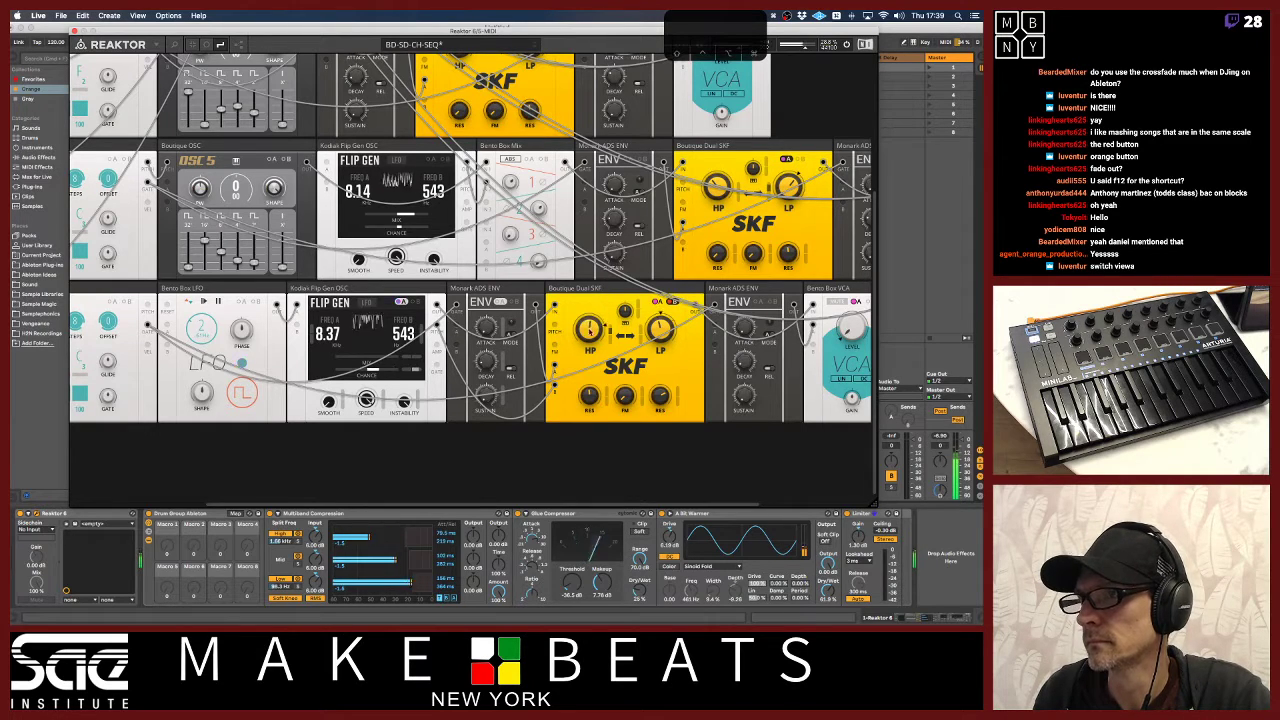
{"action": "left_click_drag", "start_coordinate": [590, 326], "coordinate": [589, 355]}
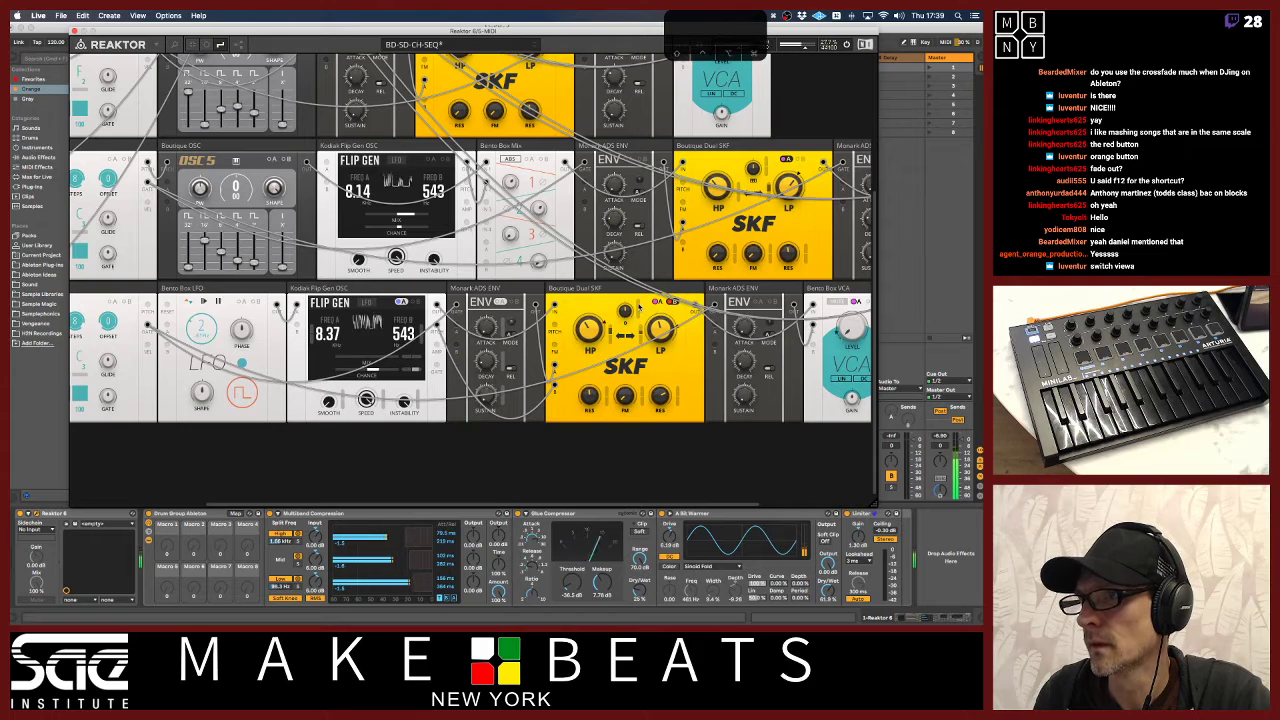
{"action": "left_click_drag", "start_coordinate": [660, 326], "coordinate": [660, 369]}
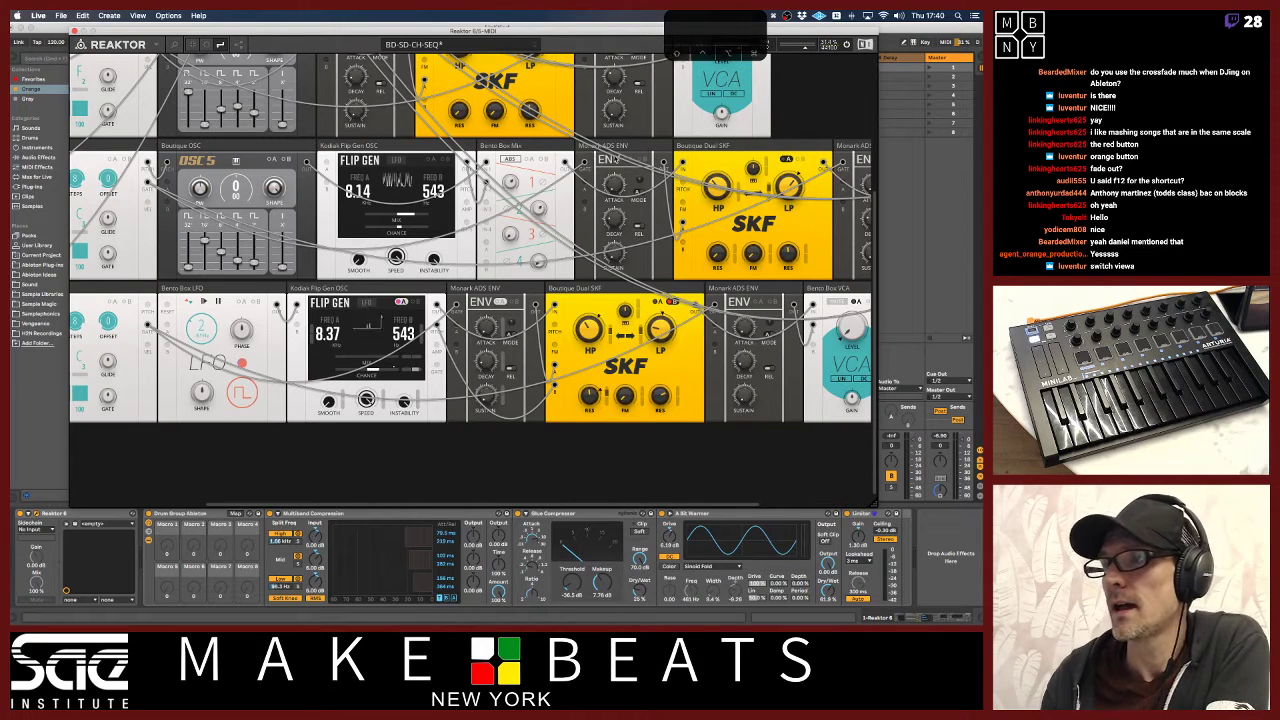
Reposition and enlarge the Reaktor window so the BD, SD and CH rows all fit in view
{"action": "left_click_drag", "start_coordinate": [569, 33], "coordinate": [549, 27]}
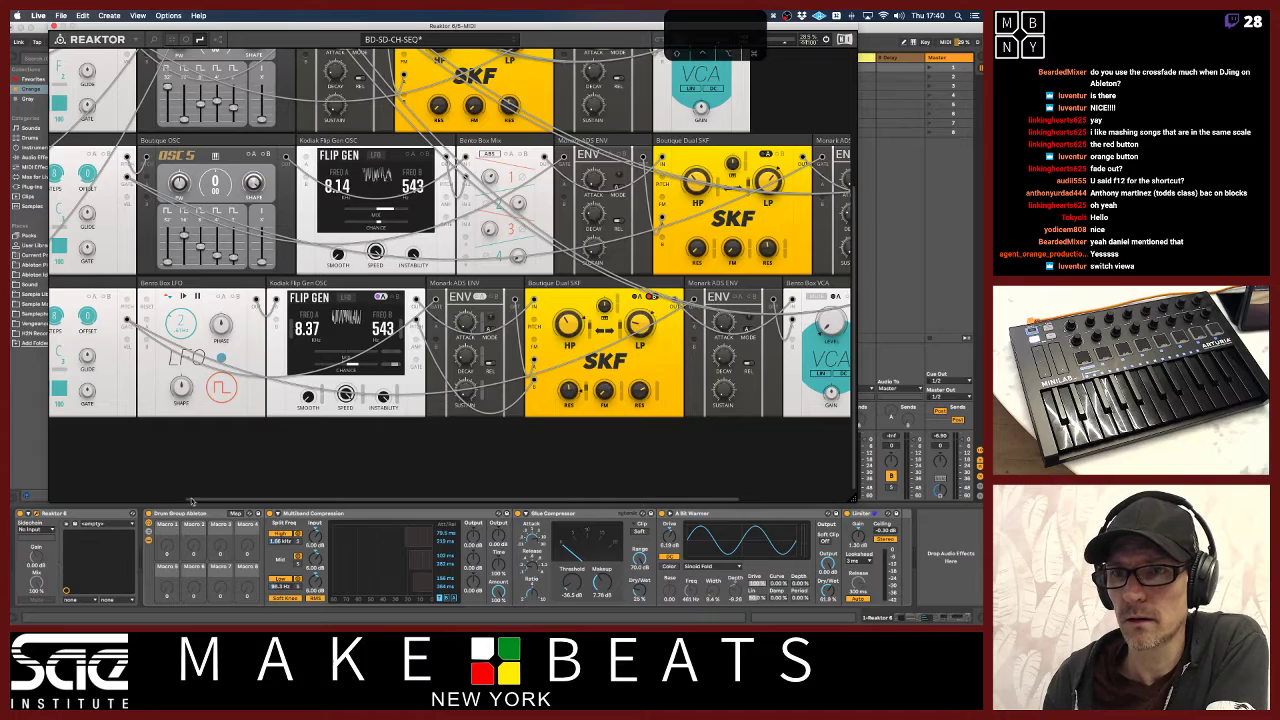
{"action": "scroll", "coordinate": [400, 400], "scroll_direction": "left", "scroll_amount": 5}
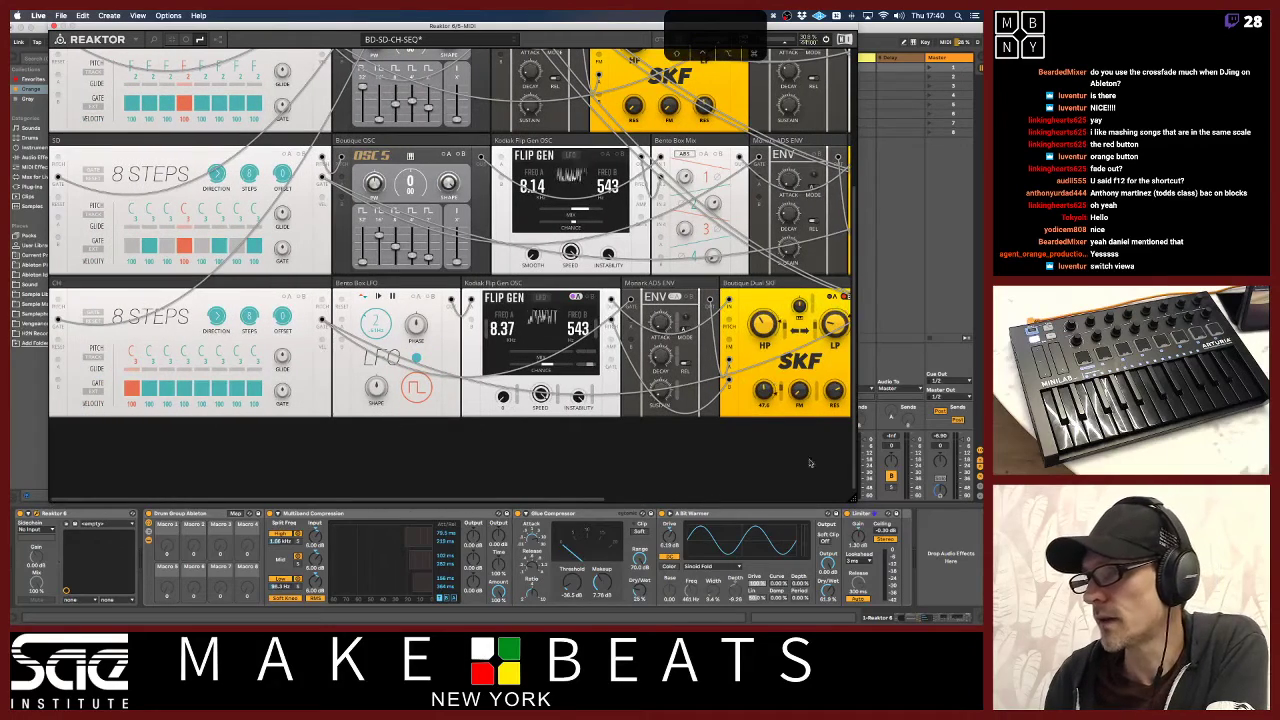
{"action": "left_click_drag", "start_coordinate": [855, 500], "coordinate": [988, 592]}
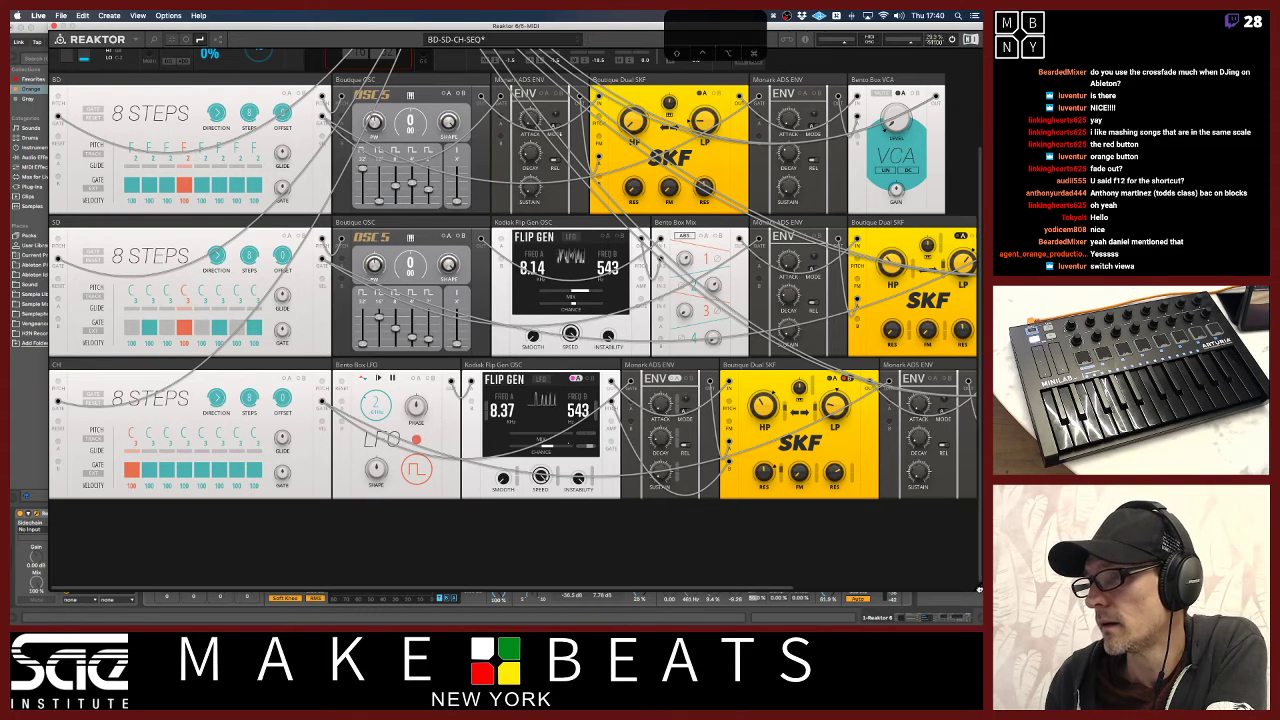
Examine the full patch from the clock and sequencers through oscillators, filters and VCAs to Mix 4
{"action": "scroll", "coordinate": [965, 480], "scroll_direction": "up", "scroll_amount": 4}
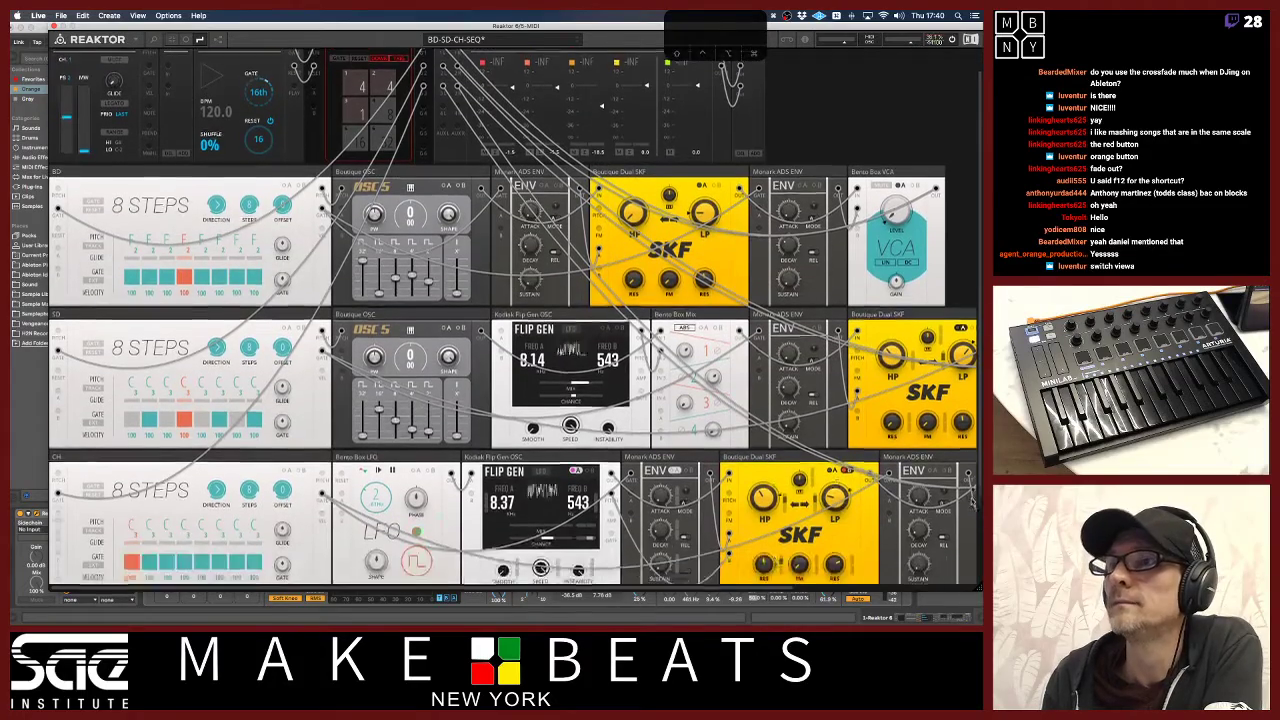
{"action": "scroll", "coordinate": [968, 495], "scroll_direction": "down", "scroll_amount": 1}
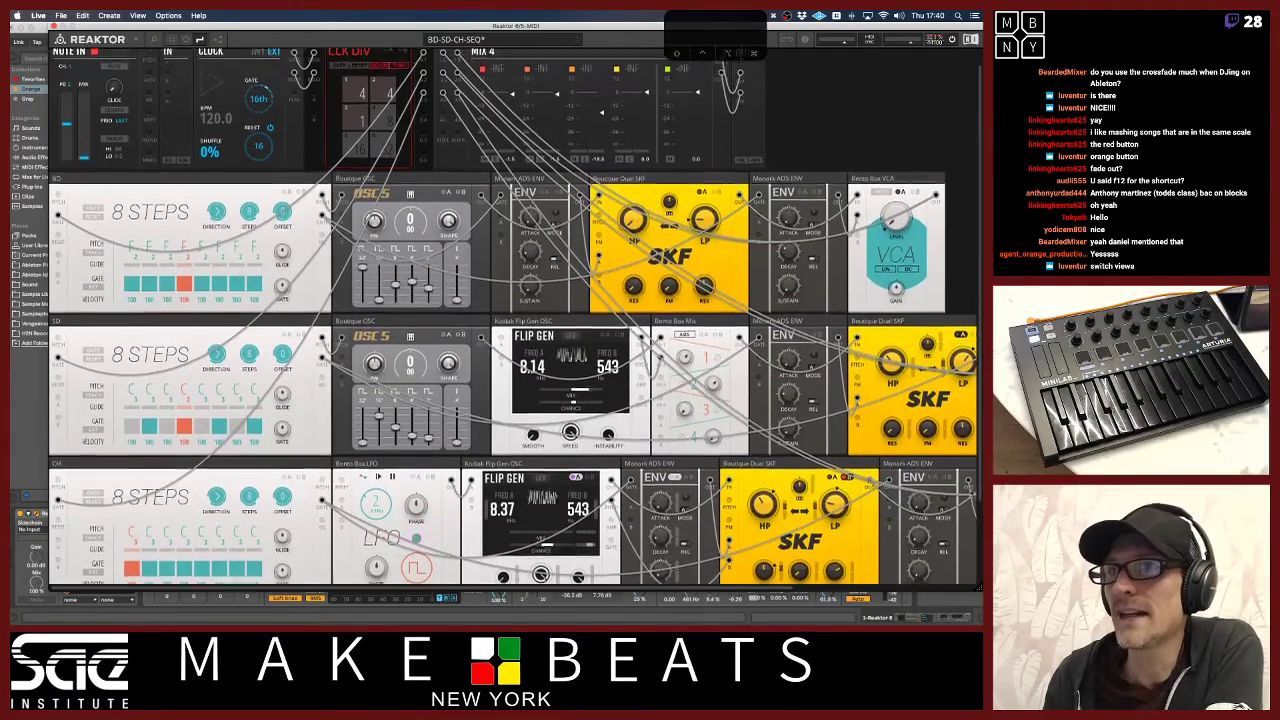
{"action": "scroll", "coordinate": [966, 478], "scroll_direction": "up", "scroll_amount": 1}
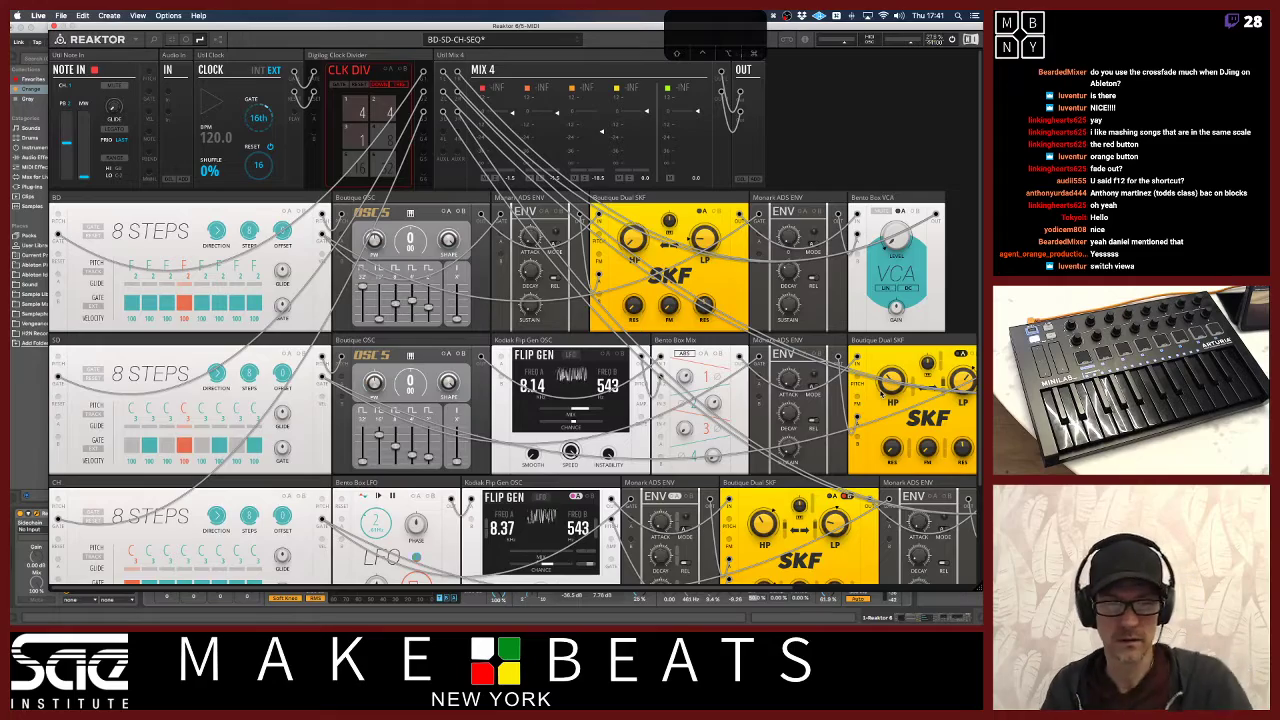
{"action": "scroll", "coordinate": [880, 393], "scroll_direction": "right", "scroll_amount": 3}
{"action": "scroll", "coordinate": [700, 460], "scroll_direction": "right", "scroll_amount": 3}
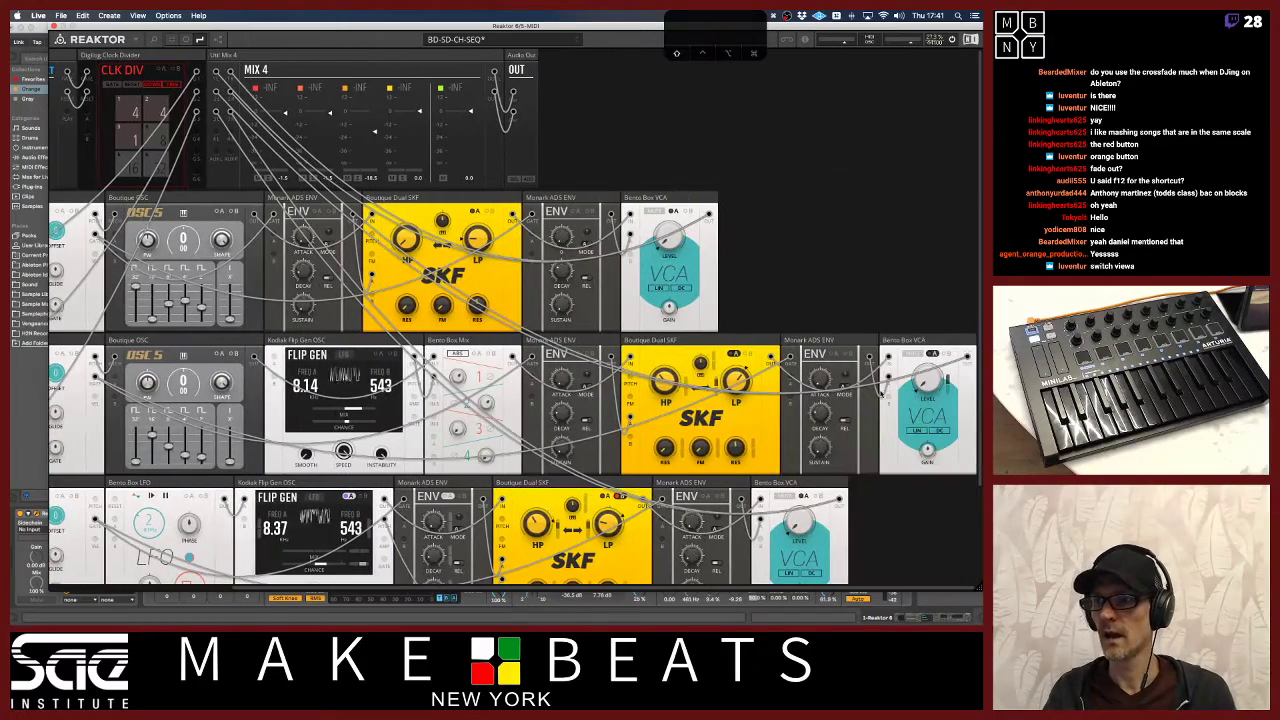
{"action": "scroll", "coordinate": [500, 530], "scroll_direction": "down", "scroll_amount": 3}
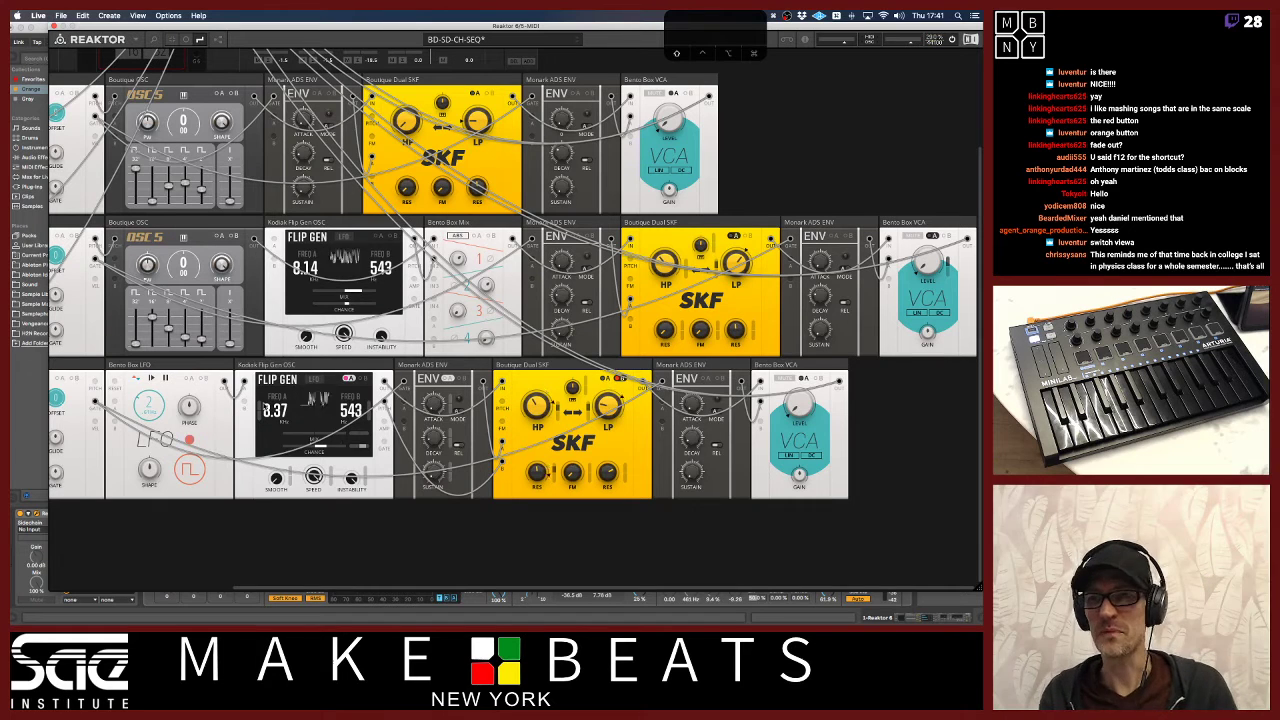
{"action": "scroll", "coordinate": [265, 406], "scroll_direction": "up", "scroll_amount": 3}
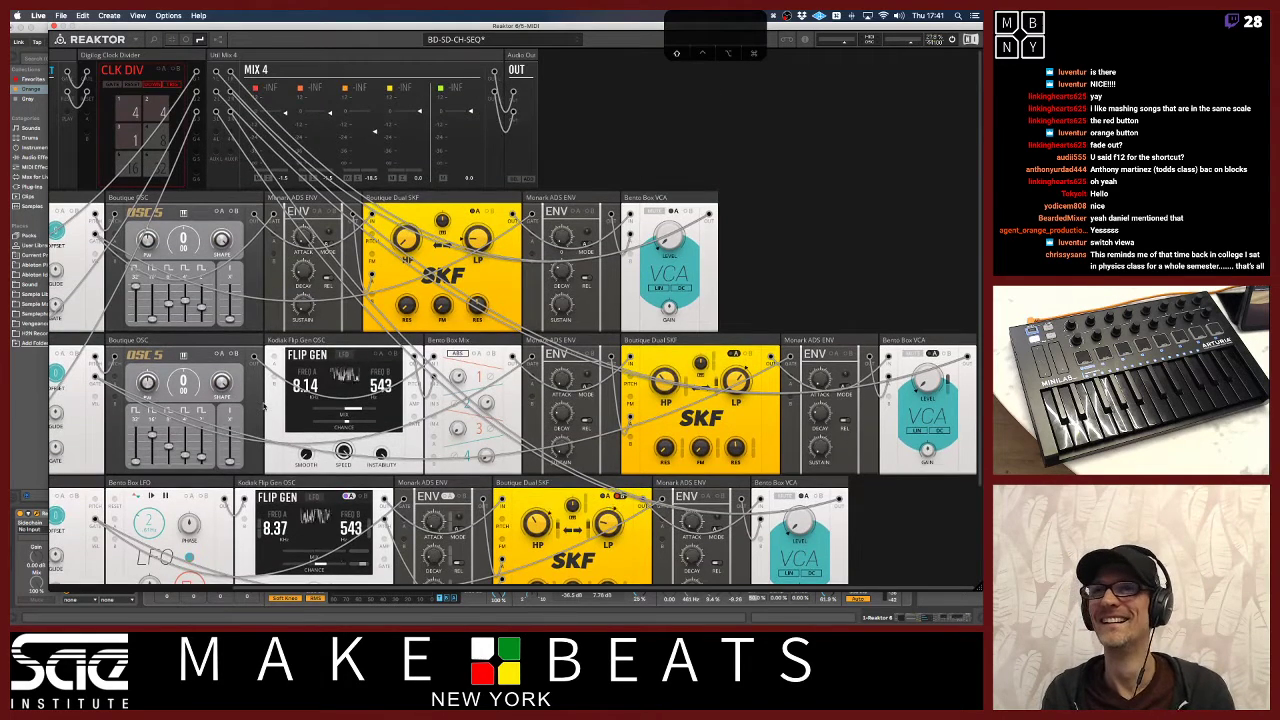
{"action": "scroll", "coordinate": [265, 406], "scroll_direction": "left", "scroll_amount": 2}
{"action": "scroll", "coordinate": [265, 406], "scroll_direction": "left", "scroll_amount": 3}
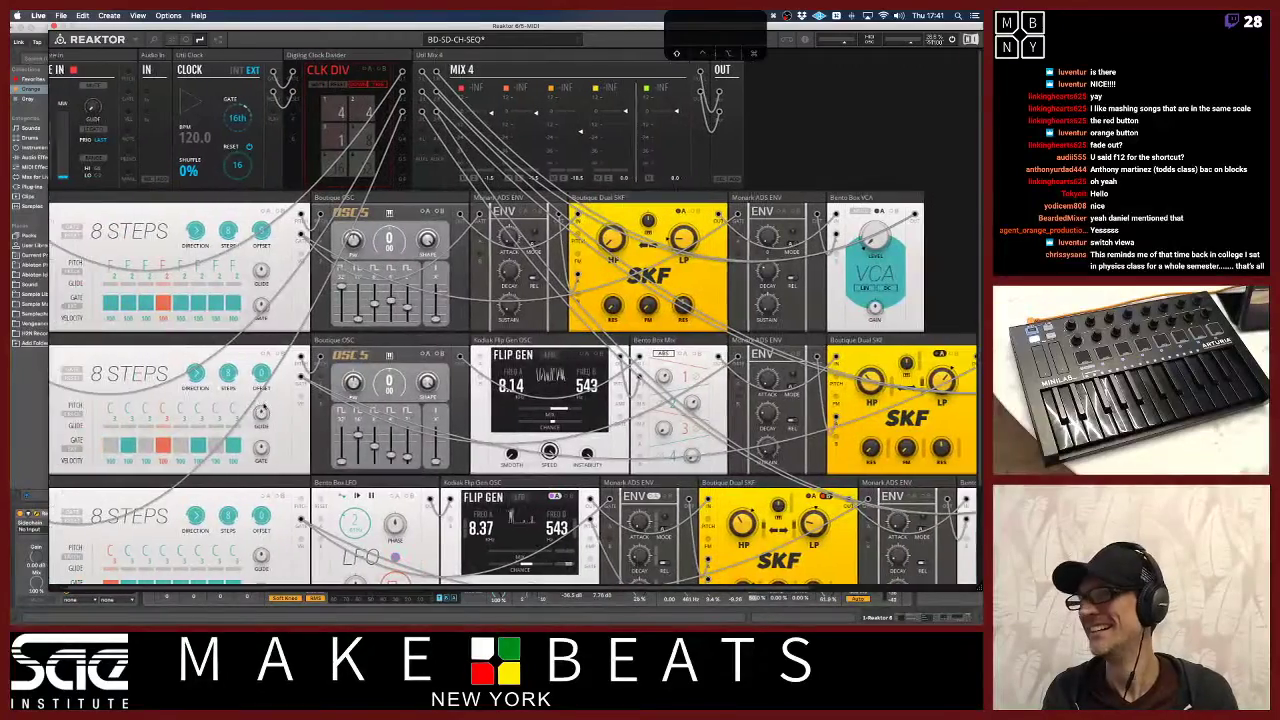
{"action": "scroll", "coordinate": [265, 406], "scroll_direction": "right", "scroll_amount": 5}
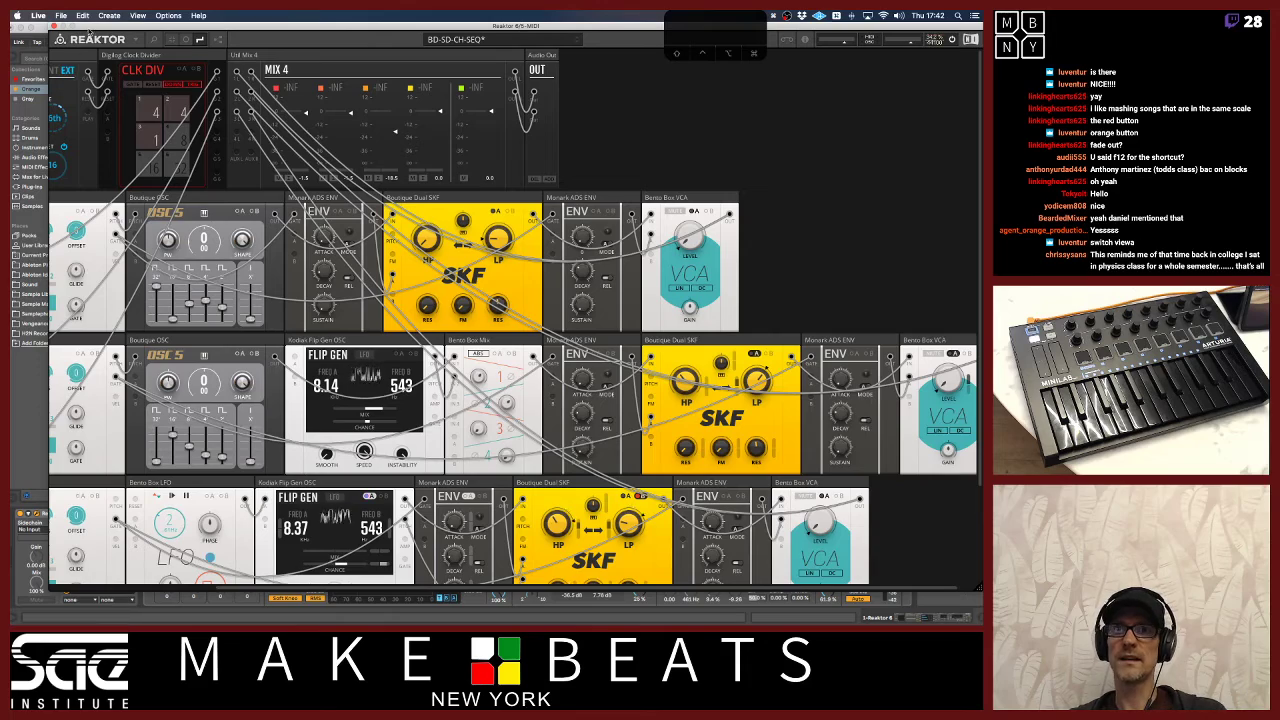
Move the Reaktor window aside, set the Live set's tempo to 62 BPM and start playback
{"action": "left_click_drag", "start_coordinate": [90, 32], "coordinate": [139, 24]}
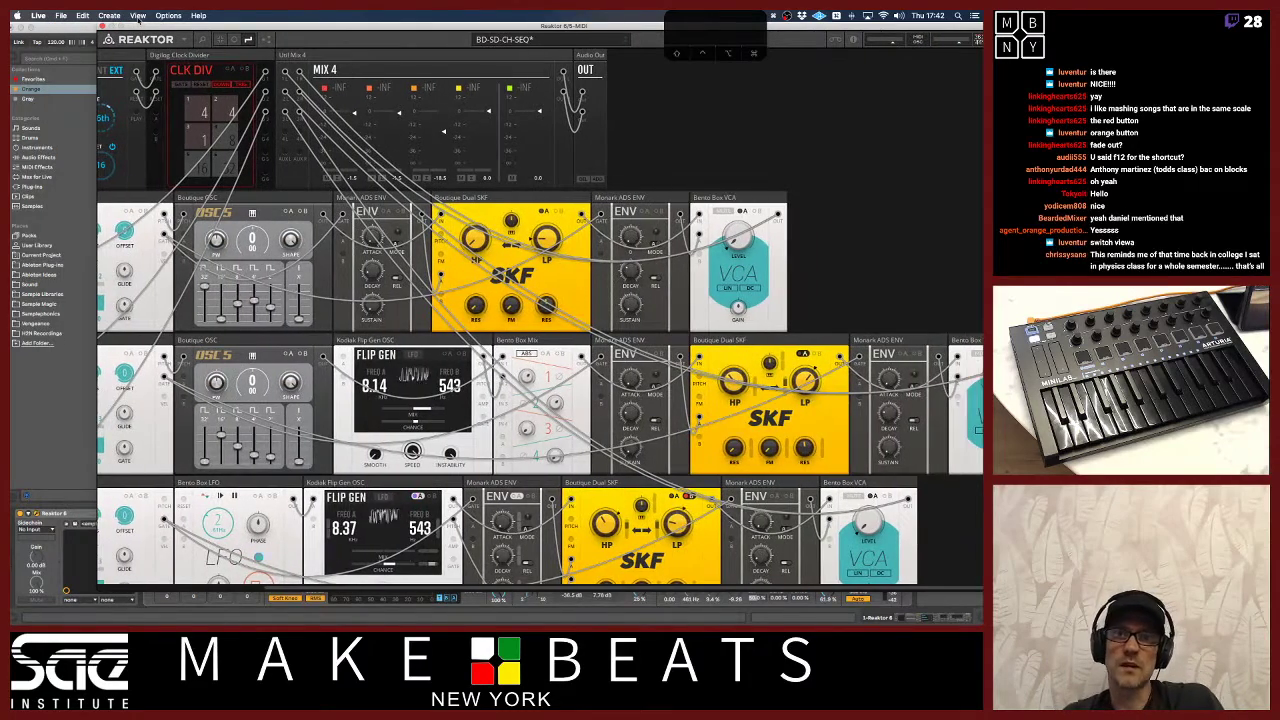
{"action": "left_click", "coordinate": [67, 28]}
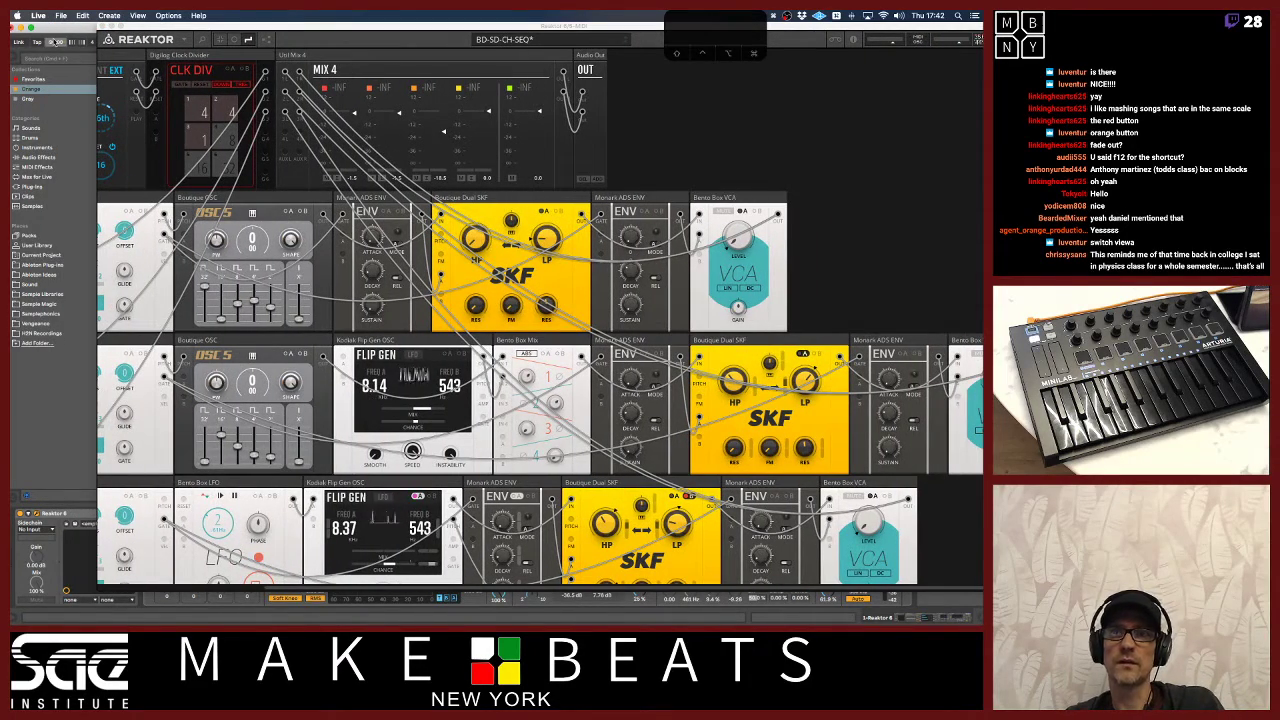
{"action": "key", "text": "space"}
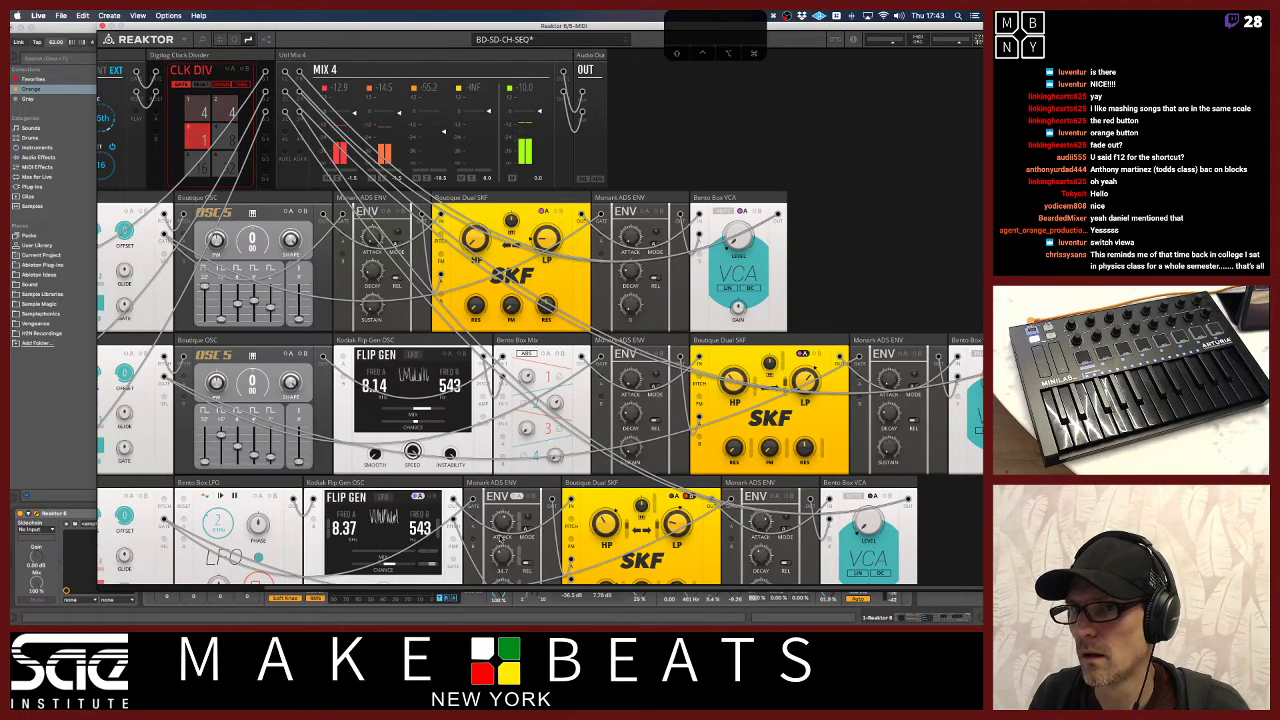
Turn off gate steps including 2 and 4 in the CH row's 8 Steps sequencer
{"action": "scroll", "coordinate": [486, 533], "scroll_direction": "left", "scroll_amount": 5}
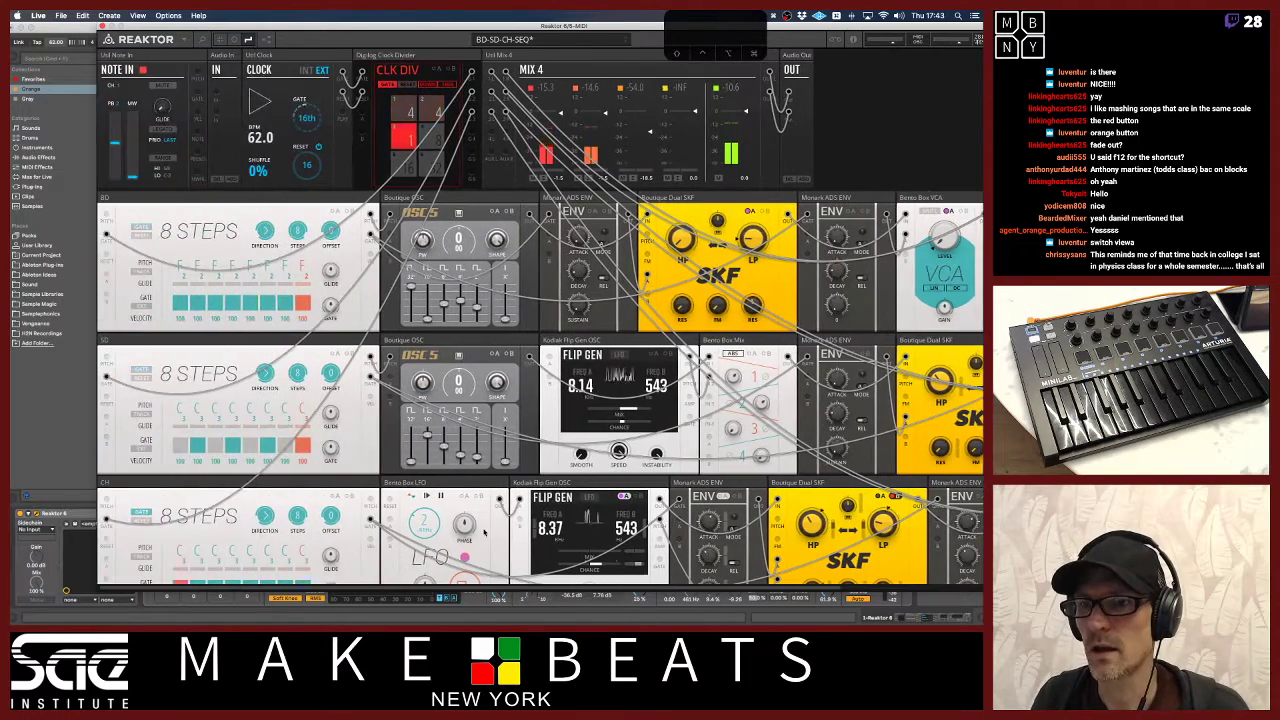
{"action": "scroll", "coordinate": [481, 531], "scroll_direction": "down", "scroll_amount": 3}
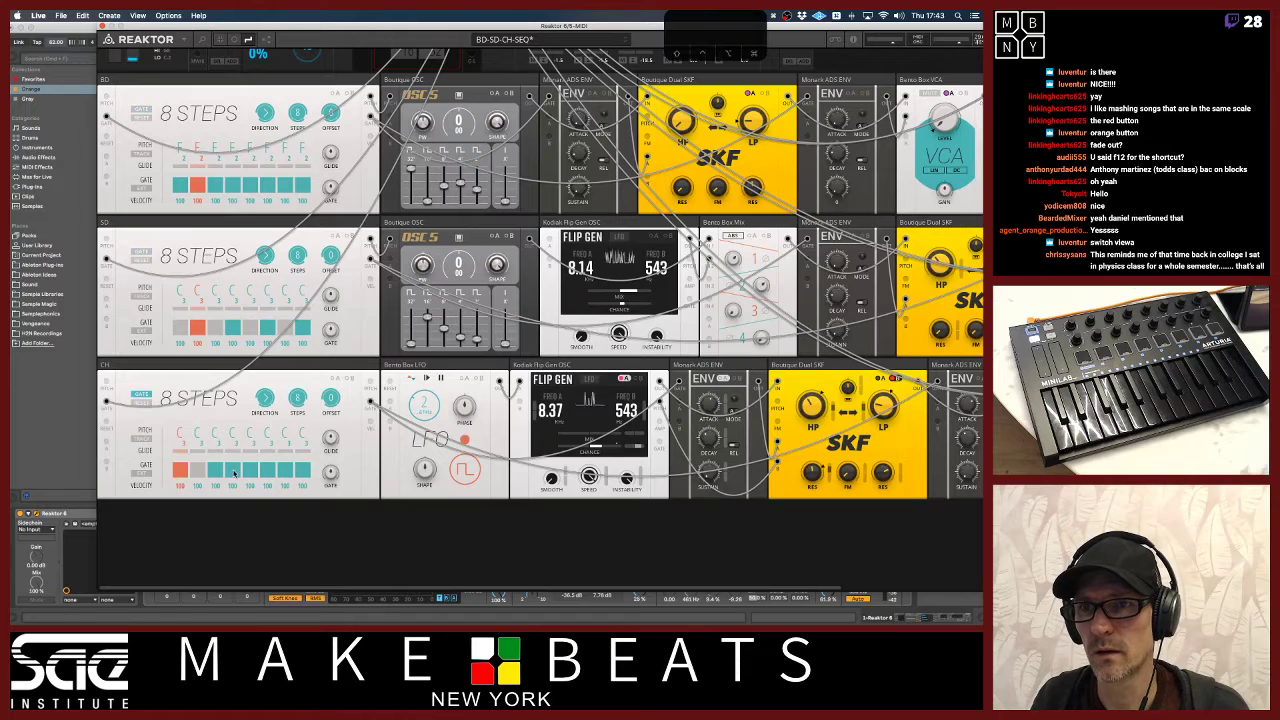
{"action": "left_click", "coordinate": [197, 470]}
{"action": "left_click", "coordinate": [232, 470]}
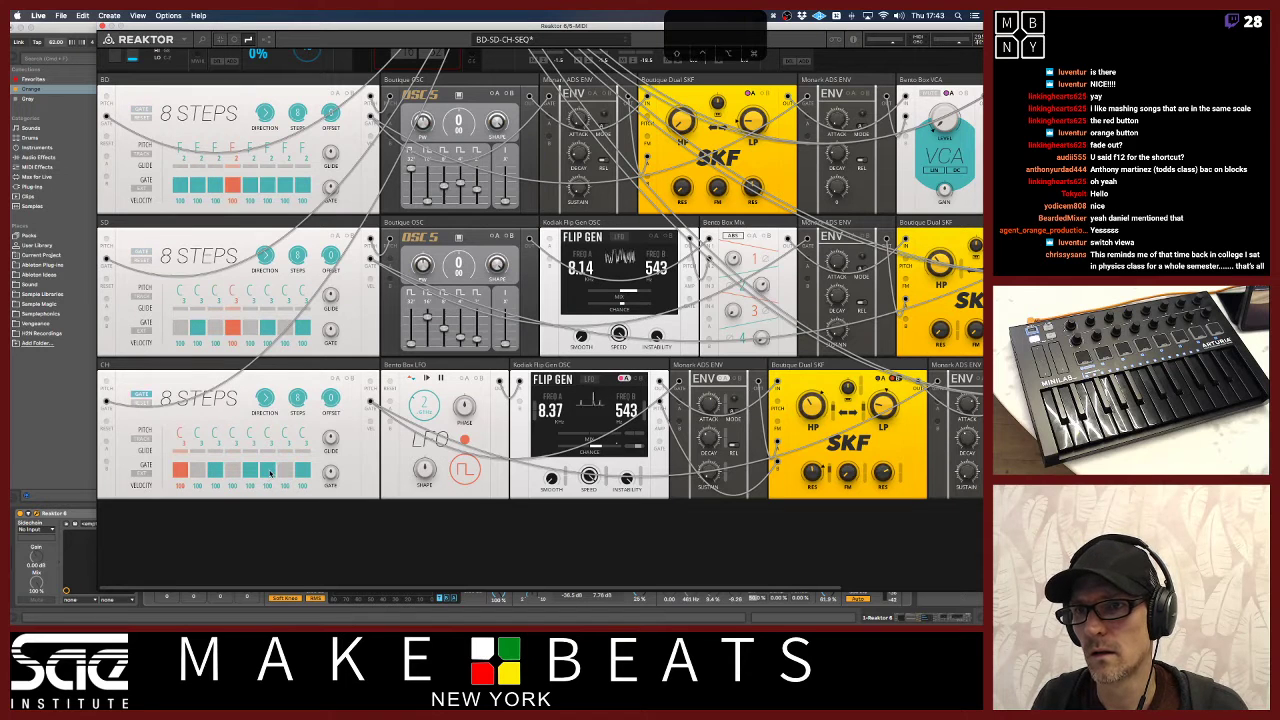
Set the CH row's Bento Box LFO to a sine waveform with rate 0 and bring the hidden Reaktor window back into view
{"action": "scroll", "coordinate": [644, 443], "scroll_direction": "right", "scroll_amount": 5}
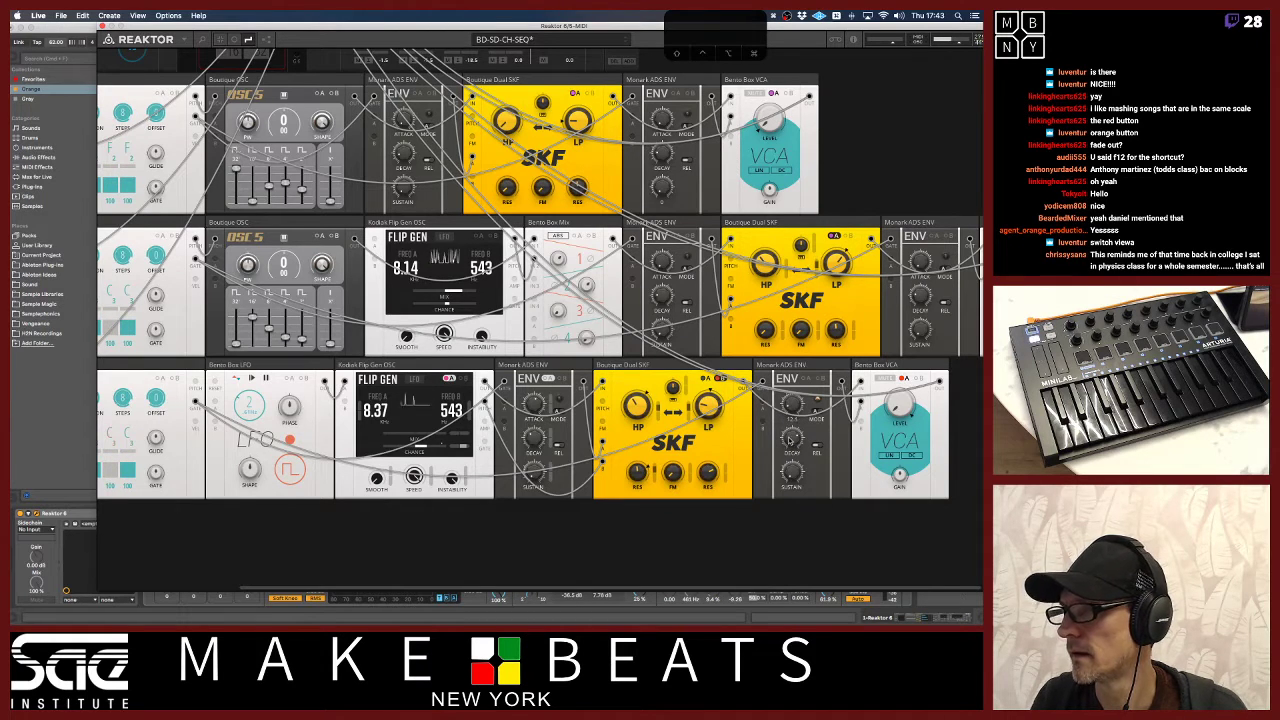
{"action": "scroll", "coordinate": [649, 438], "scroll_direction": "left", "scroll_amount": 5}
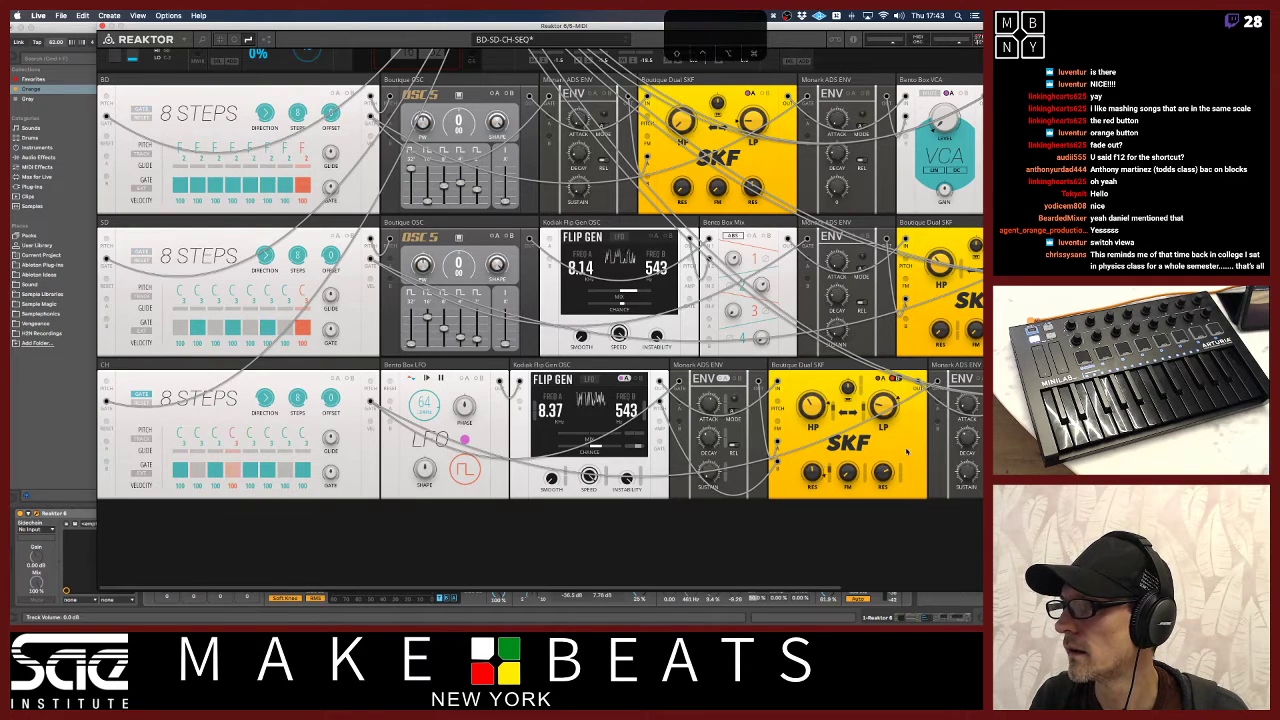
{"action": "mouse_move", "coordinate": [966, 463]}
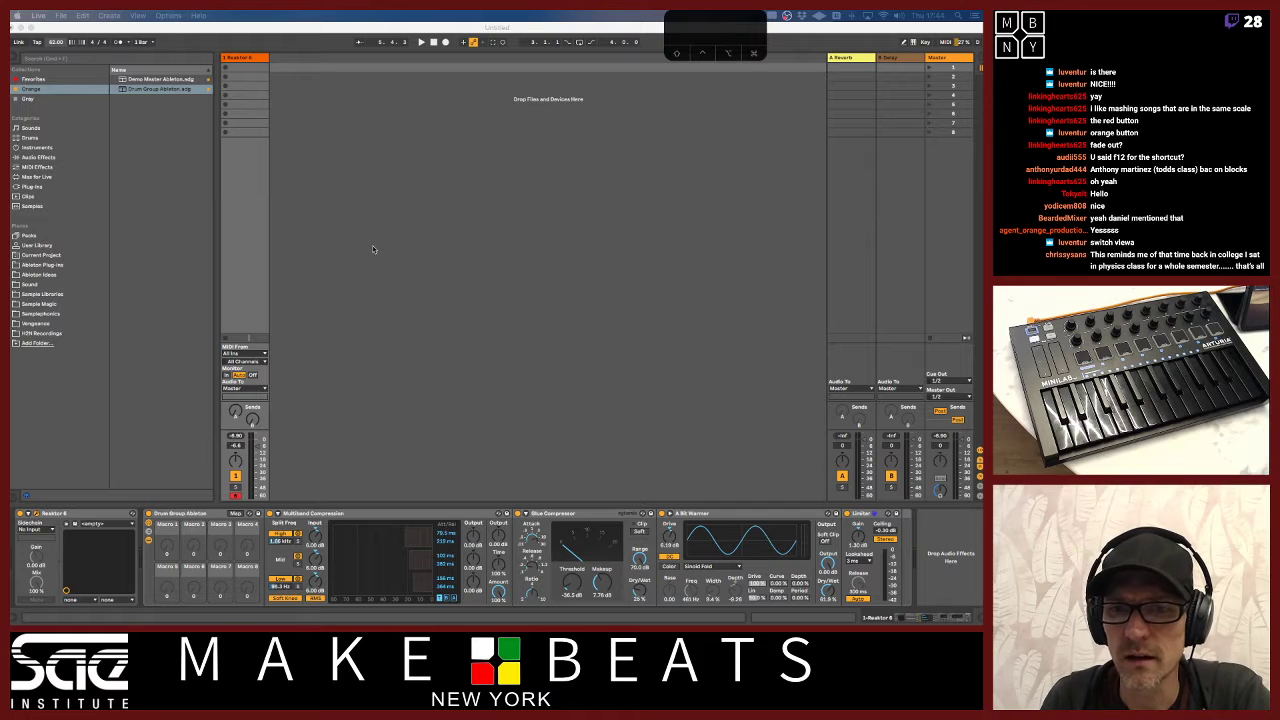
{"action": "key", "text": "super+alt+p"}
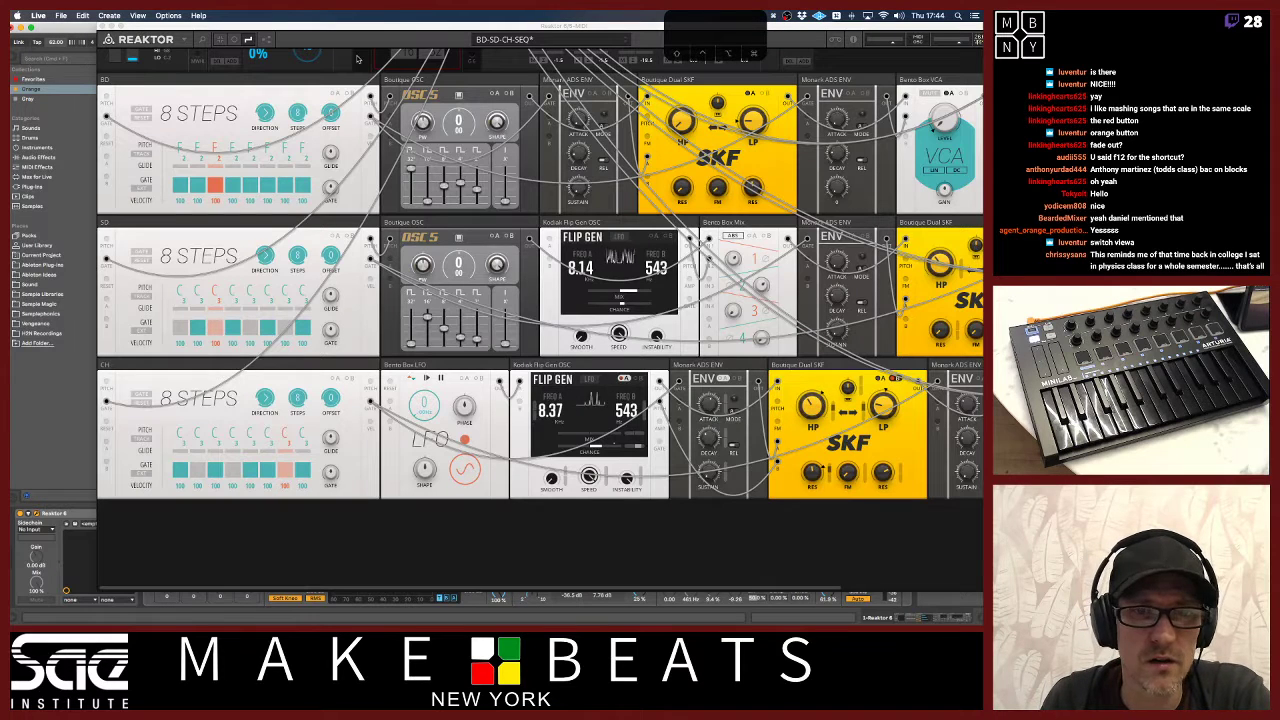
Reposition the Reaktor window below Live's transport and review the routing of the BD, SD and CH rows up to Mix 4
{"action": "left_click_drag", "start_coordinate": [358, 22], "coordinate": [269, 69]}
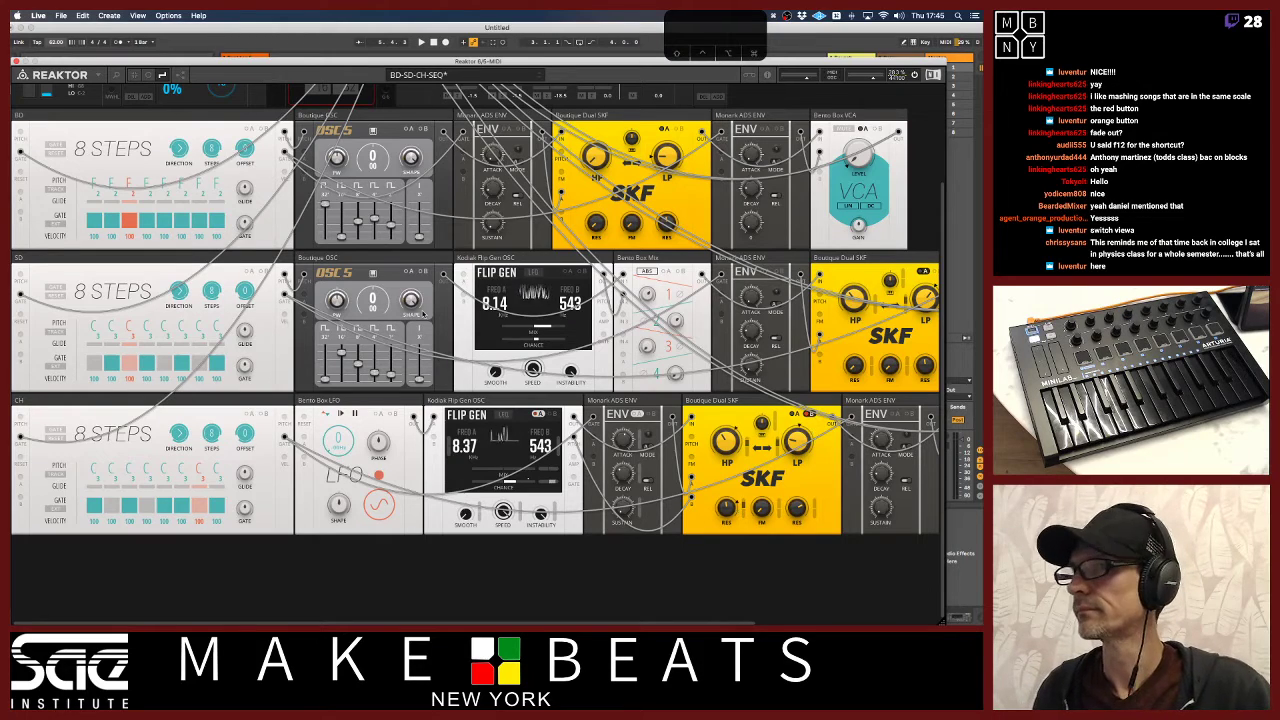
{"action": "scroll", "coordinate": [424, 315], "scroll_direction": "up", "scroll_amount": 3}
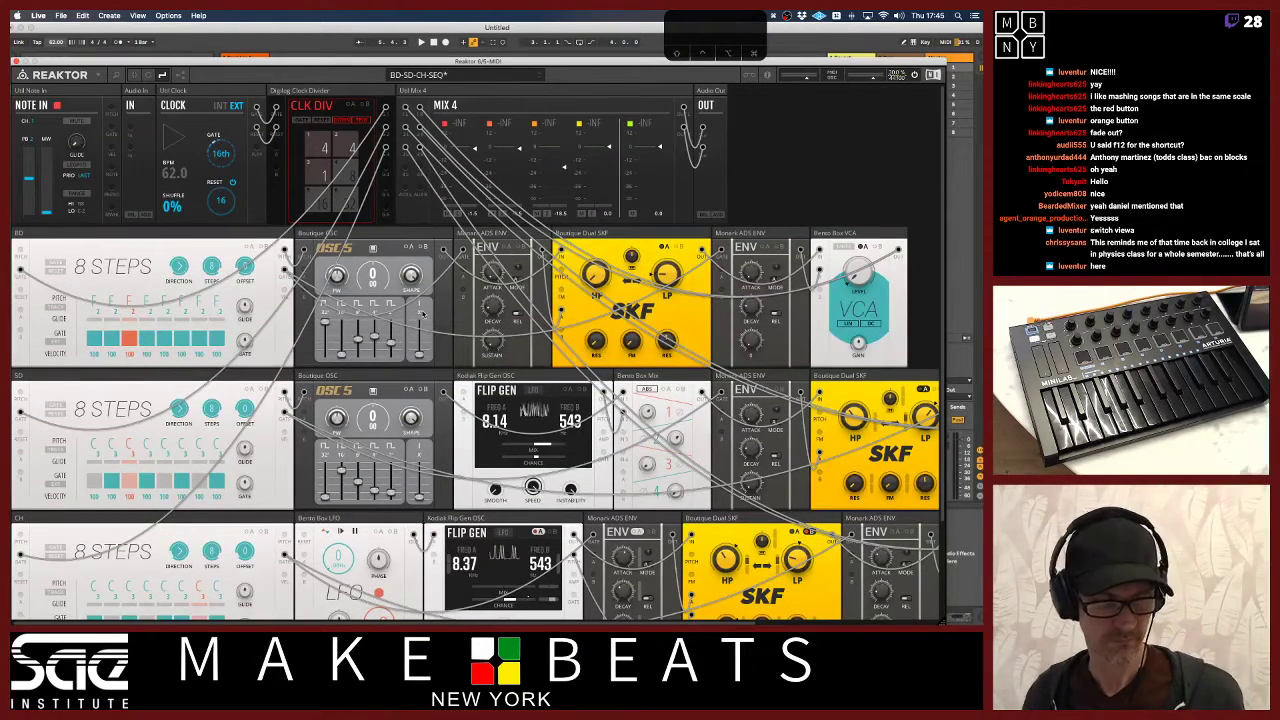
{"action": "scroll", "coordinate": [422, 314], "scroll_direction": "right", "scroll_amount": 3}
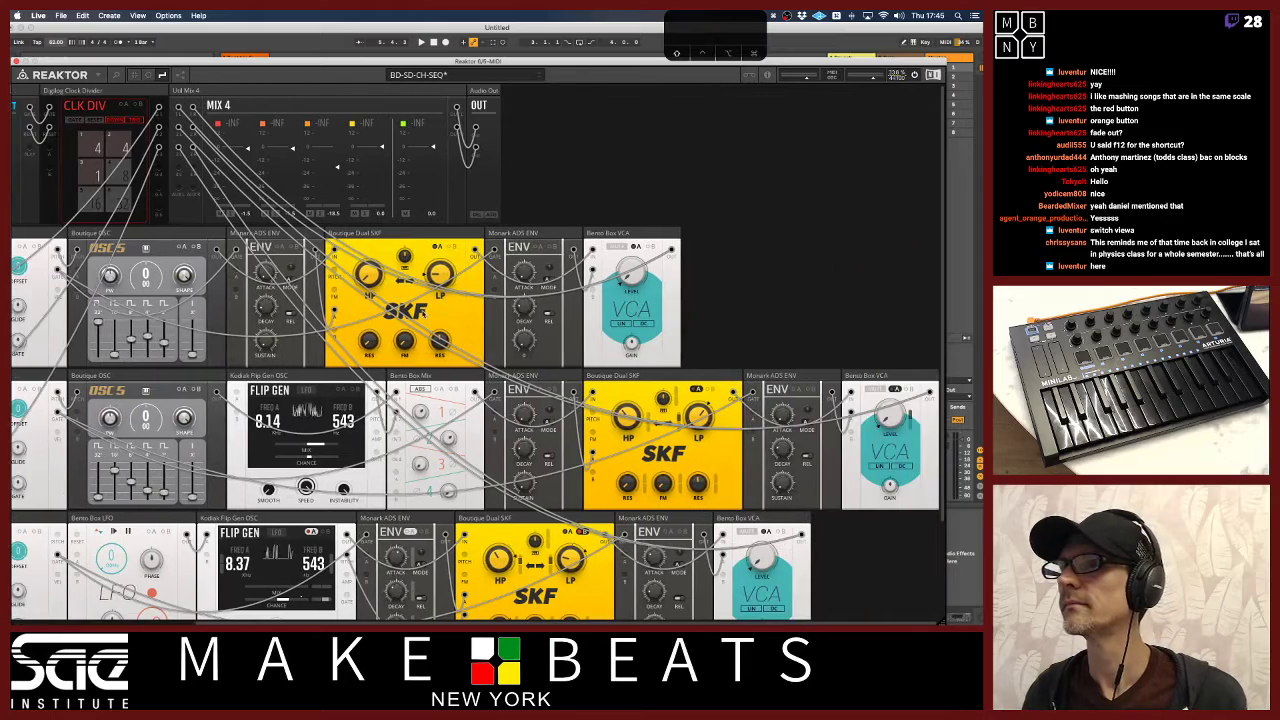
{"action": "scroll", "coordinate": [422, 314], "scroll_direction": "left", "scroll_amount": 3}
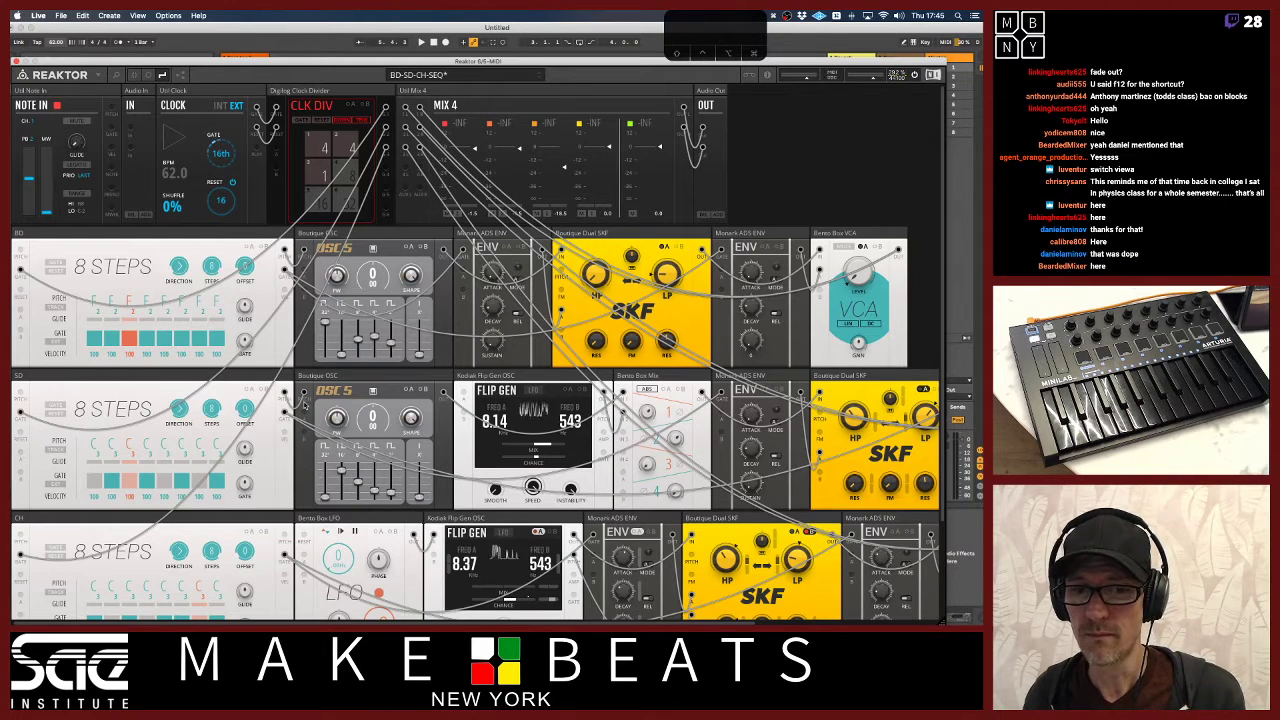
{"action": "scroll", "coordinate": [363, 240], "scroll_direction": "down", "scroll_amount": 3}
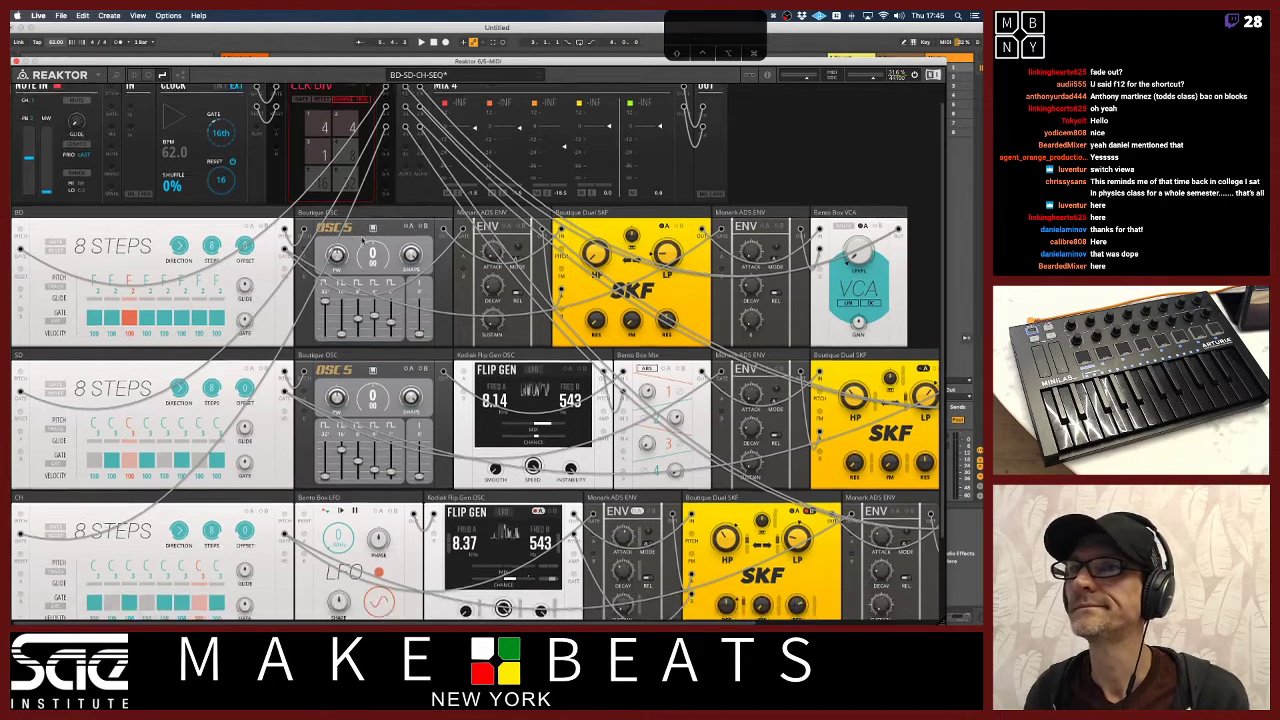
{"action": "scroll", "coordinate": [362, 240], "scroll_direction": "up", "scroll_amount": 3}
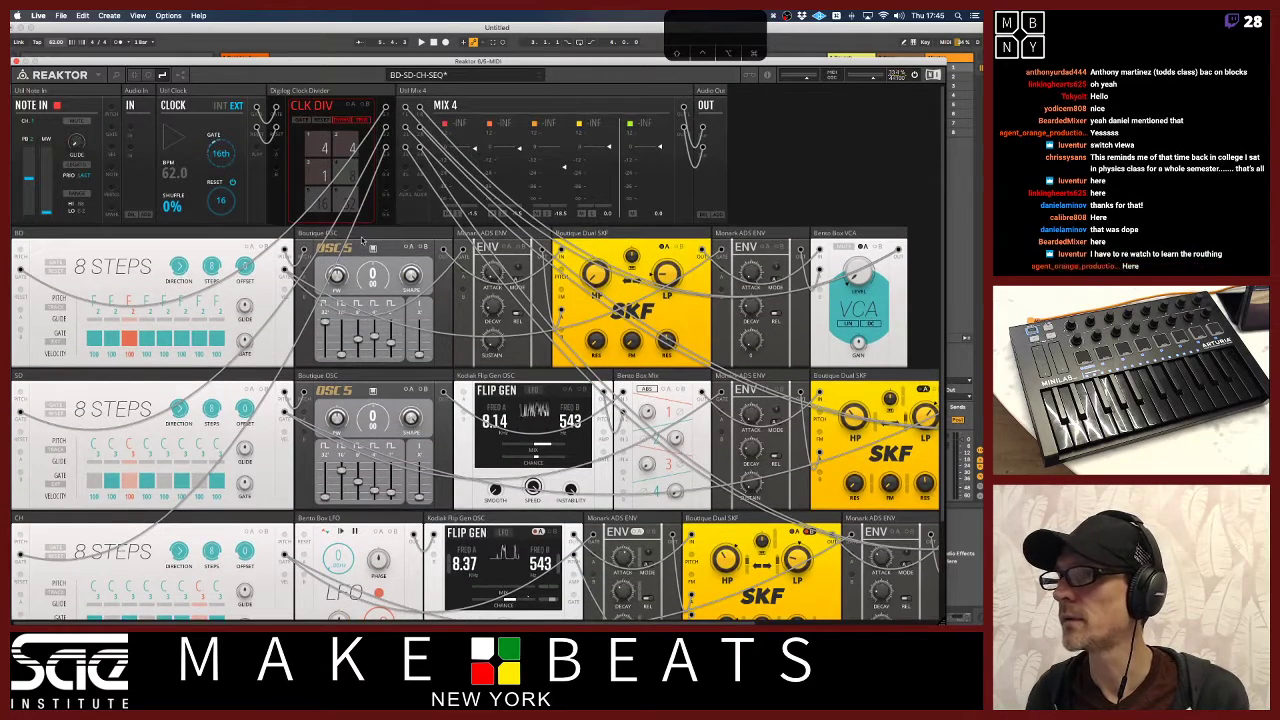